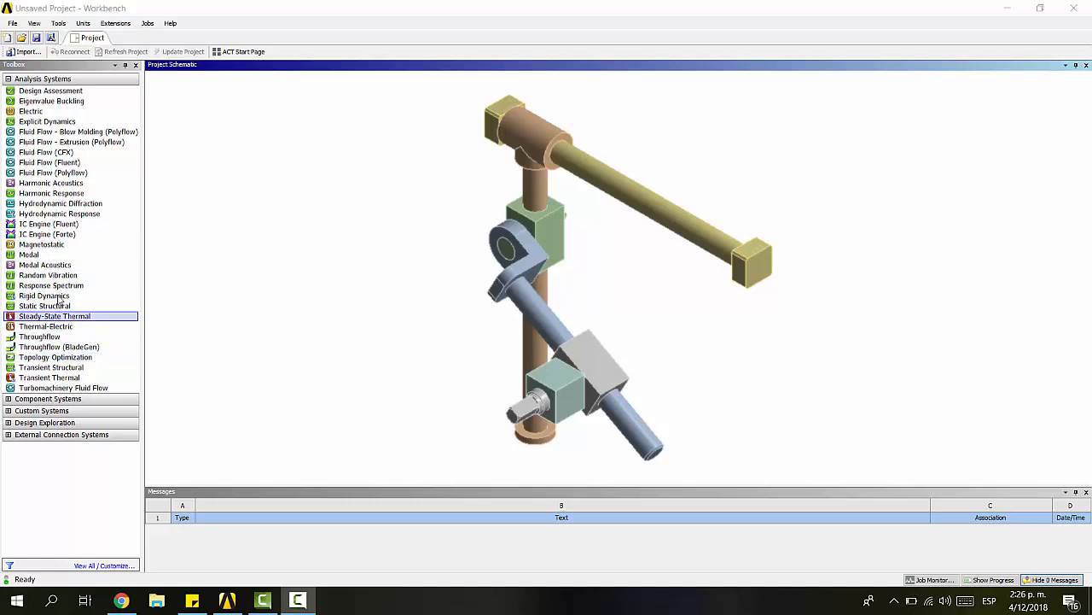
Step: Add a Static Structural analysis system to the project and open its geometry in DesignModeler
left_click_drag(56, 306, 214, 122)
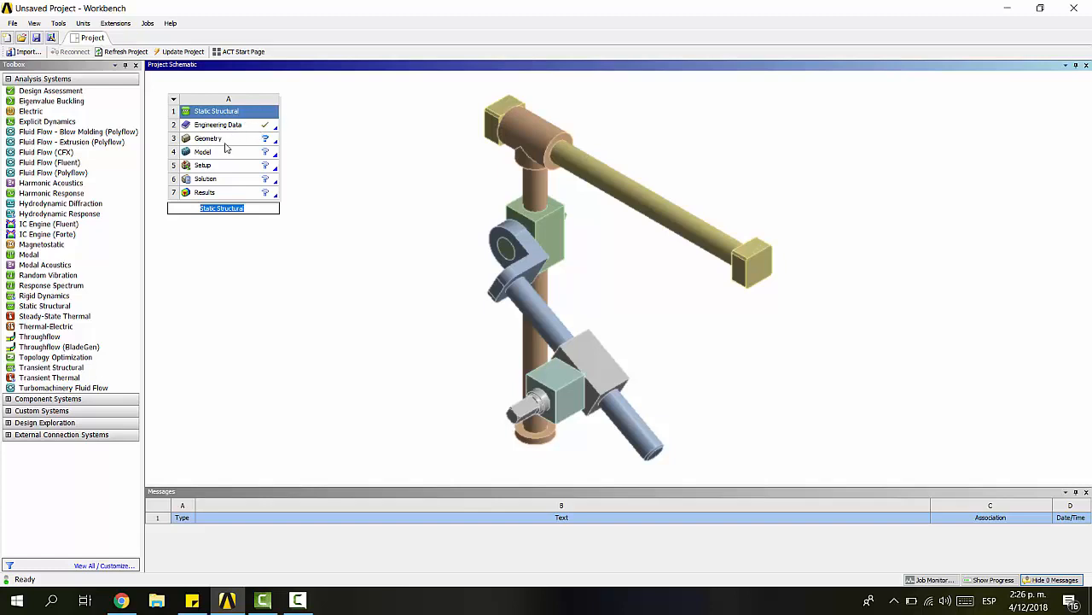
left_click(223, 141)
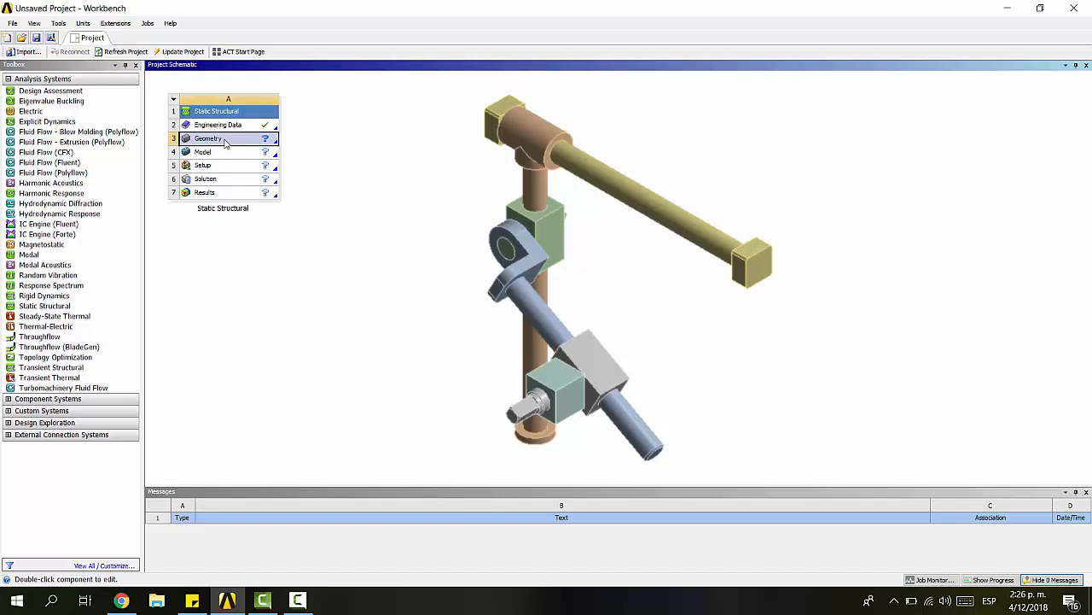
right_click(225, 142)
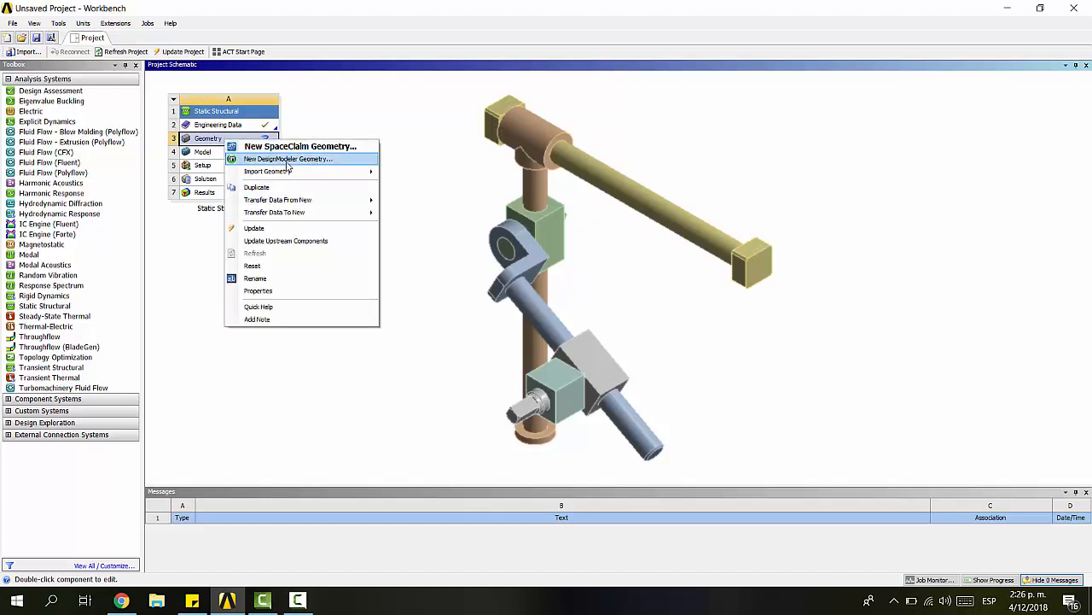
left_click(270, 160)
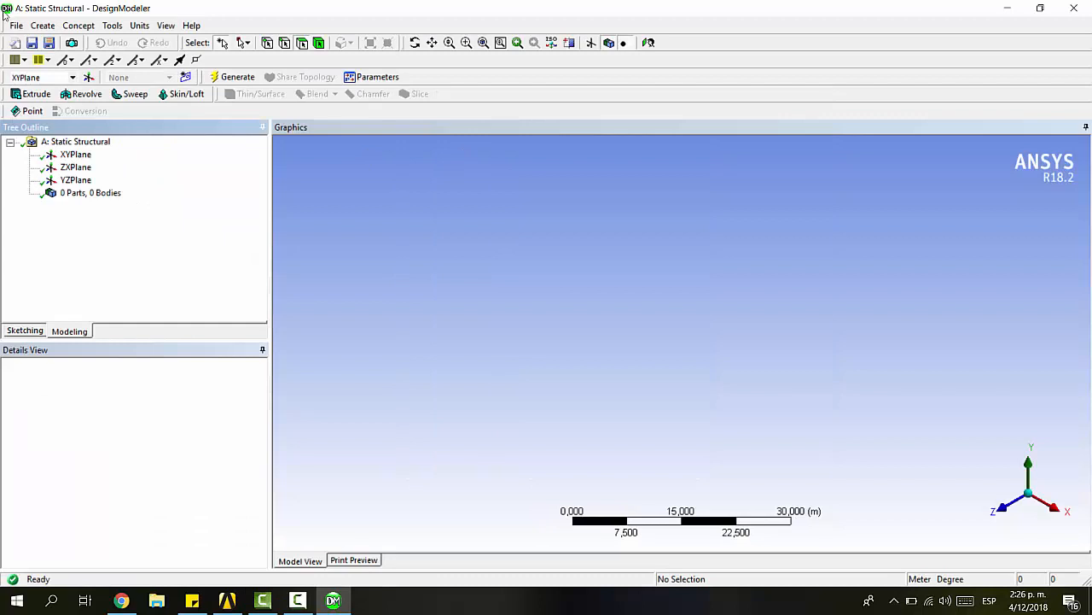
Step: Import the external geometry file "Linkage for tracing a parallelogram.stp" and generate the assembly
left_click(13, 25)
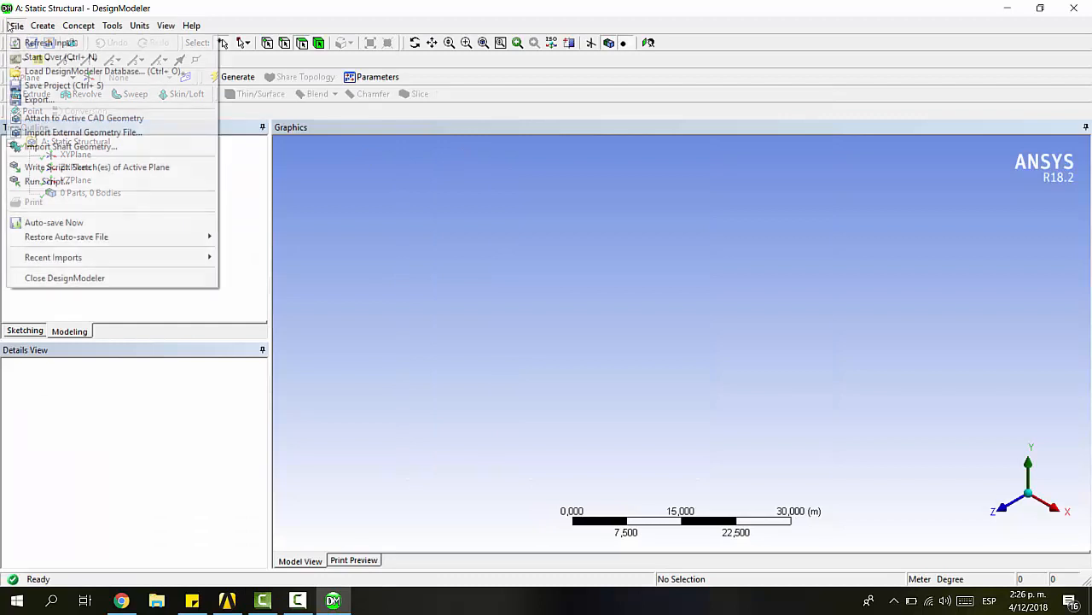
left_click(75, 132)
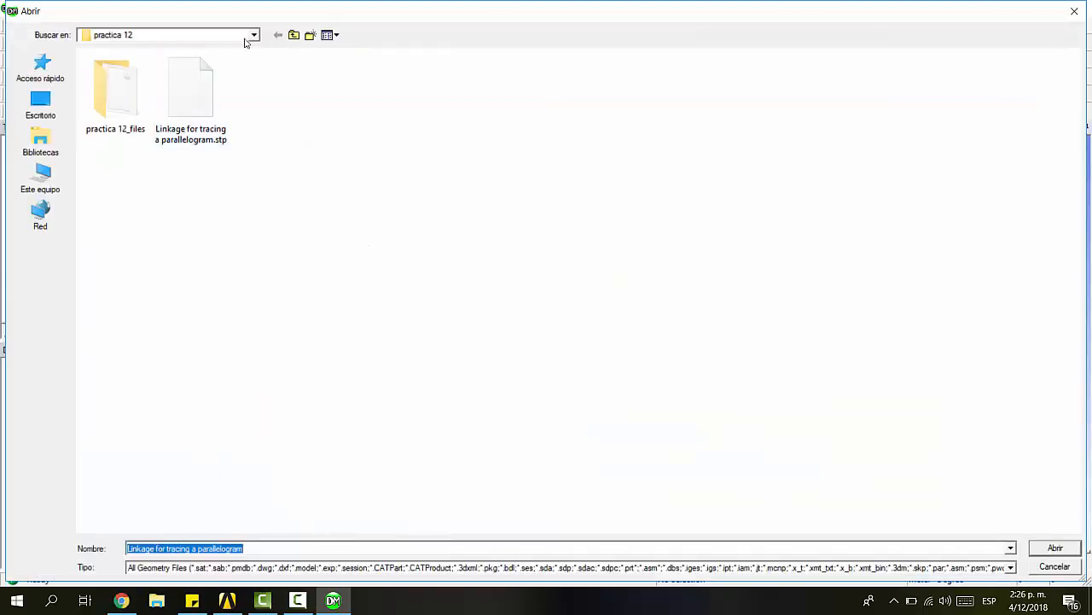
left_click(187, 105)
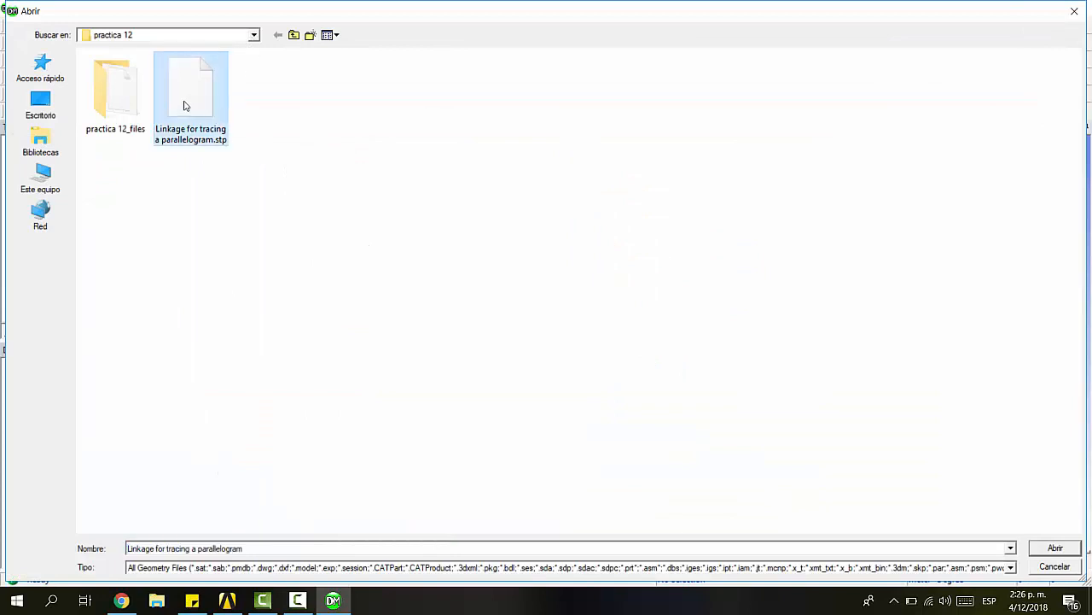
left_click(1054, 547)
left_click(225, 78)
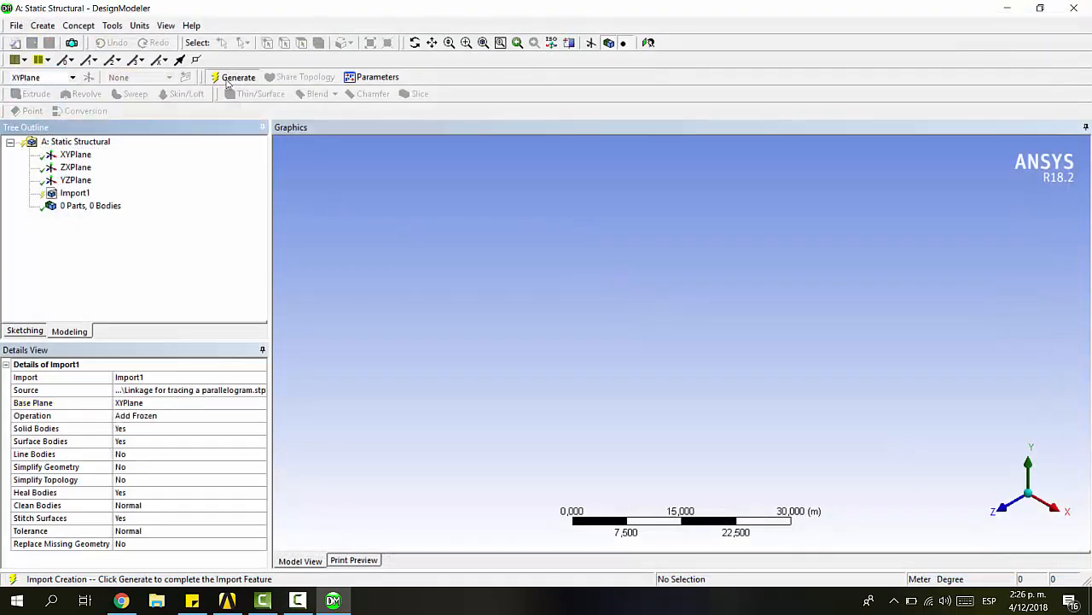
scroll(653, 203, "up", 3)
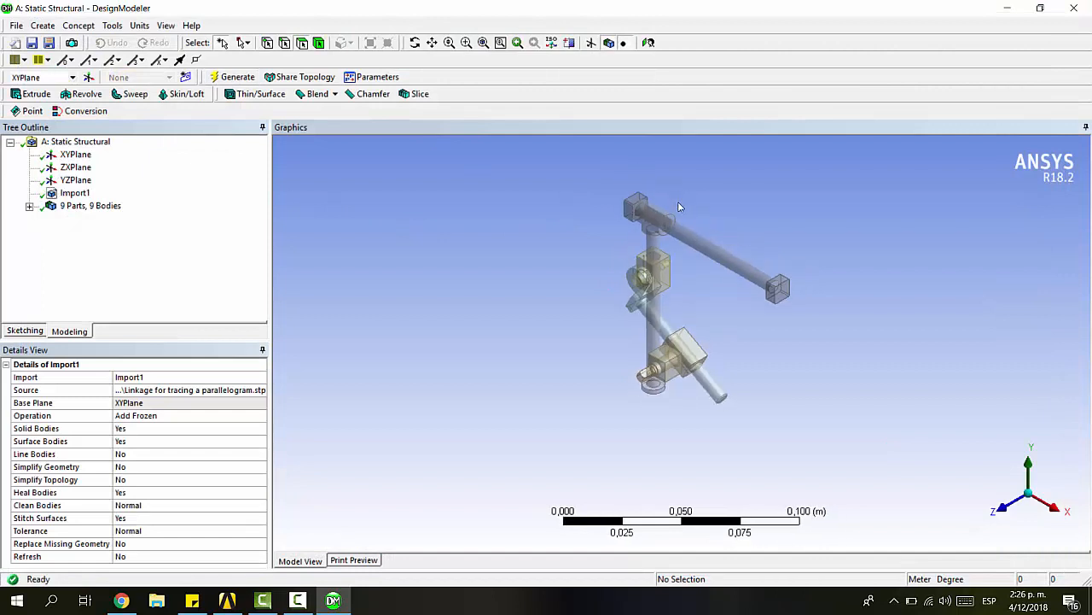
middle_click_drag(683, 252, 564, 316, "ctrl")
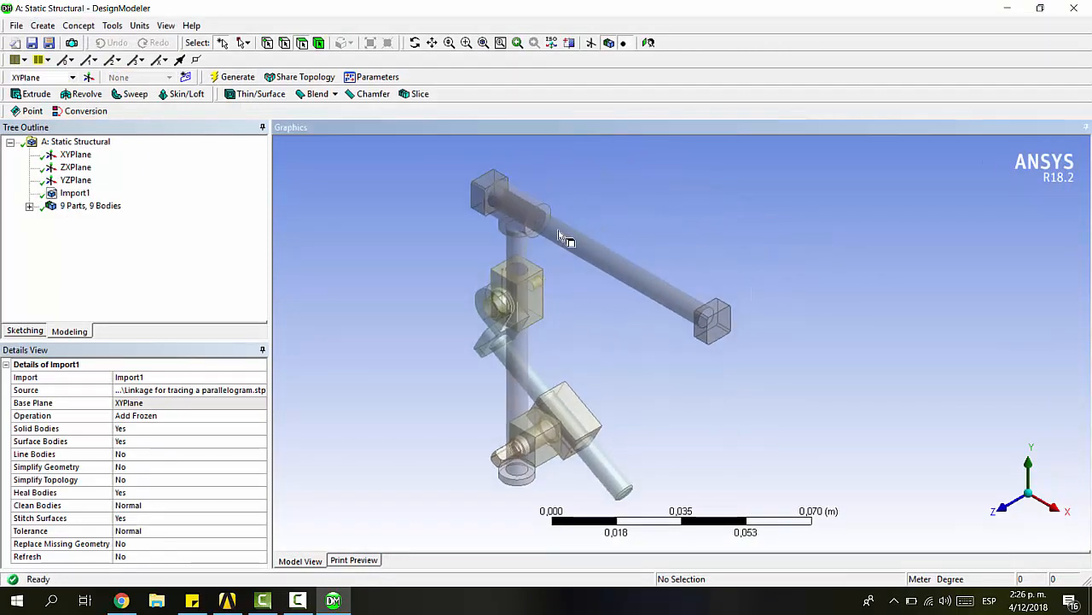
Step: Expand the list of imported bodies and examine where the Pin bodies sit in the linkage
left_click(29, 206)
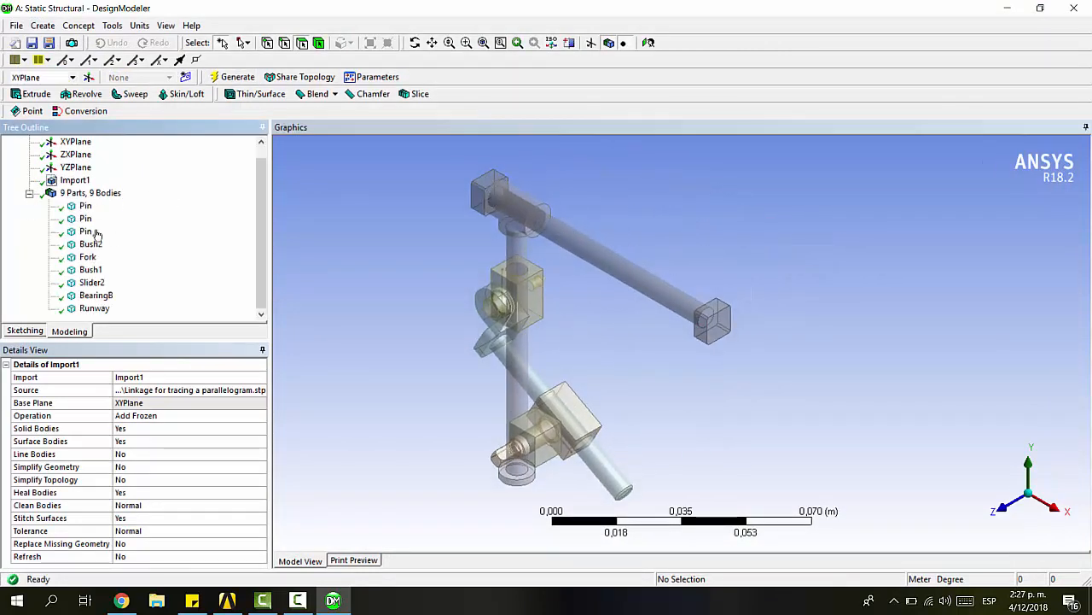
left_click(85, 206)
key("Down")
key("Down")
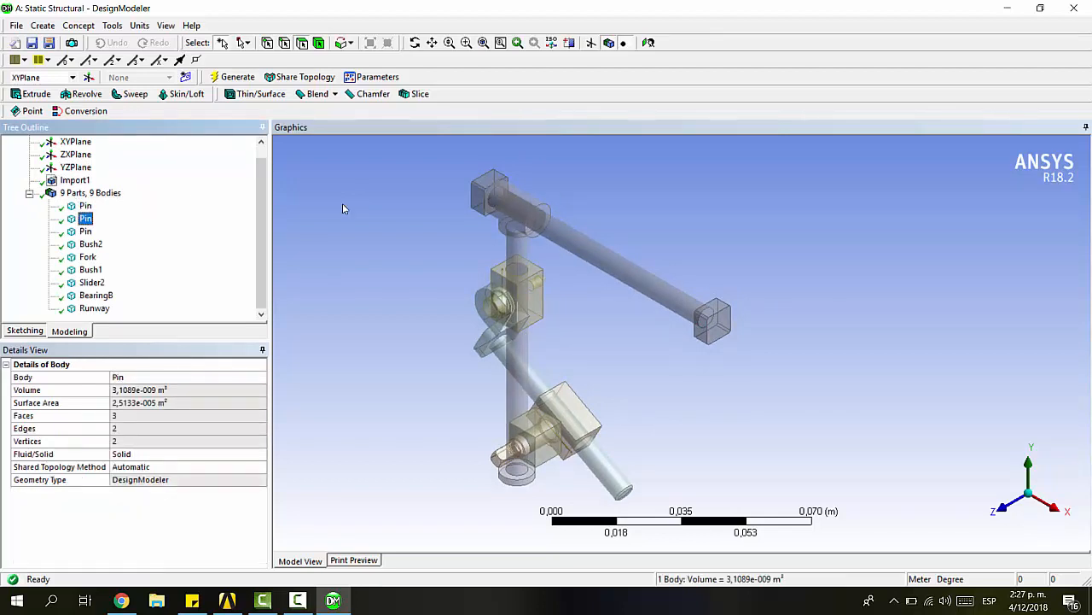
key("Down")
key("Up")
key("Up")
key("Up")
scroll(517, 261, "down", 1)
scroll(517, 265, "up", 2)
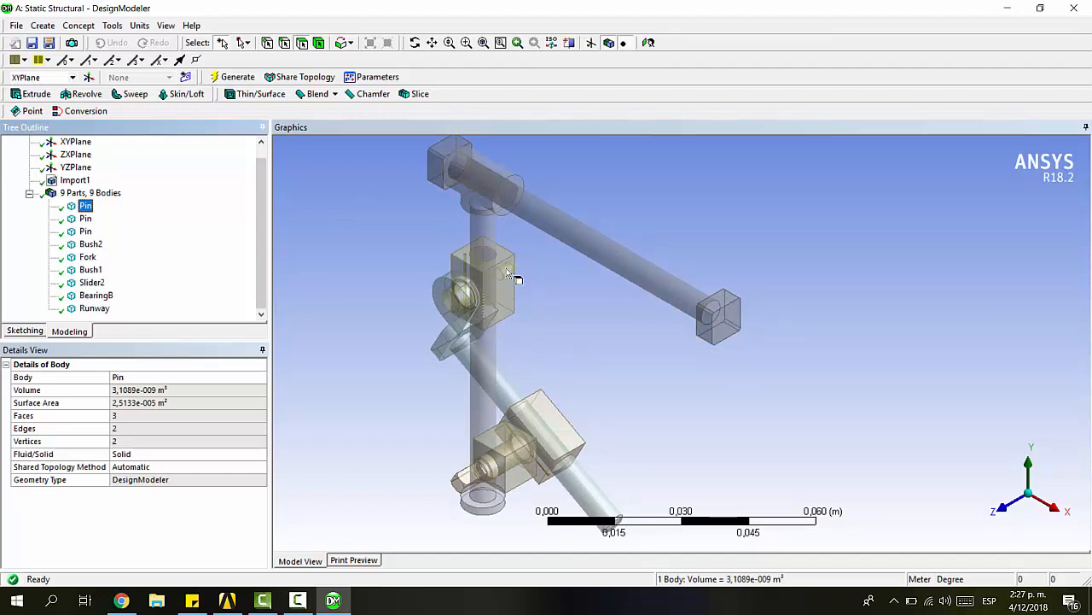
middle_click_drag(534, 197, 673, 232, "ctrl")
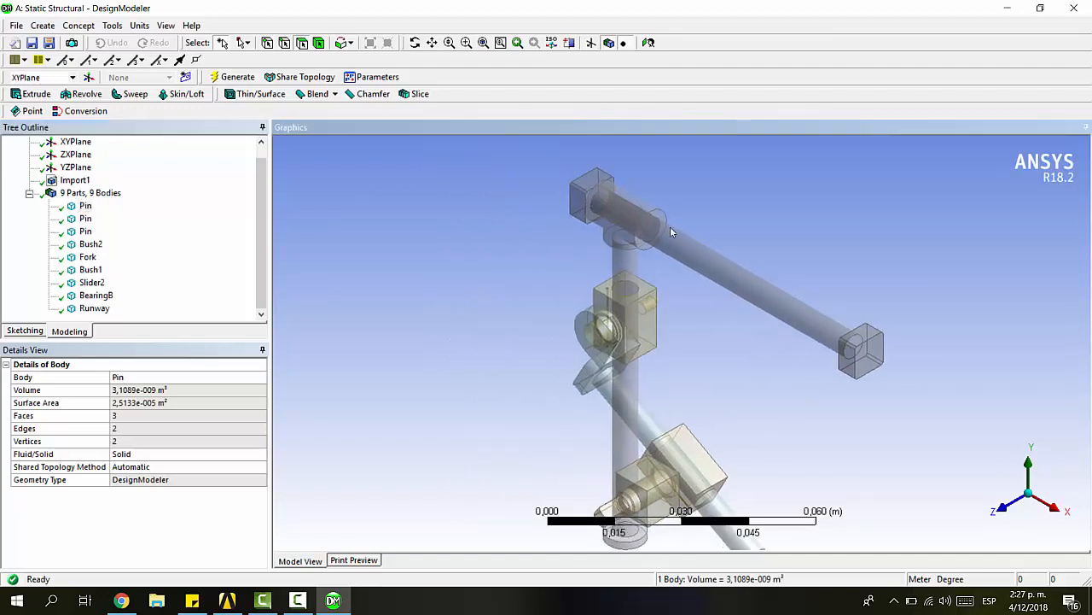
scroll(621, 268, "up", 8)
middle_click_drag(583, 221, 568, 287)
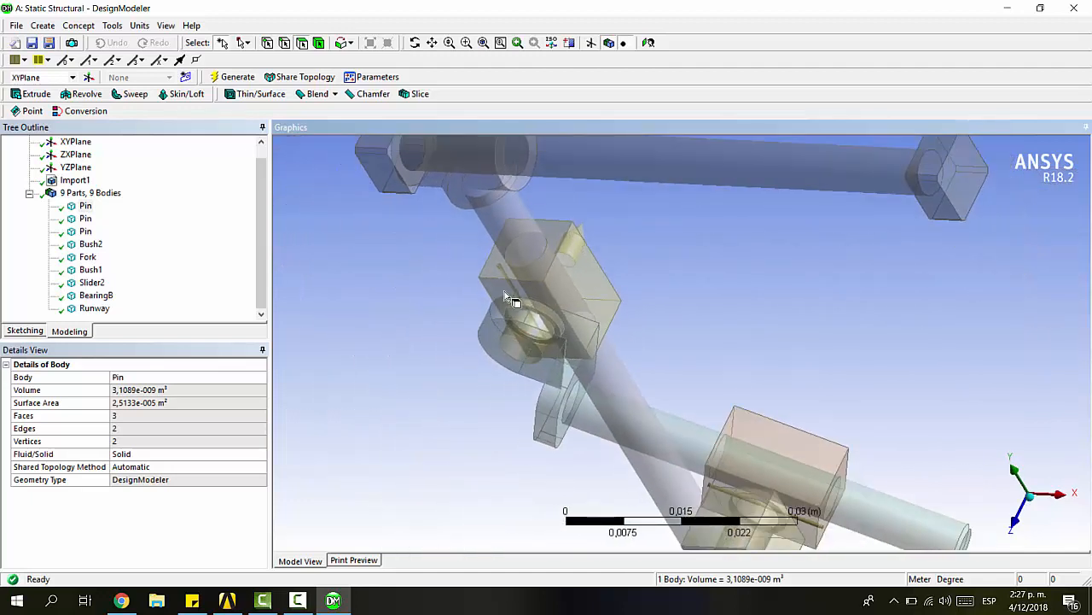
scroll(567, 246, "up", 1)
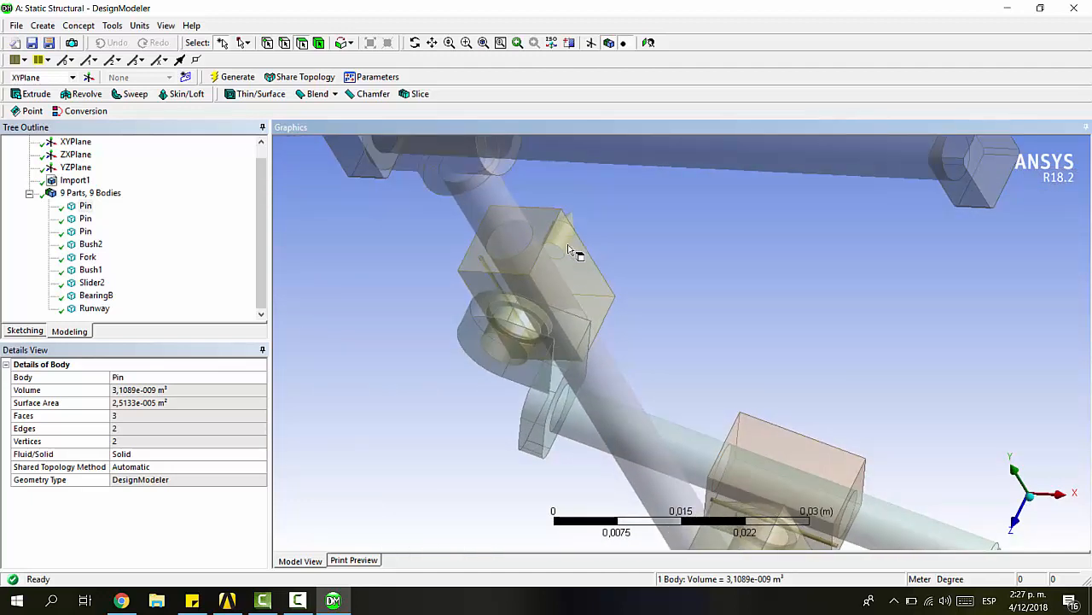
middle_click_drag(570, 249, 578, 313)
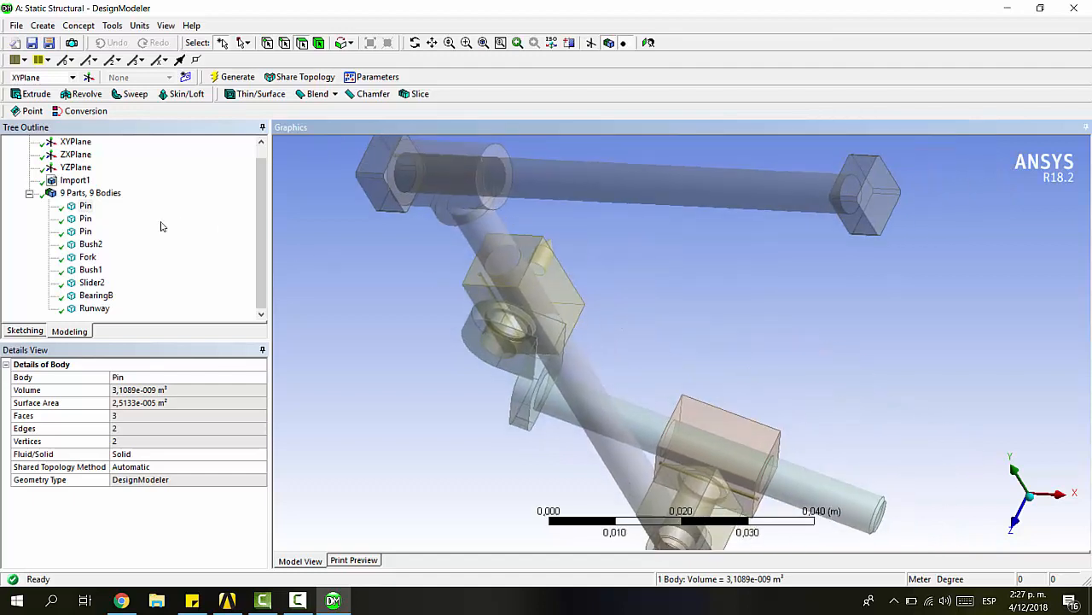
Step: Highlight the third Pin body and inspect the block and fork joints from several angles
left_click(85, 231)
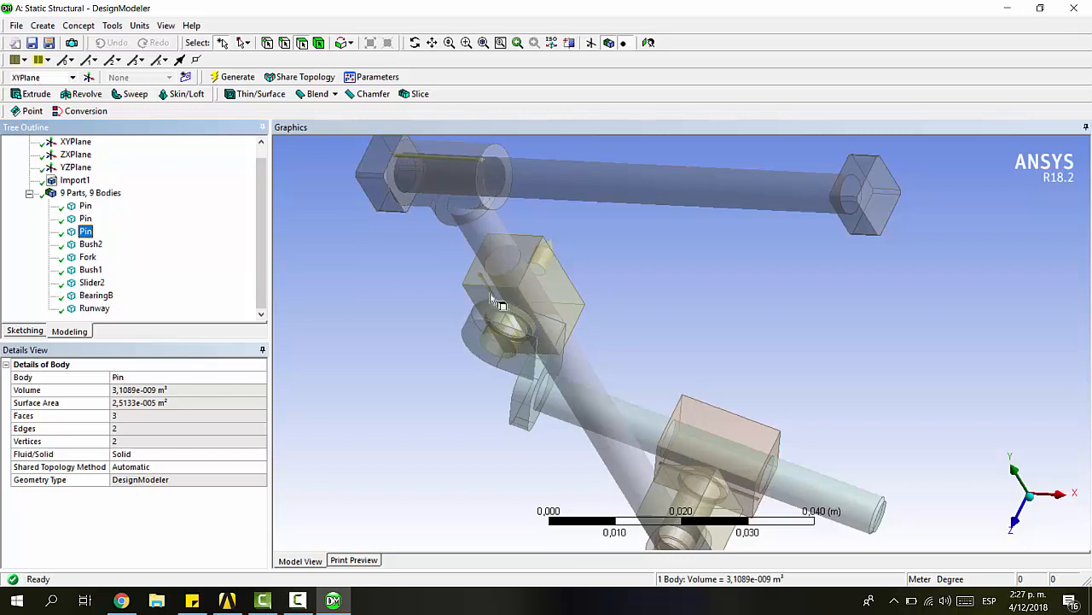
scroll(465, 286, "up", 5)
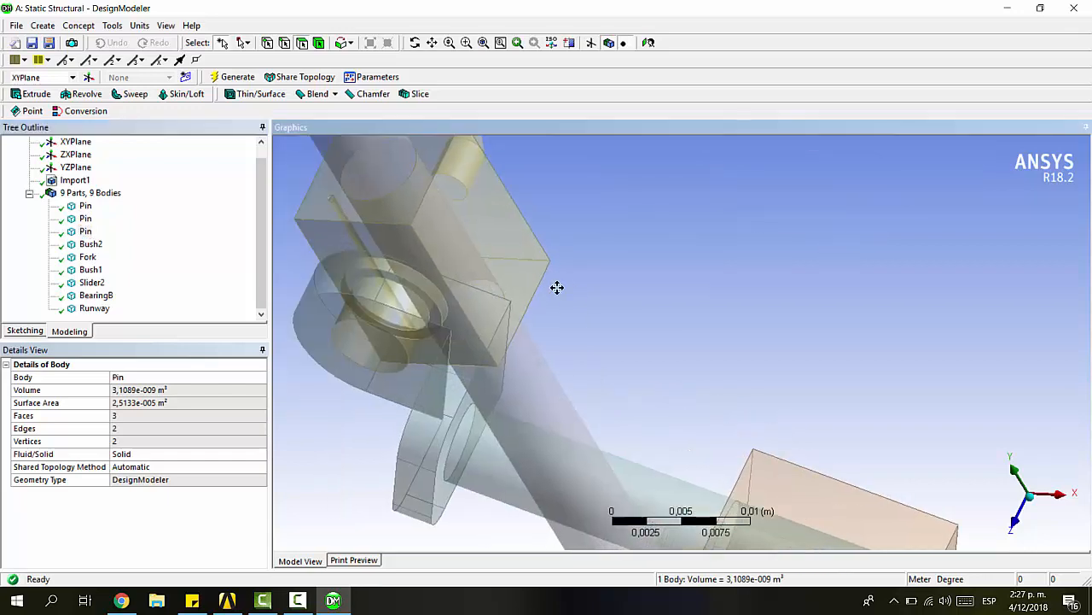
scroll(362, 242, "up", 1)
middle_click_drag(473, 271, 574, 254)
scroll(593, 236, "up", 4)
scroll(593, 236, "down", 7)
scroll(466, 281, "up", 1)
scroll(466, 282, "down", 2)
scroll(402, 249, "up", 4)
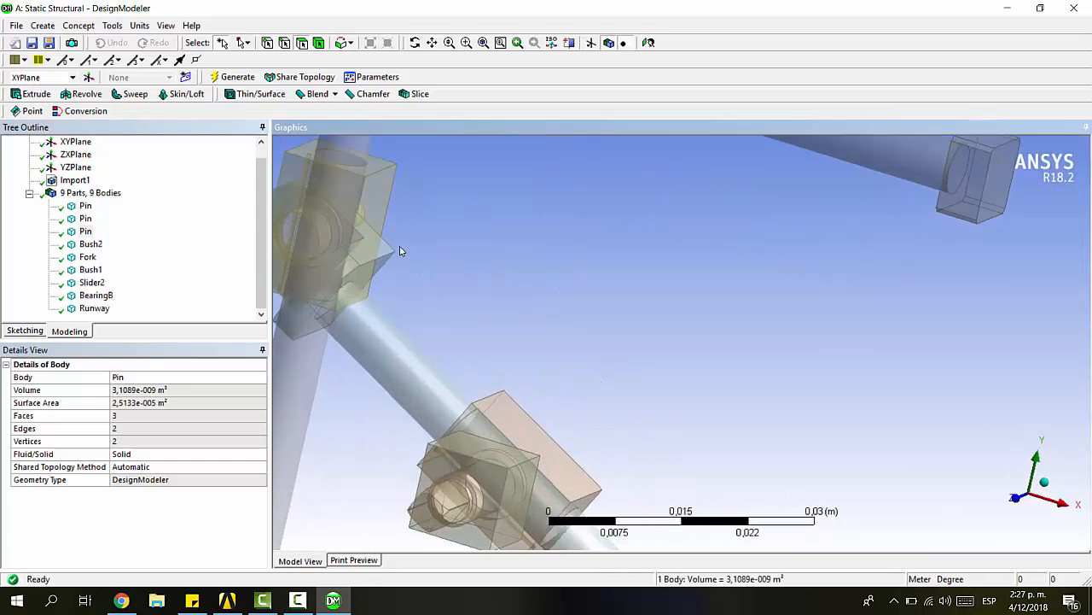
middle_click_drag(418, 214, 506, 413)
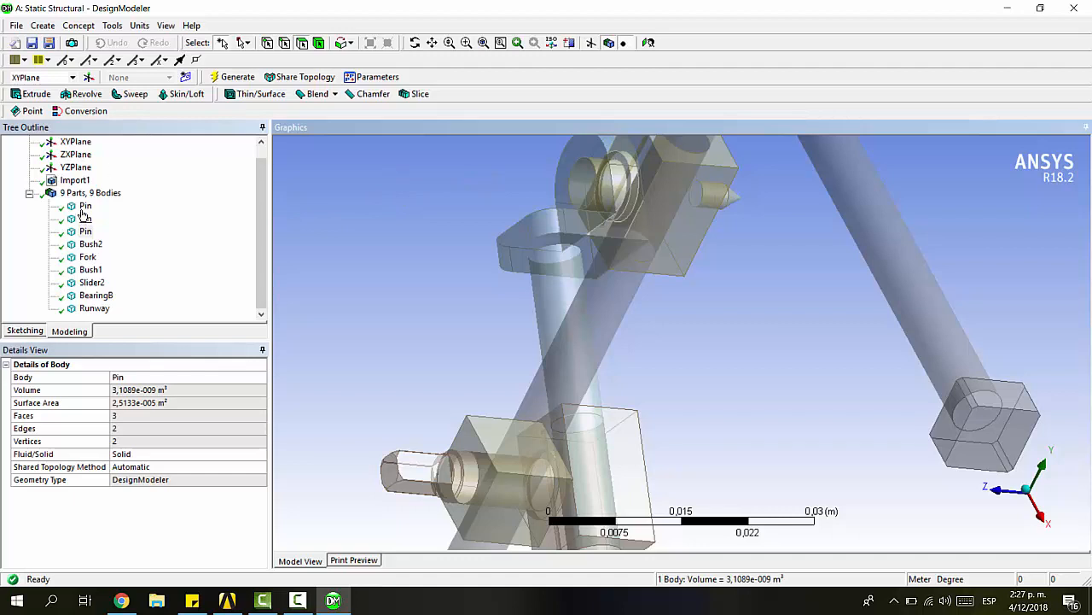
Step: Delete the three Pin bodies with a body delete feature and generate it
left_click(50, 27)
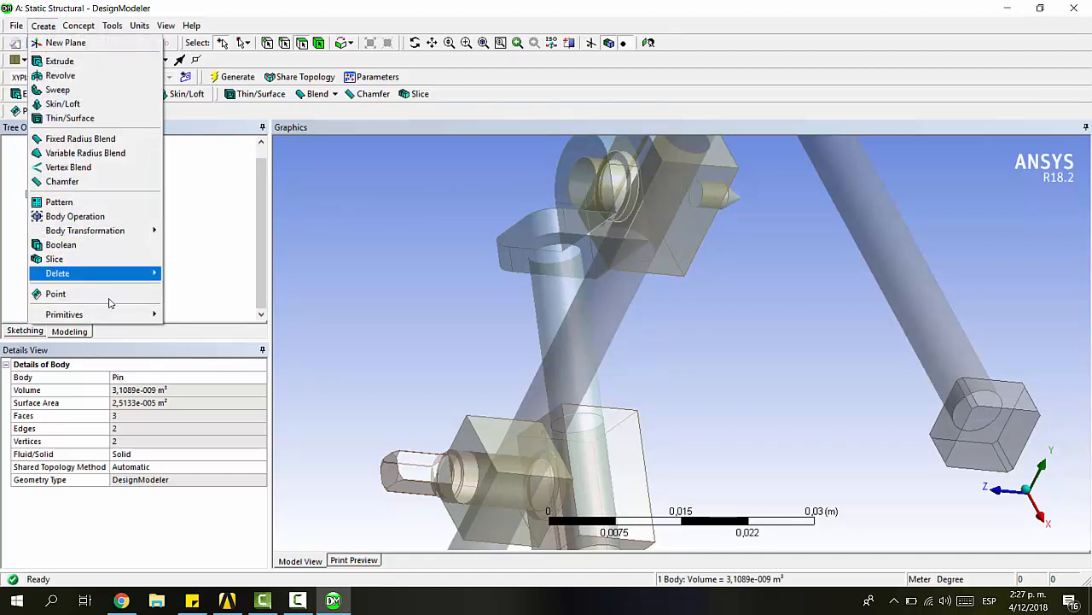
mouse_move(99, 281)
left_click(200, 274)
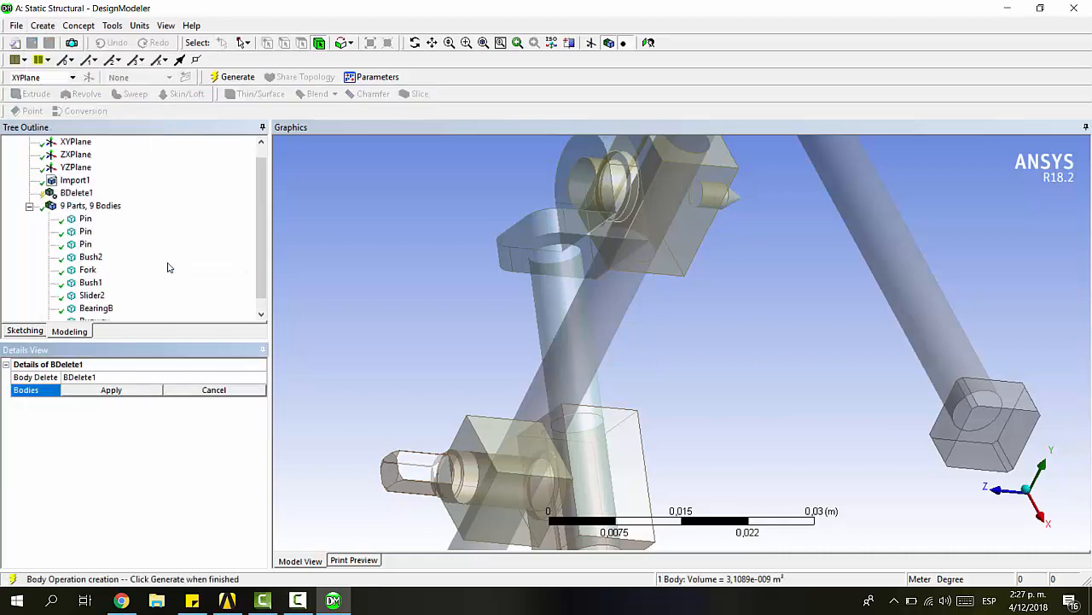
left_click(85, 219)
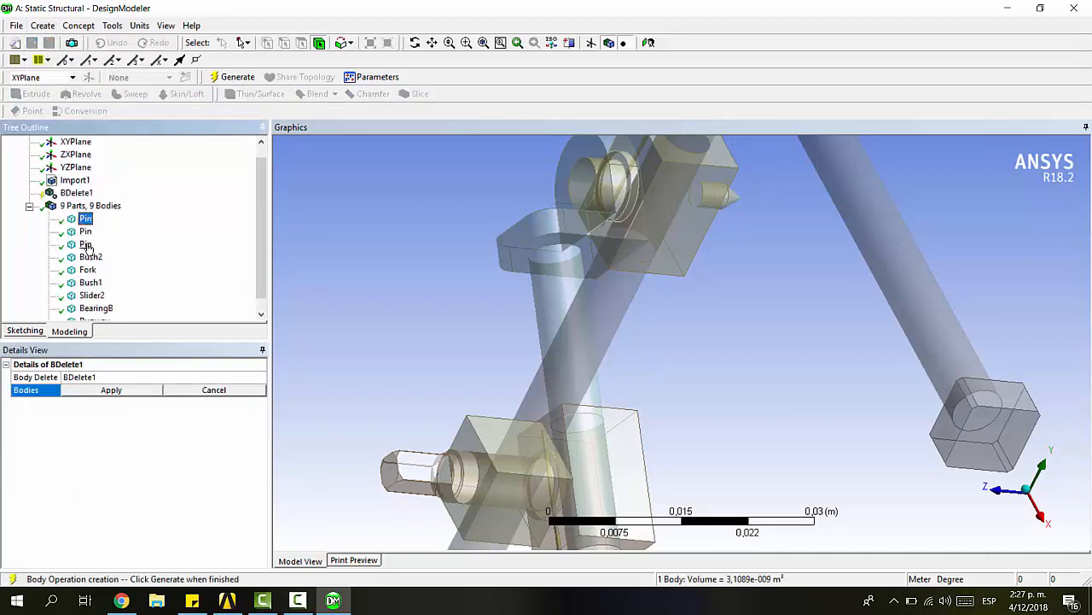
left_click(85, 232, "ctrl")
left_click(85, 244, "ctrl")
left_click(126, 391)
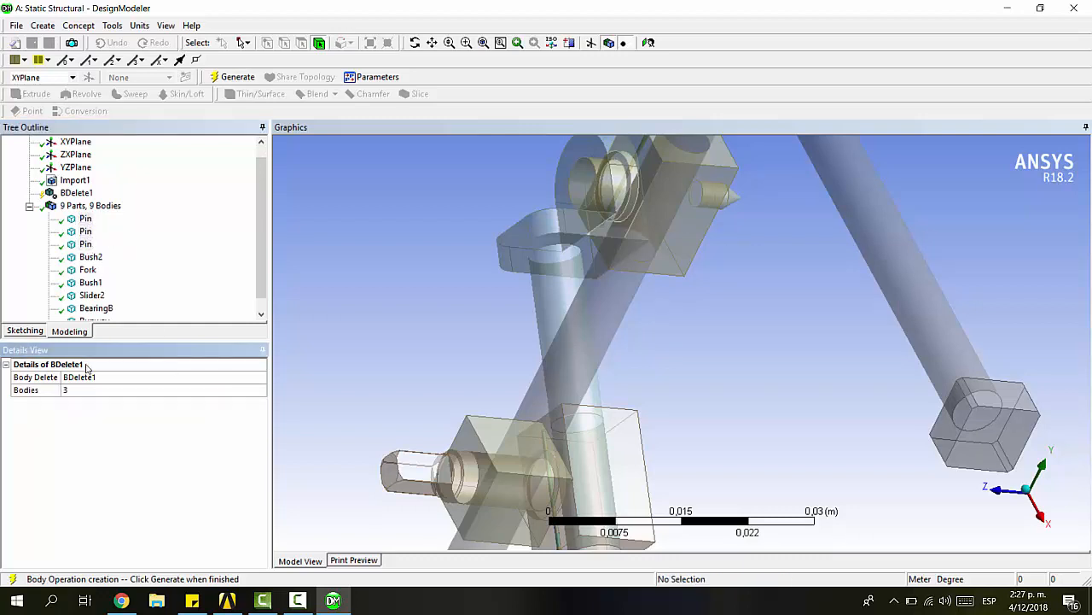
left_click(237, 77)
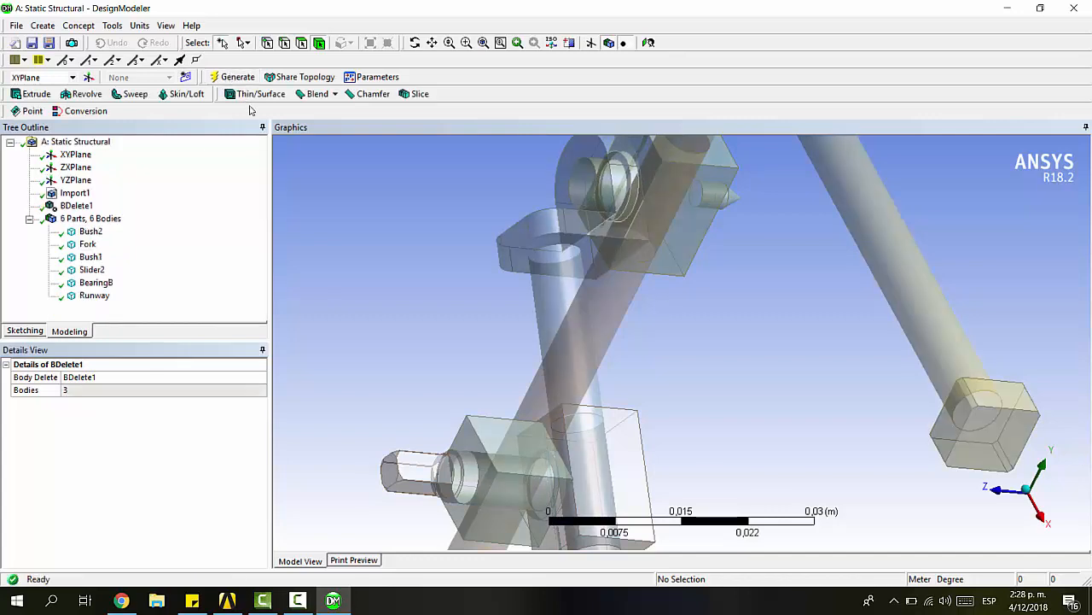
Step: Examine the block at the fork joint up close, including its small pin hole
scroll(697, 266, "down", 1)
scroll(726, 266, "down", 3)
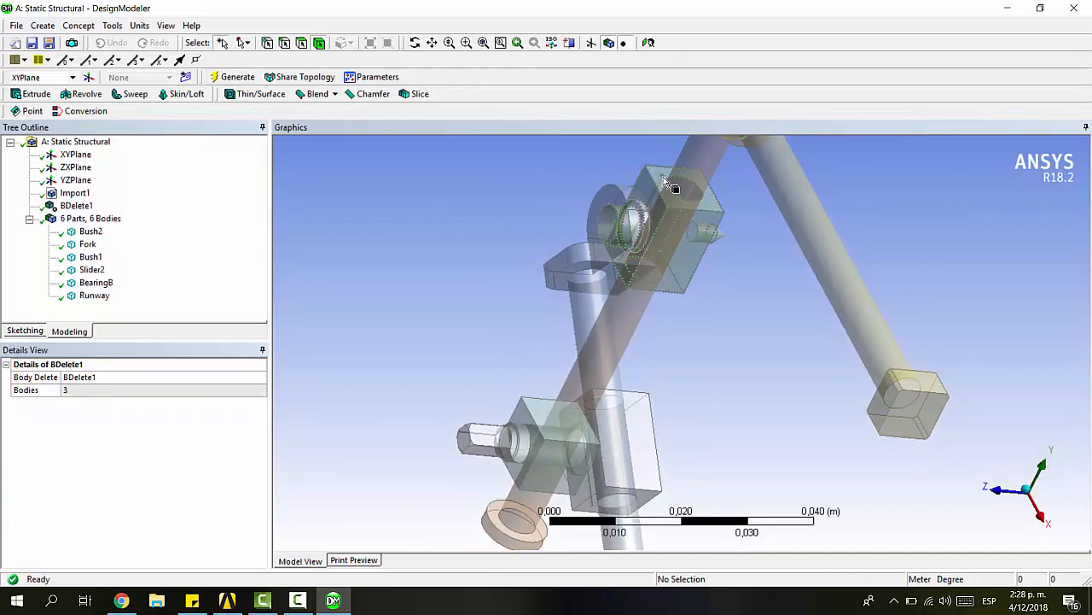
middle_click_drag(665, 179, 639, 267, "ctrl")
scroll(635, 263, "up", 5)
scroll(630, 256, "up", 5)
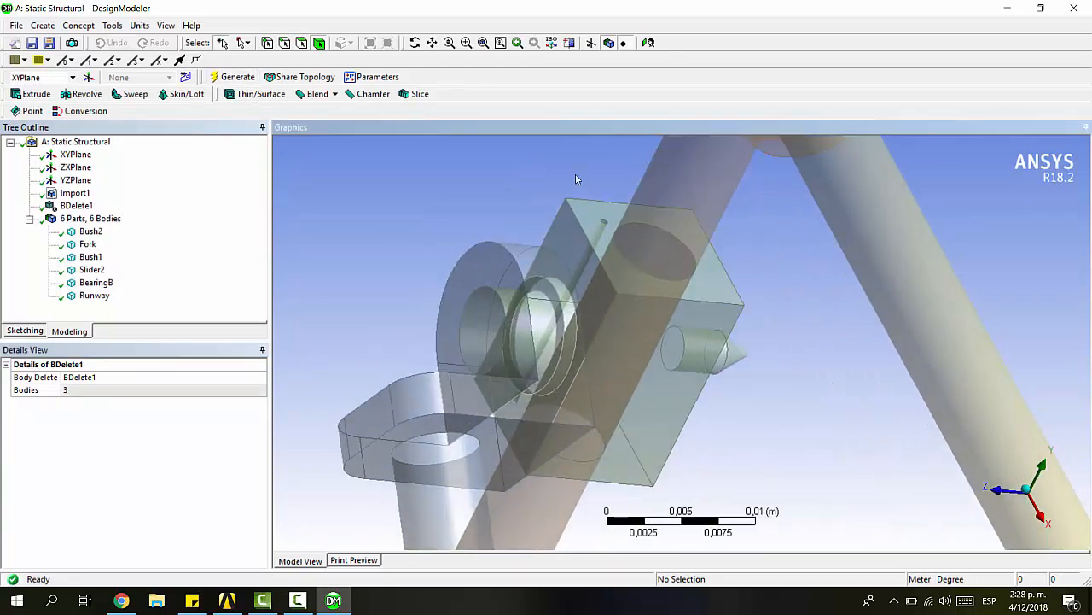
scroll(629, 231, "up", 5)
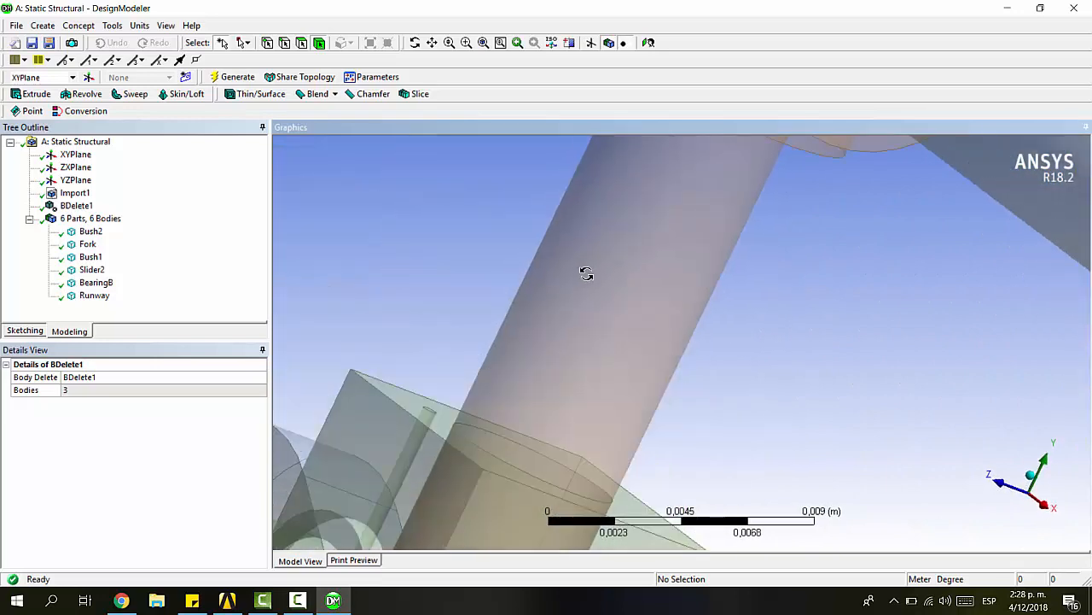
scroll(625, 327, "down", 6)
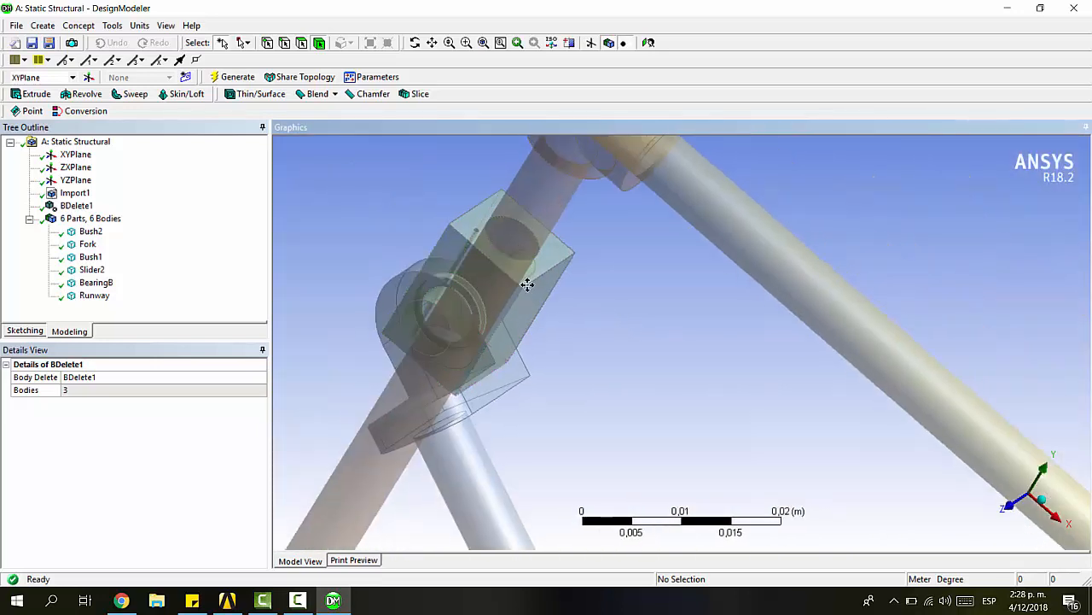
middle_click_drag(527, 285, 744, 286, "ctrl")
scroll(594, 240, "up", 3)
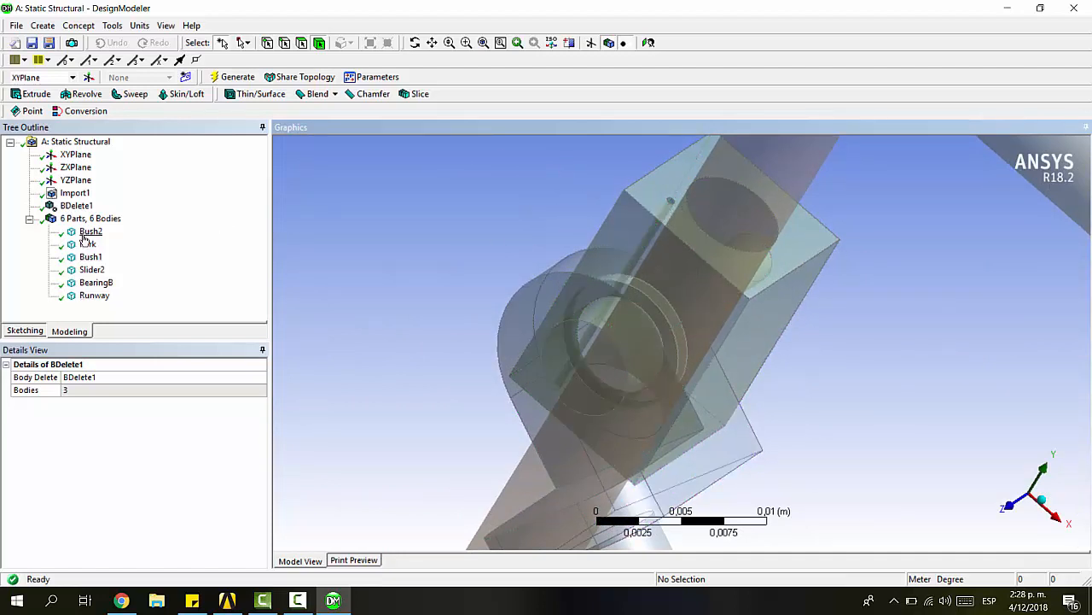
Step: Highlight the Bush2 and Bush1 bodies to examine where each block sits in the linkage
left_click(88, 231)
scroll(633, 254, "down", 3)
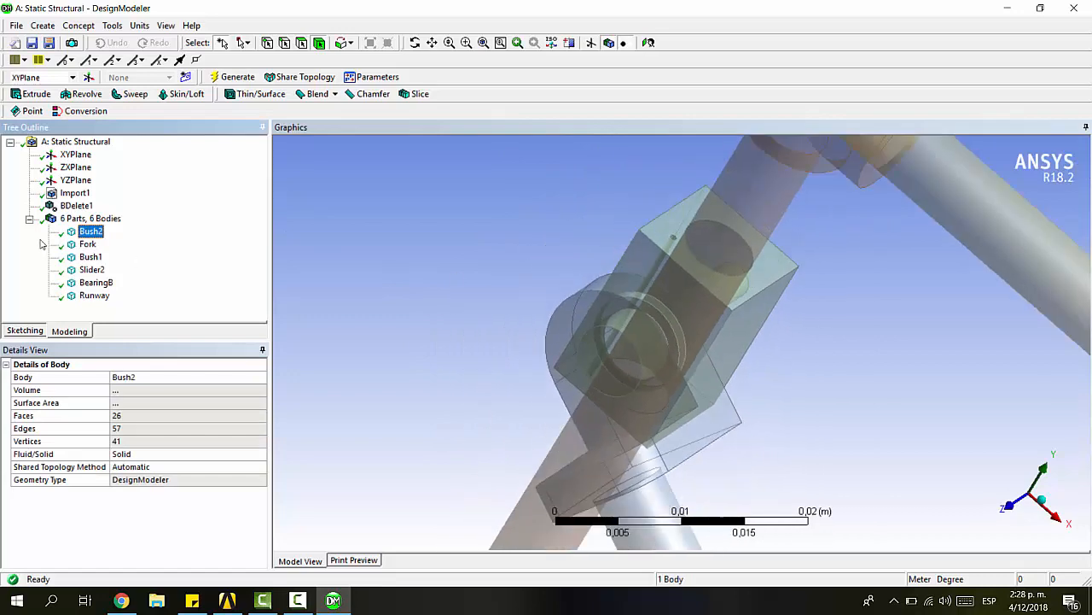
left_click(83, 259)
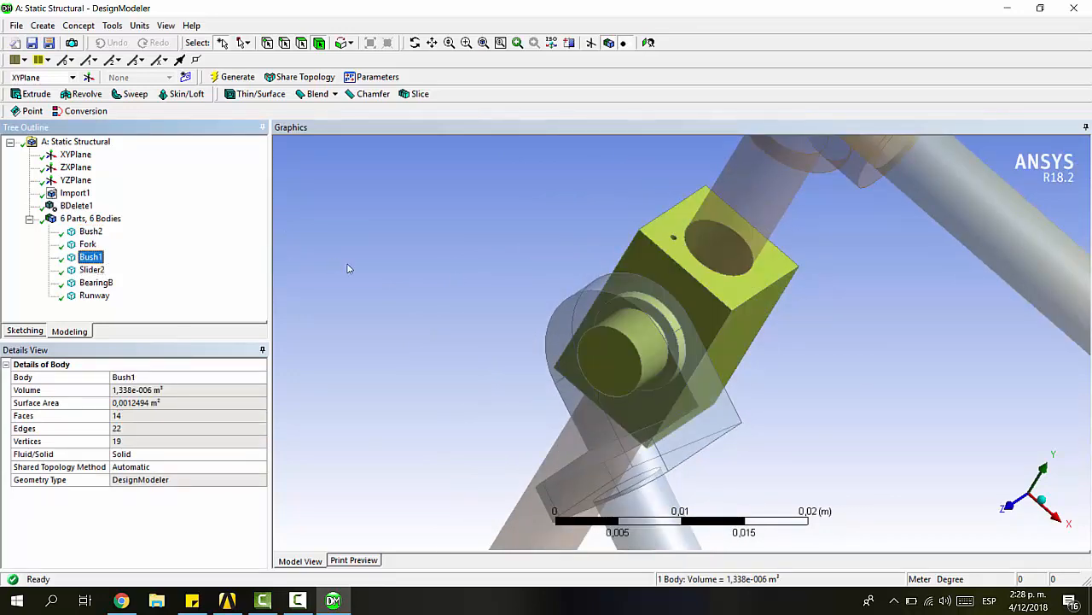
scroll(348, 269, "down", 3)
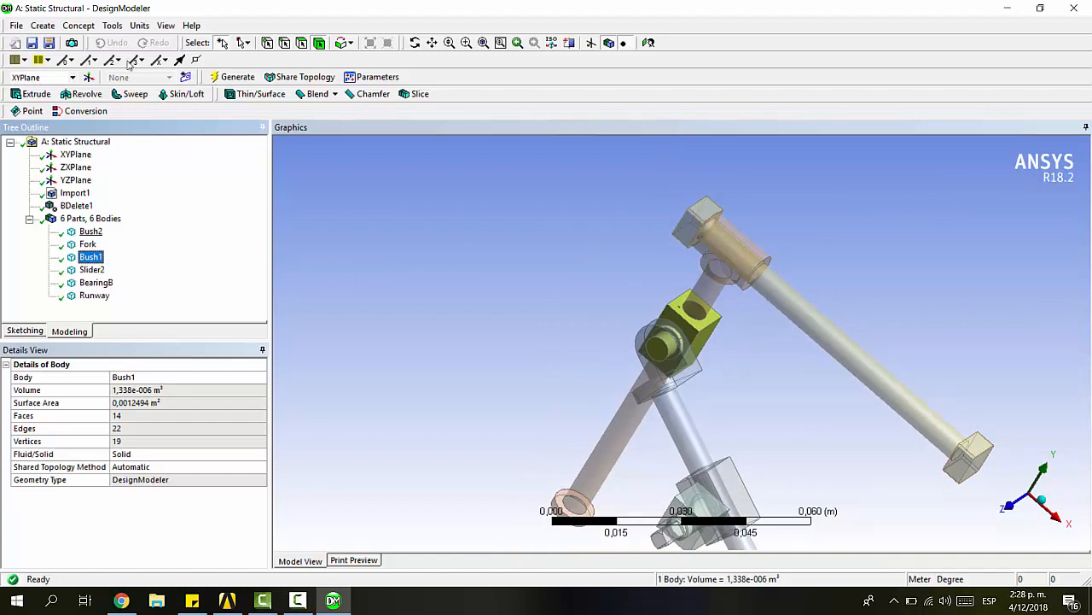
Step: Start a face delete and select the face of the small pin hole in Slider2's upper collar
left_click(43, 26)
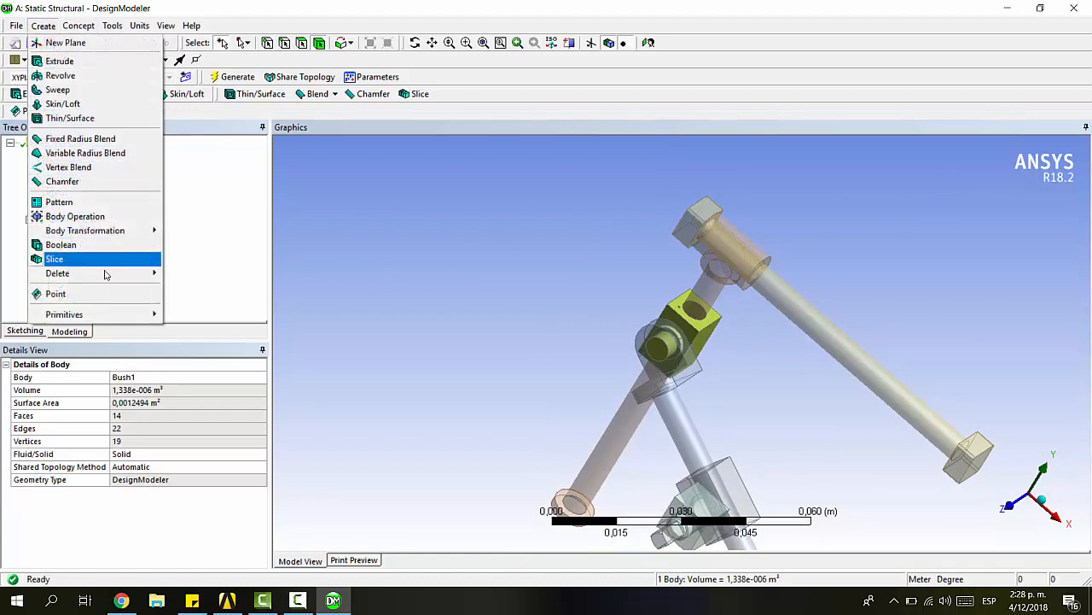
mouse_move(106, 274)
left_click(195, 286)
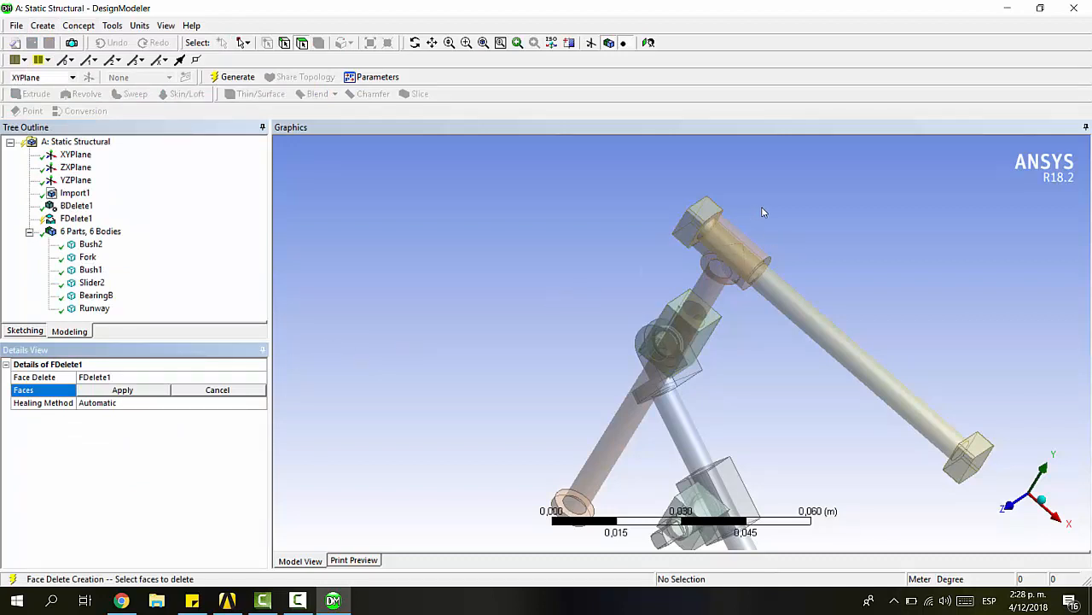
middle_click_drag(764, 211, 715, 291)
scroll(724, 252, "up", 8)
middle_click_drag(768, 234, 736, 477, "ctrl")
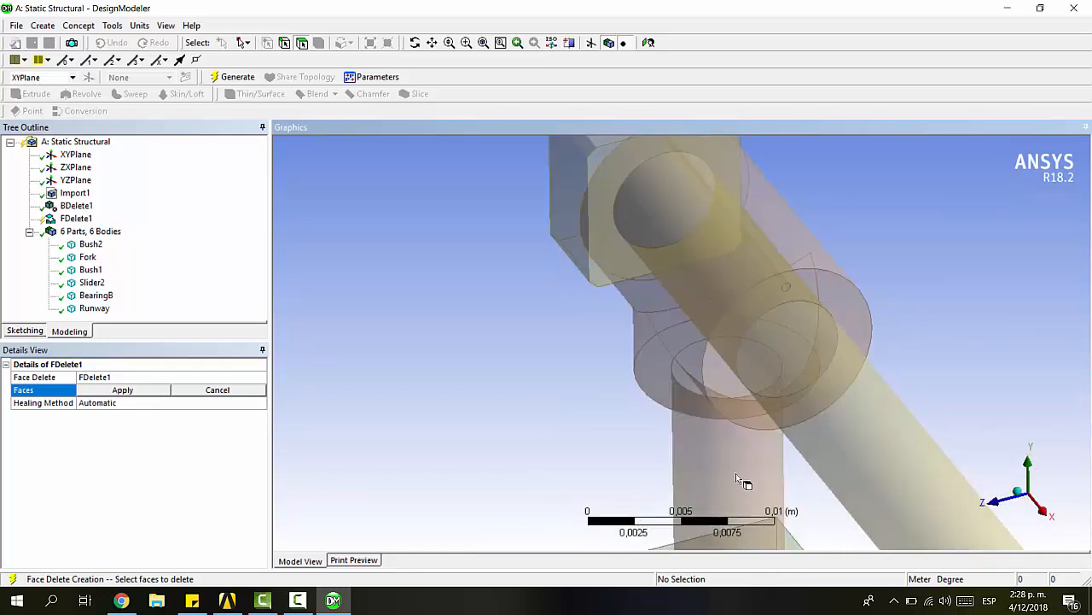
scroll(785, 236, "up", 2)
middle_click_drag(786, 236, 785, 367, "ctrl")
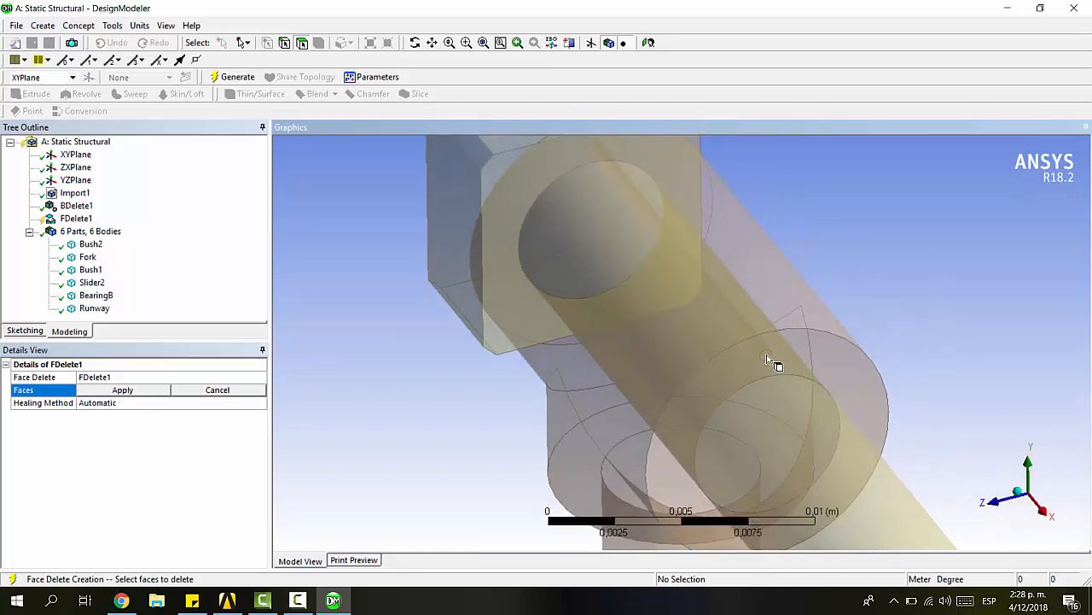
left_click(766, 355)
Step: Add the small pin hole face in the Bush1 block to the face delete selection
scroll(683, 327, "up", 4)
scroll(683, 328, "down", 7)
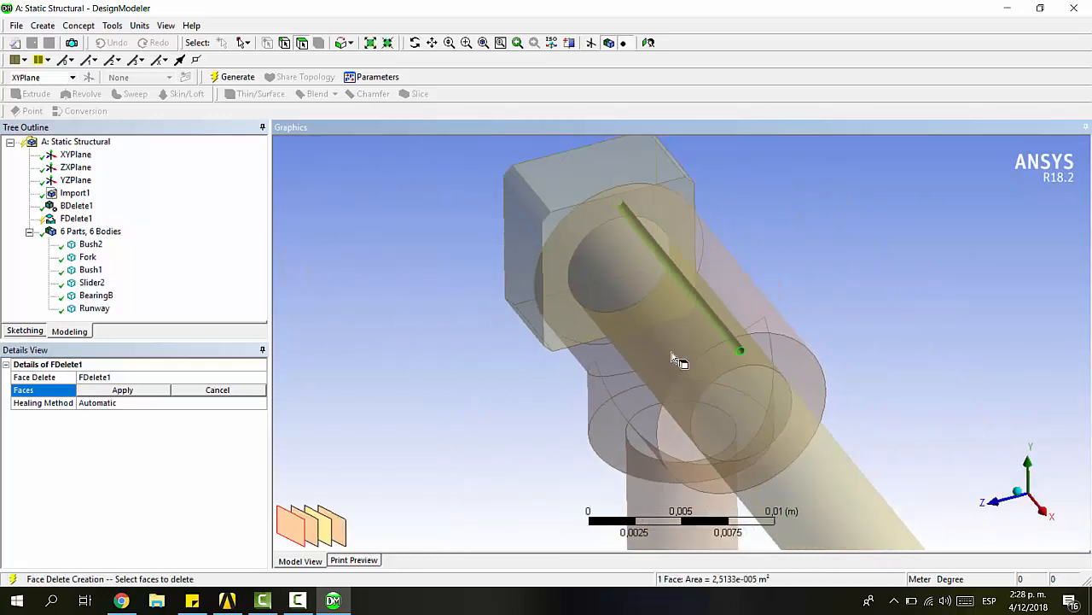
middle_click_drag(652, 370, 735, 194, "ctrl")
scroll(711, 352, "up", 8)
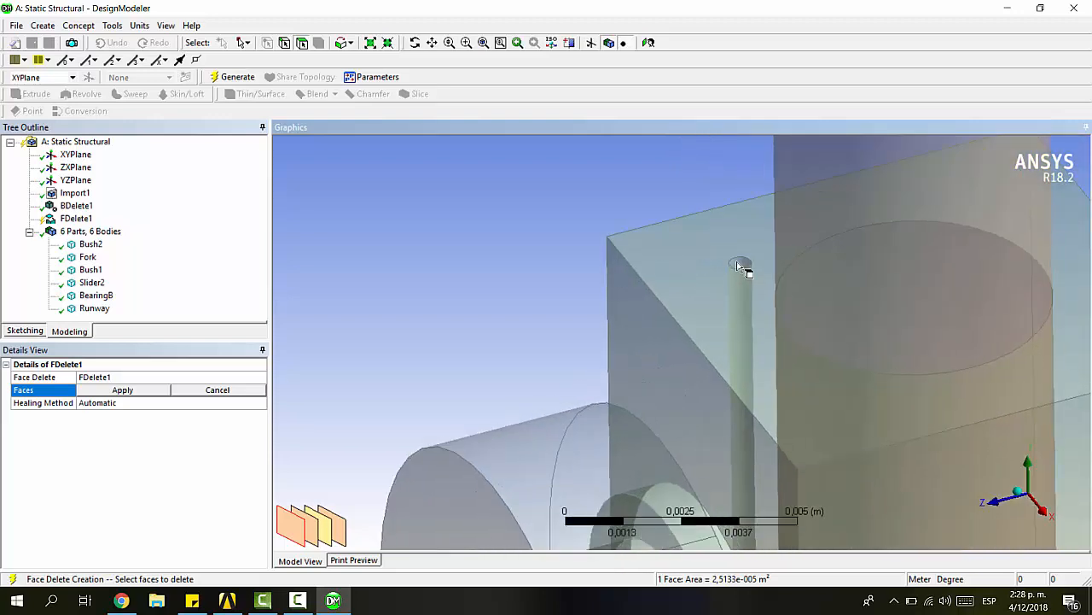
left_click(758, 241, "ctrl")
scroll(761, 241, "down", 6)
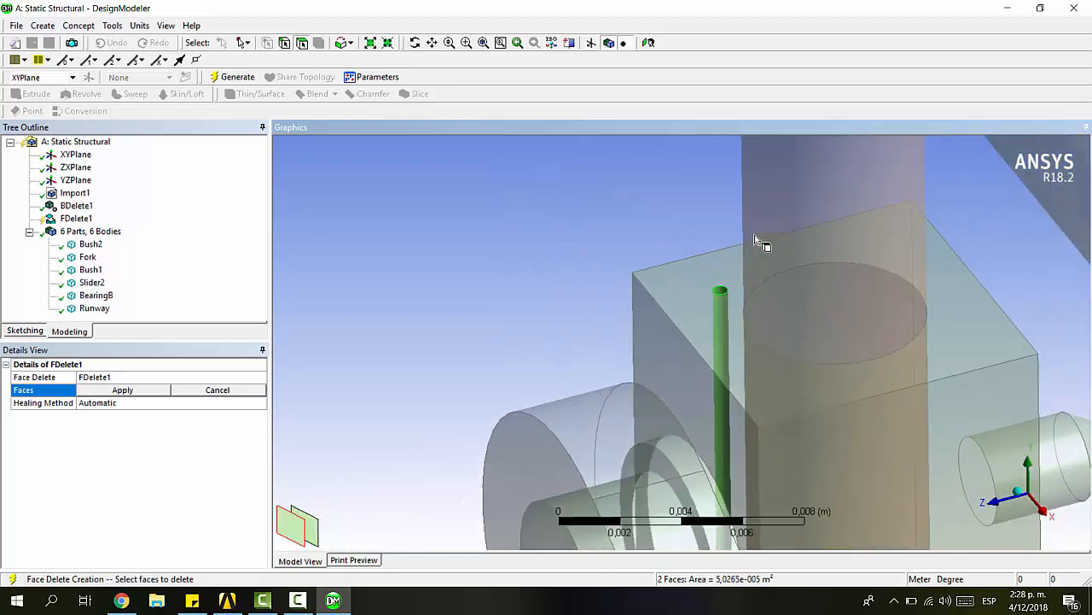
Step: Add the pin hole face in the lower block on the fork rod, apply the three faces and generate the face delete
middle_click_drag(756, 337, 668, 391, "ctrl")
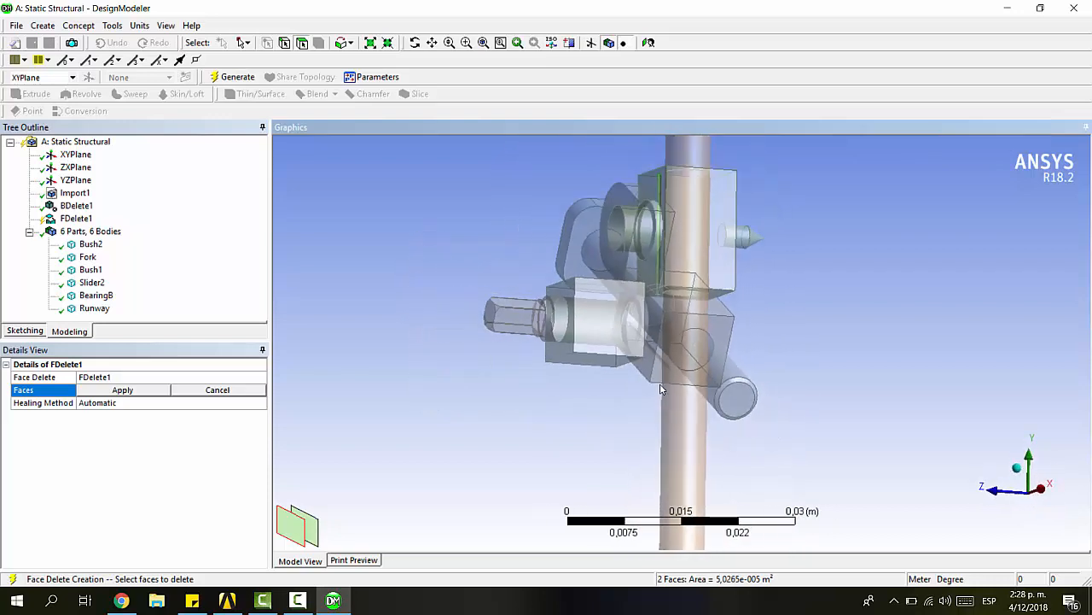
scroll(675, 388, "up", 6)
left_click(613, 469, "ctrl")
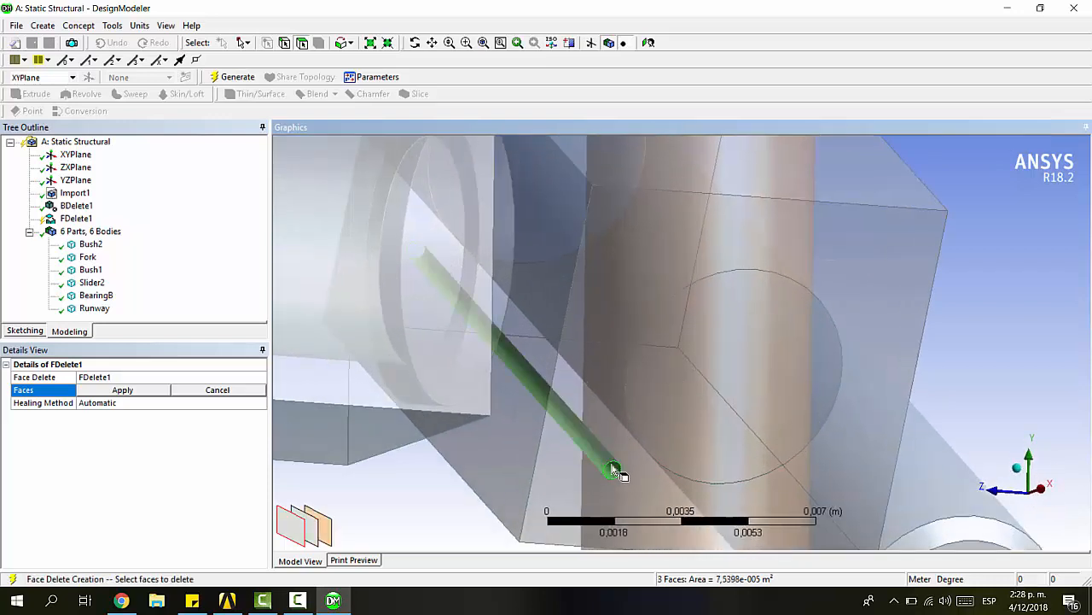
left_click(128, 390)
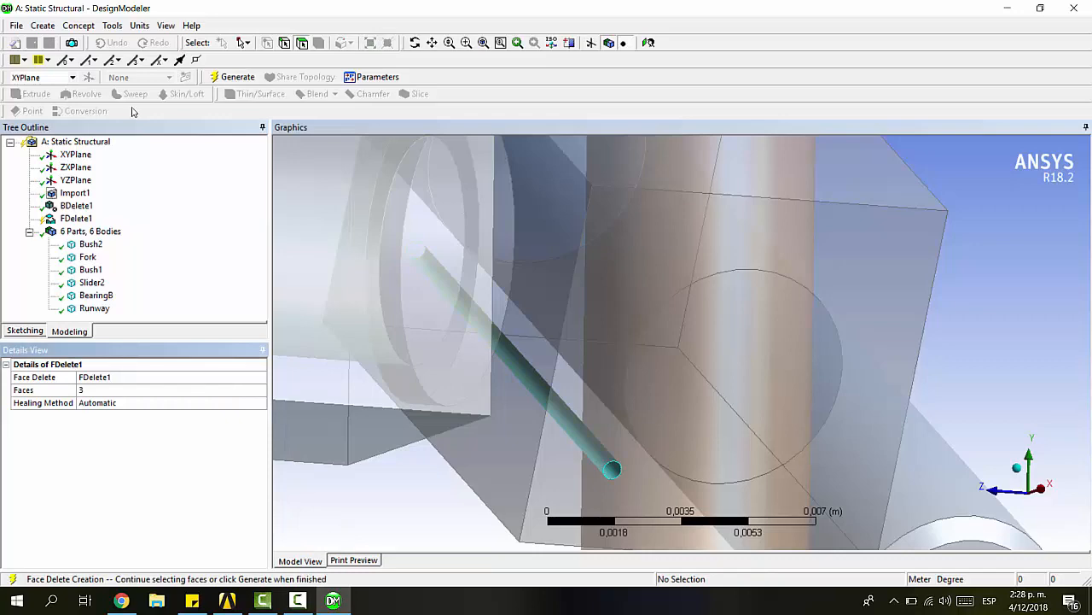
left_click(249, 75)
Step: Inspect the blocks and the whole linkage from several angles to check where the pin holes were removed
scroll(636, 384, "down", 3)
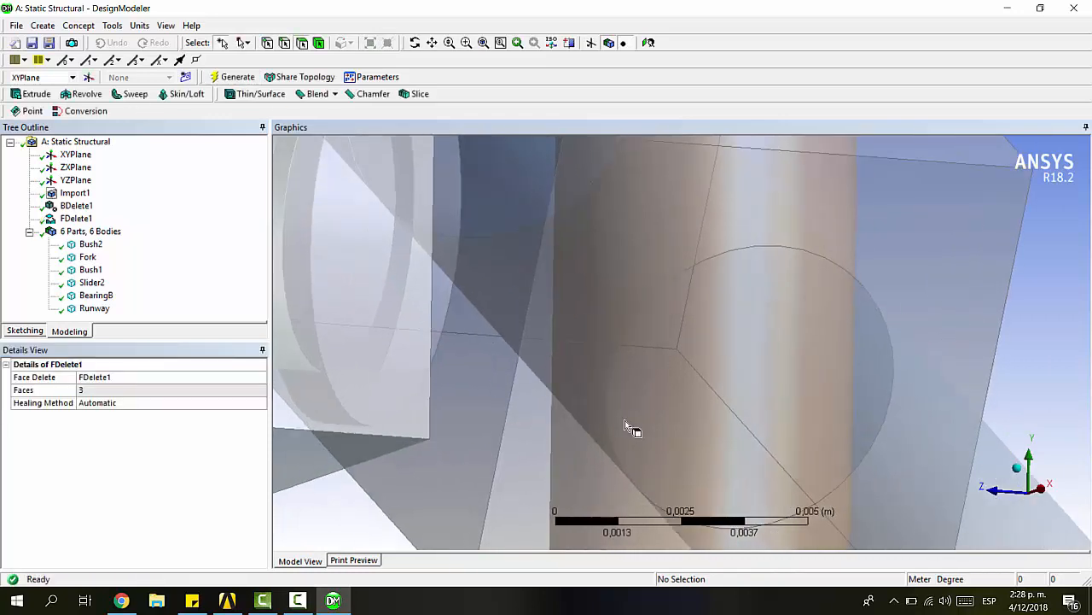
middle_click_drag(613, 395, 500, 278)
scroll(732, 239, "down", 3)
scroll(632, 310, "up", 3)
scroll(641, 263, "down", 5)
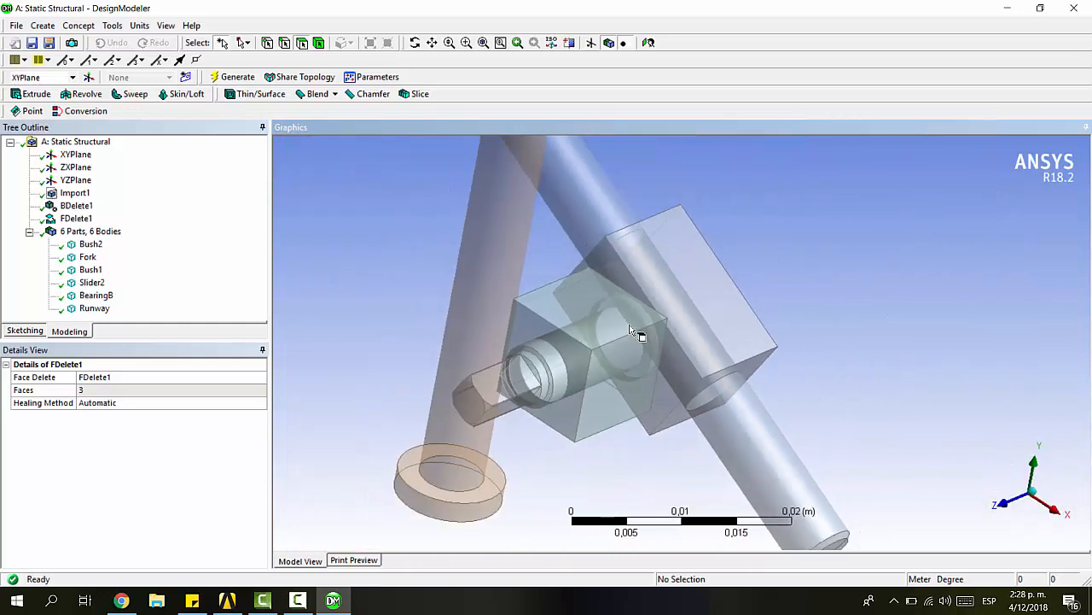
scroll(592, 248, "down", 2)
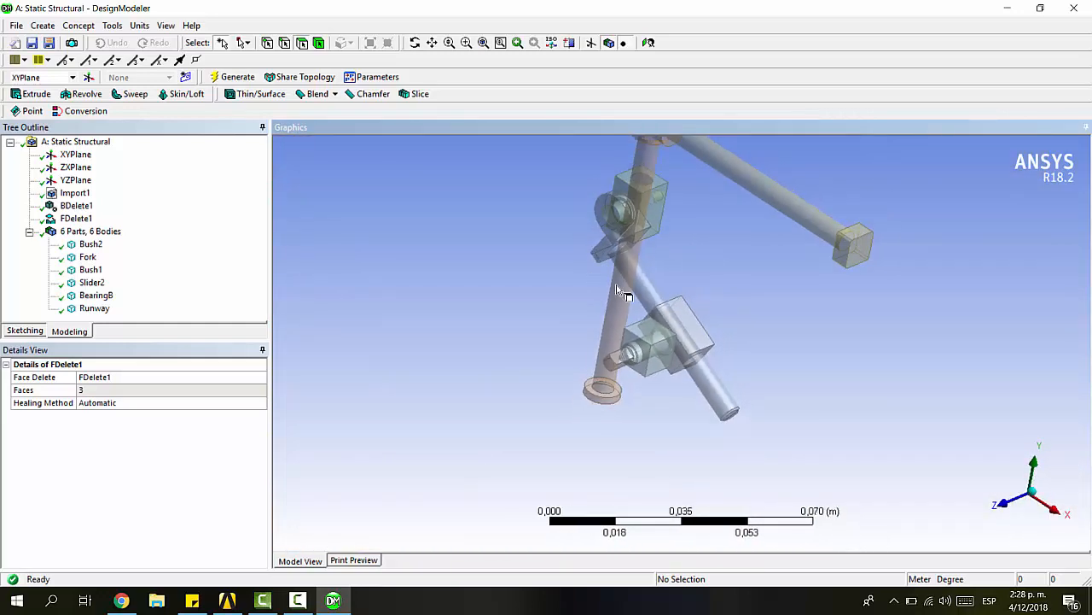
middle_click_drag(624, 293, 638, 338, "ctrl")
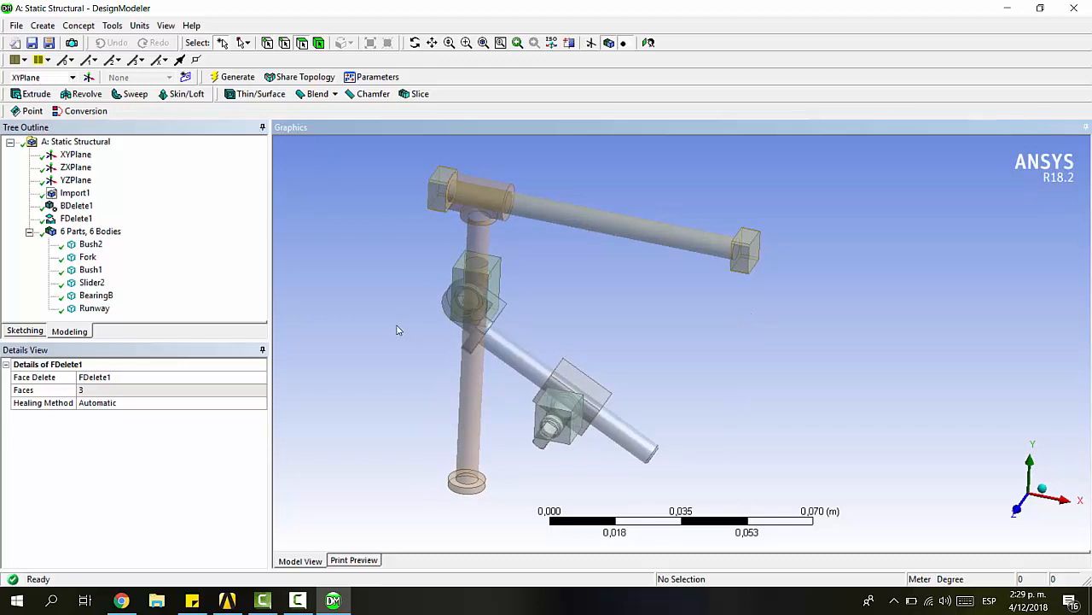
Step: Collapse the bodies list, return to Workbench and open the Static Structural system's Model cell in Mechanical
left_click(29, 232)
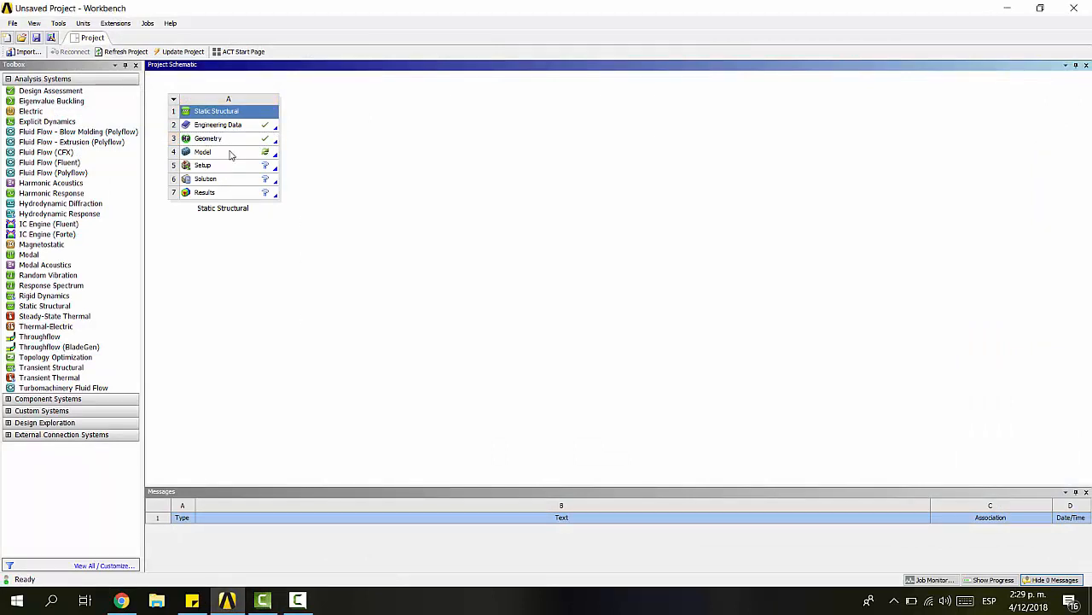
left_click(230, 155)
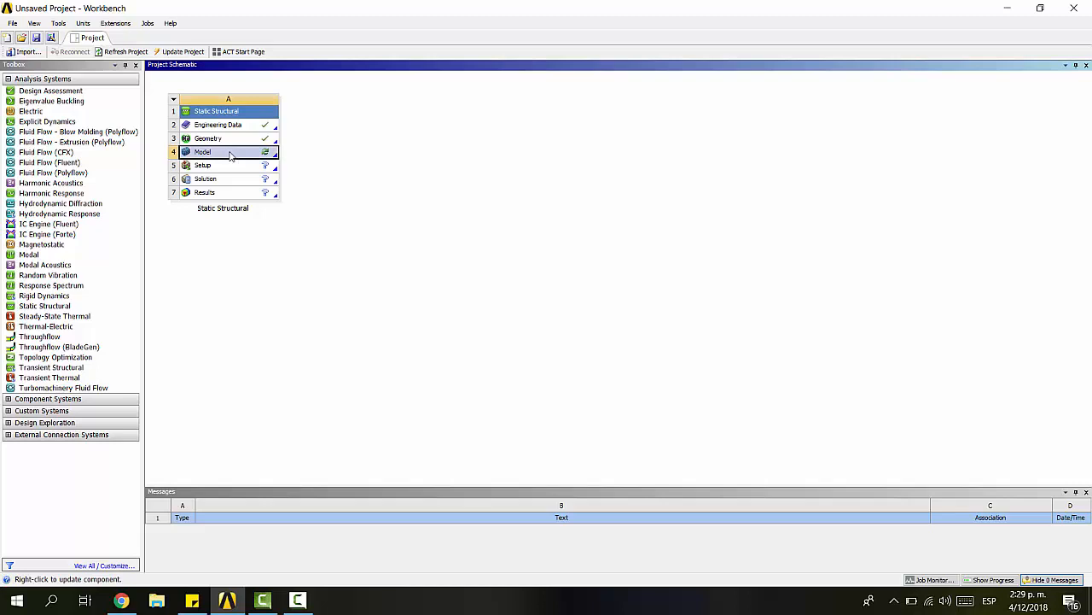
right_click(230, 156)
left_click(250, 157)
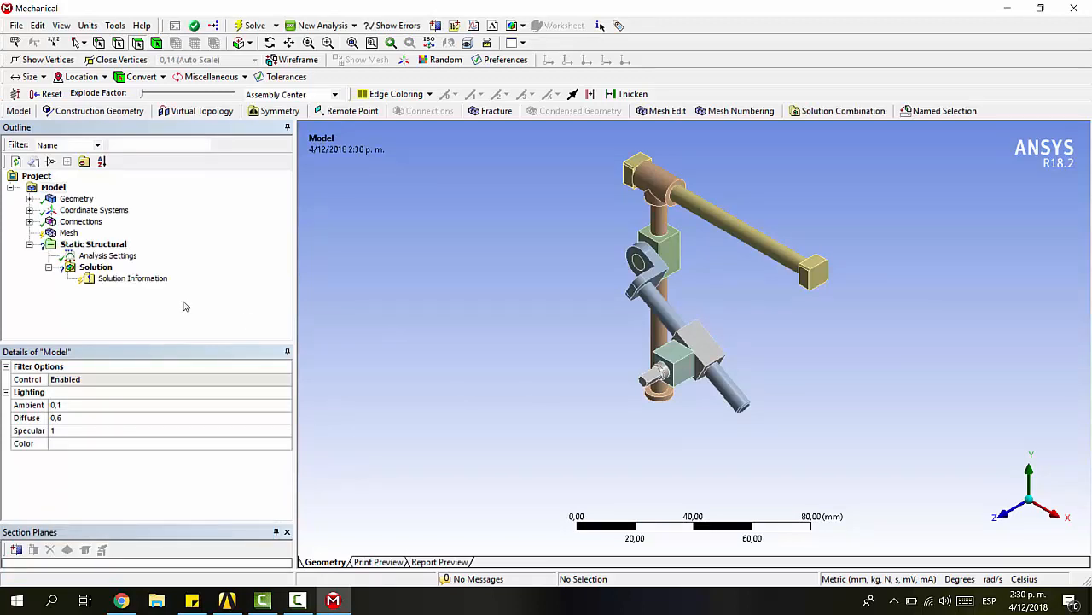
Step: Expand the geometry's bodies and highlight Fork, Bush1 and Slider2 in turn to identify them in the linkage
left_click(29, 198)
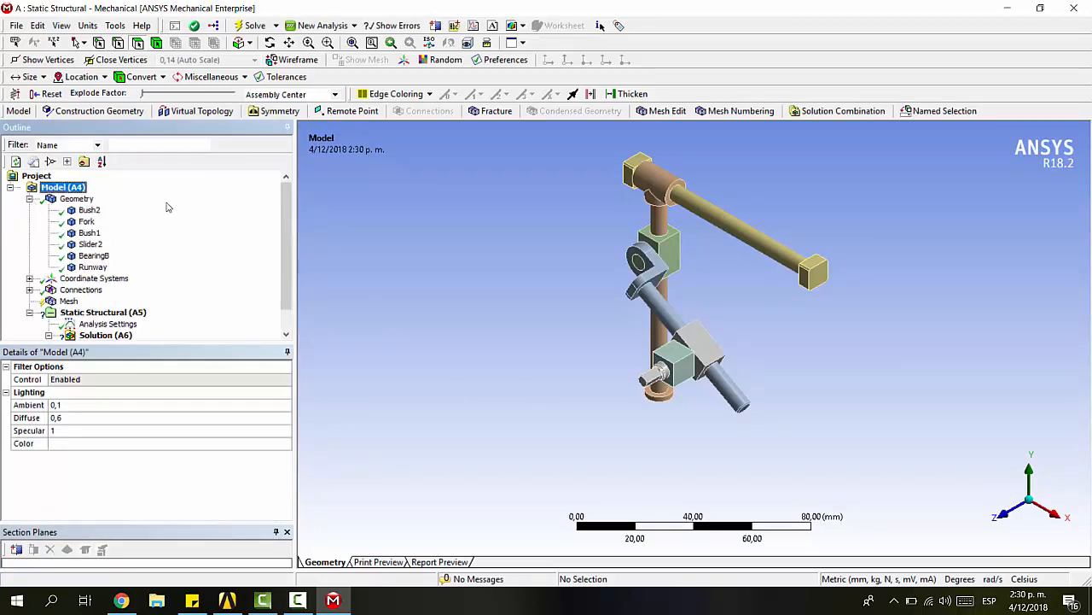
middle_click_drag(798, 308, 655, 346, "ctrl")
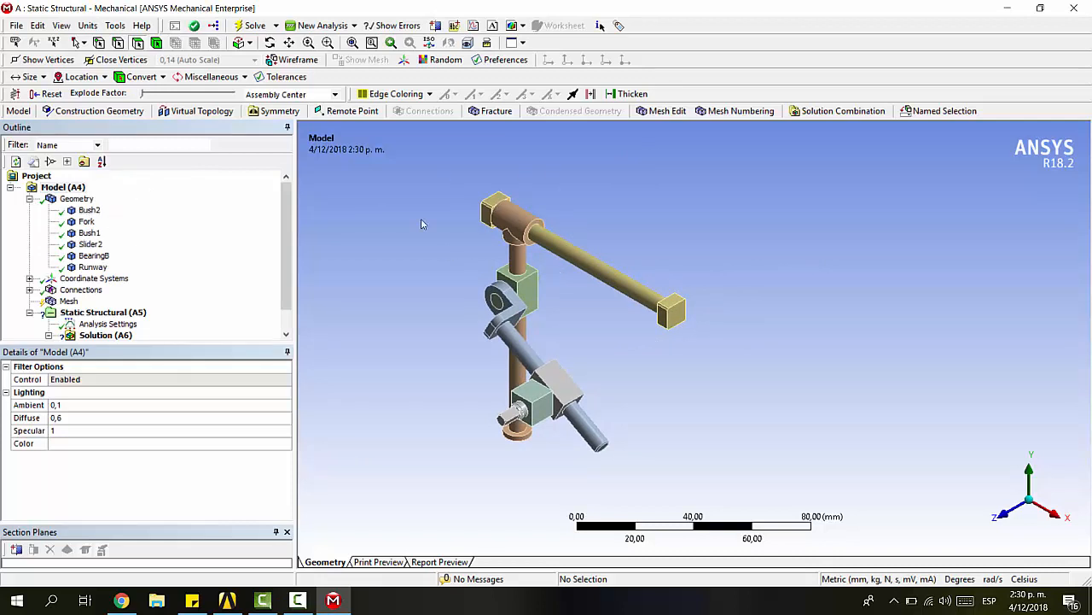
left_click(88, 221)
left_click(92, 232)
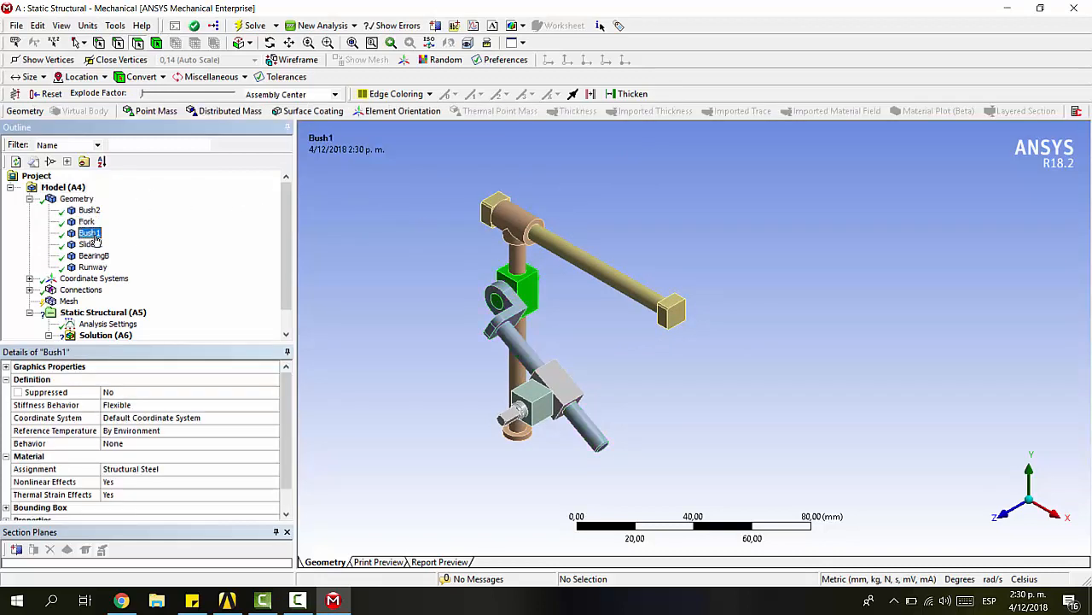
left_click(95, 244)
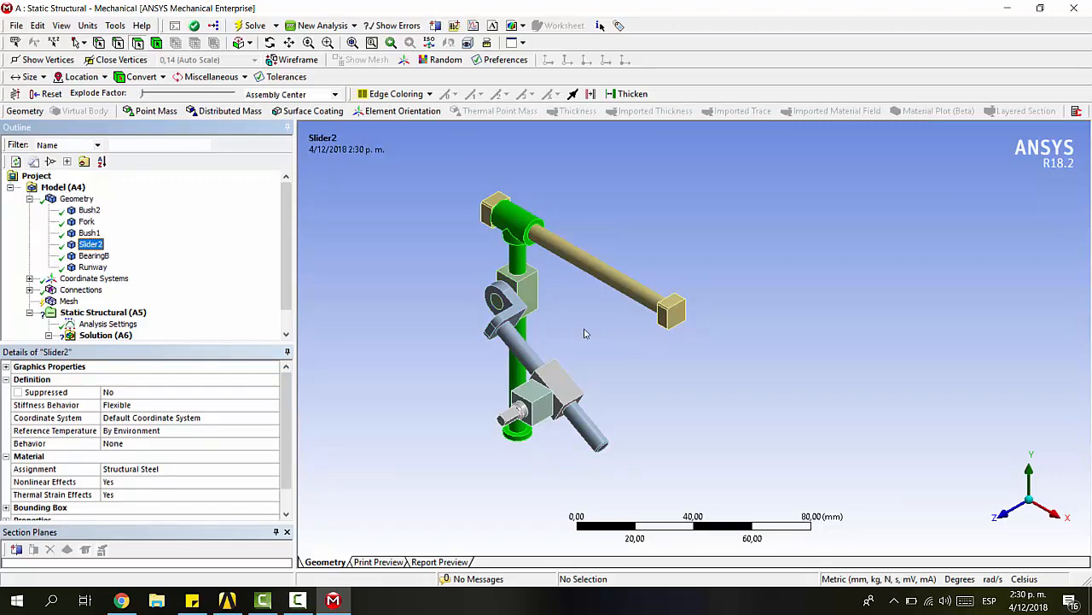
middle_click_drag(585, 333, 580, 295)
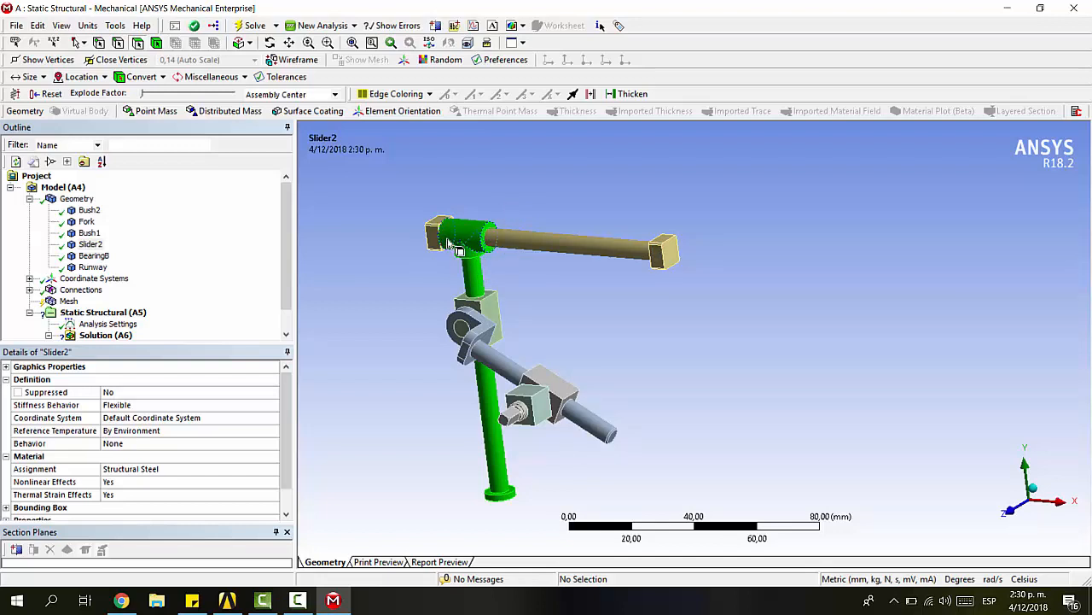
Step: Set the stiffness behavior of Bush2, Fork, Bush1, BearingB and Runway to Rigid, leaving out Slider2
left_click(89, 210)
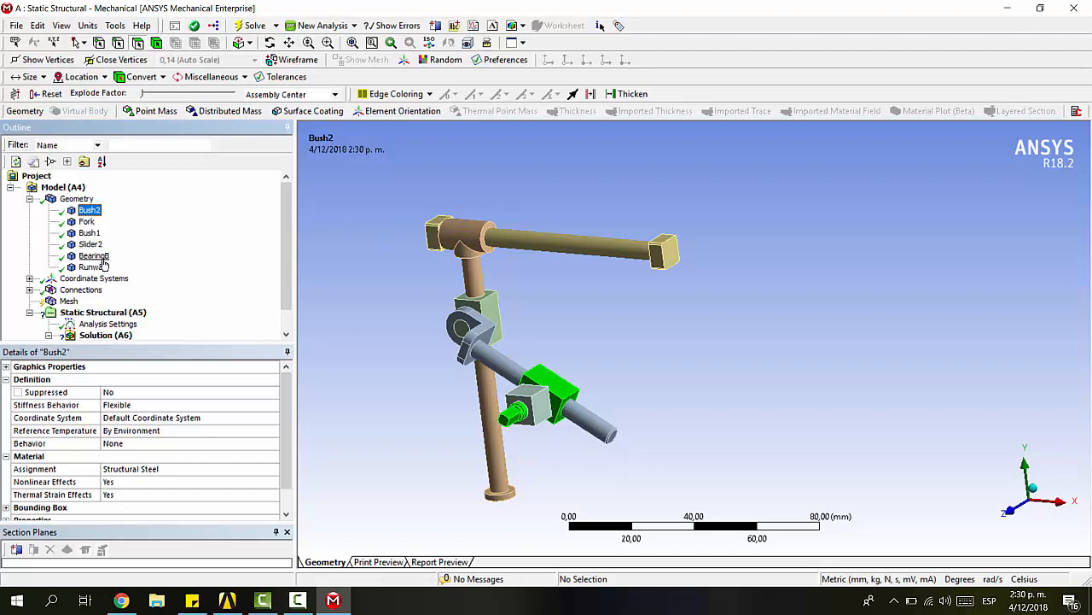
left_click(92, 268, "shift")
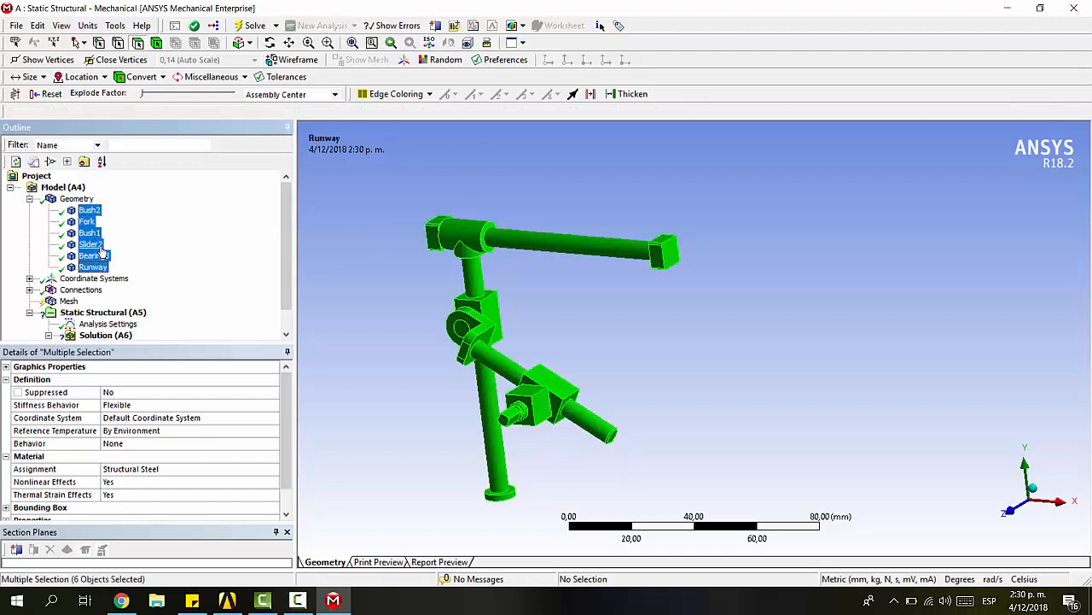
left_click(94, 244, "ctrl")
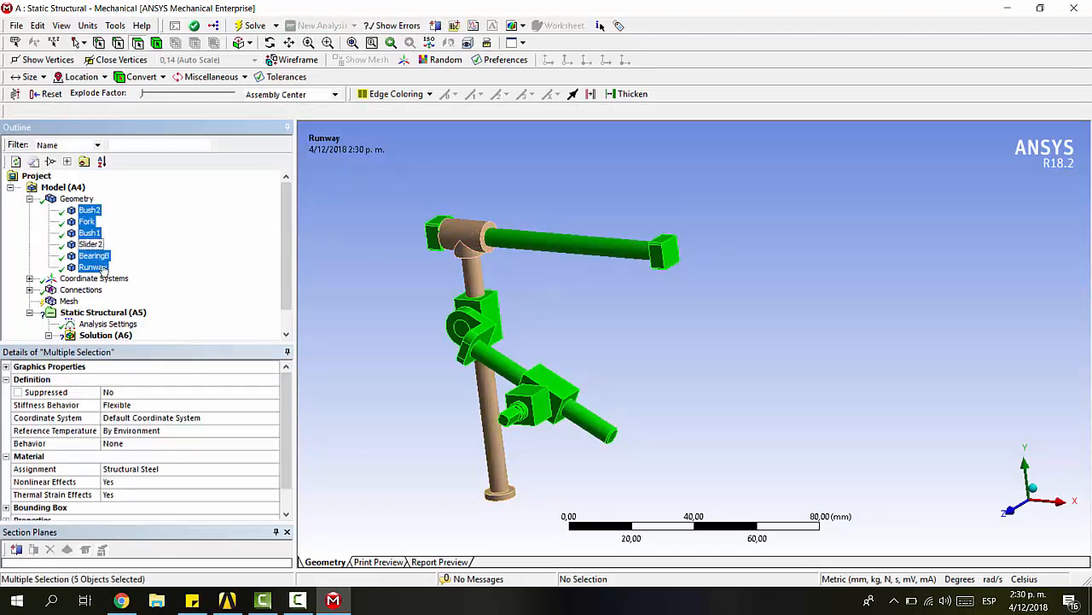
left_click(166, 406)
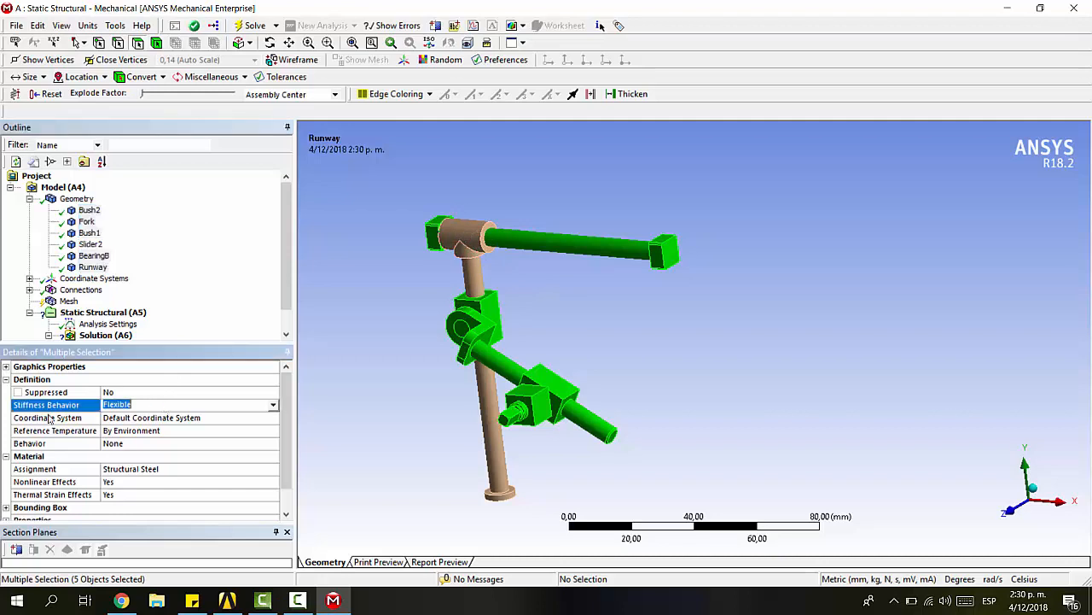
left_click(273, 406)
left_click(168, 425)
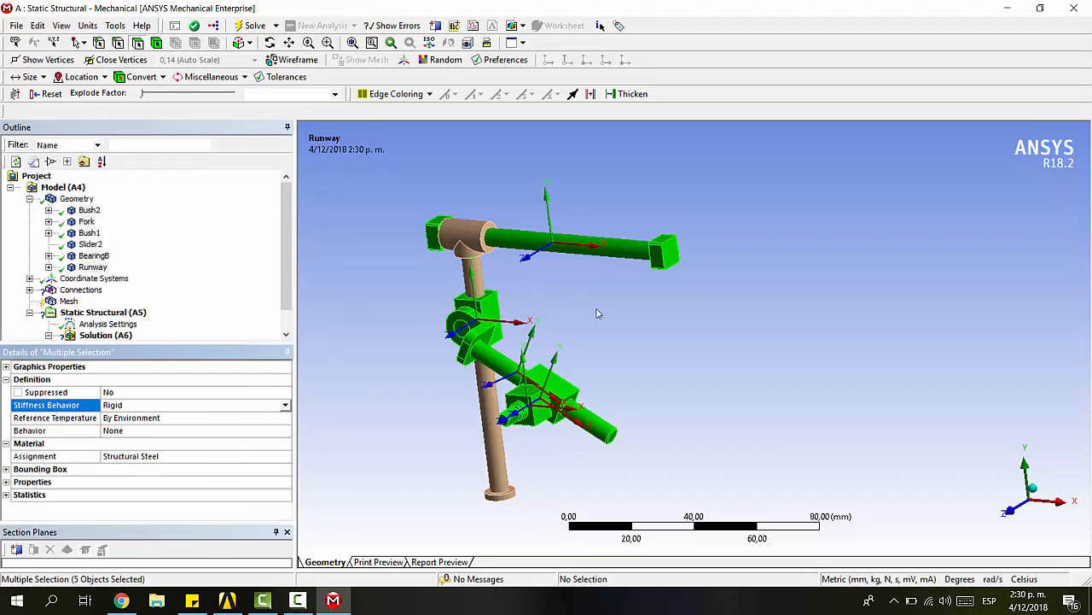
Step: Examine the rigid bodies from another angle and check Slider2's stiffness behavior
left_click_drag(591, 320, 617, 368)
middle_click_drag(564, 314, 434, 290)
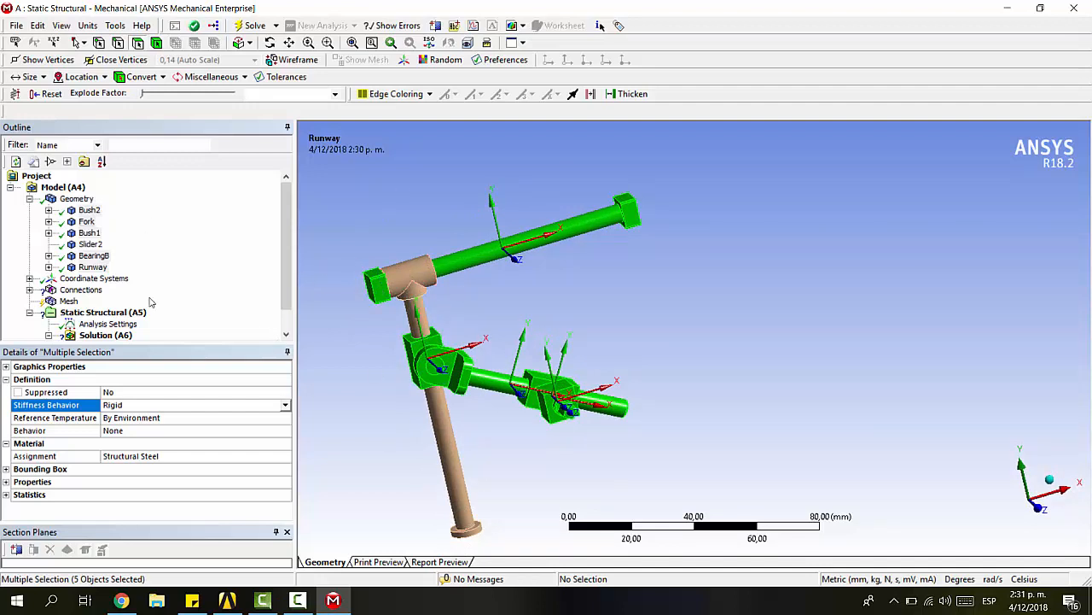
left_click(94, 245)
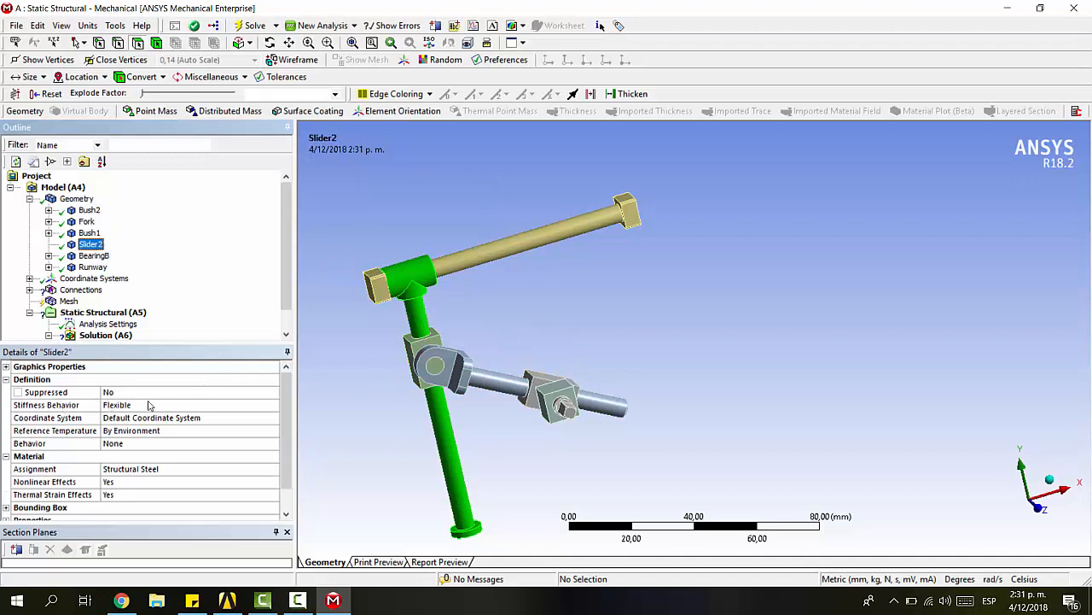
Step: Collapse the geometry bodies and expand the Contacts group under Connections to examine its contact regions
left_click(29, 199)
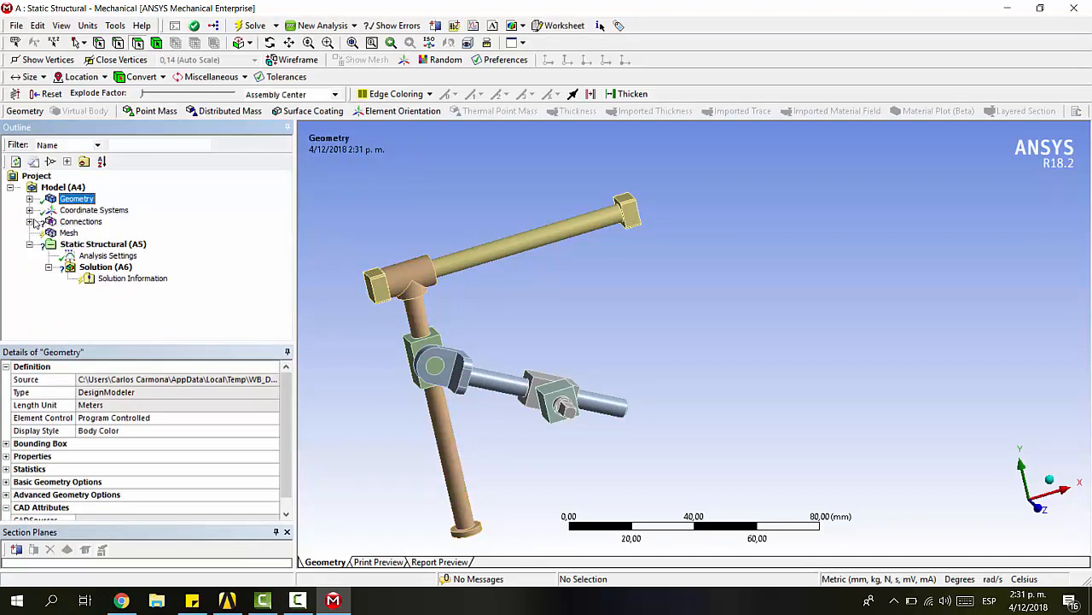
left_click(29, 221)
left_click(70, 221)
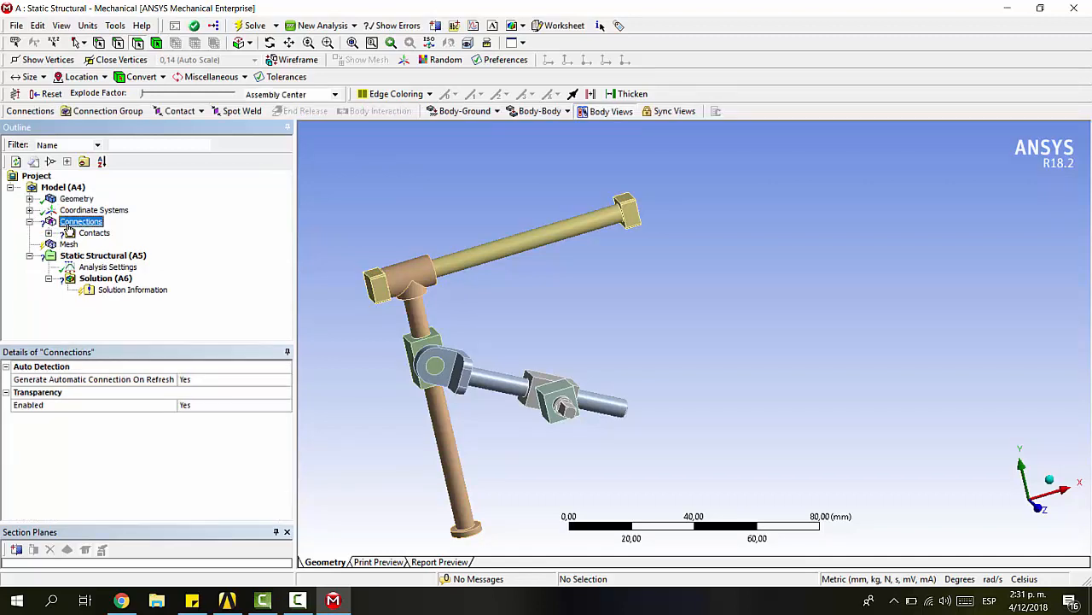
left_click(95, 234)
left_click(49, 234)
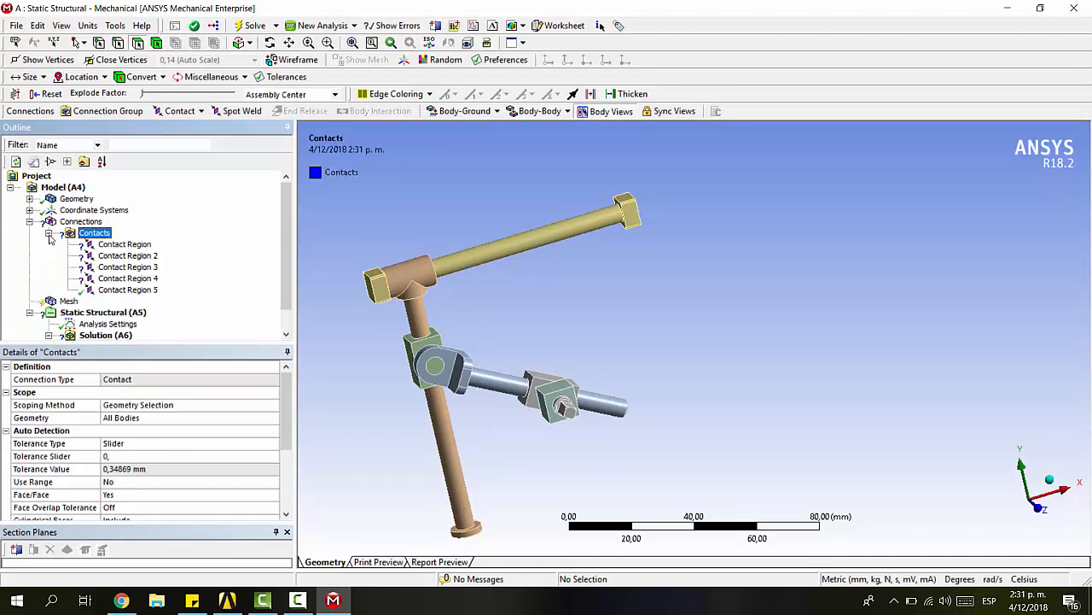
Step: Check the automatic contact regions one by one and delete the whole Contacts group from Connections
left_click(147, 245)
left_click(146, 257)
left_click(141, 269)
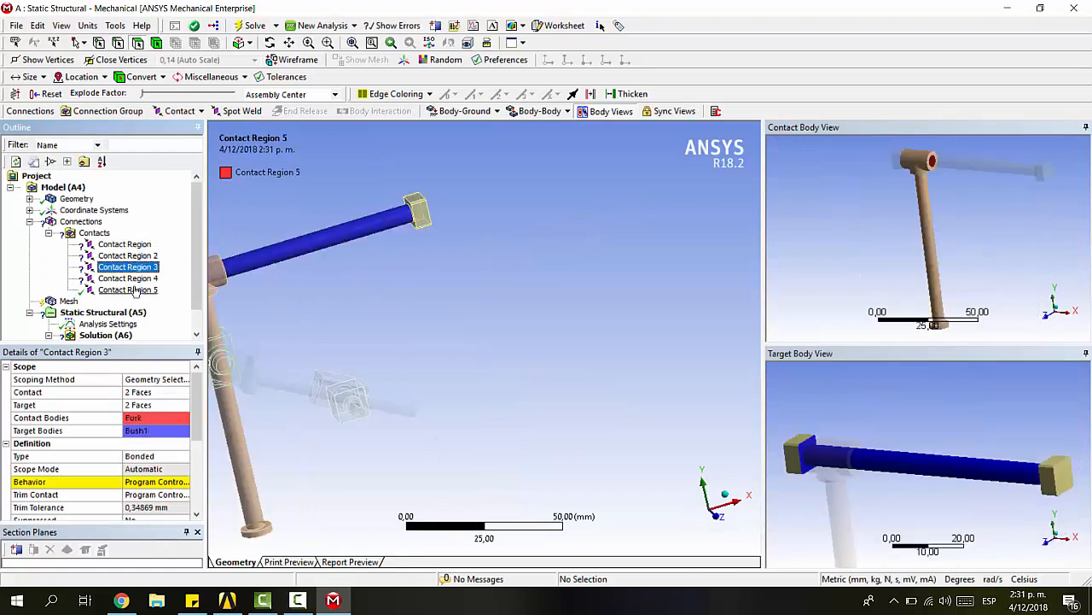
left_click(136, 290)
left_click(94, 233)
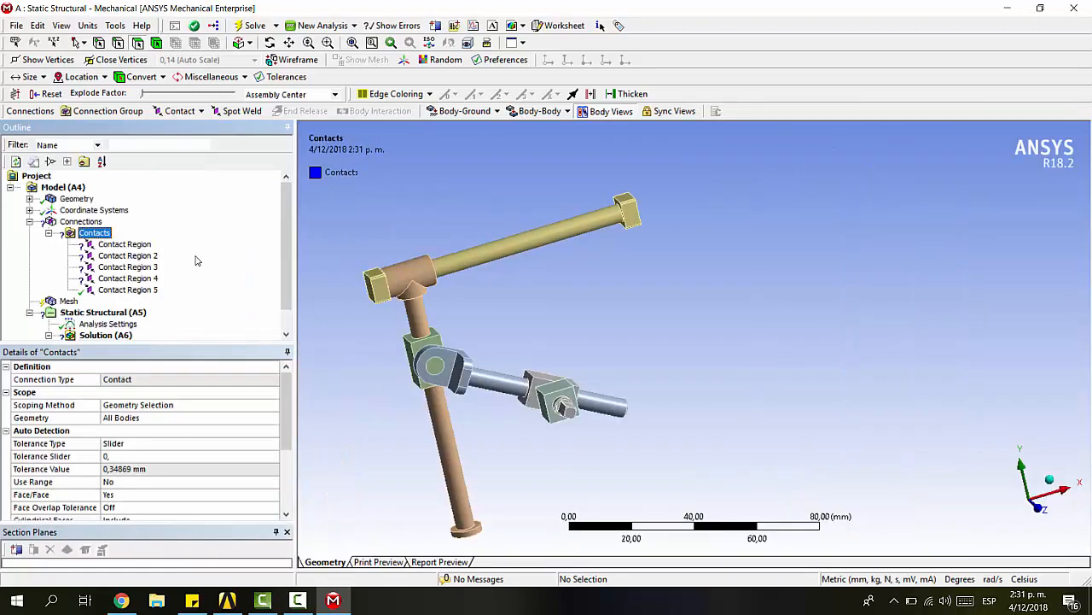
key("Delete")
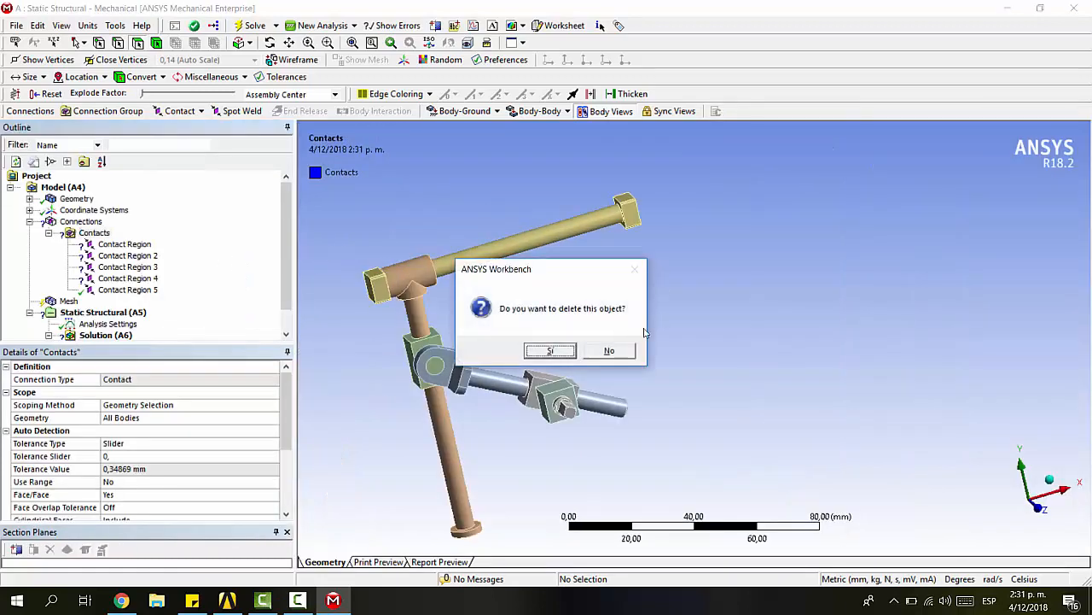
left_click(550, 356)
Step: Add a body-to-ground Fixed joint under Connections
left_click(86, 223)
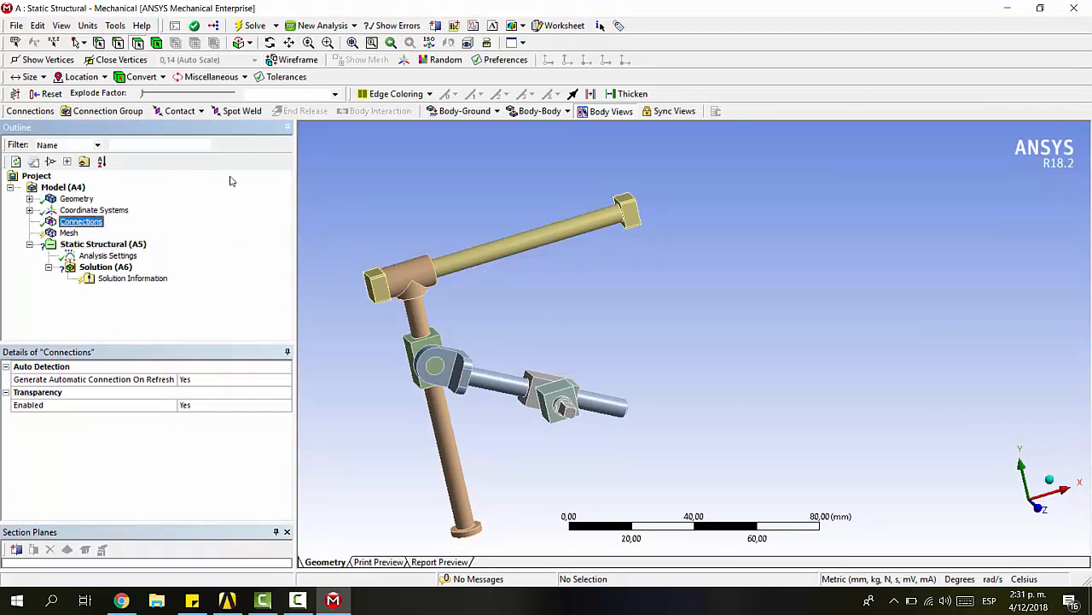
middle_click_drag(698, 415, 588, 426)
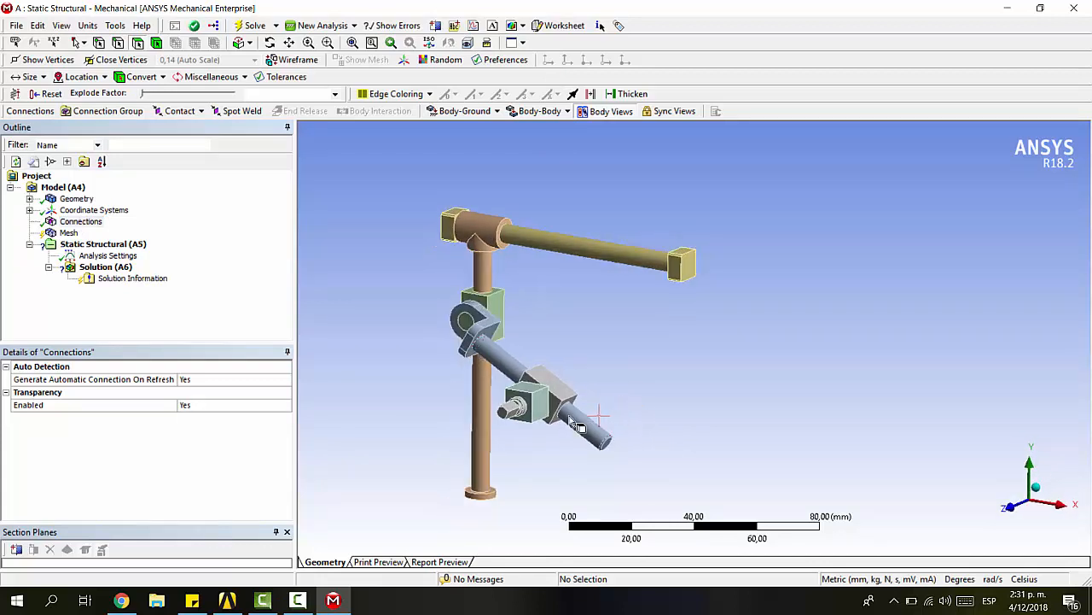
scroll(523, 381, "up", 3)
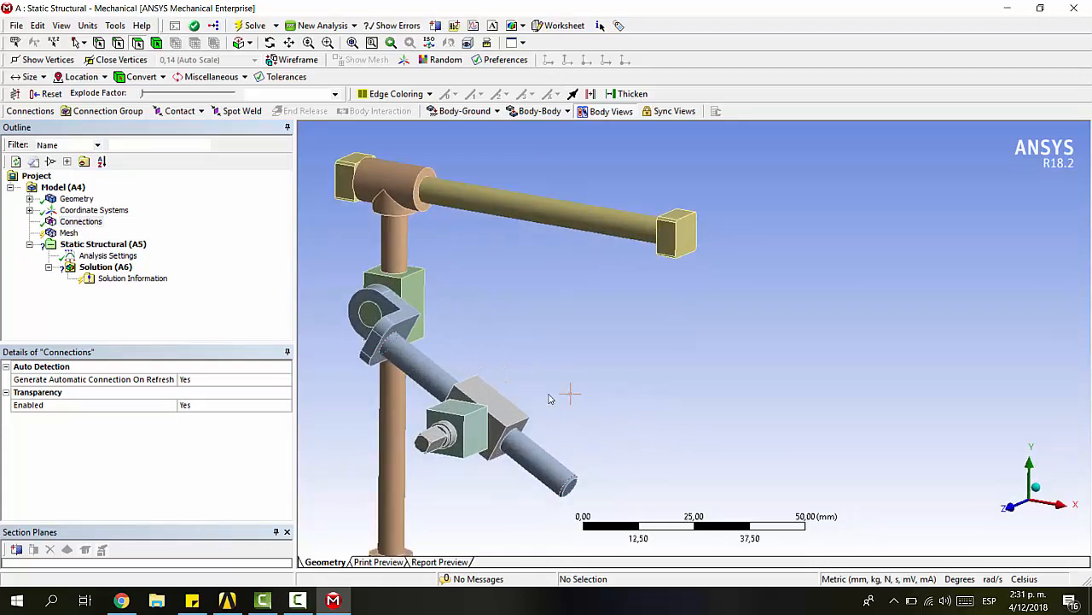
middle_click_drag(550, 399, 605, 332, "ctrl")
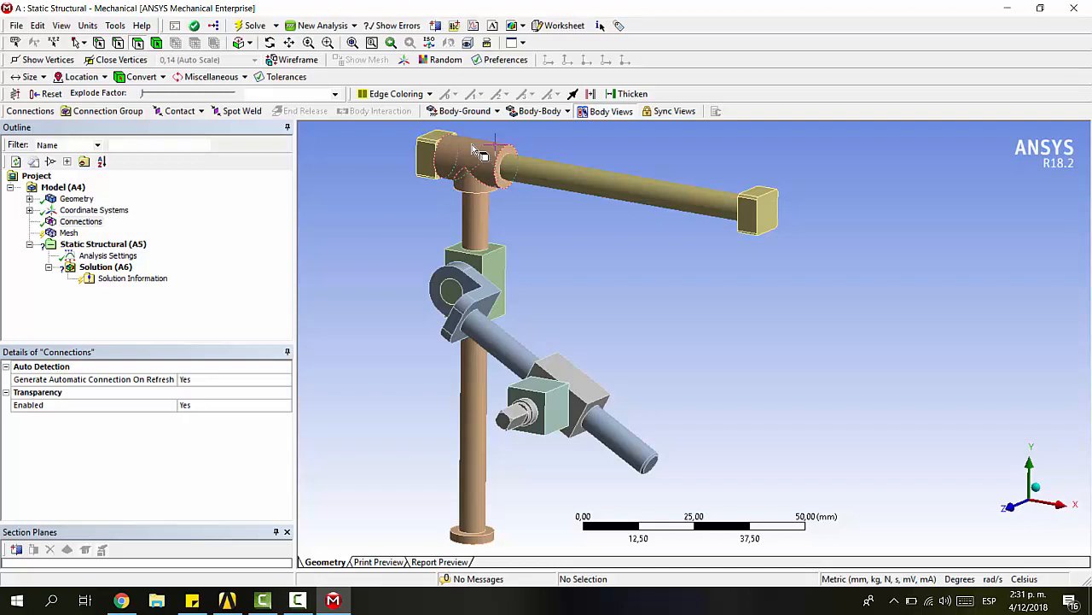
scroll(700, 256, "down", 3)
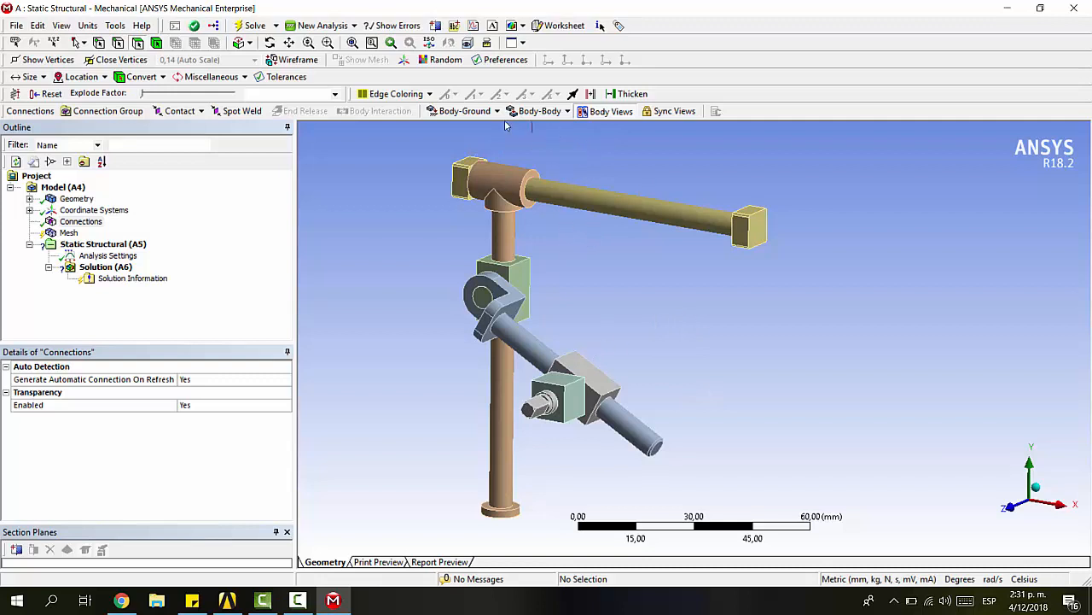
left_click(465, 112)
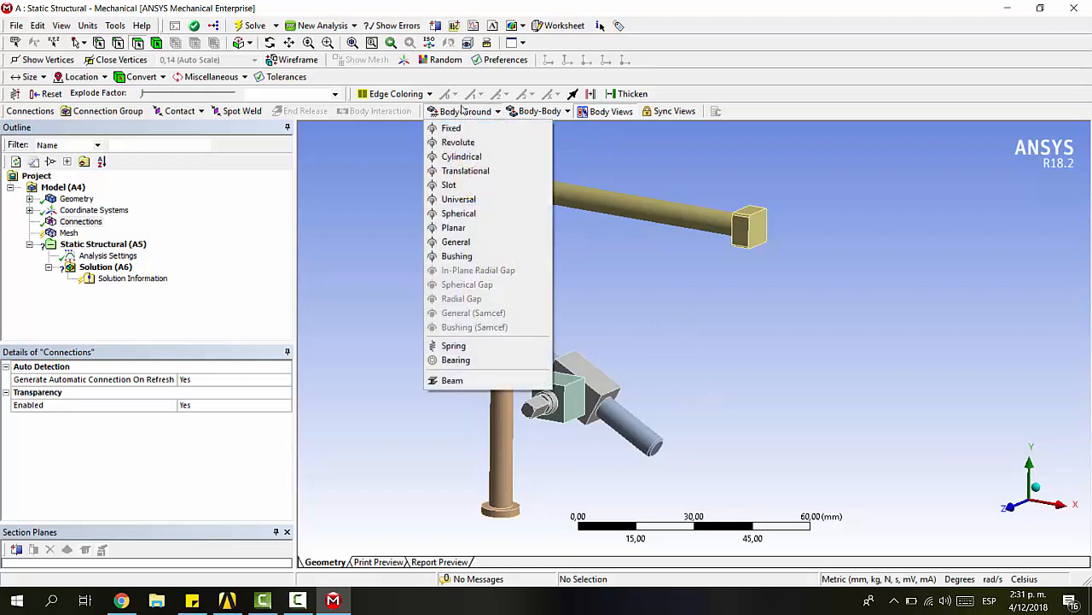
left_click(451, 128)
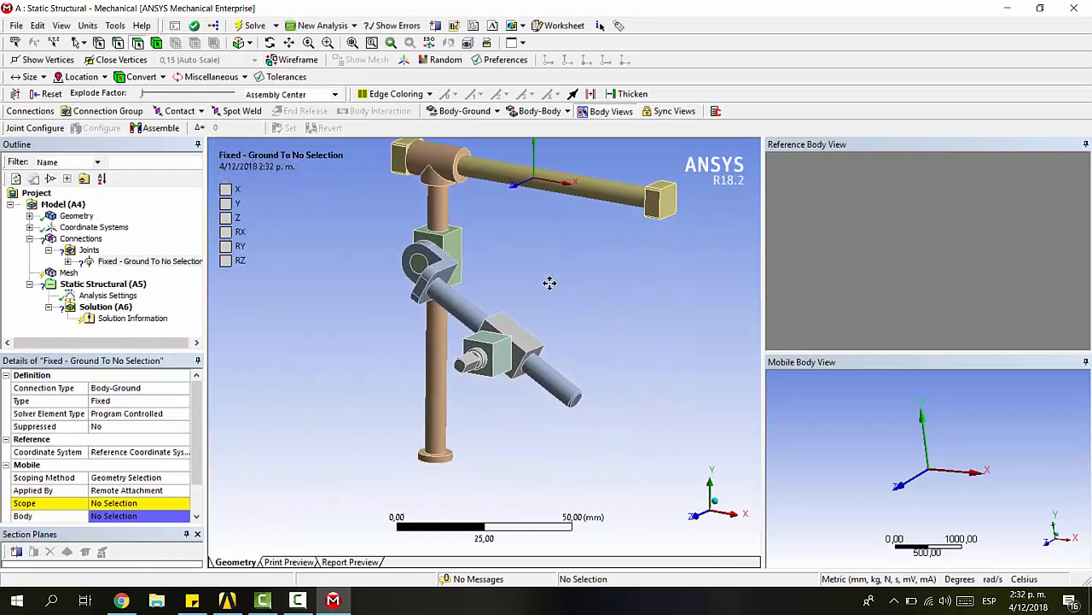
Step: Scope the ground joint's mobile side to the bottom face of the BearingB block
scroll(550, 283, "up", 4)
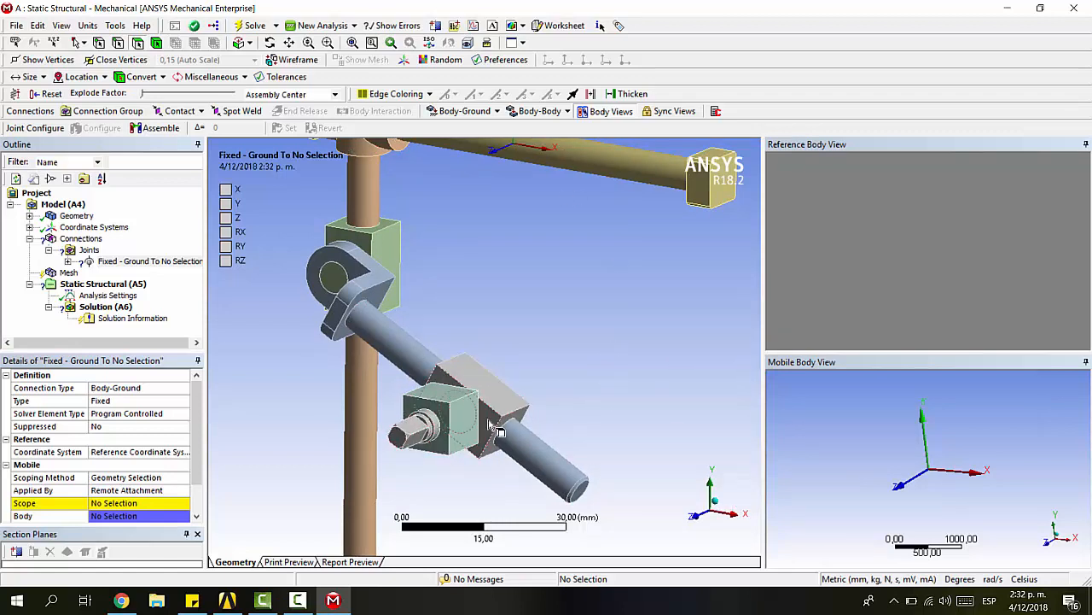
middle_click_drag(449, 413, 435, 400)
middle_click_drag(531, 356, 495, 288, "ctrl")
scroll(567, 319, "up", 3)
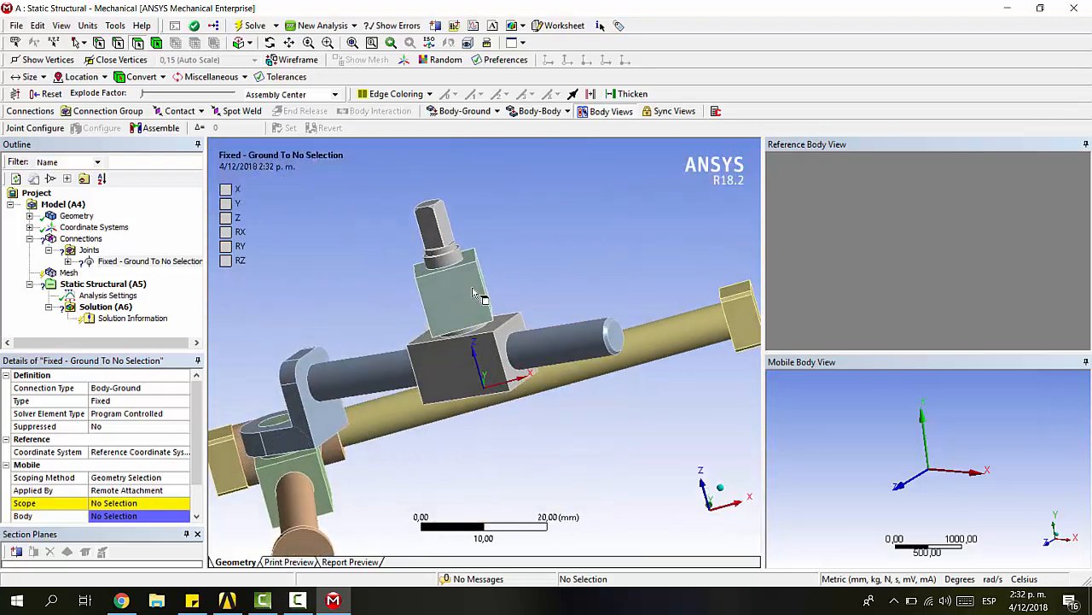
left_click(484, 290)
left_click(102, 512)
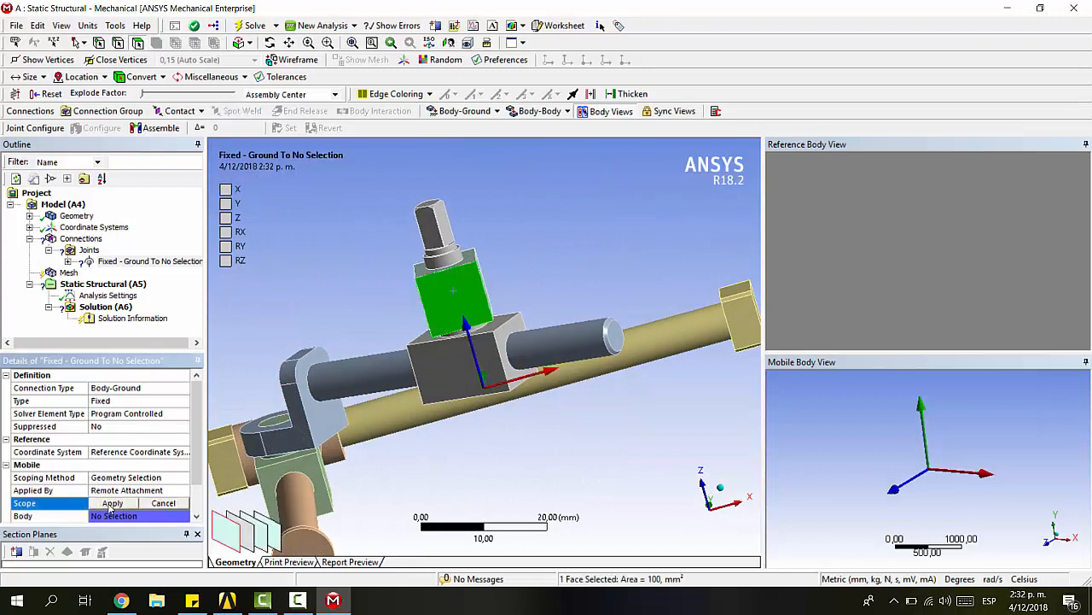
left_click(109, 514)
Step: Add a second body-to-ground Fixed joint to the Joints group
middle_click_drag(567, 353, 552, 351)
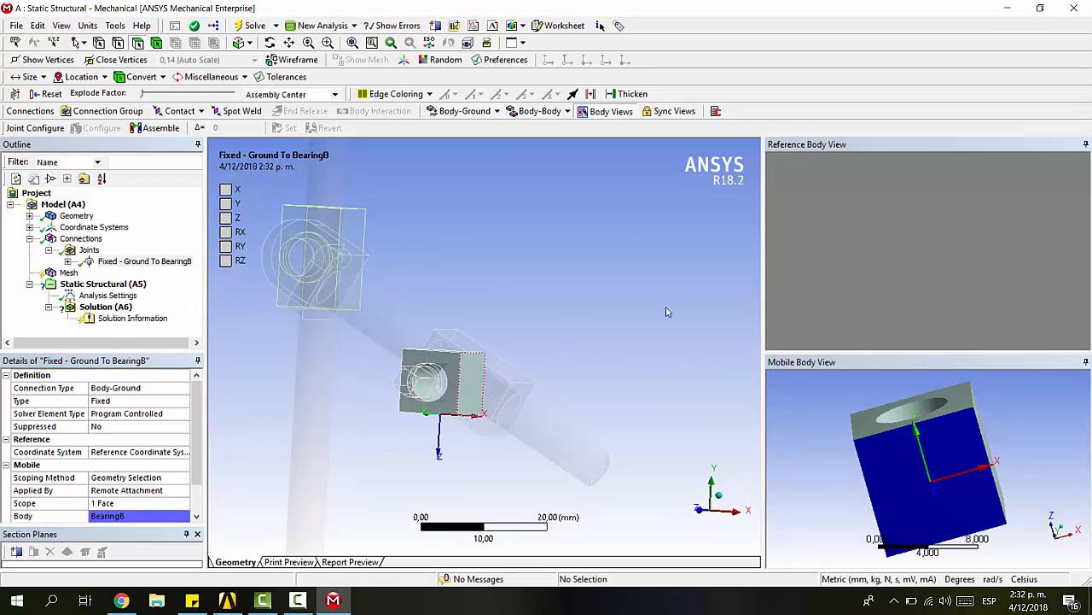
scroll(590, 197, "up", 2)
scroll(590, 198, "down", 8)
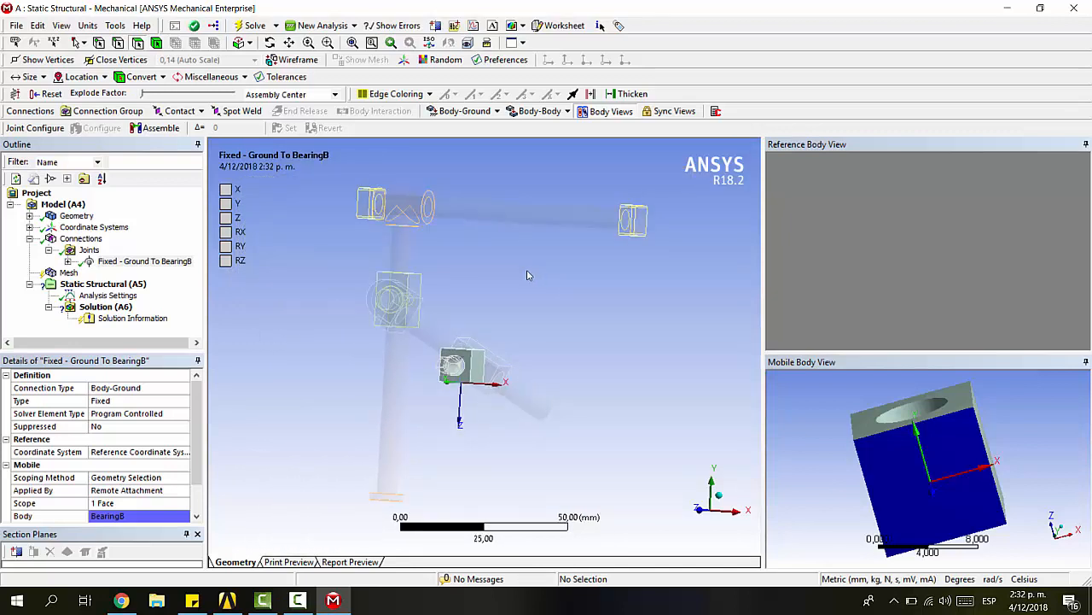
middle_click_drag(555, 265, 580, 314, "ctrl")
middle_click_drag(581, 314, 540, 309)
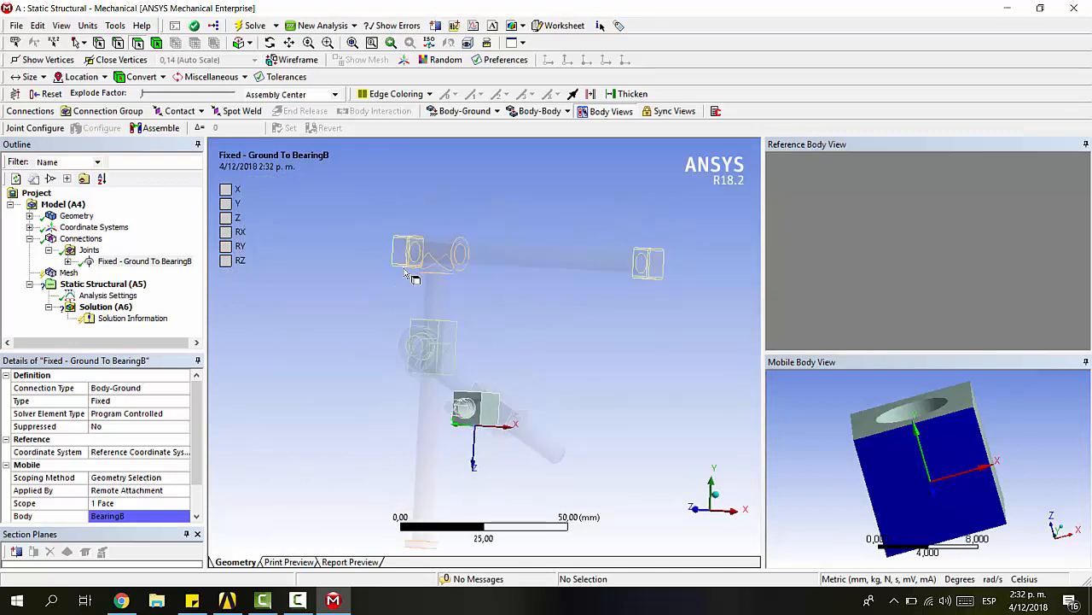
left_click(89, 250)
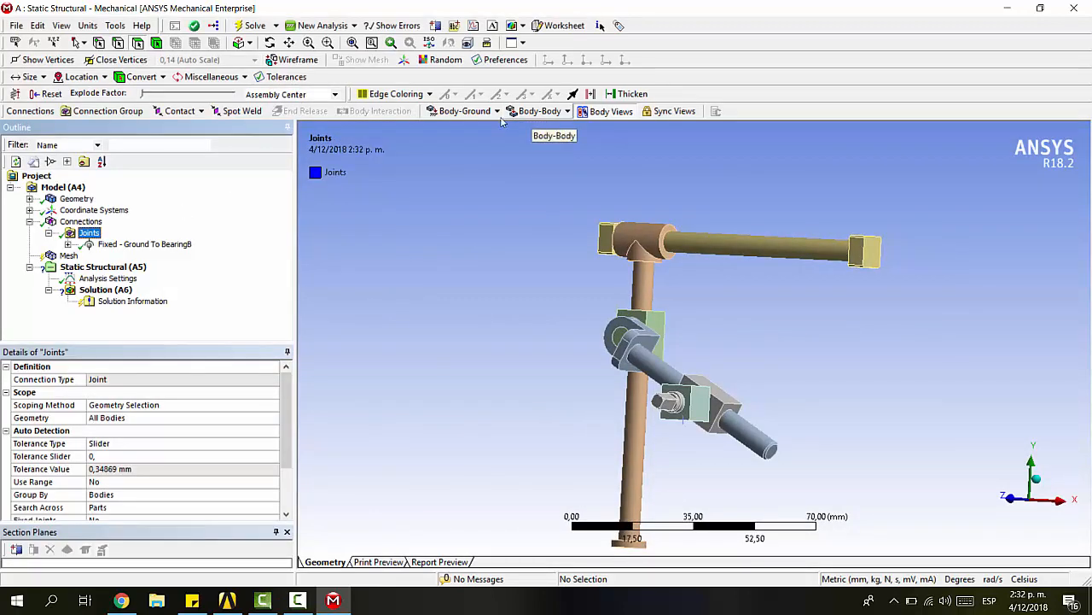
left_click(468, 111)
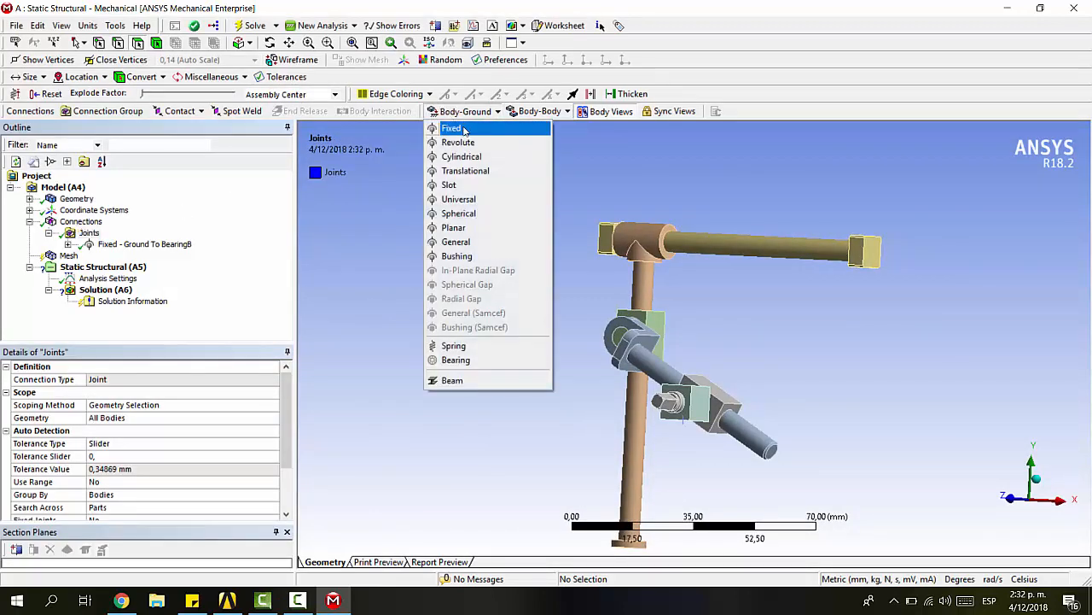
left_click(452, 128)
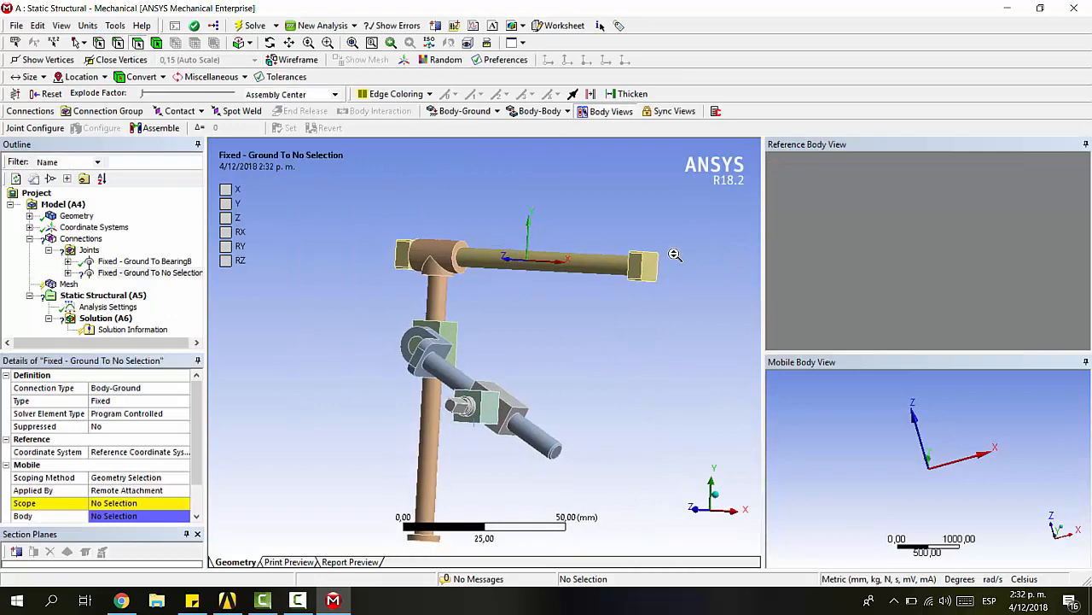
Step: Scope the second ground joint's mobile side to the two outer end faces of Runway
middle_click_drag(649, 259, 641, 282)
left_click(619, 270)
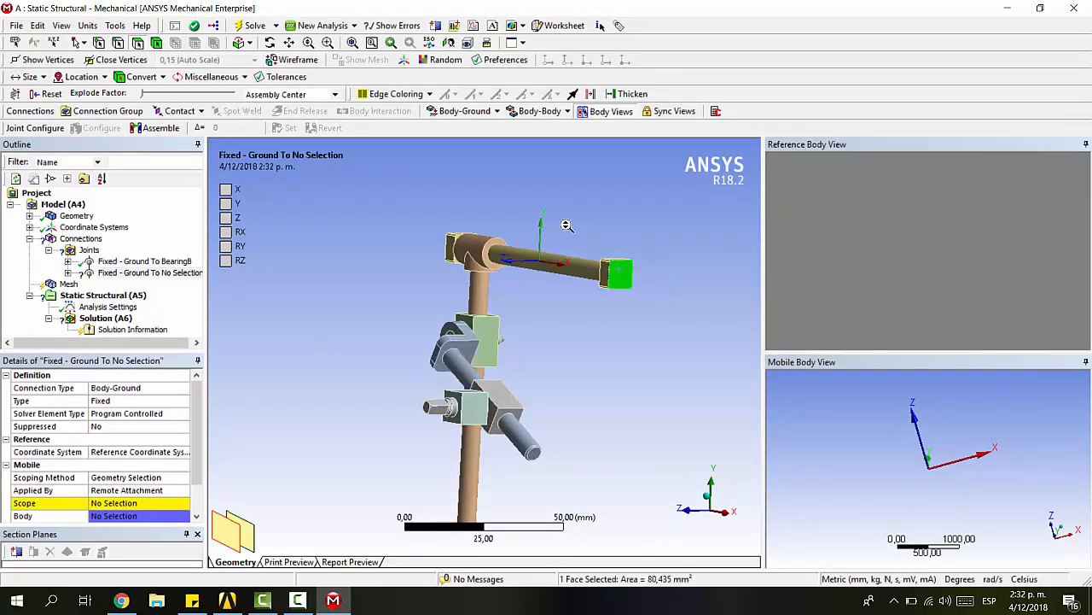
middle_click_drag(566, 225, 503, 276)
left_click(362, 249, "ctrl")
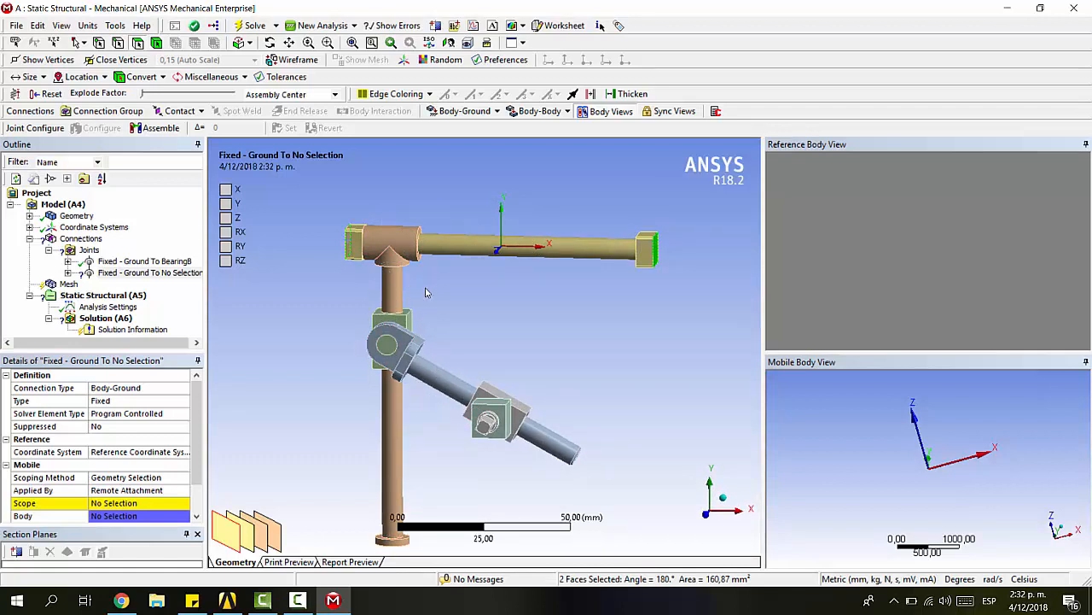
middle_click_drag(476, 324, 452, 339)
left_click(117, 504)
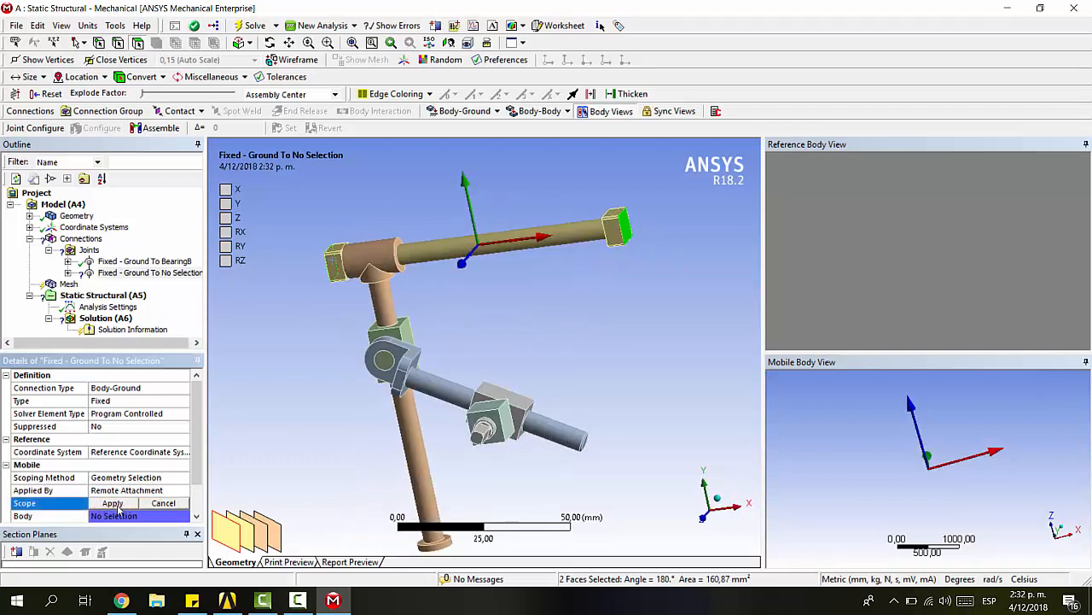
left_click(113, 503)
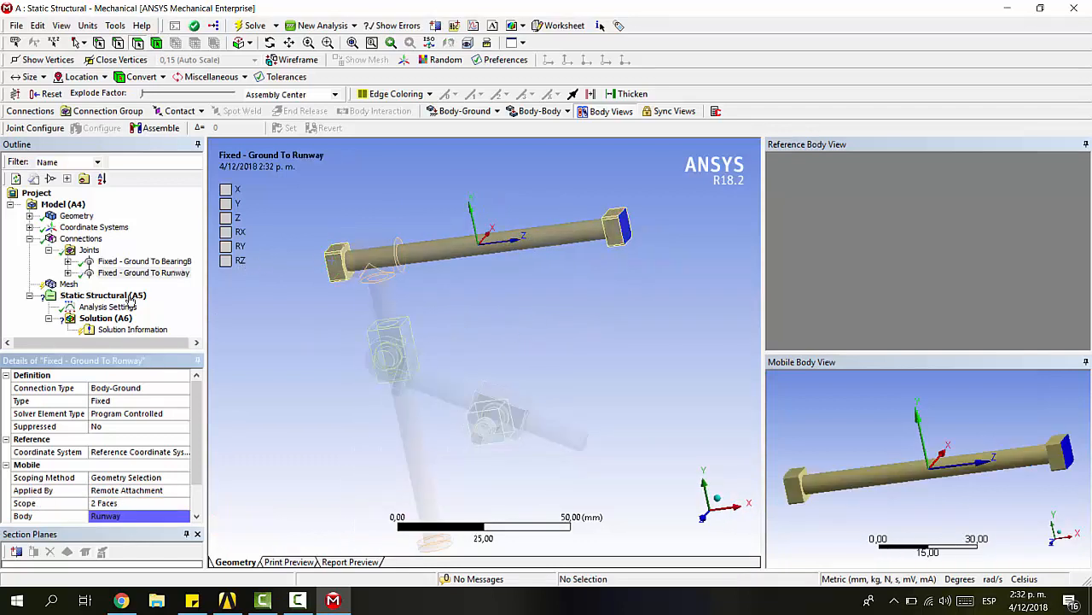
Step: Add a body-to-body Revolute joint to the Joints group for the BearingB pin connection
left_click(90, 251)
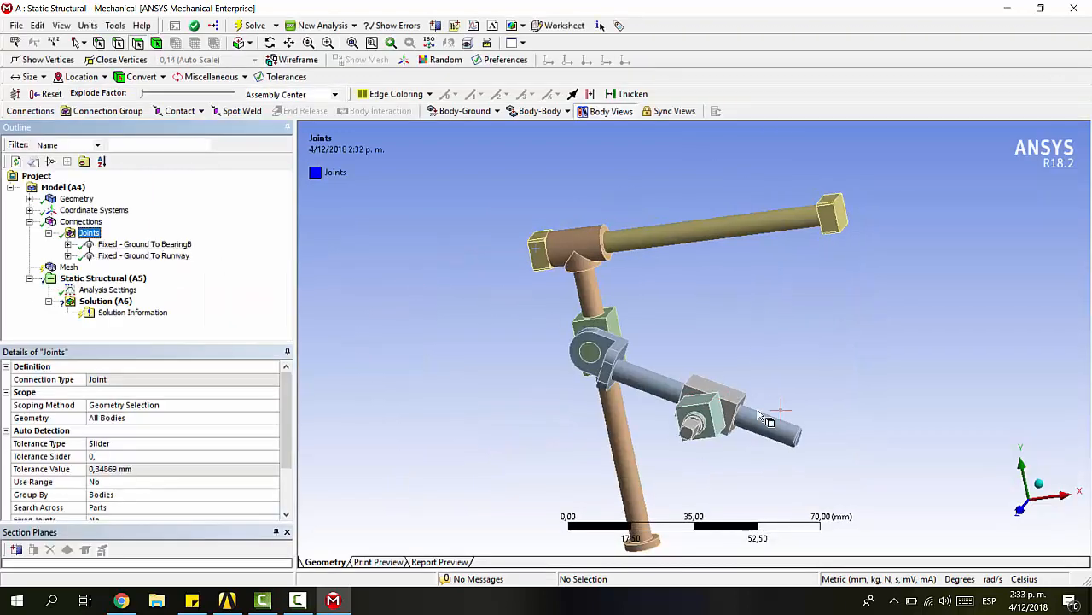
middle_click_drag(772, 379, 737, 373)
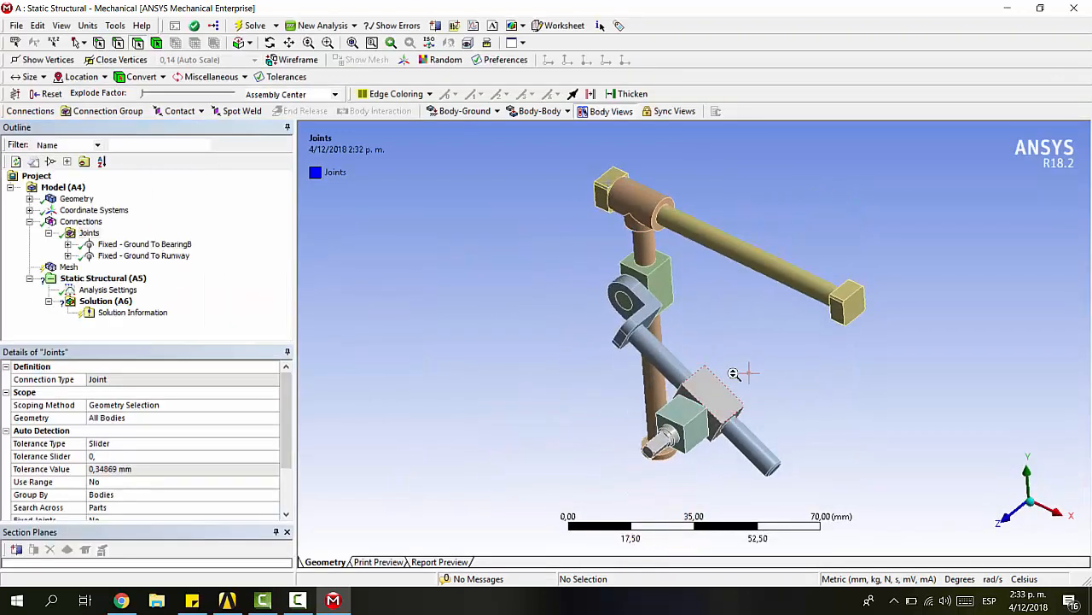
scroll(792, 358, "up", 2)
scroll(802, 354, "up", 2)
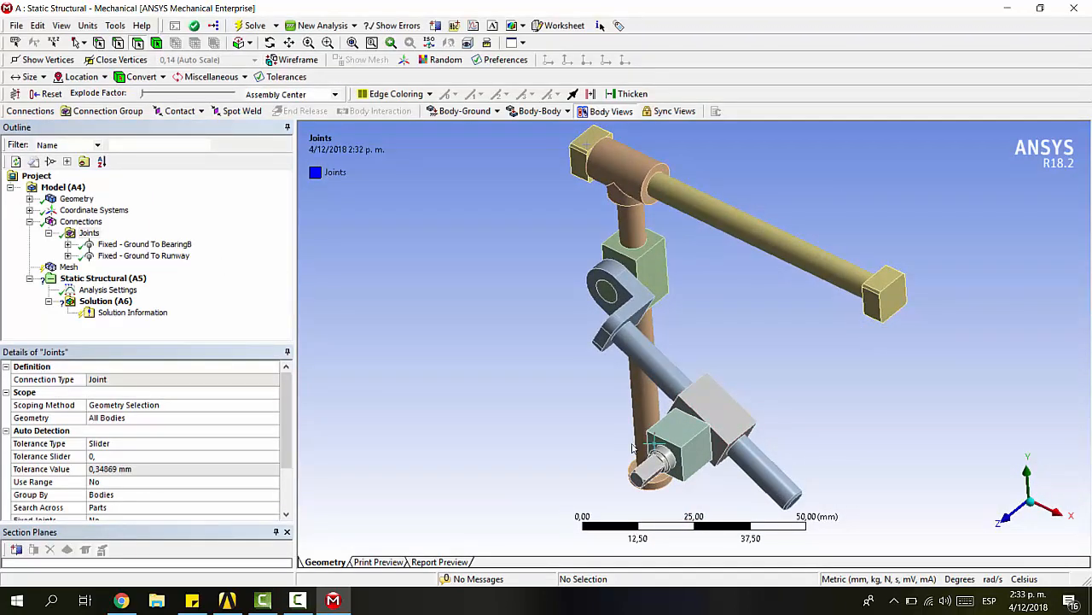
middle_click_drag(674, 474, 674, 373)
middle_click_drag(686, 331, 675, 383)
scroll(658, 414, "down", 1)
middle_click_drag(711, 376, 759, 351, "ctrl")
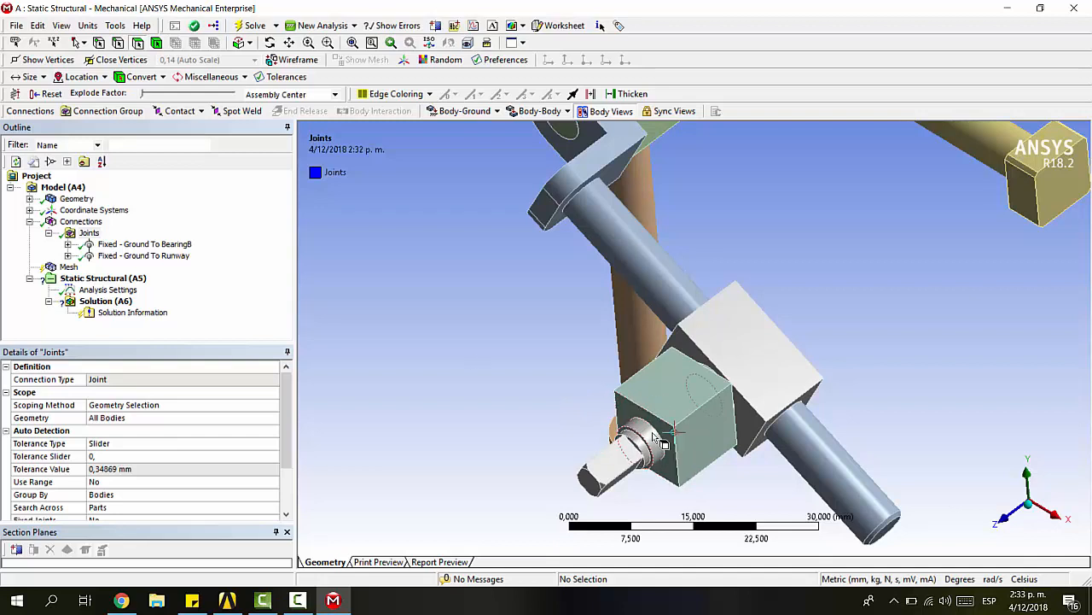
left_click(534, 113)
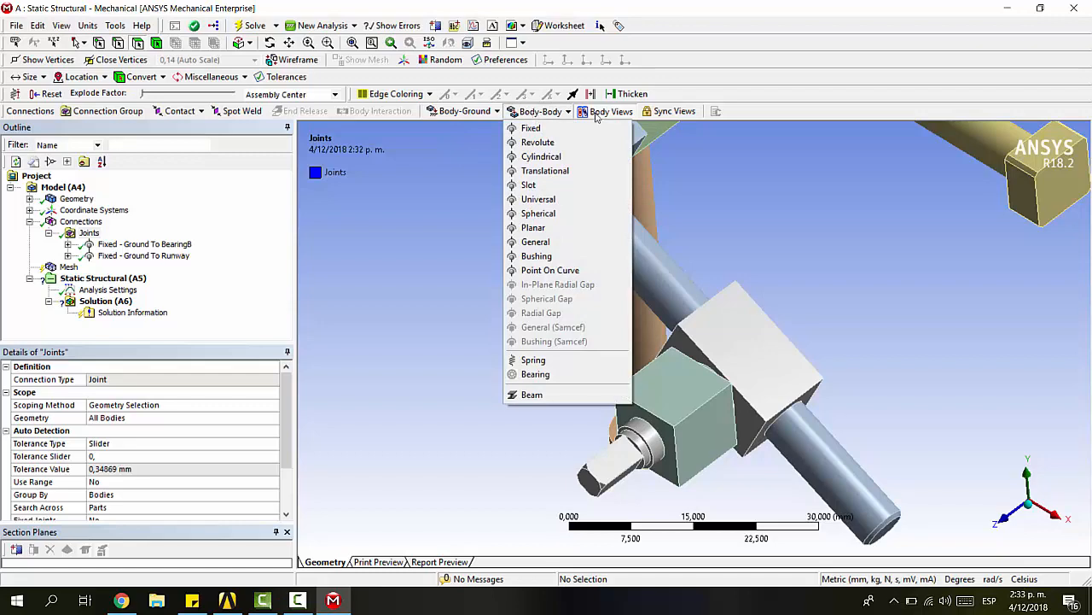
left_click(539, 142)
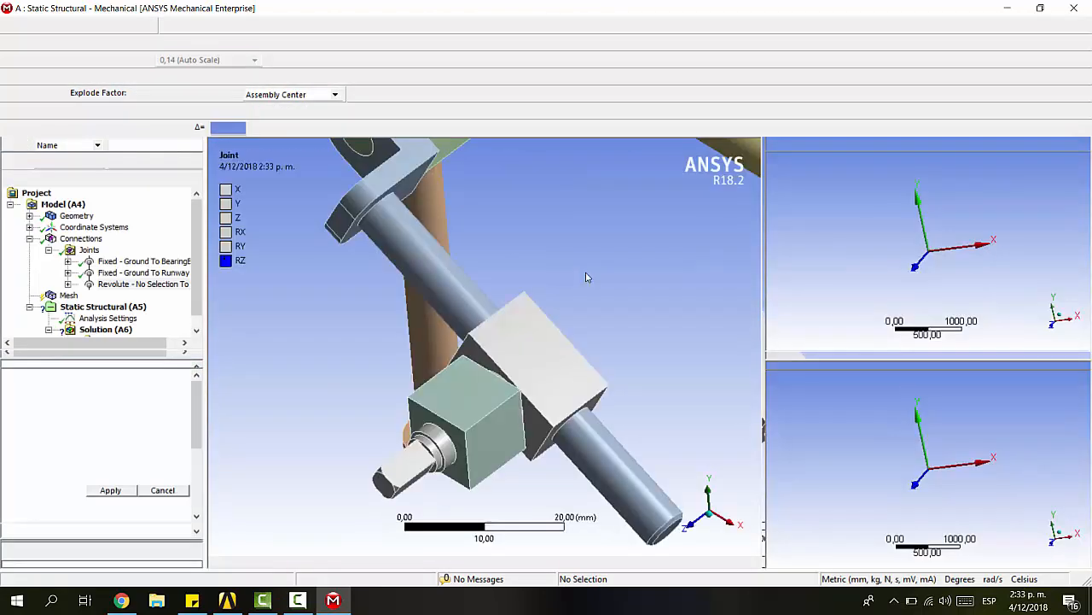
Step: Scope the revolute joint's reference side to the cylindrical hole face of BearingB
middle_click_drag(545, 340, 582, 274, "ctrl")
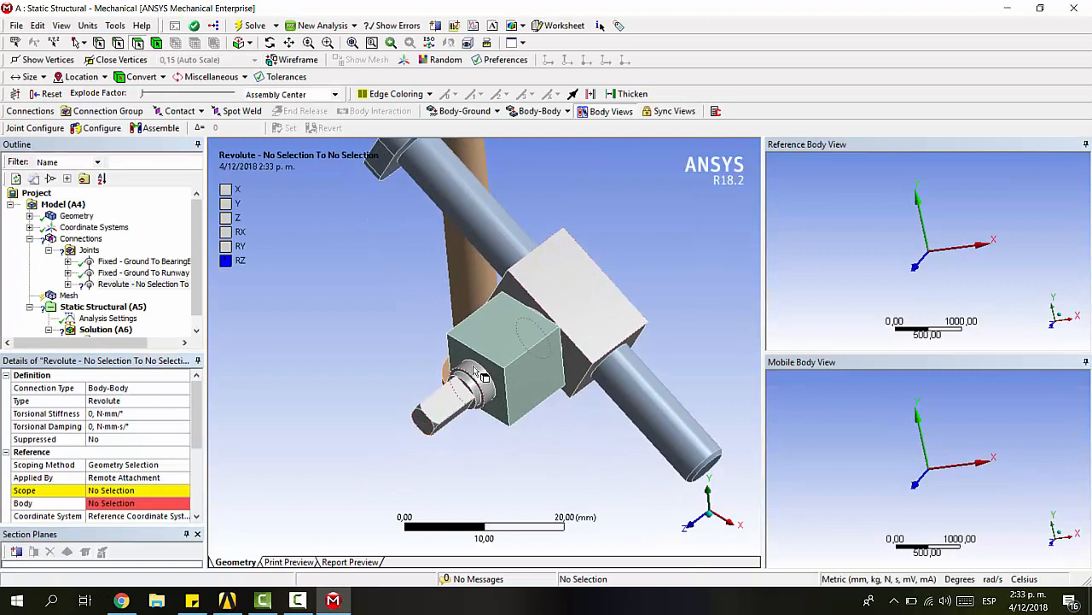
scroll(470, 371, "up", 2)
scroll(476, 375, "up", 3)
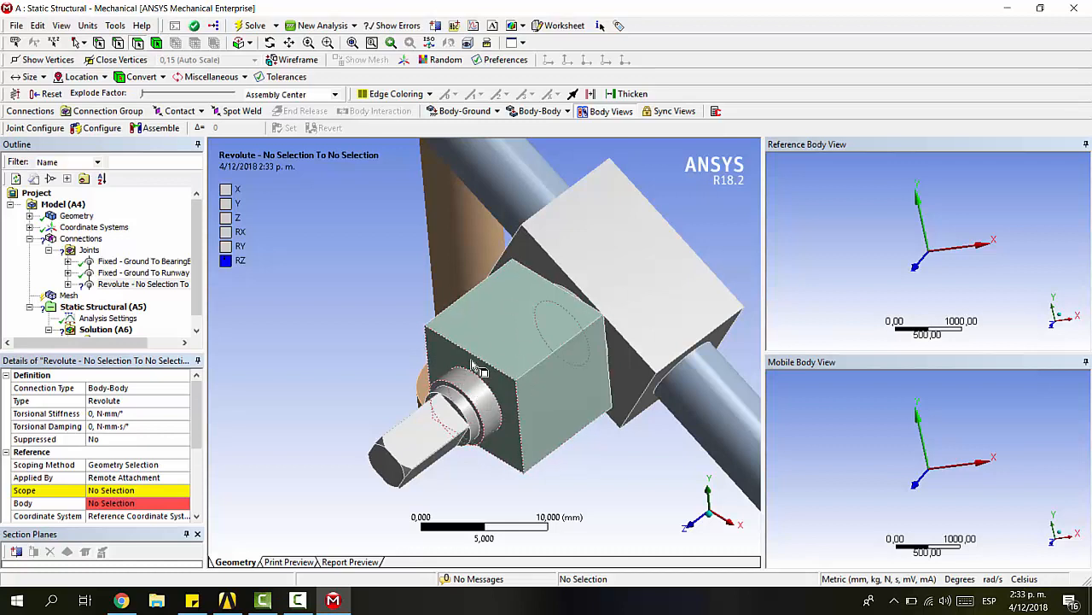
left_click(510, 396)
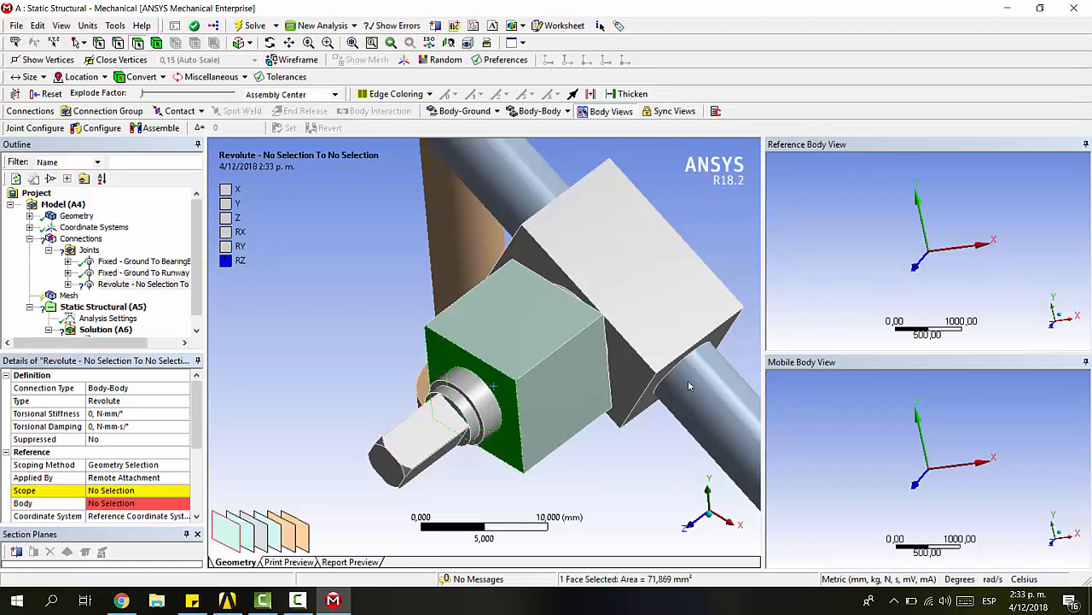
left_click(109, 490)
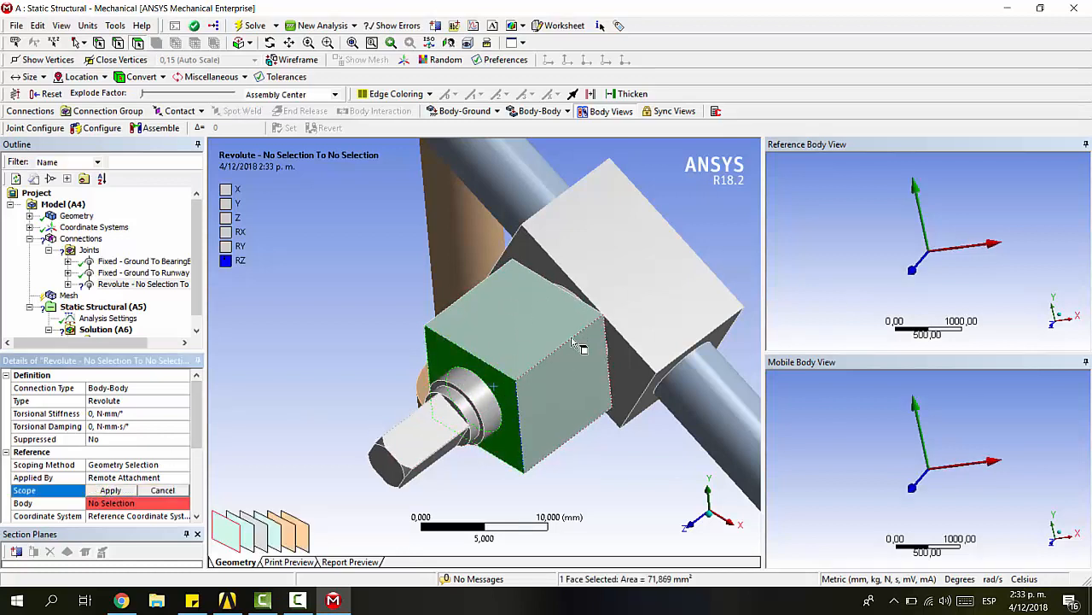
left_click(502, 363)
left_click(908, 288)
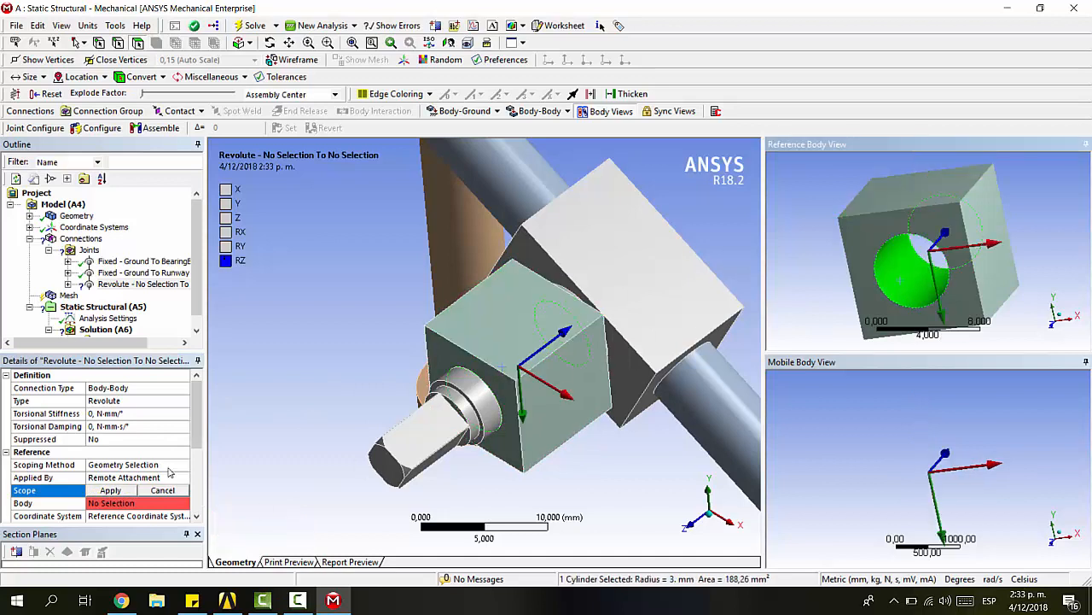
left_click(109, 490)
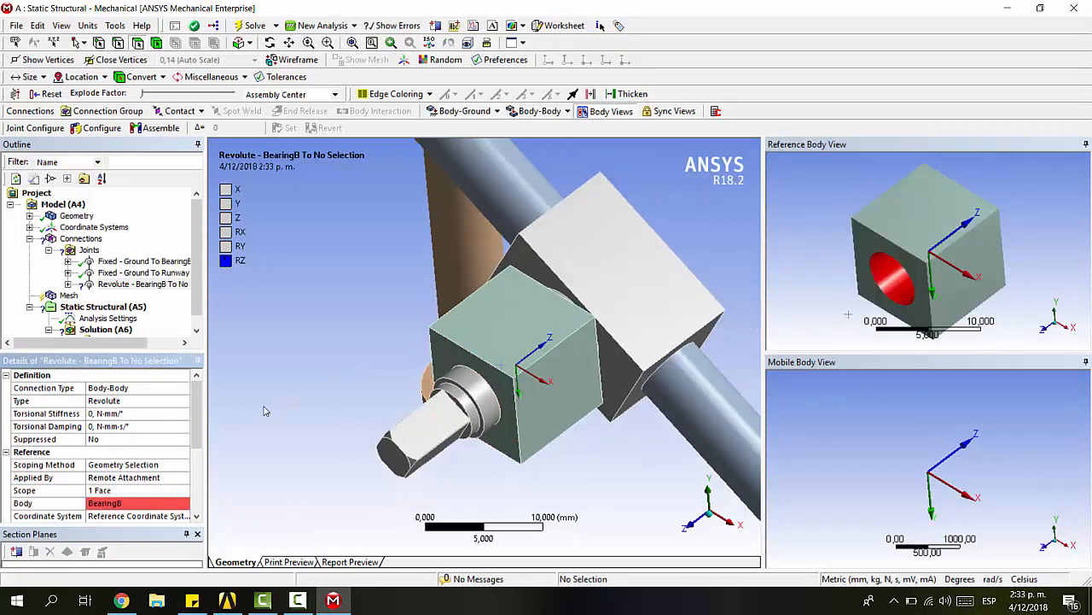
Step: Scope the revolute joint's mobile side to the cylindrical pin face of Bush2 that sits inside BearingB
left_click(111, 451)
left_click(468, 401)
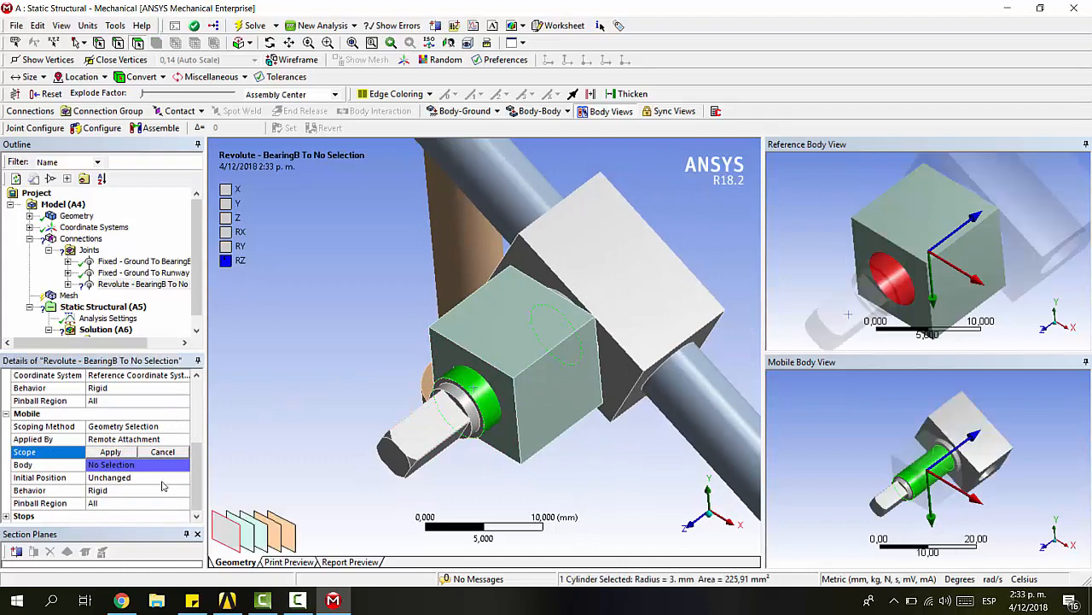
left_click(111, 452)
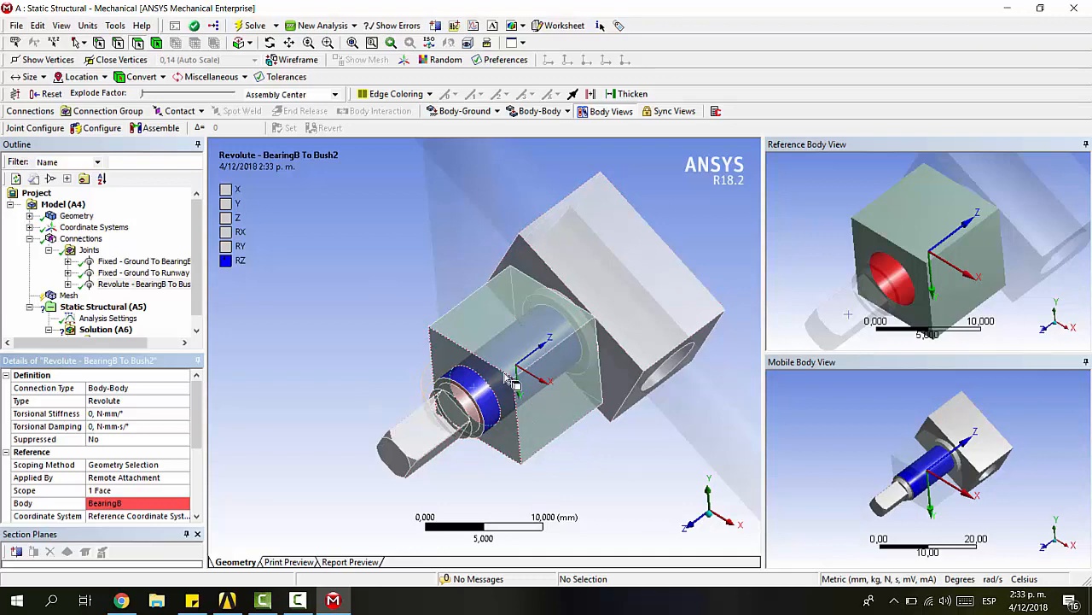
scroll(497, 367, "down", 3)
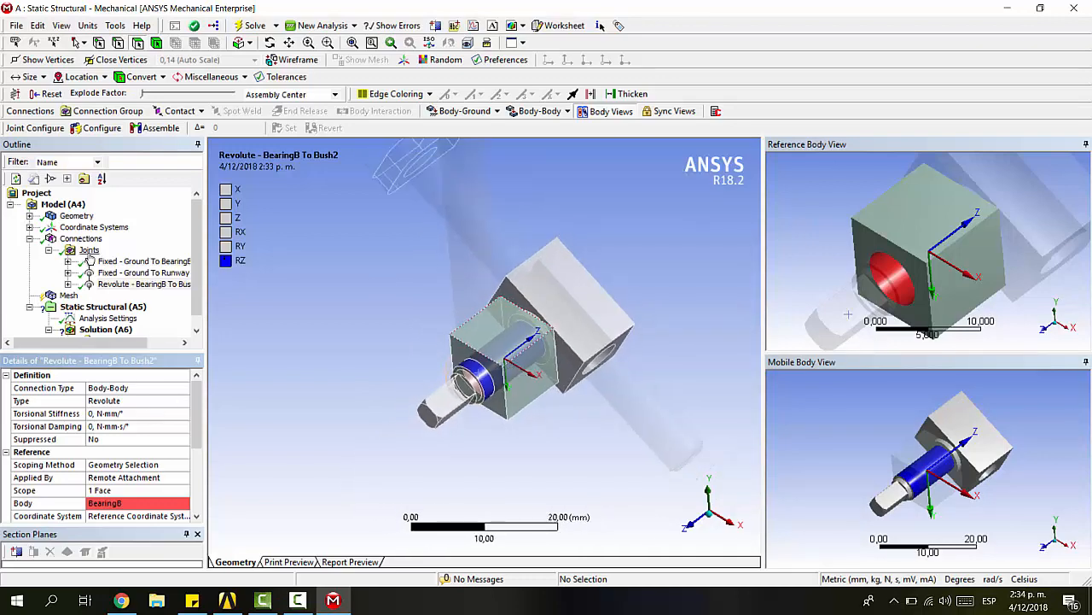
Step: Add a body-to-body Translational joint to the Joints group for the Fork rod sliding through Bush2
left_click(89, 250)
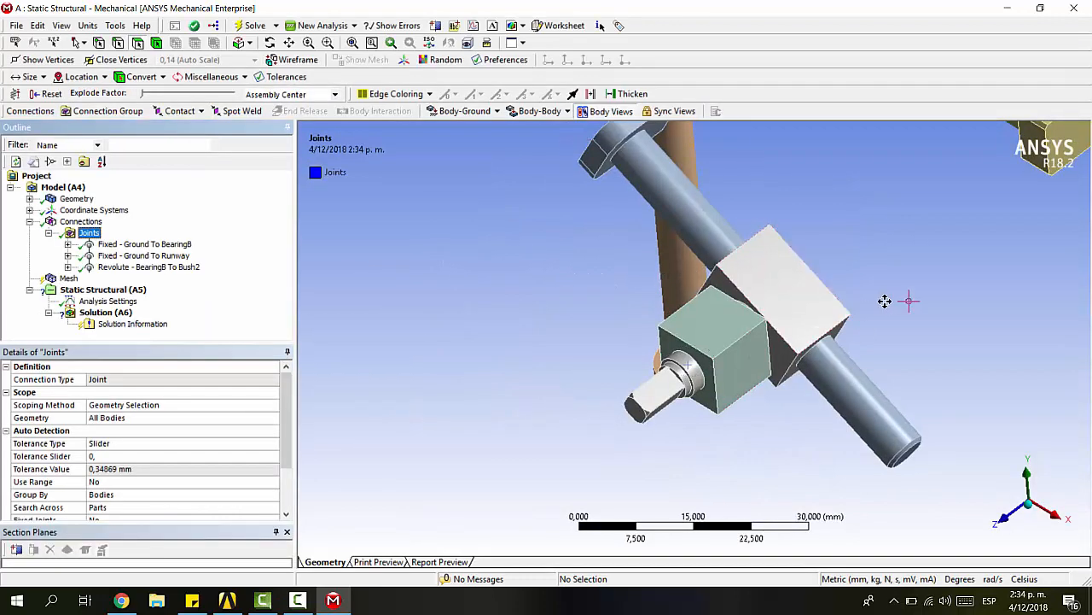
middle_click_drag(885, 301, 829, 312, "ctrl")
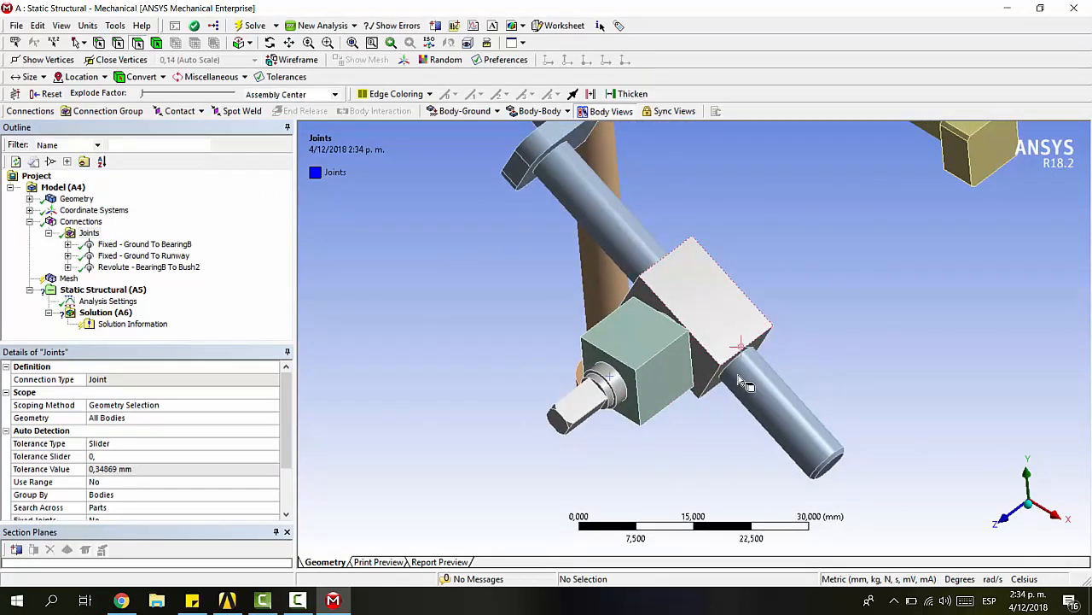
middle_click_drag(743, 360, 842, 312)
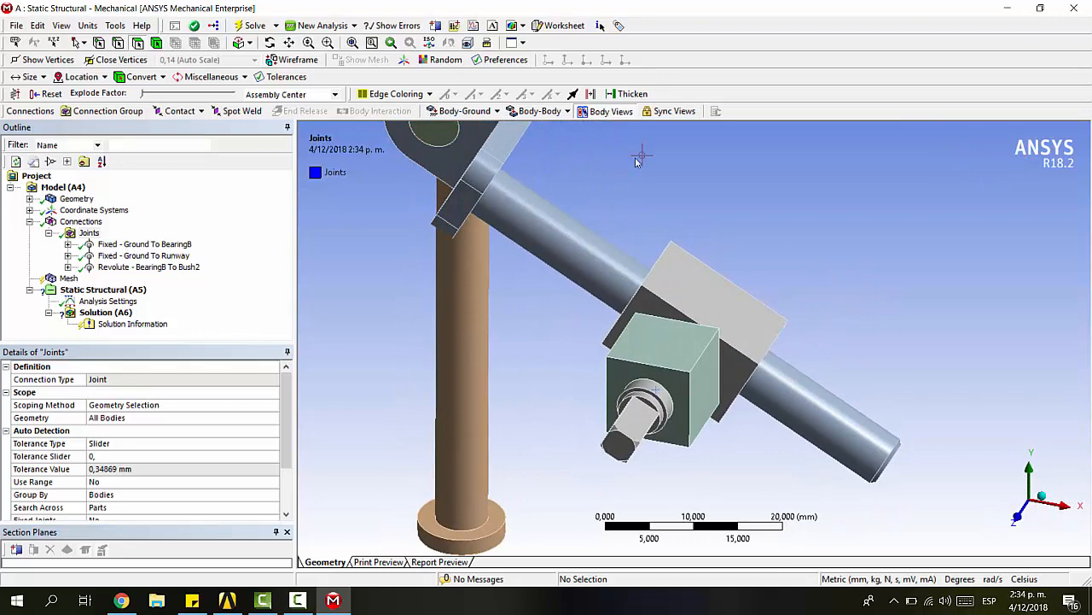
middle_click_drag(782, 254, 742, 231)
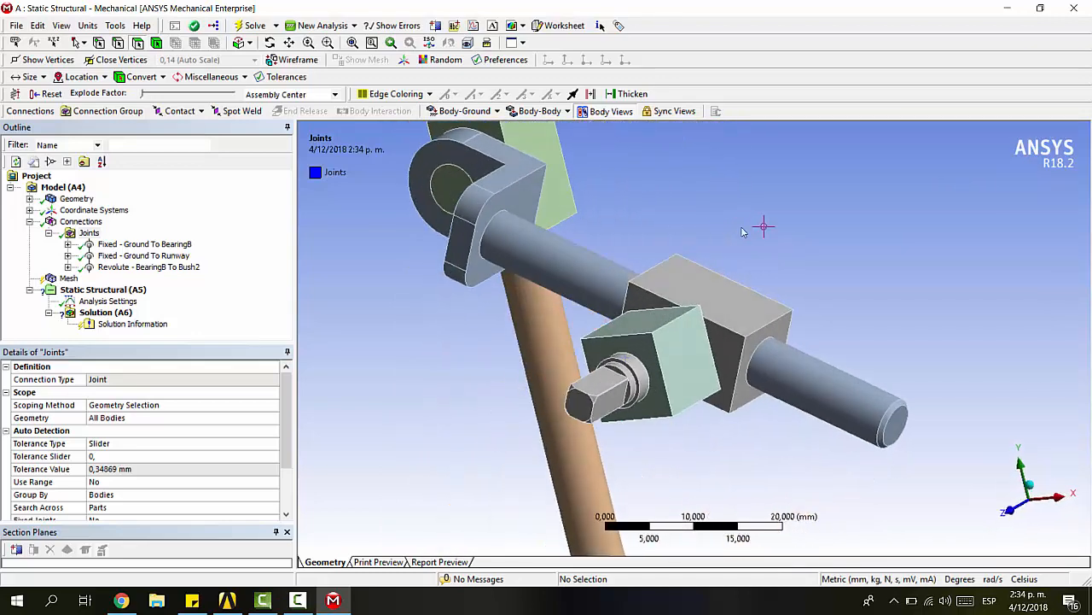
left_click(546, 111)
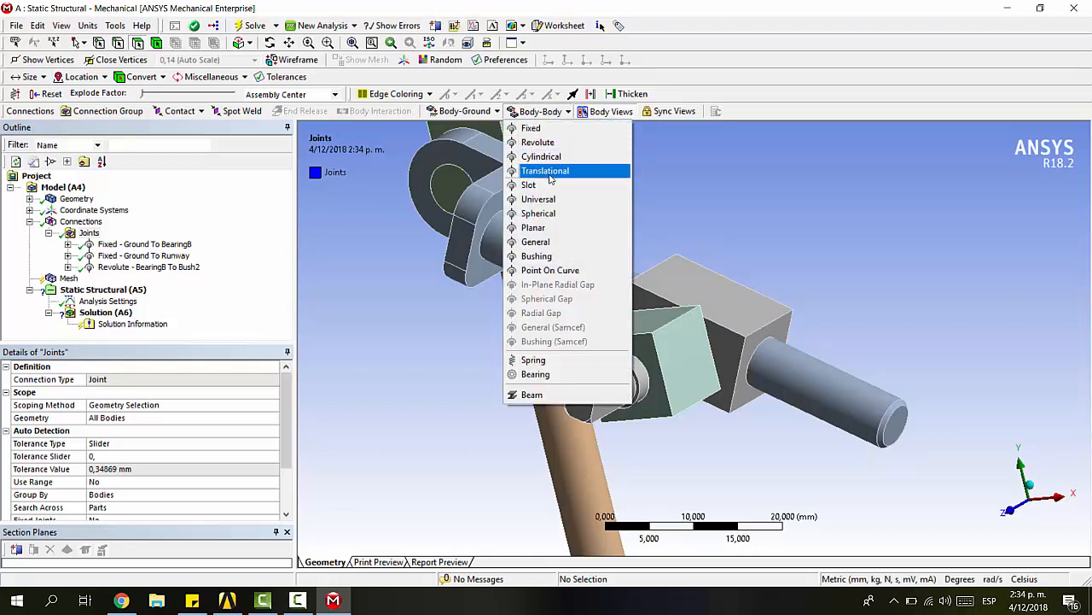
left_click(549, 174)
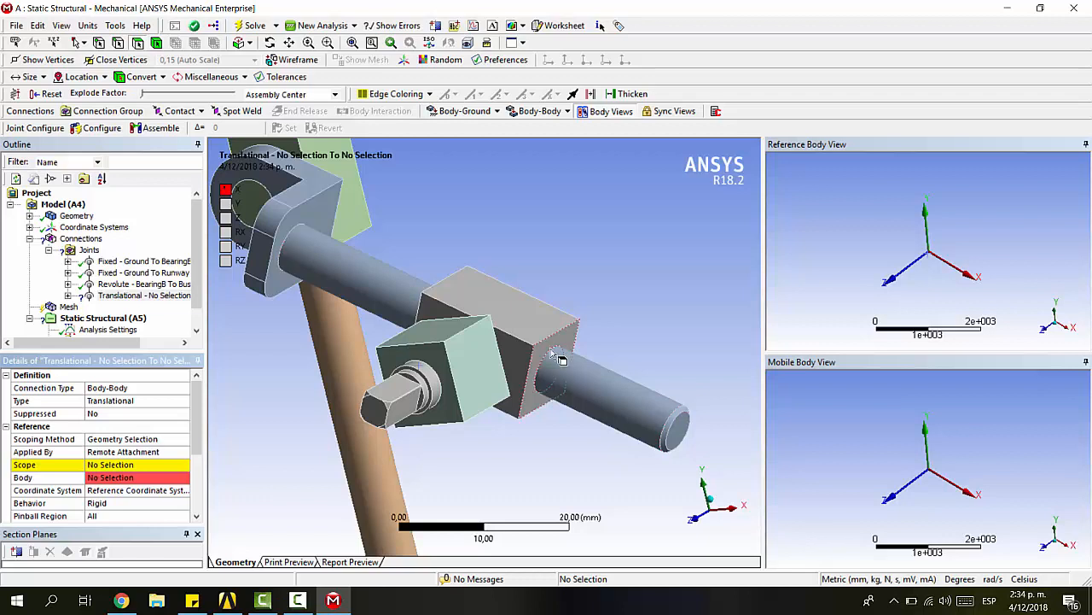
Step: Scope the translational joint's reference side to the long cylindrical rod face of Fork
left_click(600, 381)
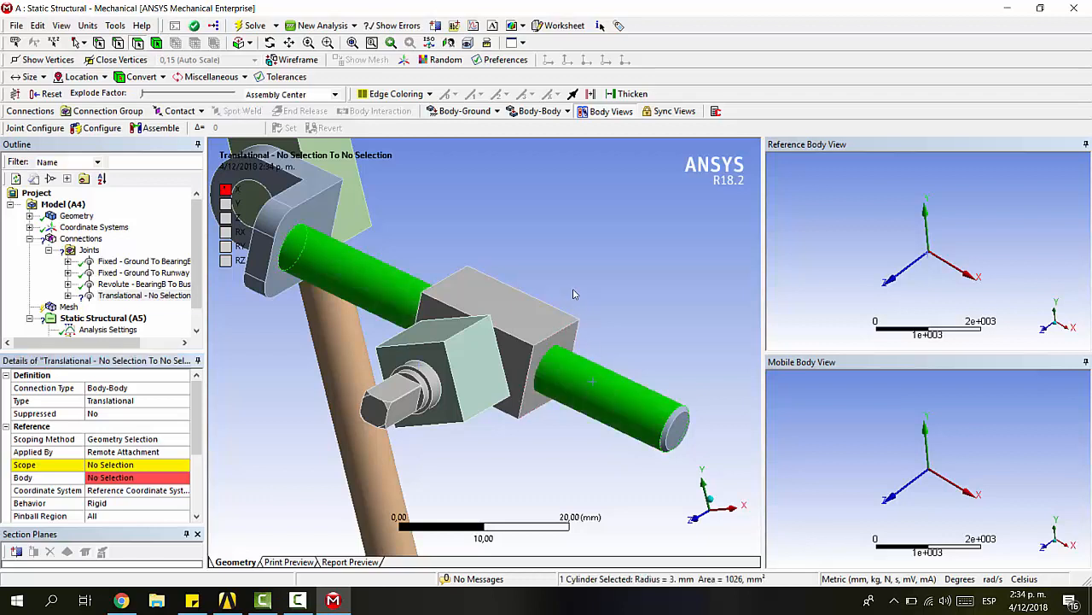
left_click(150, 466)
left_click(109, 464)
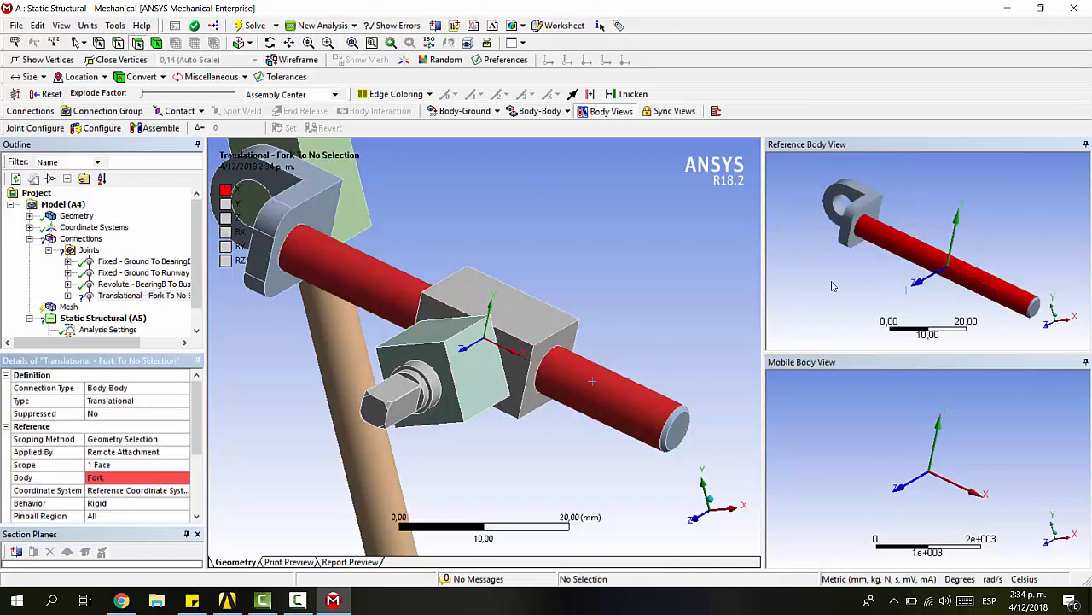
Step: Scope the translational joint's mobile side to the cylindrical through-hole face of Bush2
scroll(128, 452, "down", 3)
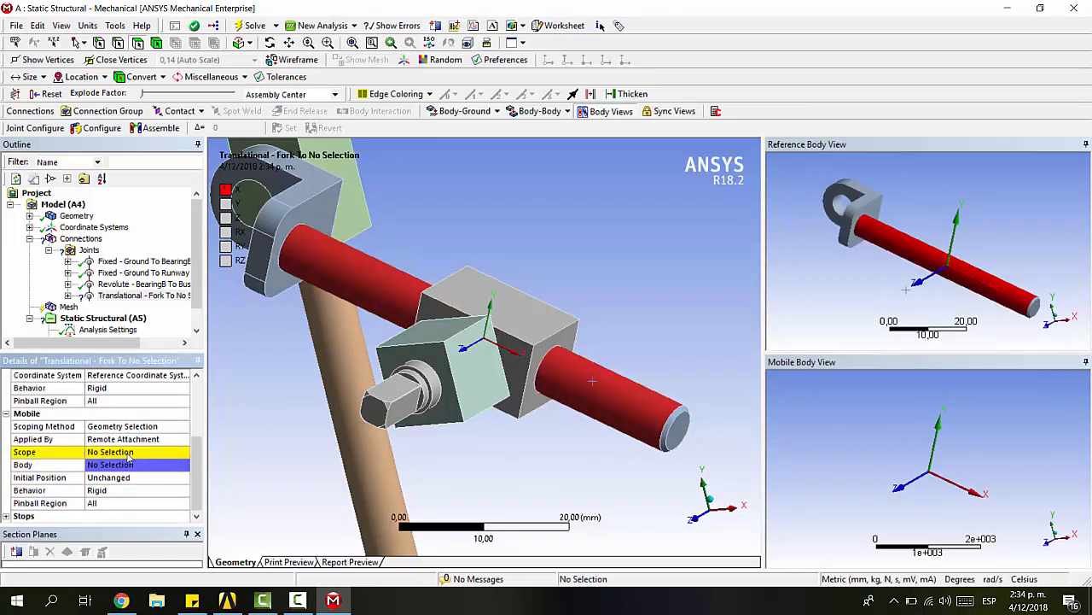
left_click(128, 453)
left_click(557, 350)
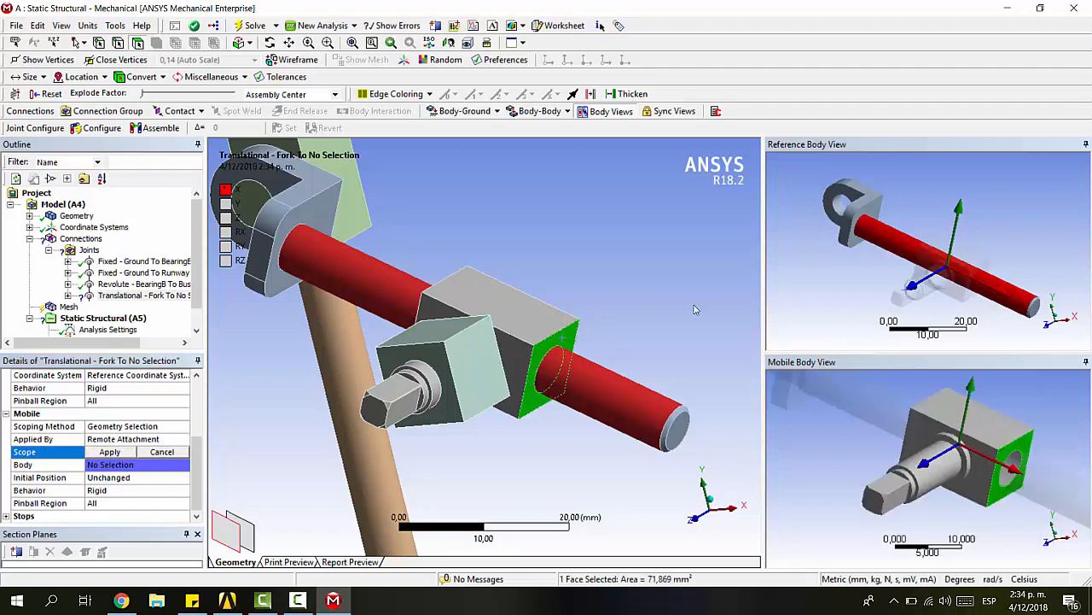
left_click(1016, 470)
left_click(109, 452)
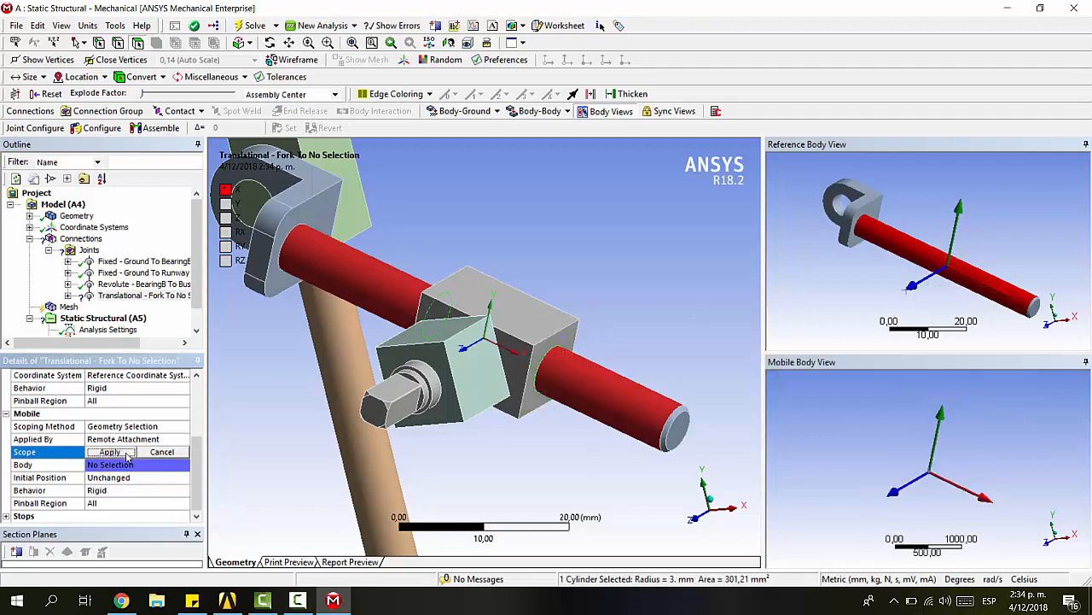
scroll(726, 373, "up", 2)
scroll(661, 351, "down", 4)
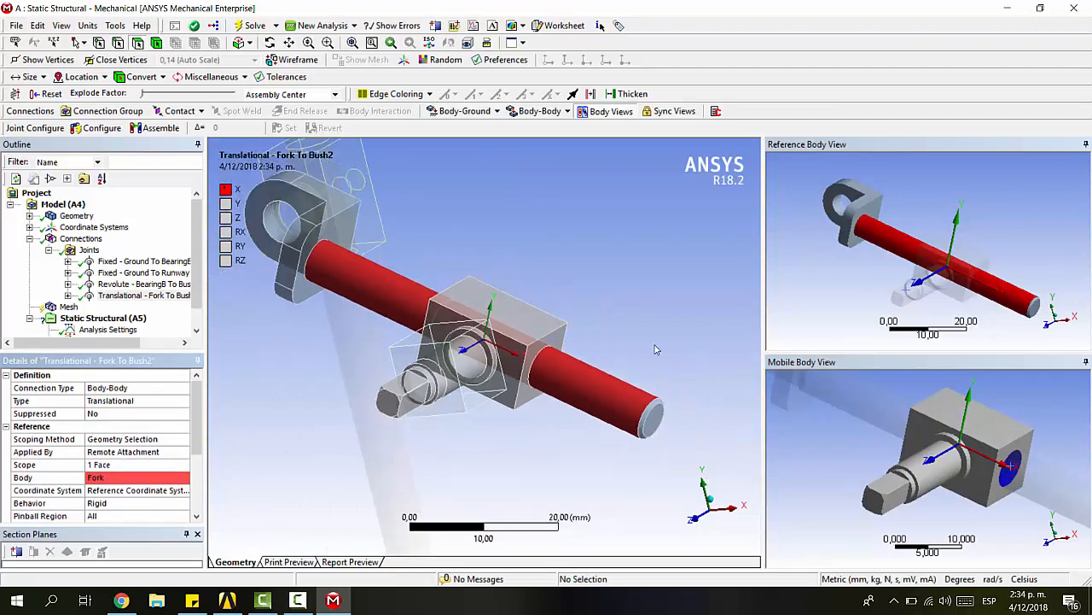
Step: Add a second body-to-body Revolute joint to the Joints group for the pin connection between Fork and Bush1
left_click(85, 249)
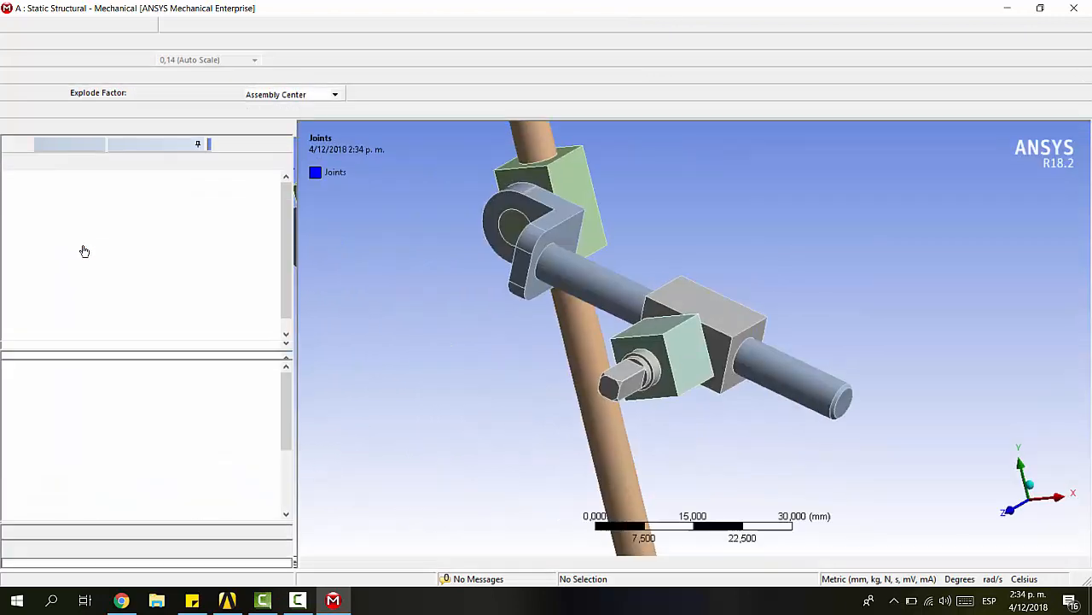
mouse_move(737, 261)
middle_mouse_down()
mouse_move(658, 241)
mouse_move(775, 200)
mouse_move(738, 258)
mouse_move(727, 255)
middle_mouse_up()
scroll(458, 238, "up", 3)
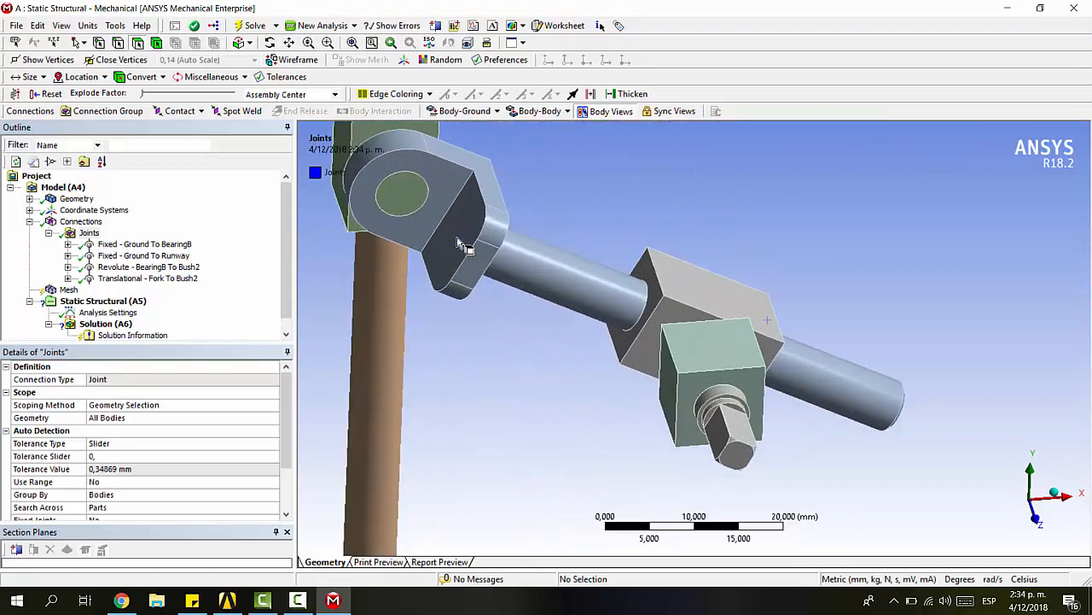
middle_click_drag(556, 214, 644, 274, "ctrl")
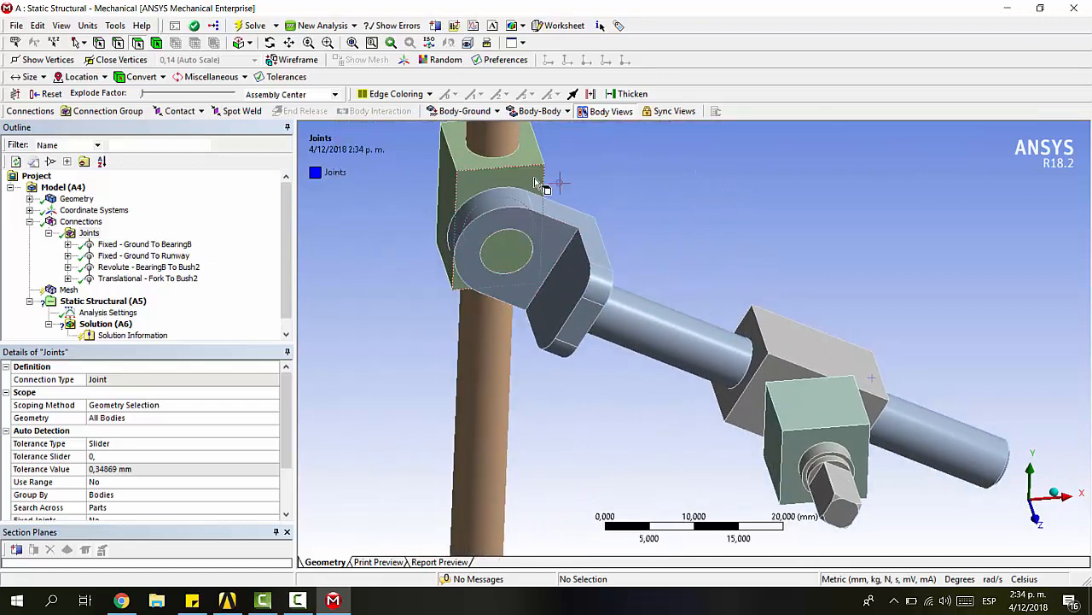
middle_click_drag(635, 217, 512, 198)
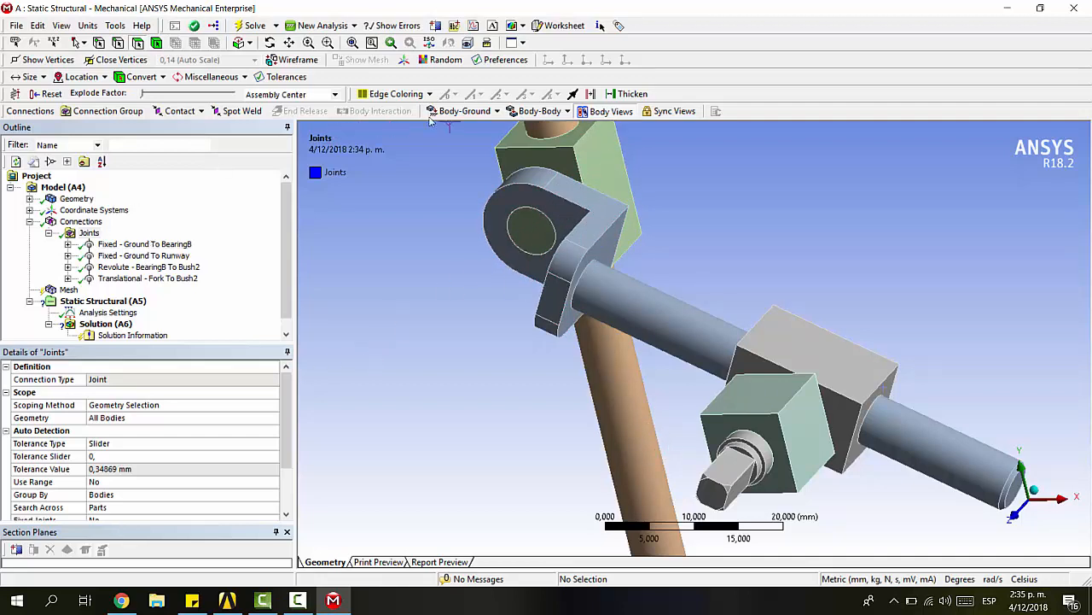
left_click(540, 111)
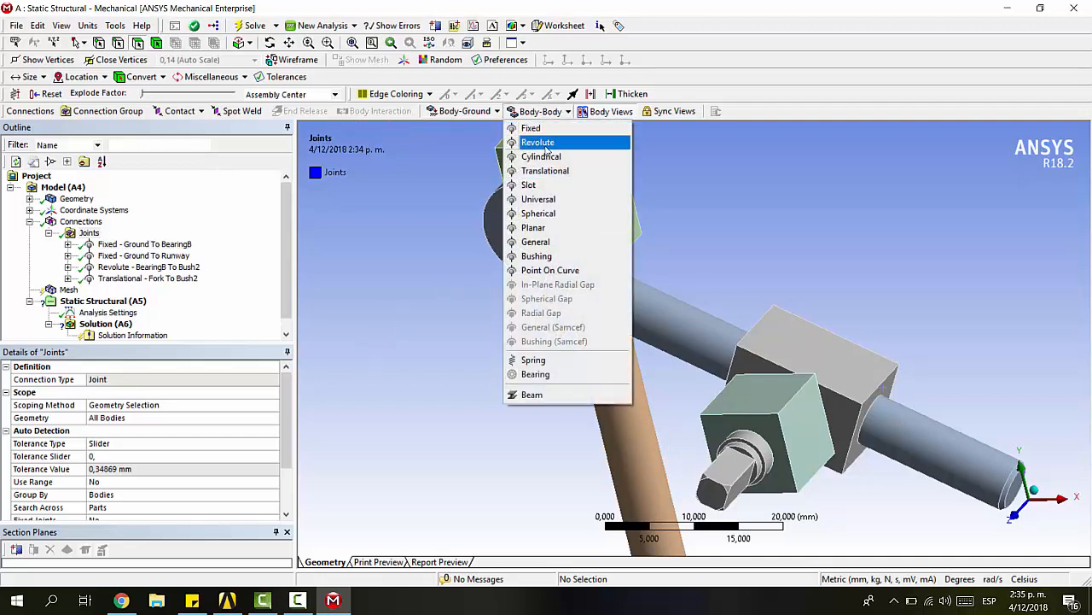
left_click(546, 144)
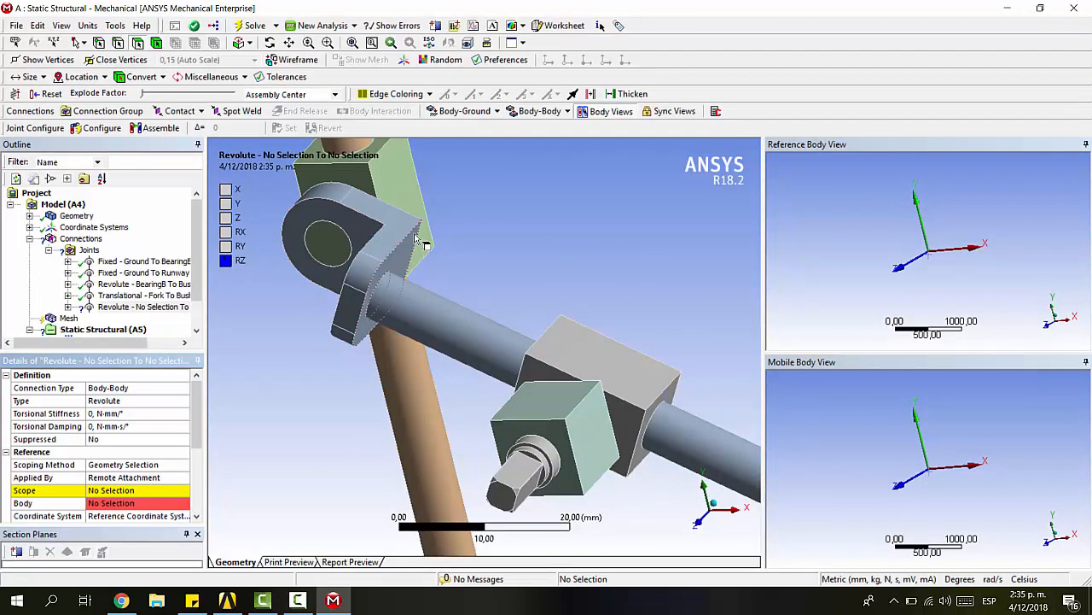
Step: Scope the new revolute joint's reference side to the inner cylindrical face of Fork's eye hole
middle_click_drag(589, 276, 725, 329, "ctrl")
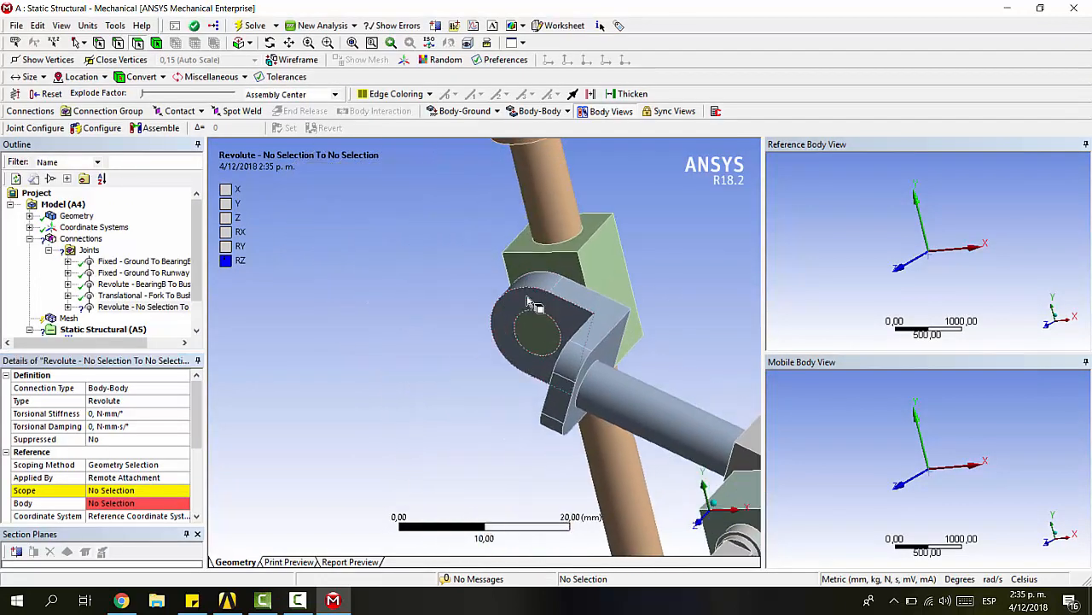
left_click(110, 491)
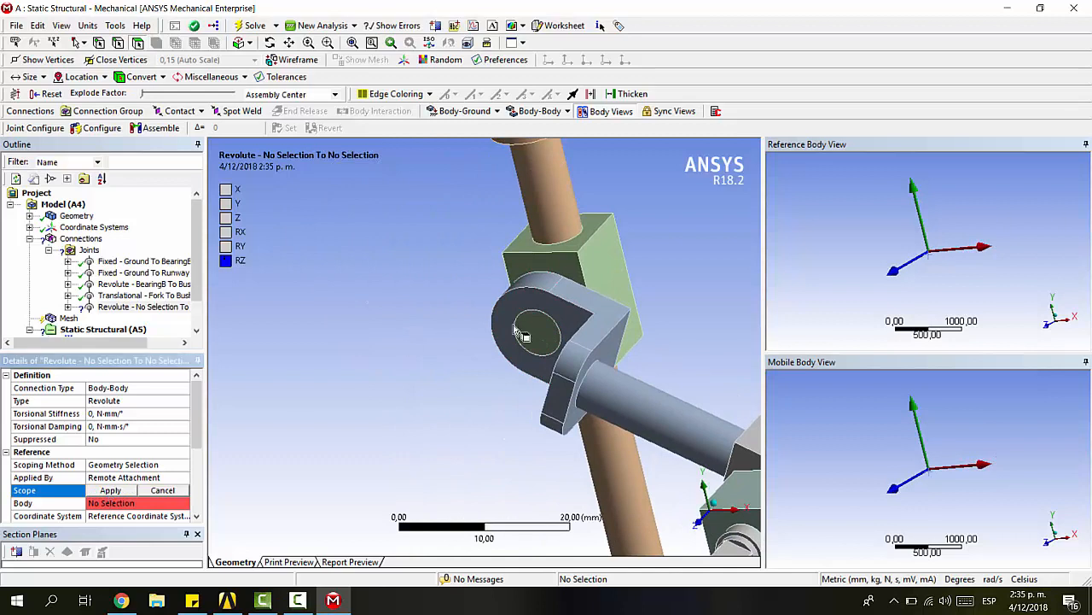
left_click(546, 316)
scroll(779, 212, "up", 5)
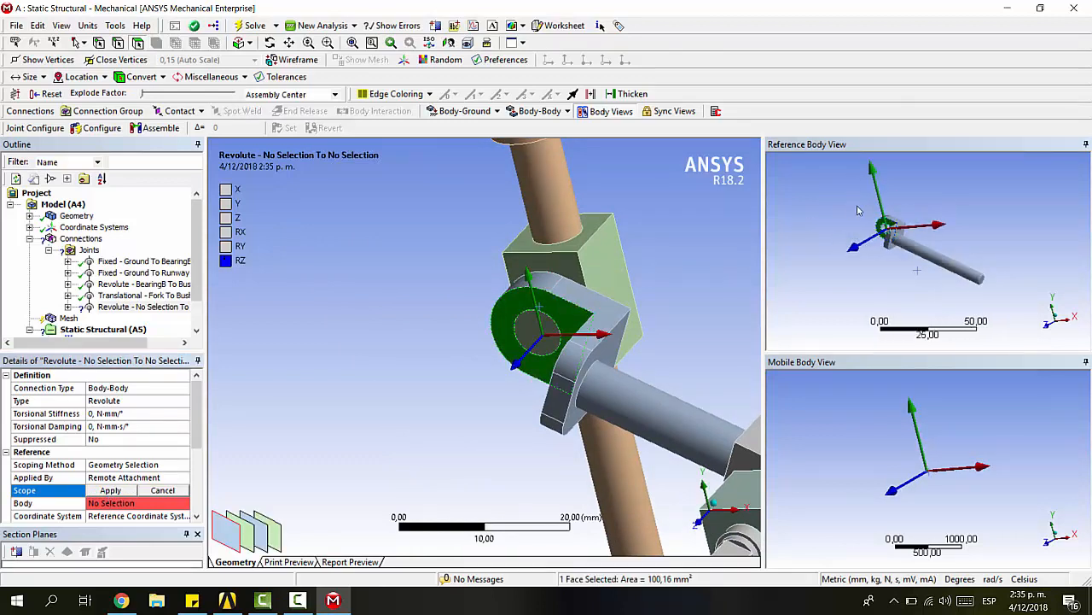
scroll(778, 211, "down", 3)
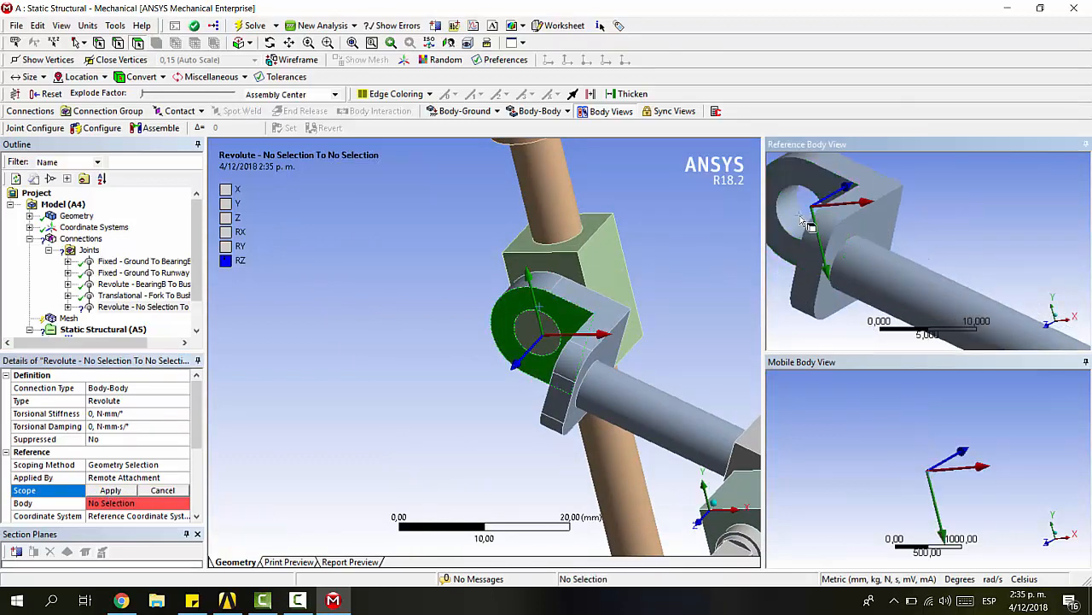
left_click(798, 213)
left_click(111, 489)
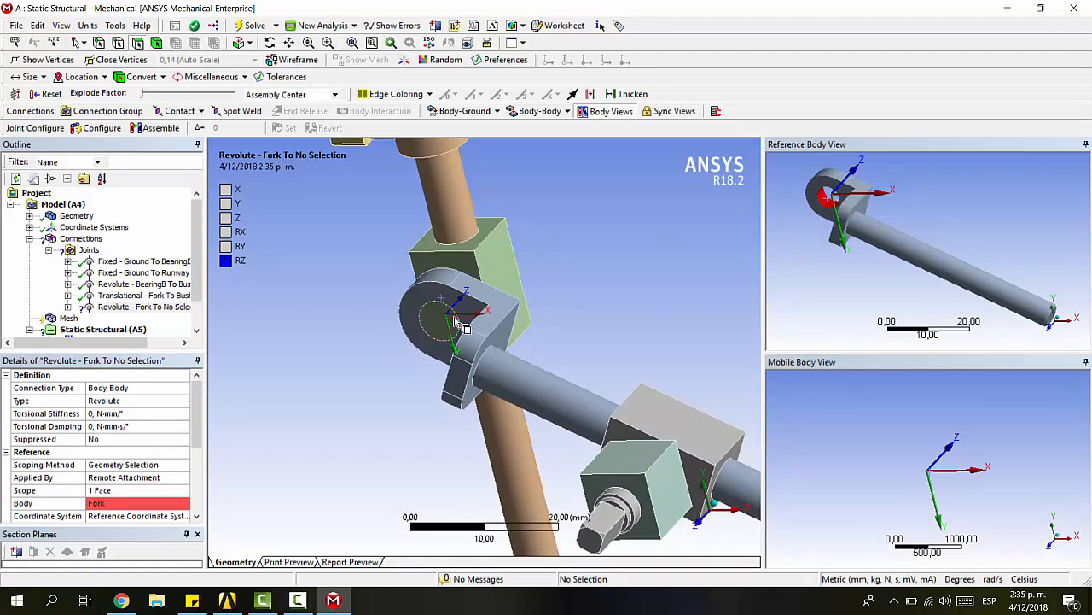
Step: Scope the new revolute joint's mobile side to the cylindrical pin face of Bush1
scroll(98, 507, "down", 2)
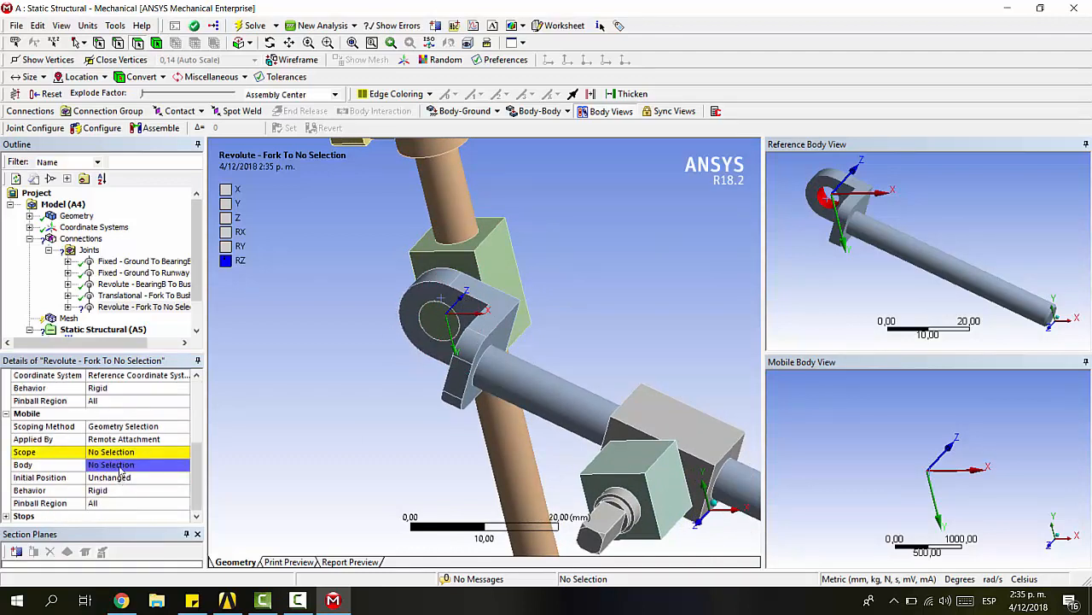
left_click(119, 451)
left_click(448, 260)
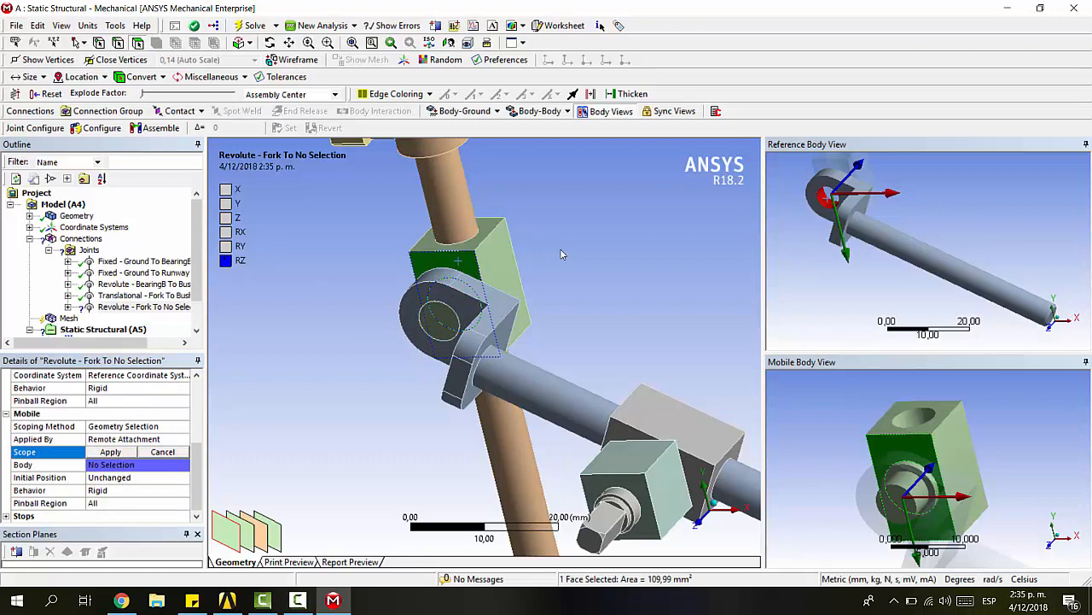
left_click(896, 484)
left_click(110, 451)
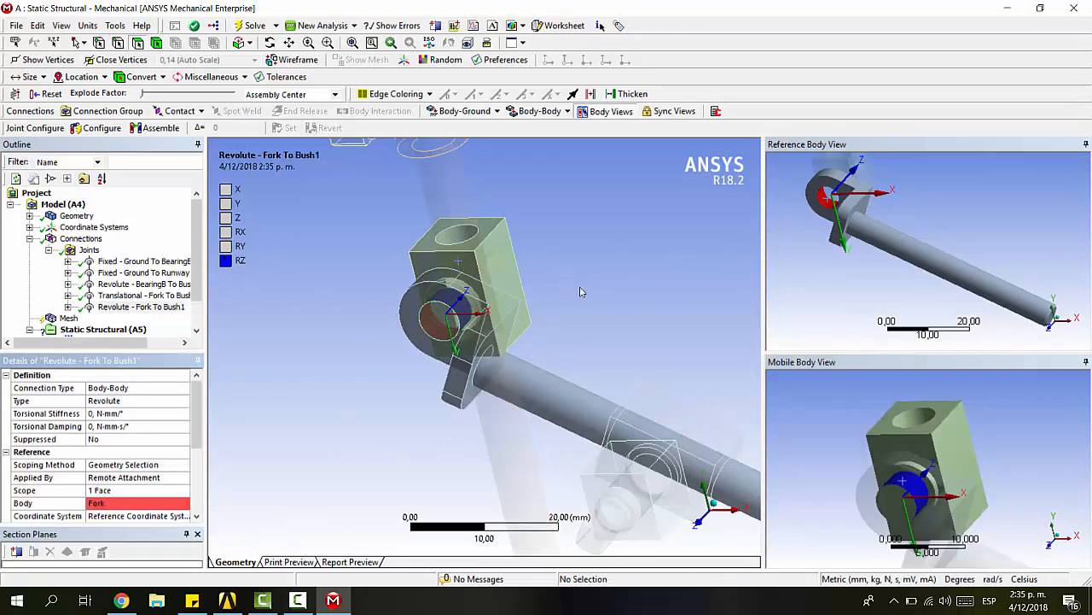
scroll(623, 301, "down", 1)
scroll(623, 300, "down", 3)
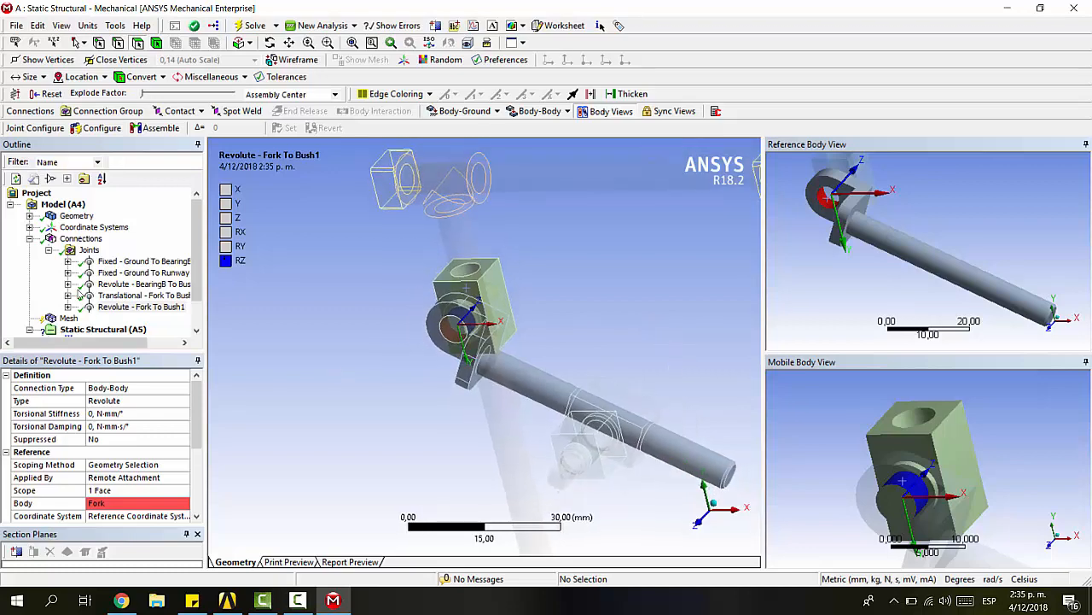
Step: Add a second body-to-body Translational joint to the Joints group for Bush1 sliding on the upright rod
left_click(88, 249)
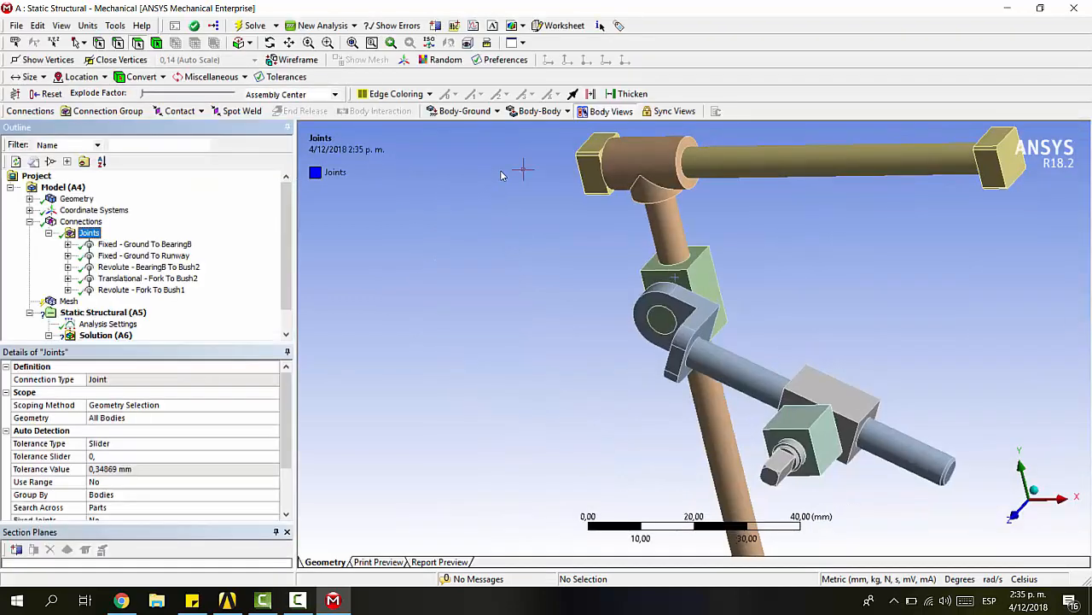
middle_click_drag(753, 272, 700, 247, "ctrl")
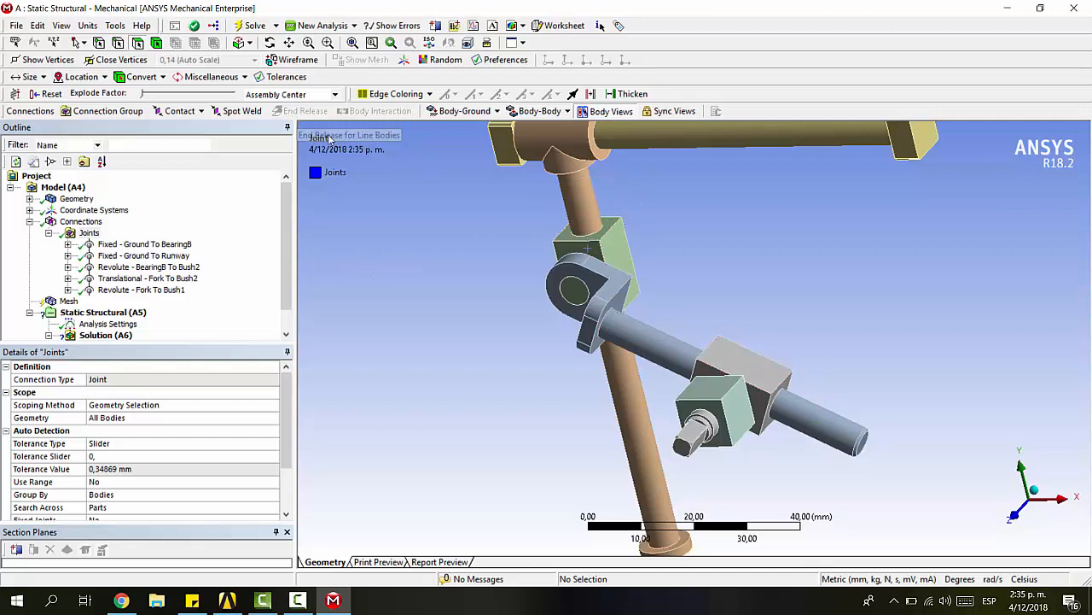
left_click(540, 111)
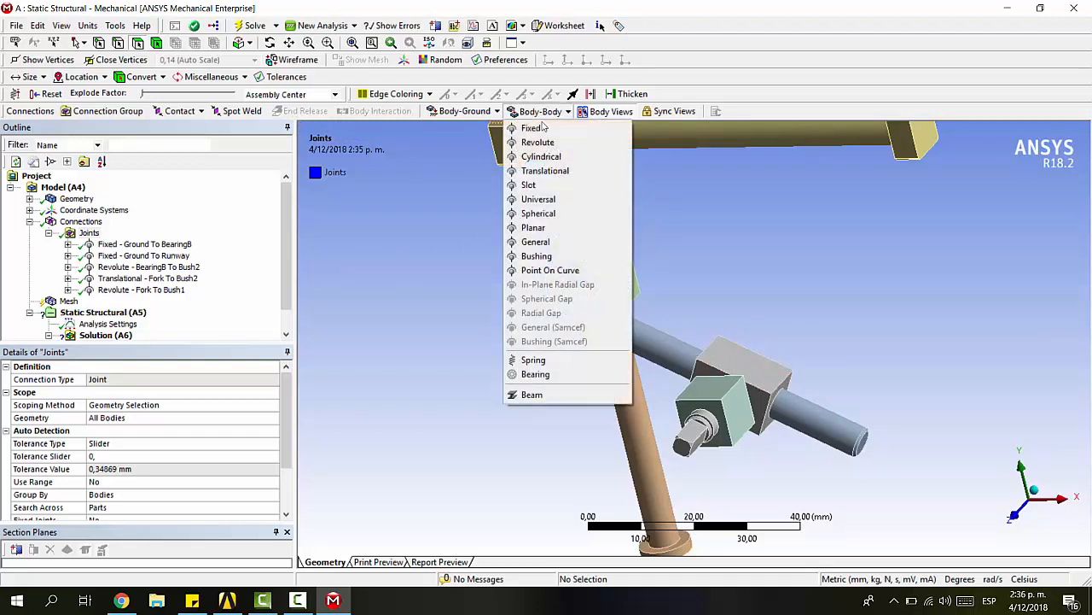
left_click(546, 171)
middle_click_drag(485, 258, 571, 323)
scroll(343, 234, "down", 1)
scroll(350, 233, "up", 3)
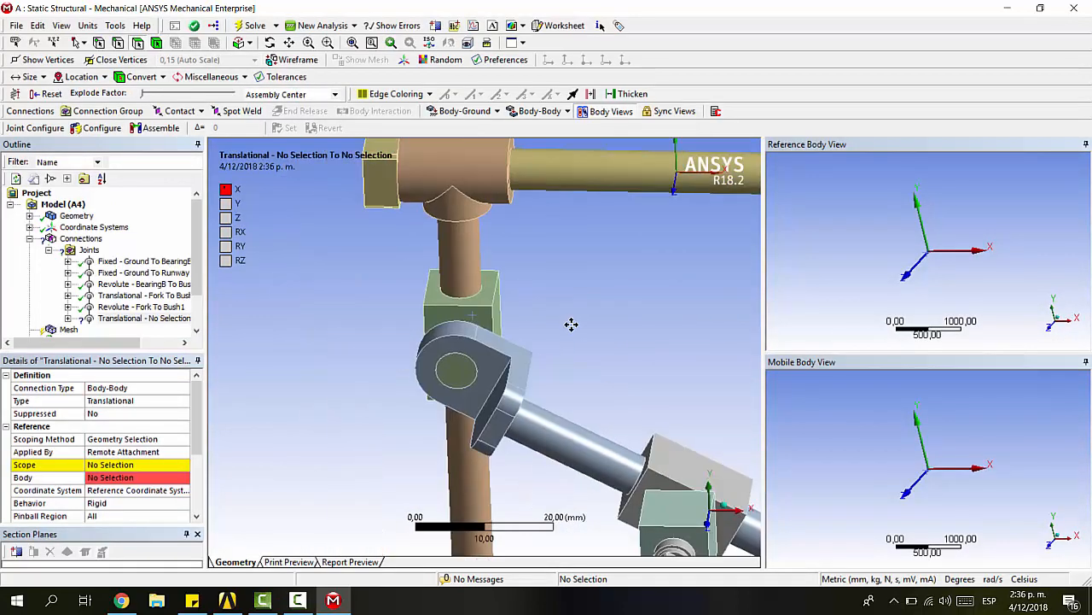
scroll(392, 236, "up", 5)
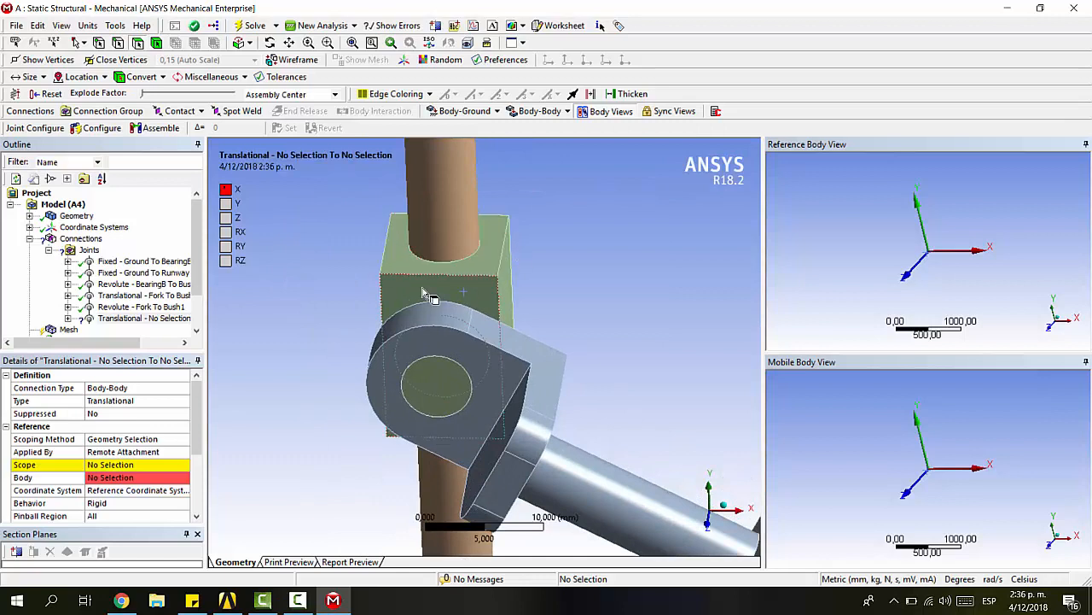
Step: Scope the new translational joint's reference side to the cylindrical rod face of Slider2
left_click(425, 193)
left_click(127, 466)
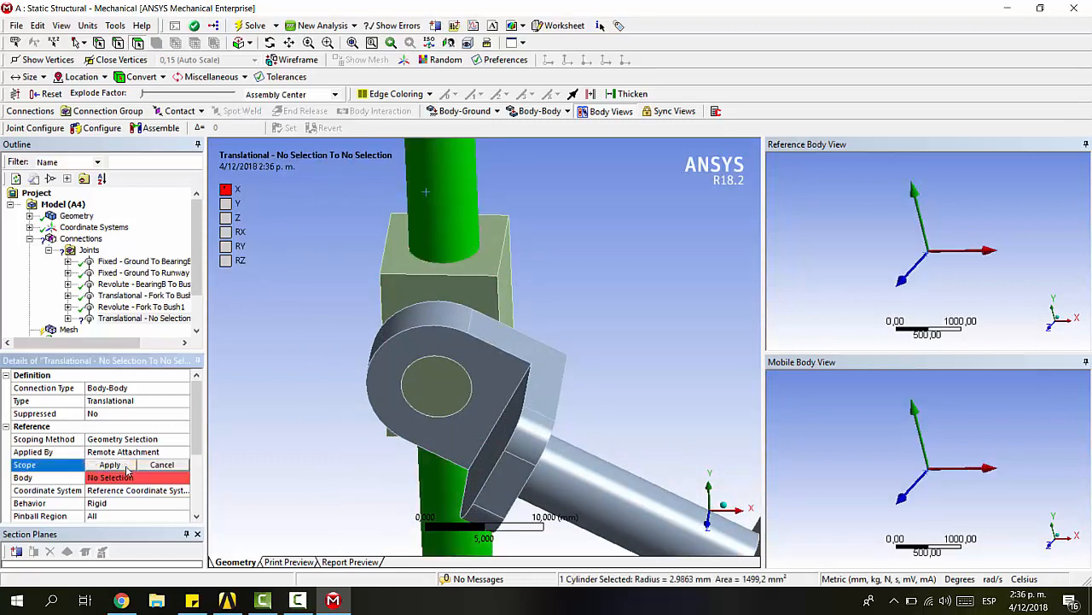
left_click(109, 464)
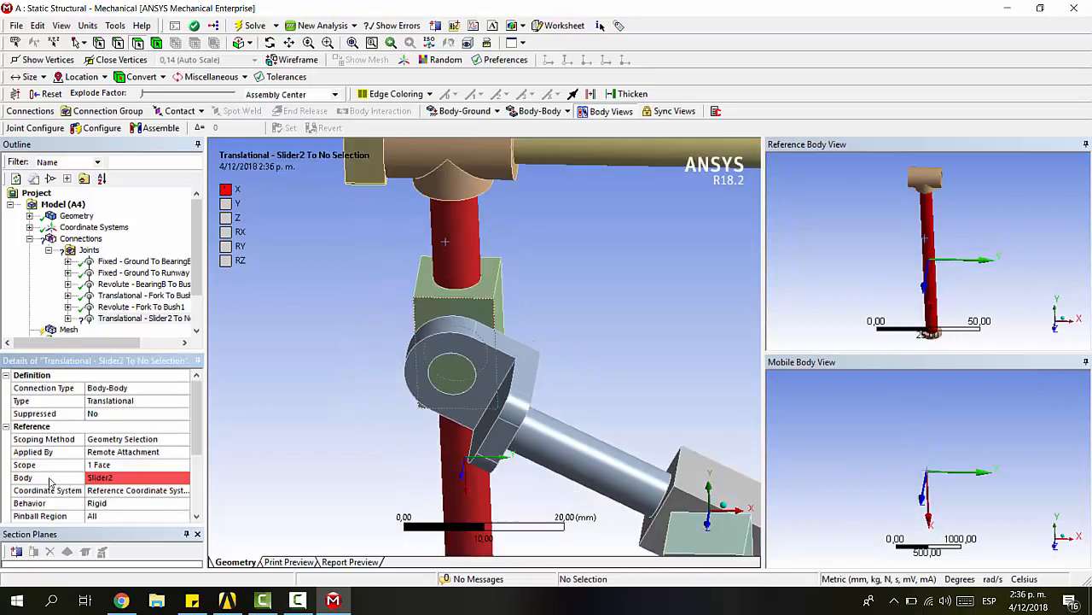
Step: Scope the joint's mobile side to the inner cylindrical face of Bush1's through-hole
scroll(99, 461, "down", 3)
scroll(99, 460, "up", 1)
left_click(121, 490)
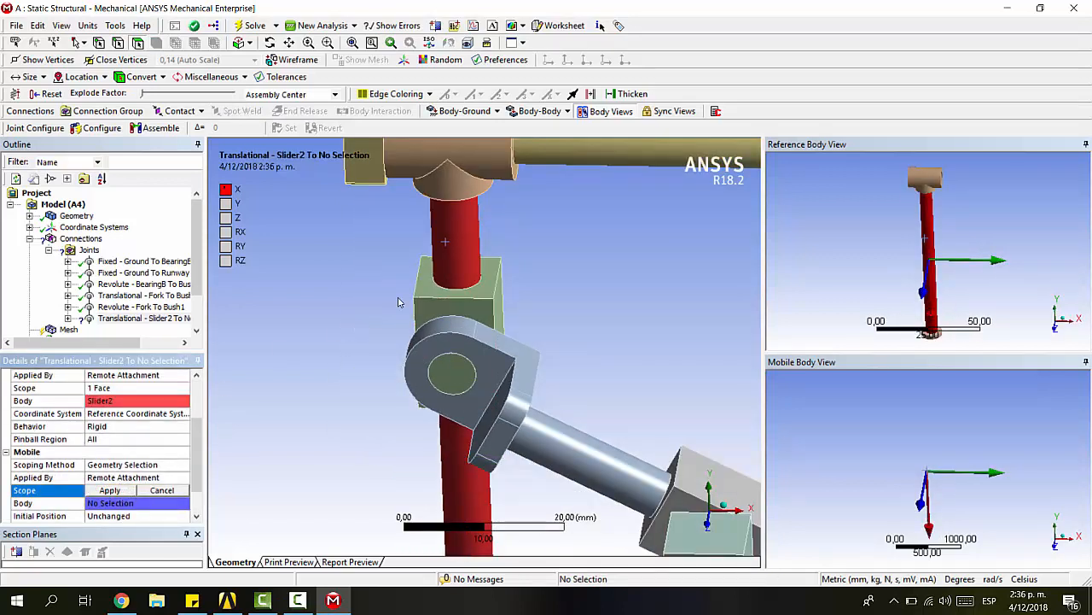
left_click(465, 296)
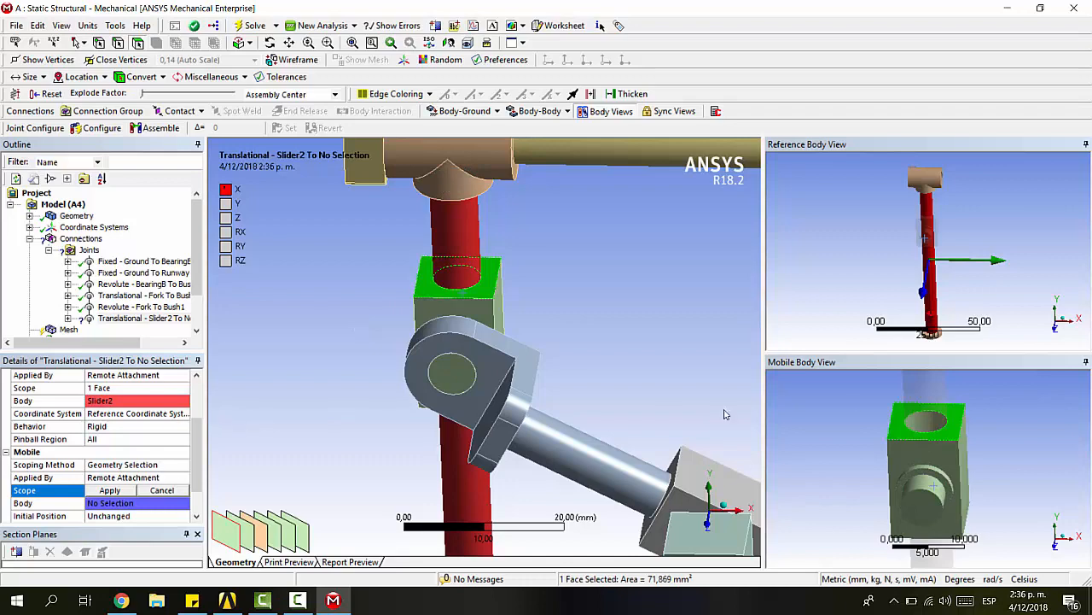
left_click(922, 418)
left_click(130, 490)
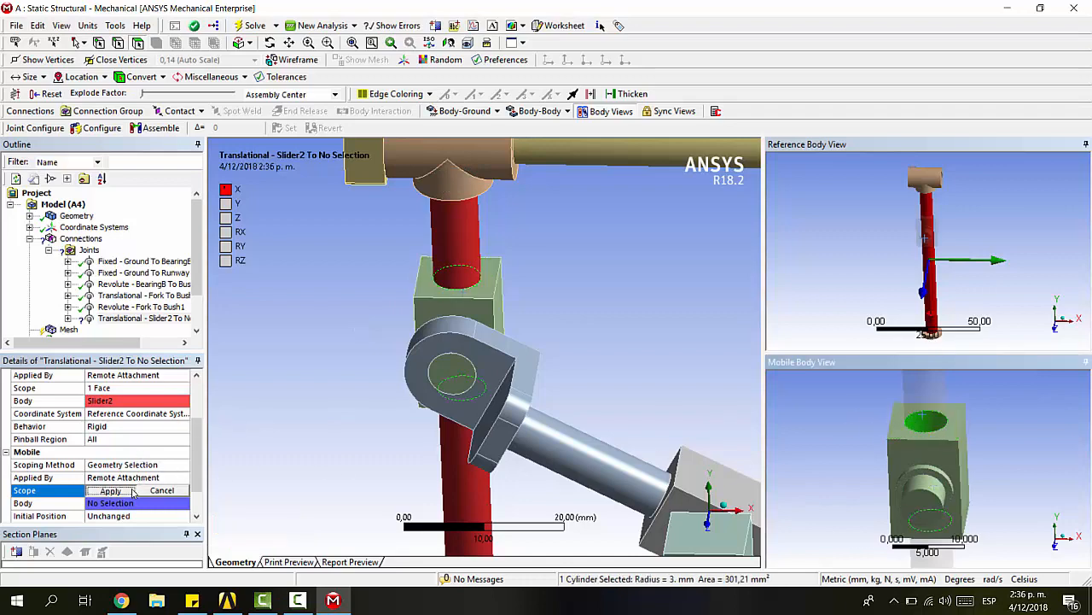
Step: Add a third body-to-body Translational joint to the Joints group for Slider2 sliding along Runway
scroll(679, 338, "up", 2)
scroll(679, 338, "down", 4)
scroll(673, 340, "up", 3)
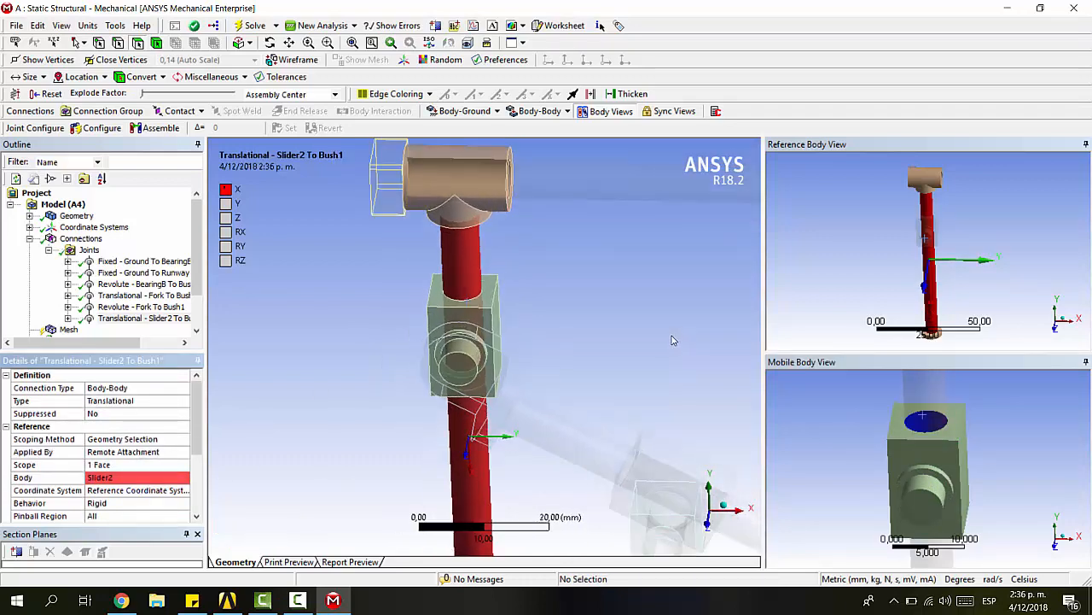
scroll(672, 340, "down", 4)
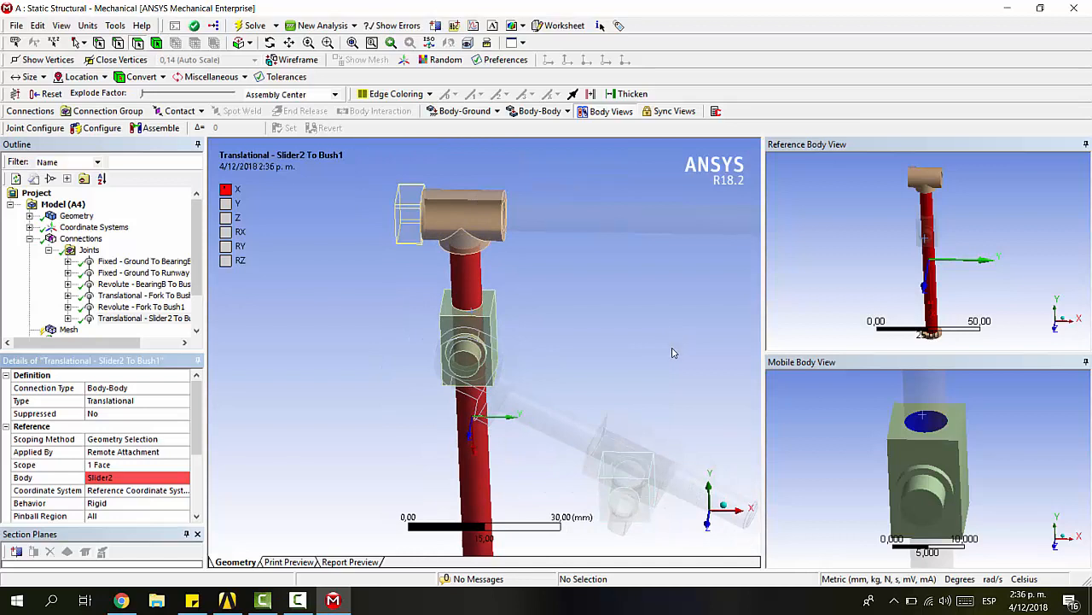
middle_click_drag(660, 338, 556, 340, "ctrl")
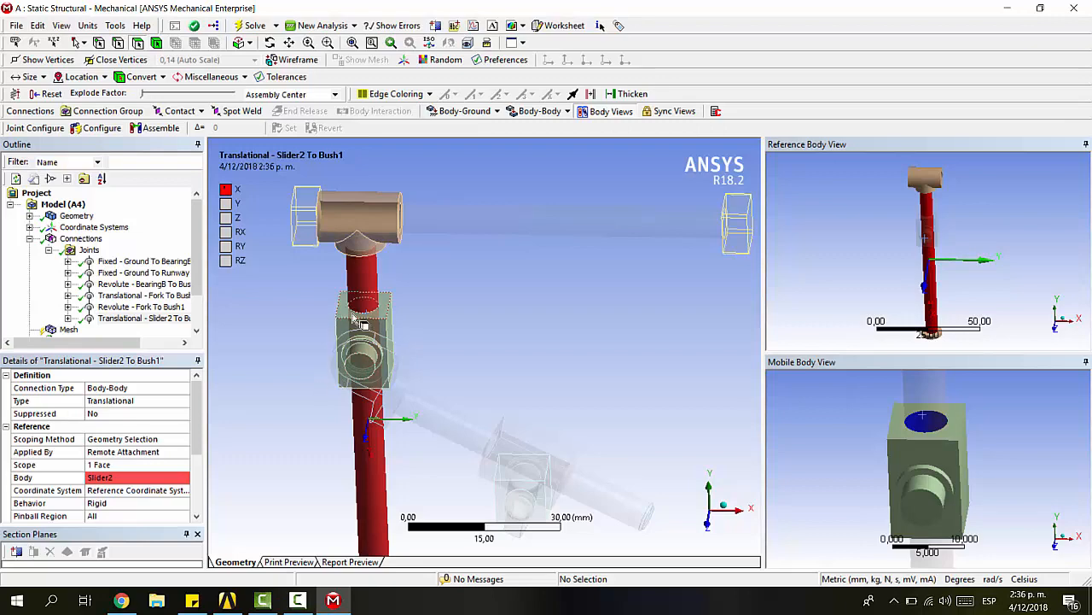
middle_click_drag(419, 269, 493, 320)
left_click(516, 112)
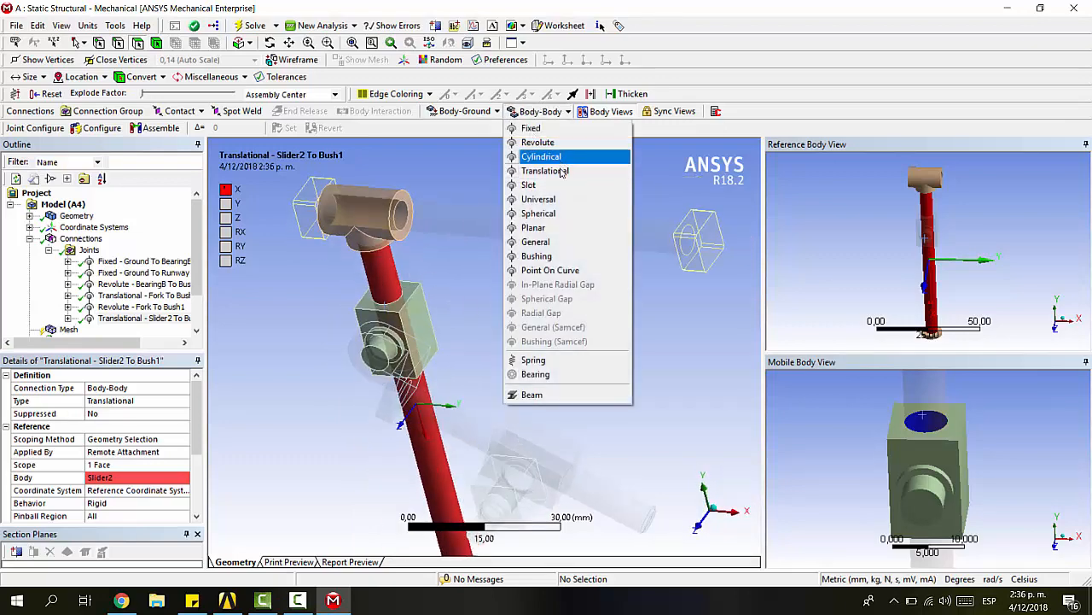
left_click(555, 170)
Step: Scope the third translational joint's reference side to the long cylindrical rod face of Runway
scroll(398, 207, "down", 2)
scroll(398, 208, "up", 4)
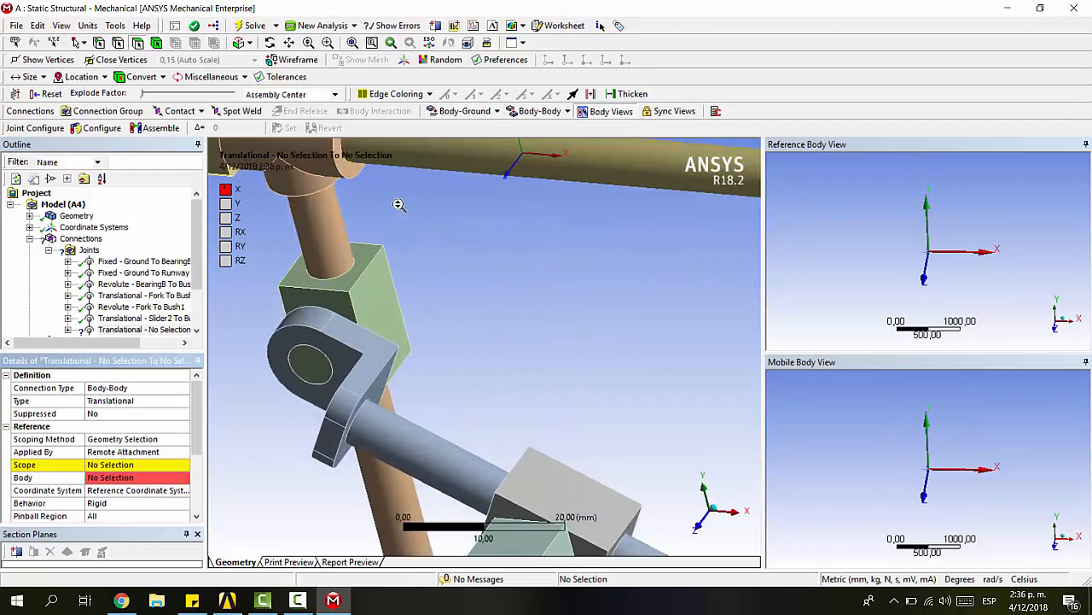
middle_click_drag(398, 206, 510, 345, "ctrl")
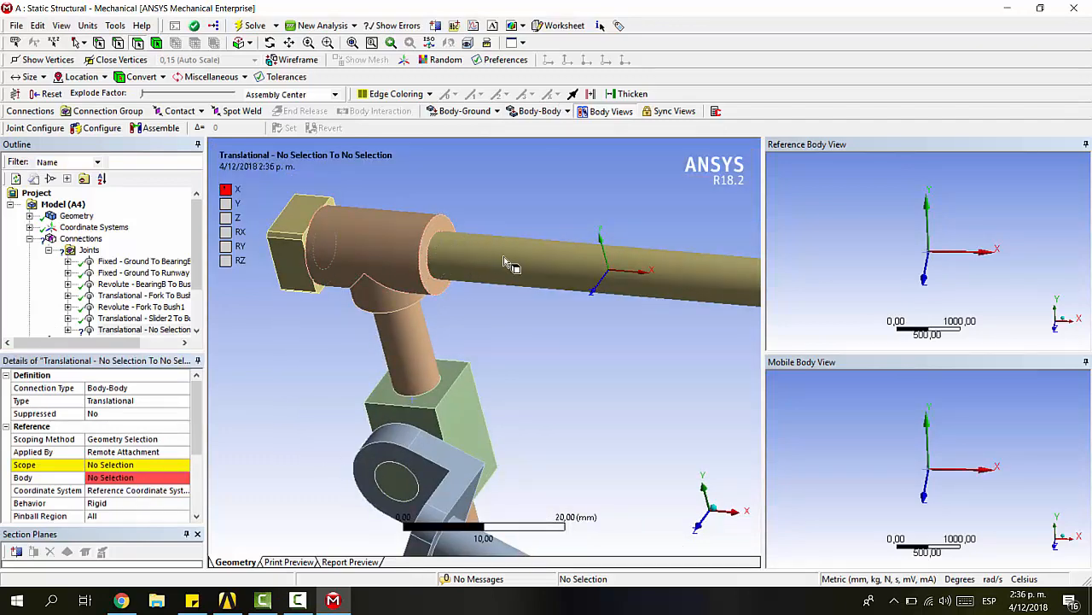
left_click(508, 265)
left_click(137, 464)
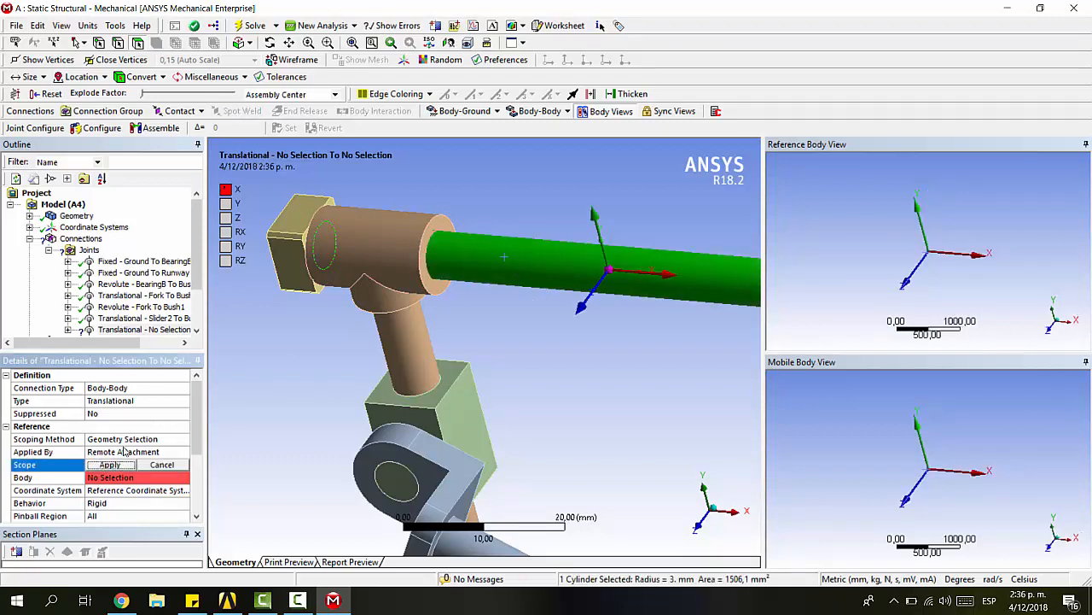
left_click(139, 464)
Step: Scope the third translational joint's mobile side to the inner cylindrical face of Slider2's head, replacing the picked end-face selection
left_click(126, 452)
left_click(437, 254)
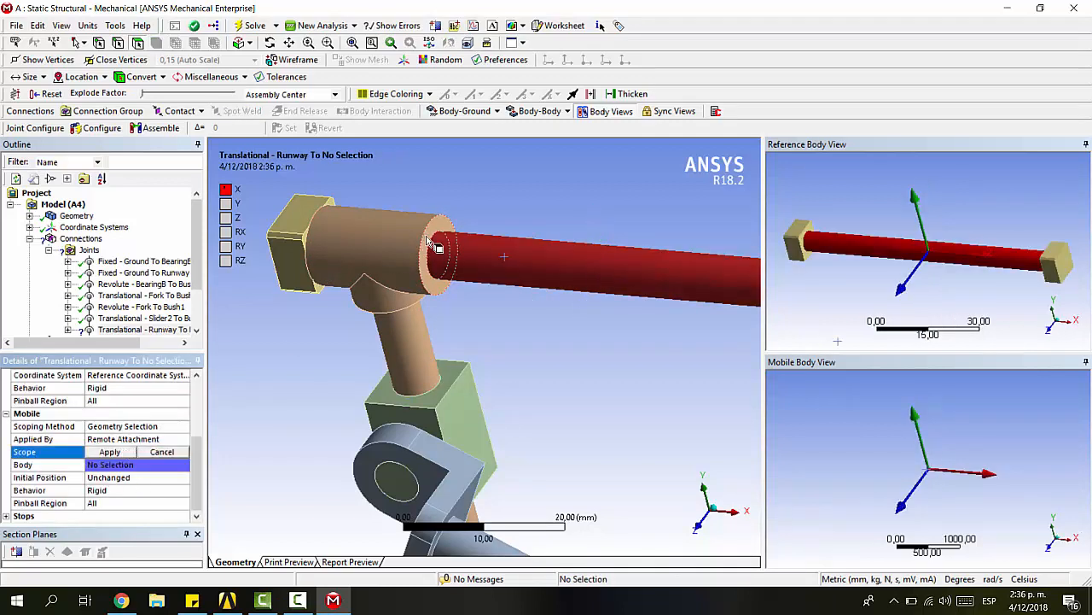
scroll(928, 407, "up", 5)
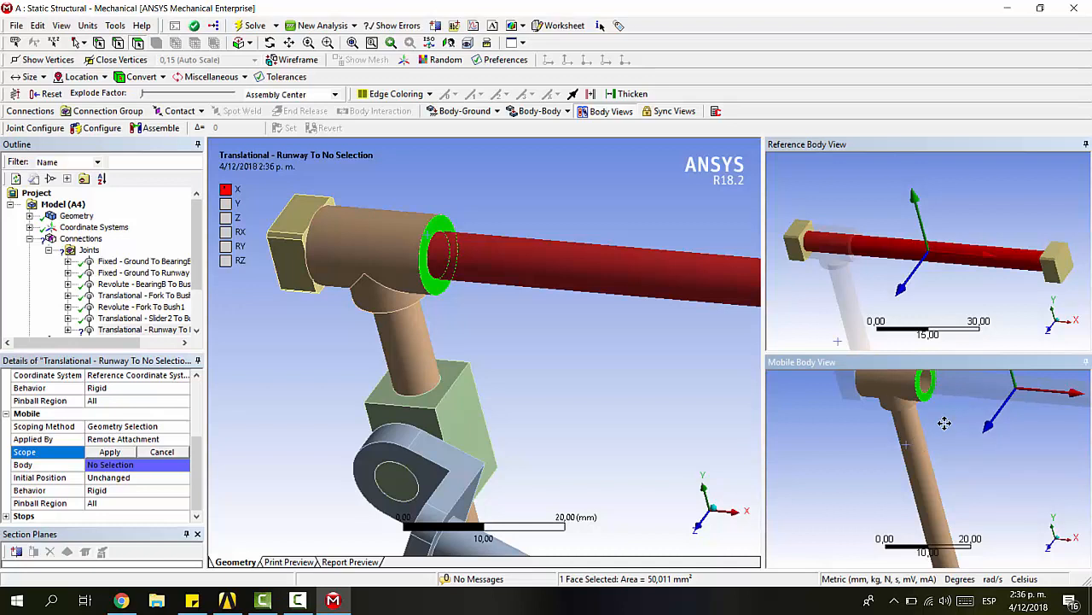
middle_click_drag(944, 424, 882, 478, "ctrl")
scroll(873, 437, "up", 5)
middle_click_drag(876, 439, 1058, 530, "ctrl")
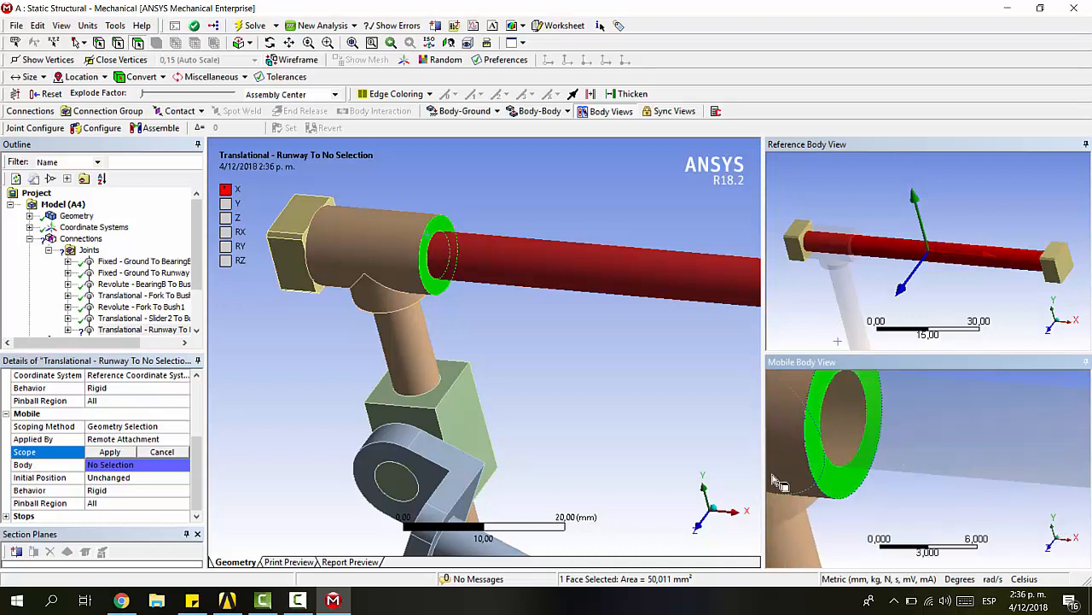
middle_click_drag(779, 482, 873, 458)
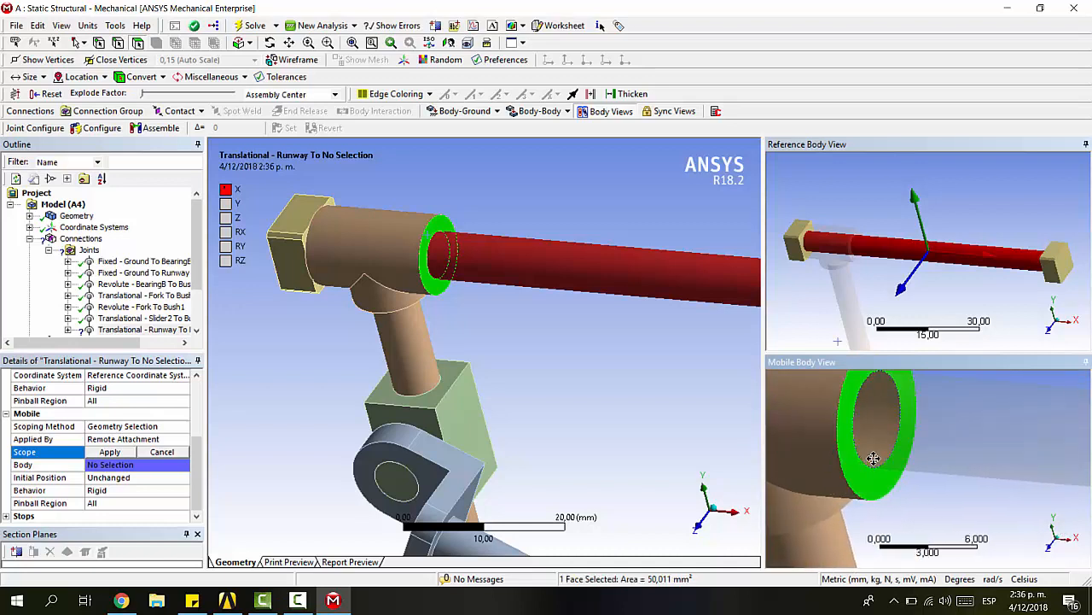
left_click(869, 433)
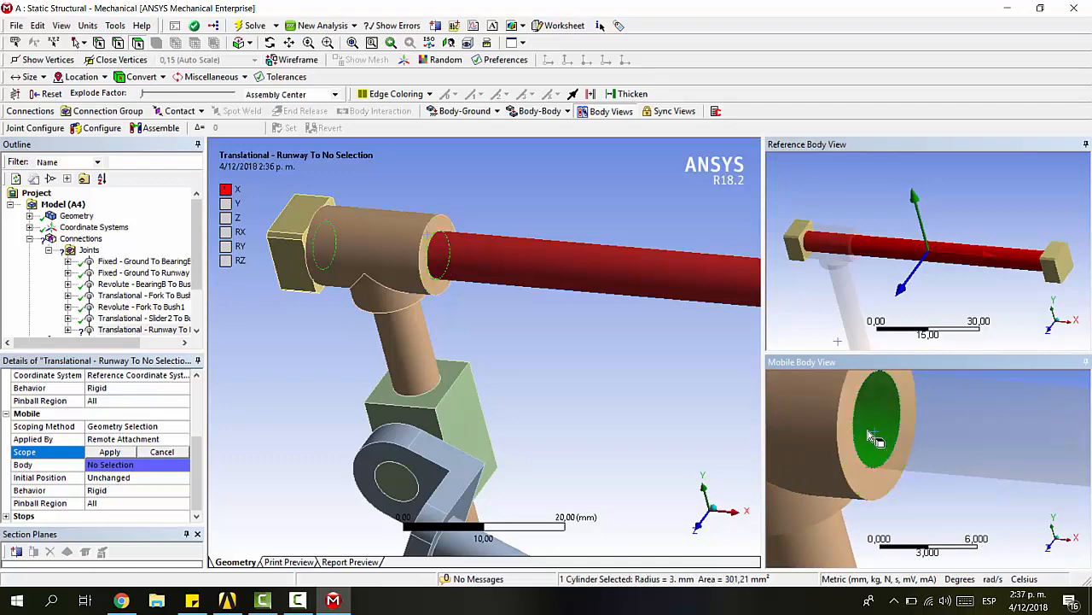
left_click(116, 453)
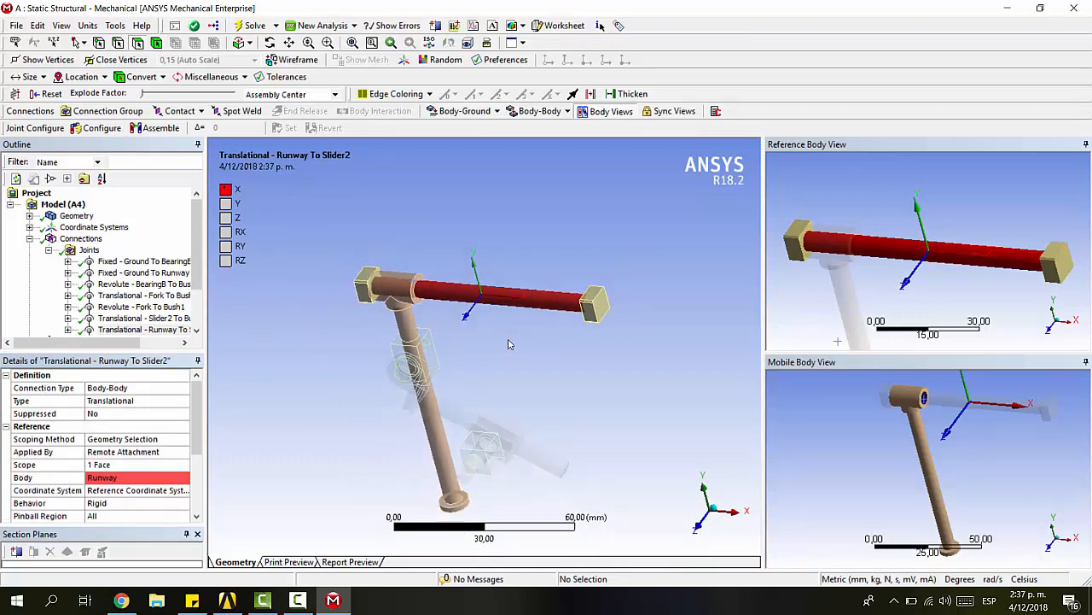
Step: Review the two fixed ground joints and the BearingB-to-Bush2 revolute joint, checking their scoped bodies and free axes
left_click(89, 249)
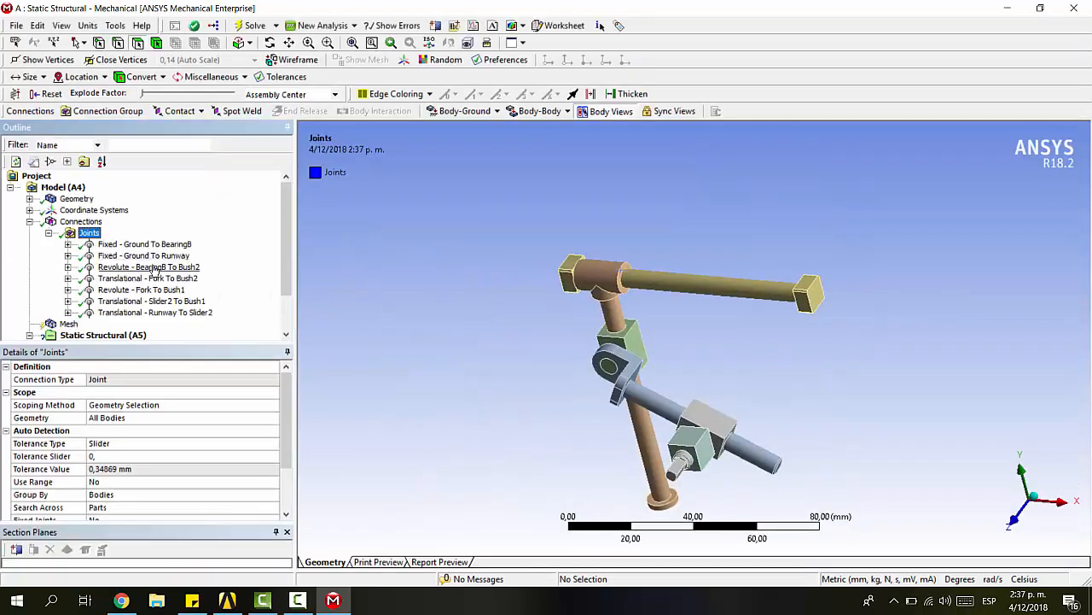
left_click(137, 245)
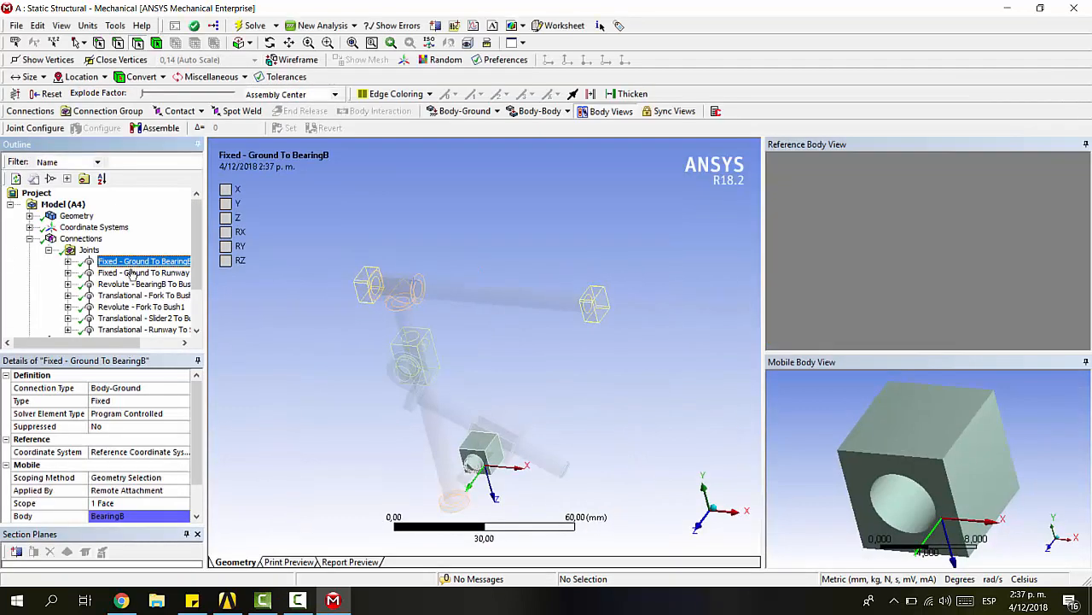
left_click(132, 273)
left_click(132, 284)
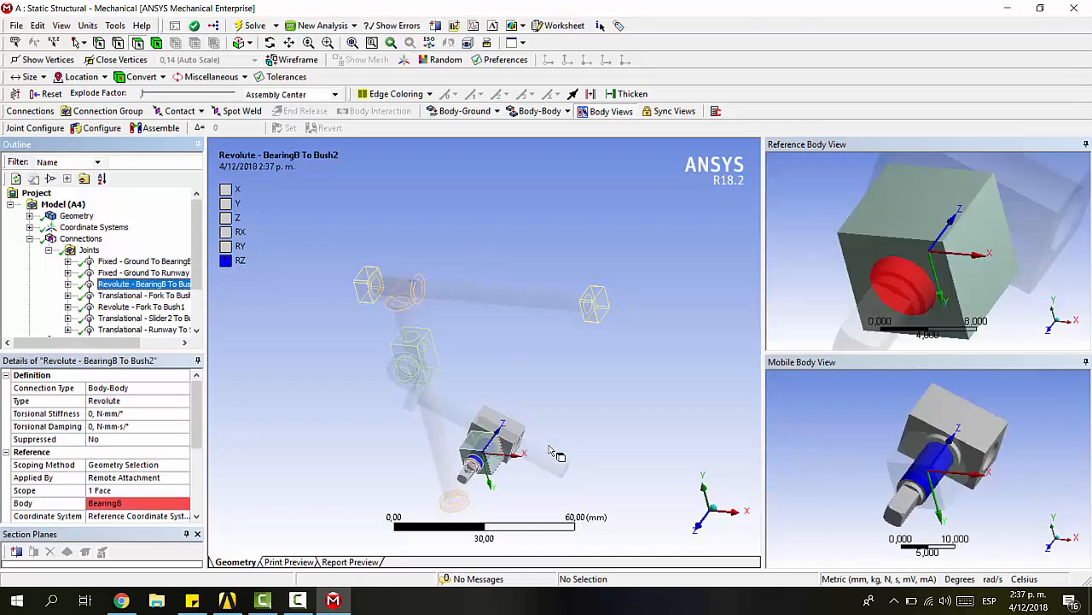
left_click_drag(607, 436, 299, 338)
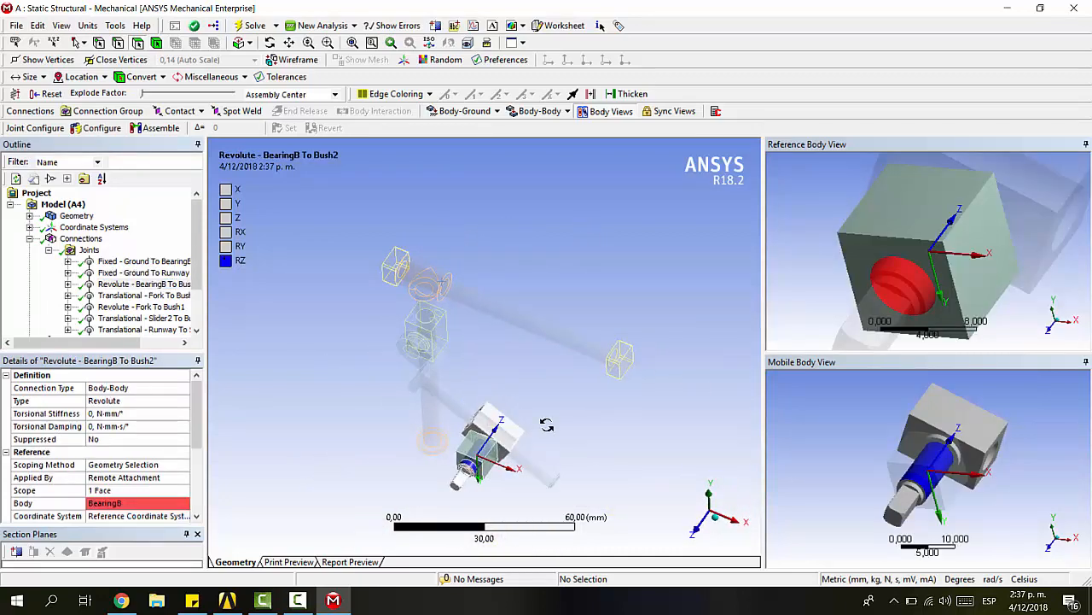
left_click_drag(546, 425, 462, 481)
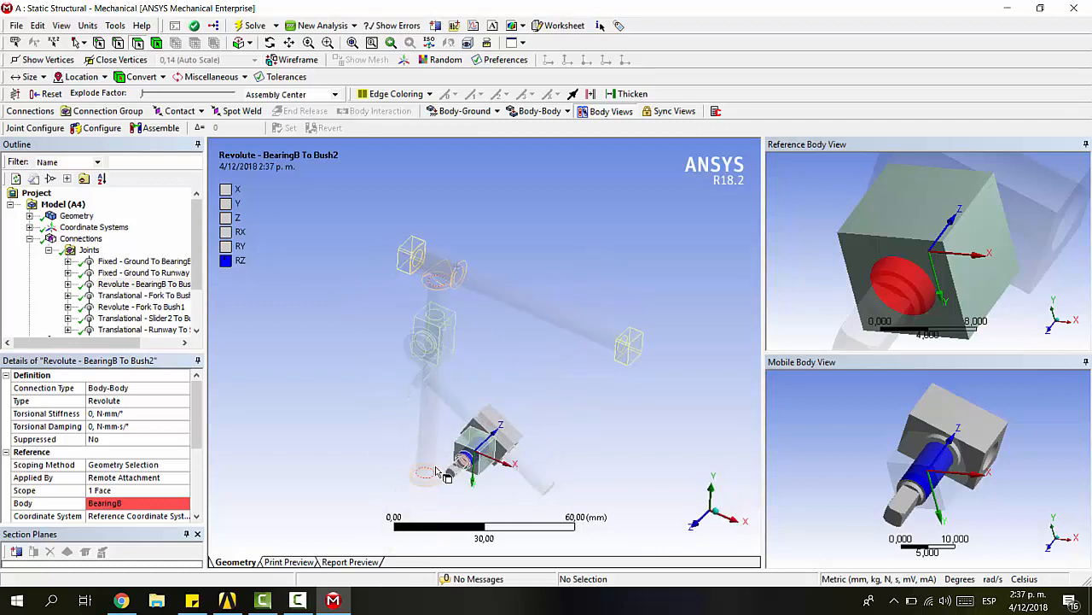
Step: Test the linkage's motion by configuring the BearingB-to-Bush2 revolute joint and rotating it, and return to an isometric view of the Joints group
left_click(99, 131)
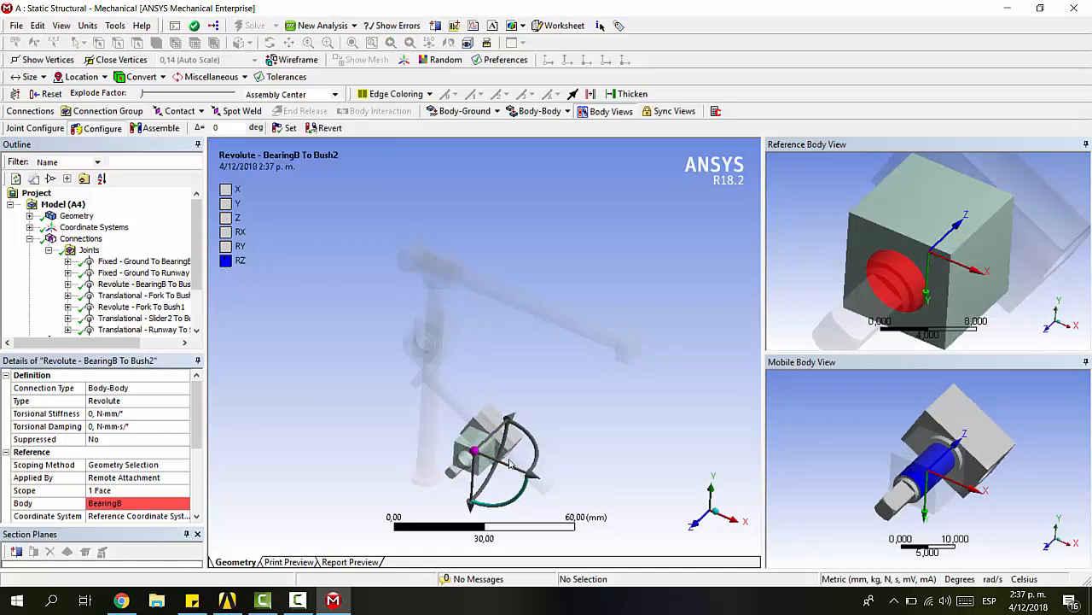
left_click_drag(536, 472, 454, 461)
scroll(537, 352, "up", 5)
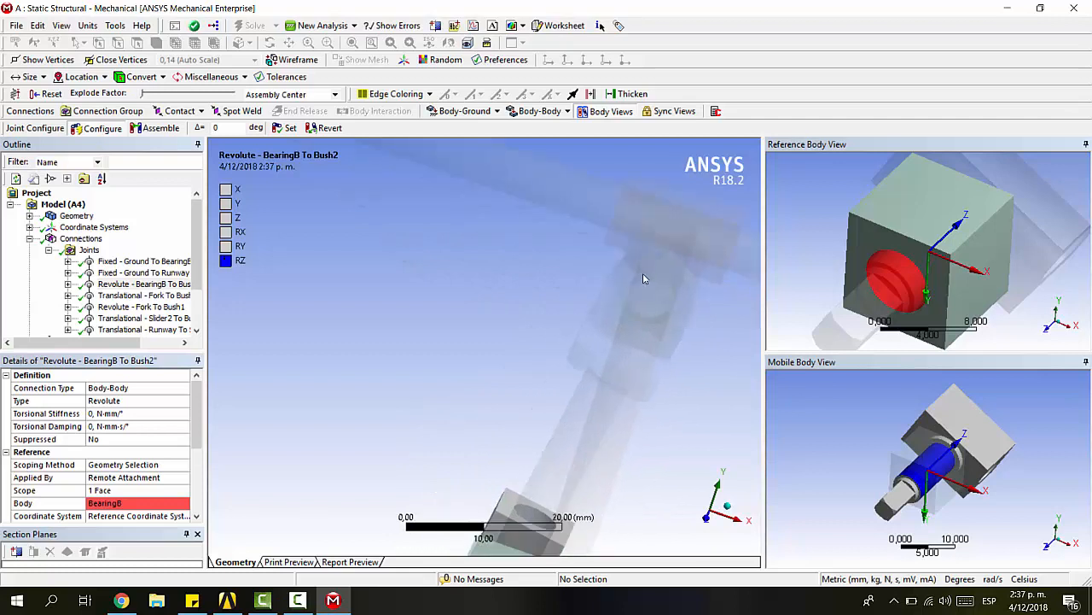
middle_click_drag(593, 321, 656, 389)
scroll(656, 388, "down", 2)
middle_click_drag(601, 410, 566, 285, "ctrl")
left_click_drag(408, 429, 427, 384)
scroll(407, 317, "down", 3)
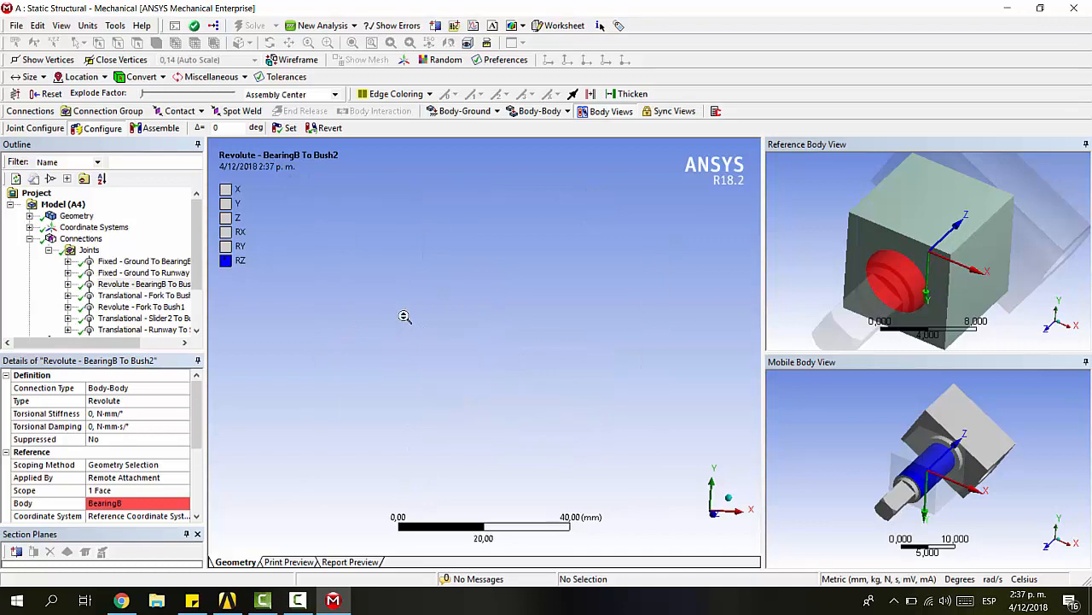
left_click(89, 249)
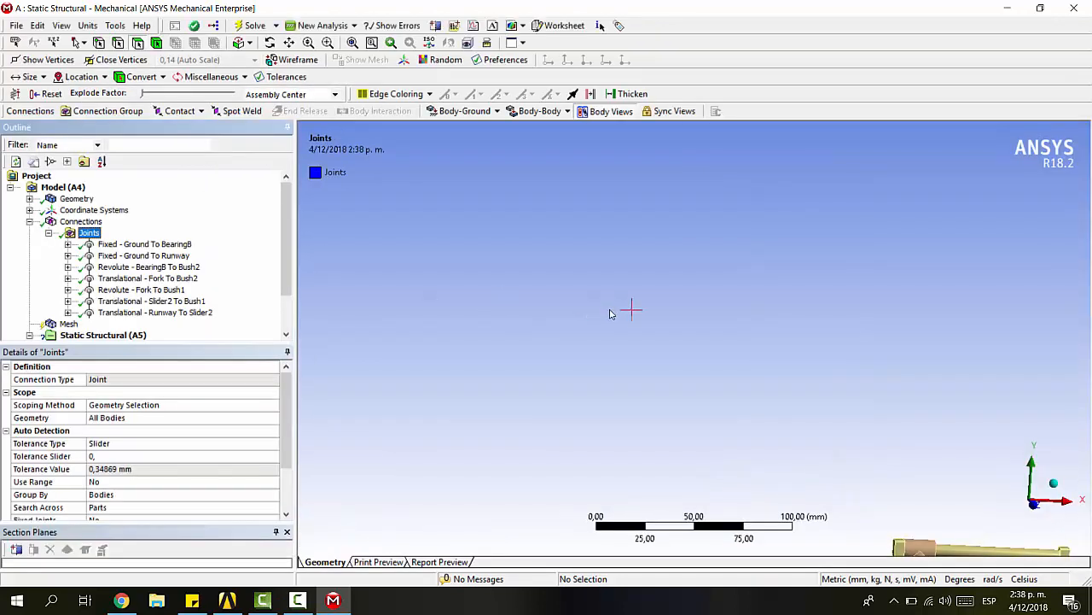
left_click(1053, 483)
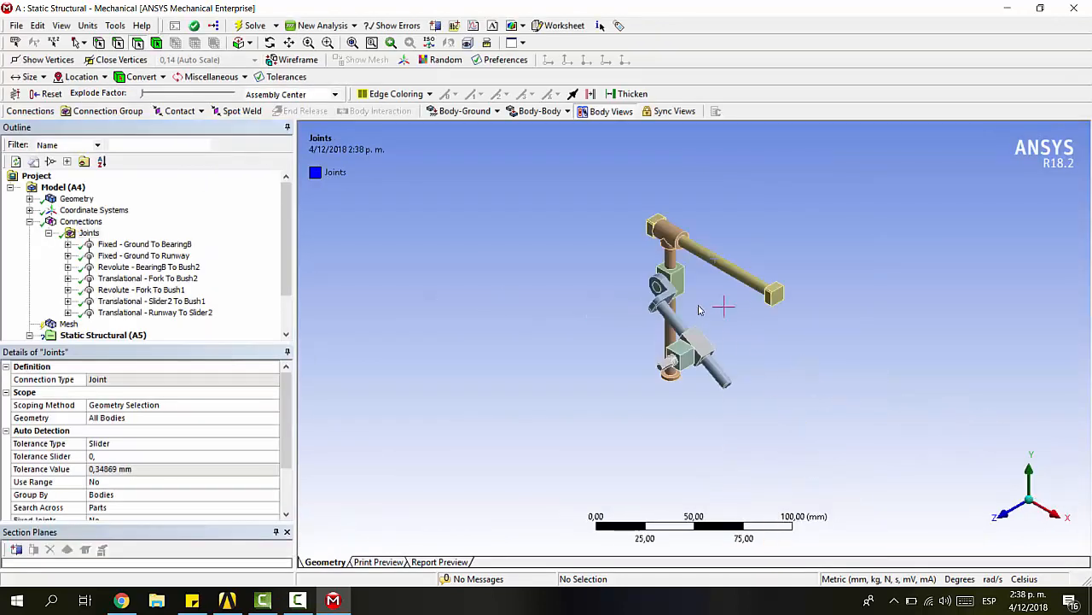
Step: Examine Slider2's head on the Runway rod and its connection to Bush1 and Fork from several angles
scroll(698, 310, "up", 4)
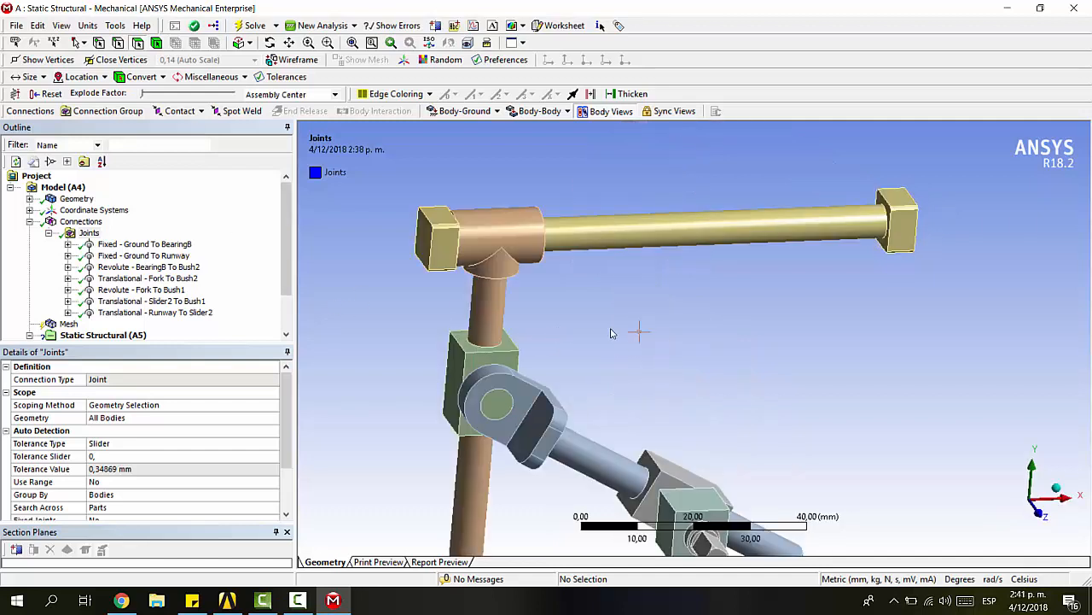
scroll(611, 333, "up", 1)
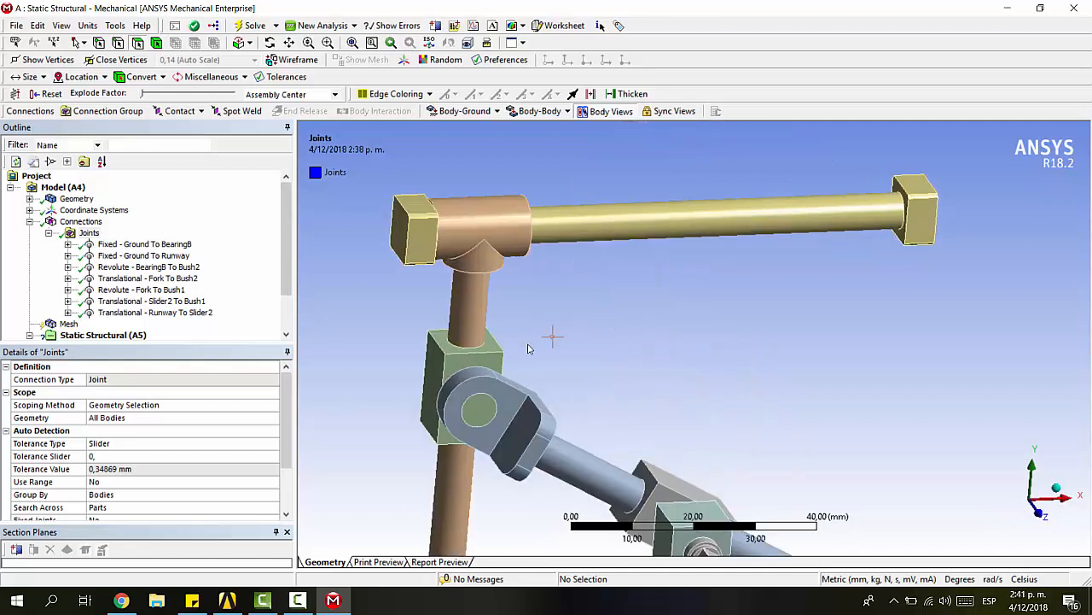
middle_click_drag(627, 371, 560, 312)
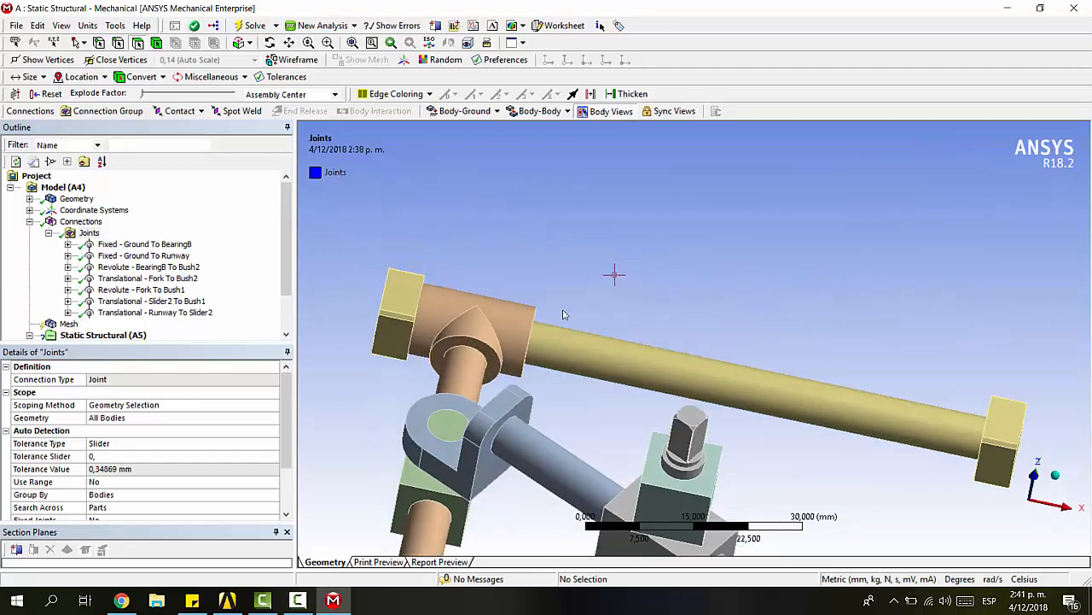
middle_click_drag(581, 375, 649, 446)
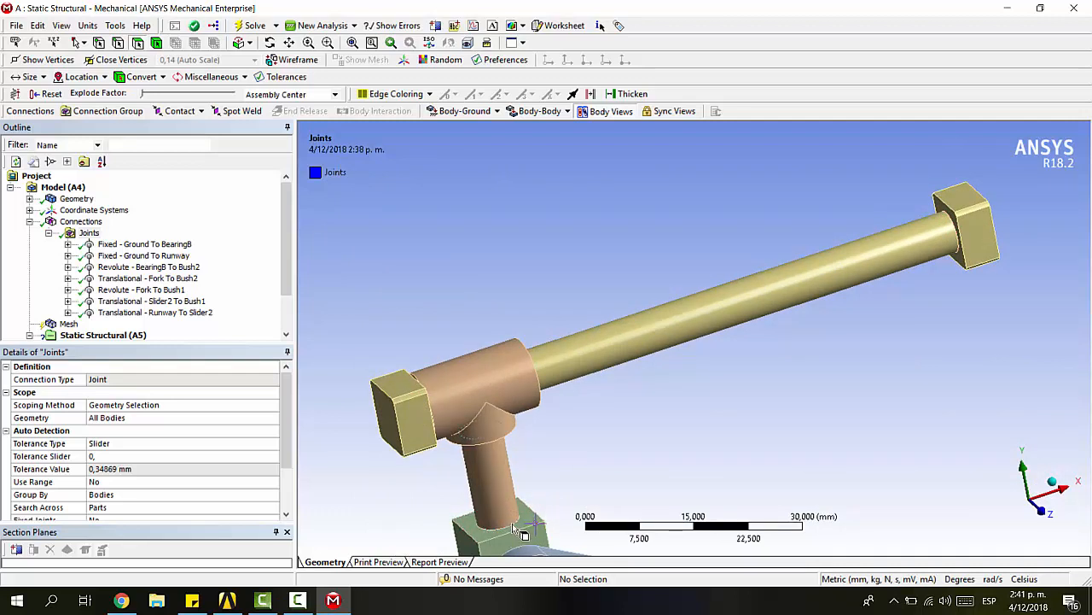
scroll(512, 523, "up", 1)
middle_click_drag(512, 523, 548, 495, "ctrl")
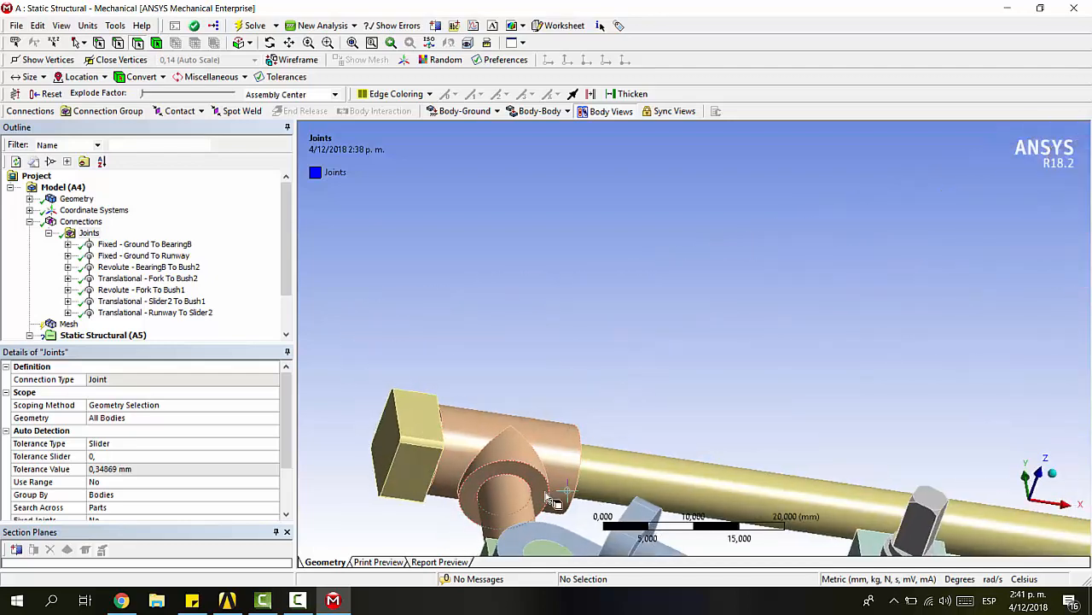
scroll(675, 516, "down", 4)
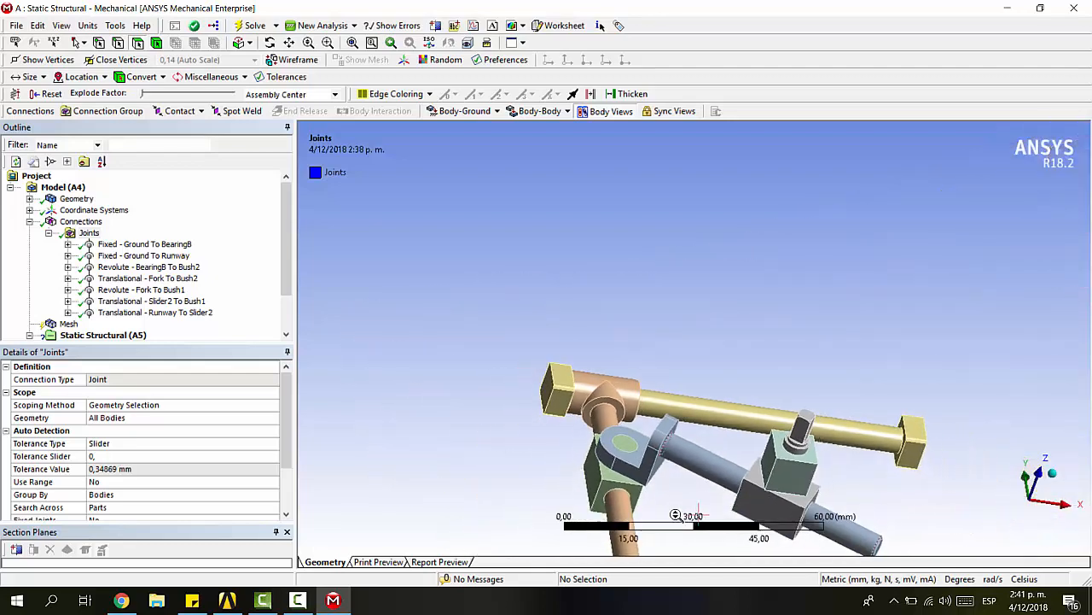
scroll(675, 516, "down", 1)
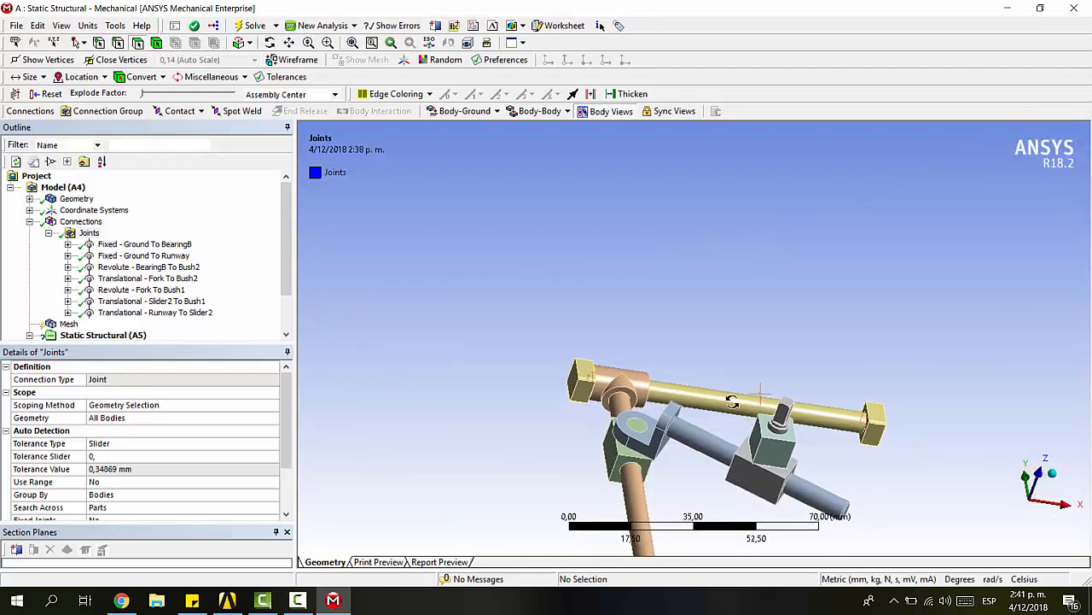
Step: Select the annular underside of Slider2's head together with the top face of the Bush1 block for a distance measurement
mouse_move(732, 401)
middle_mouse_down()
mouse_move(744, 506)
mouse_move(727, 391)
middle_mouse_up()
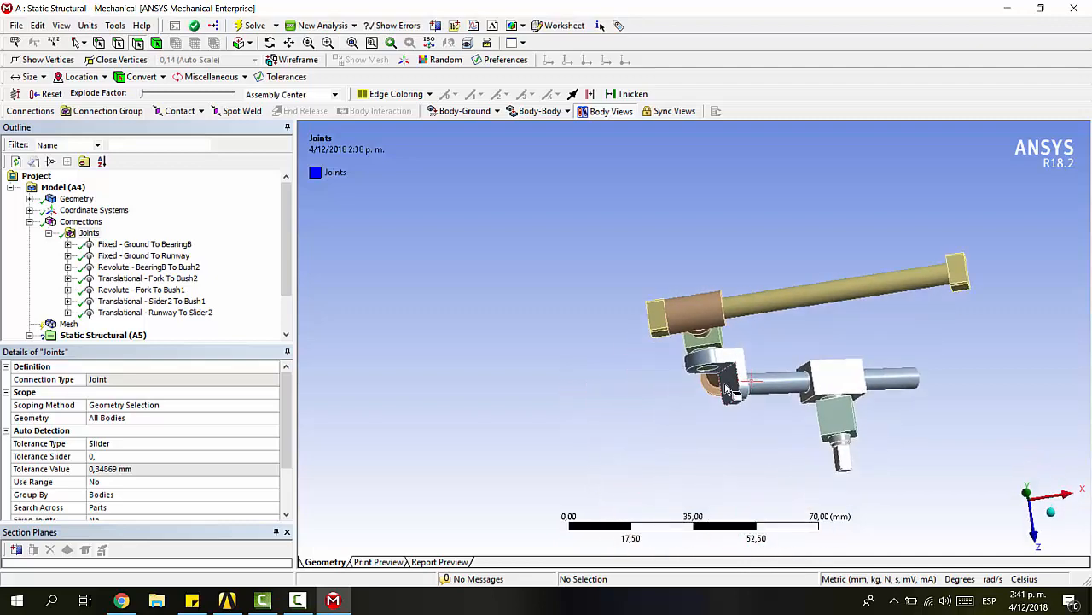
scroll(768, 440, "up", 2)
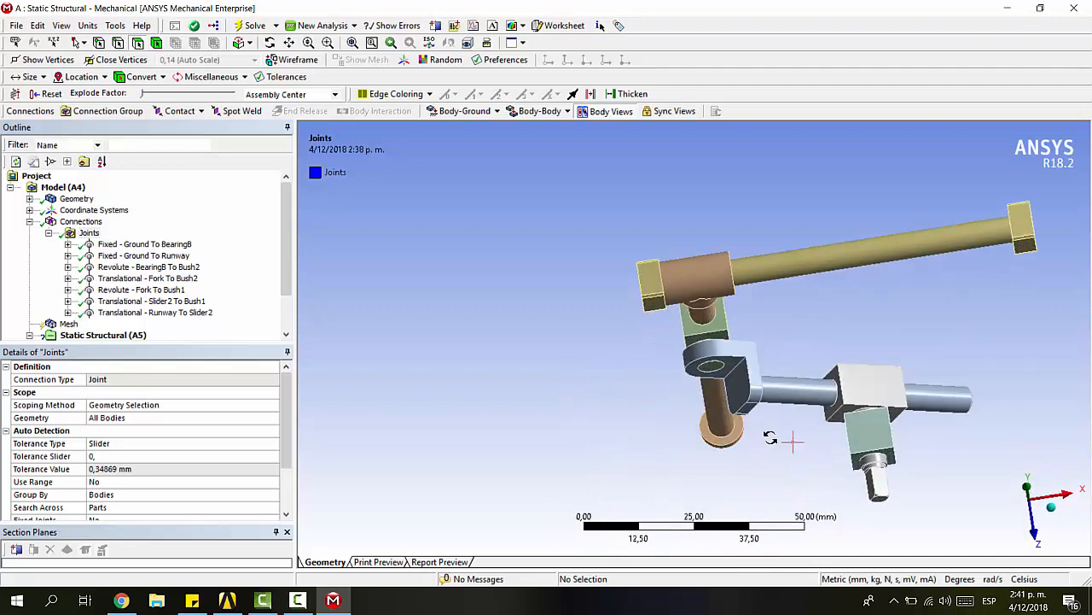
middle_click_drag(770, 437, 794, 375)
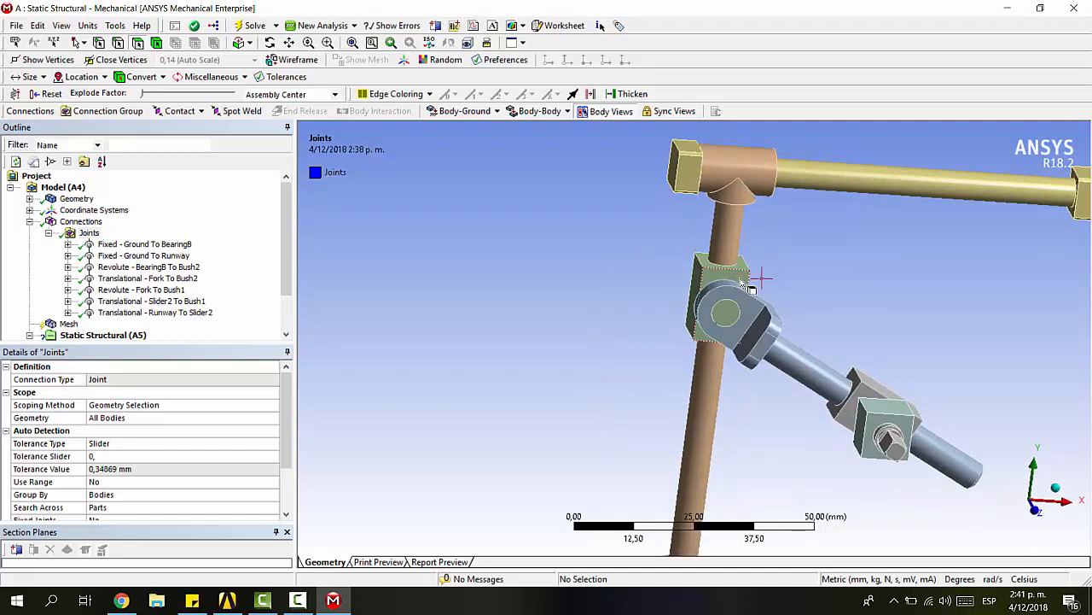
middle_click_drag(779, 250, 739, 203)
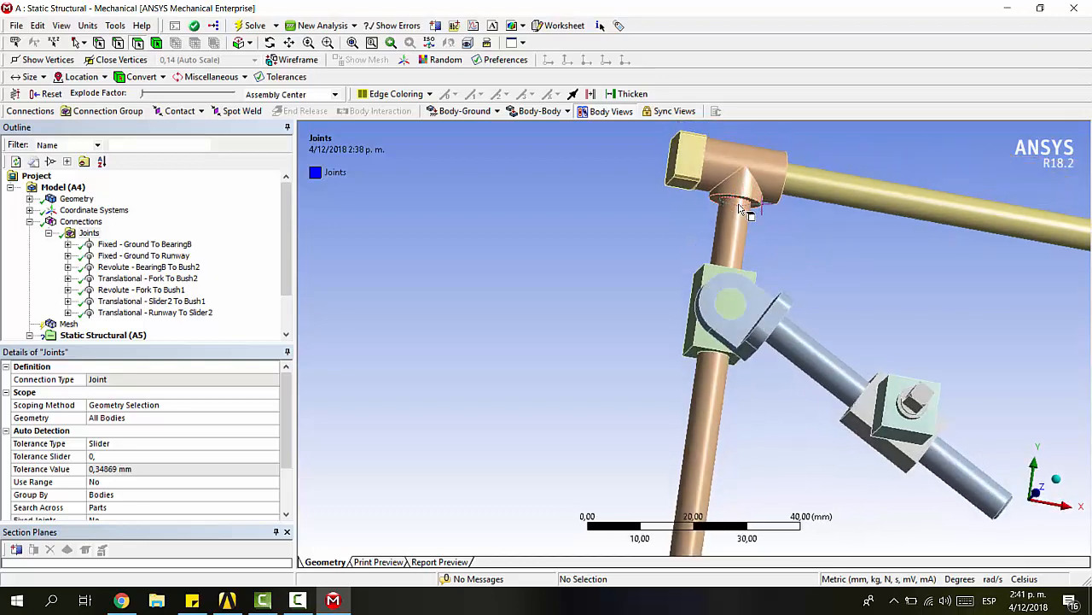
scroll(753, 210, "up", 3)
middle_click_drag(808, 165, 765, 296, "ctrl")
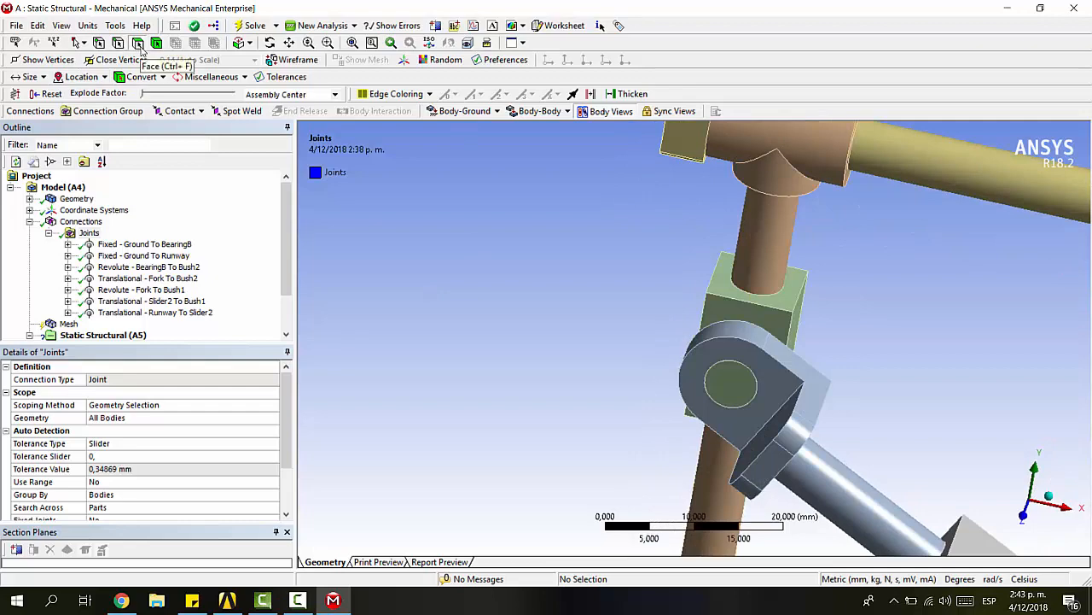
middle_click_drag(771, 241, 794, 199)
scroll(864, 299, "up", 4)
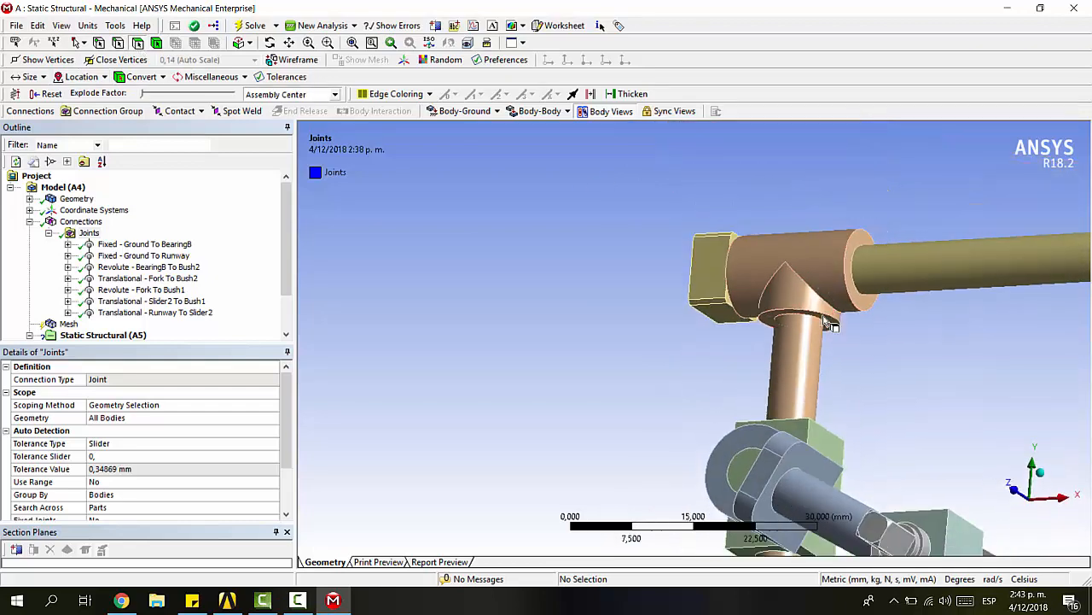
left_click(863, 300)
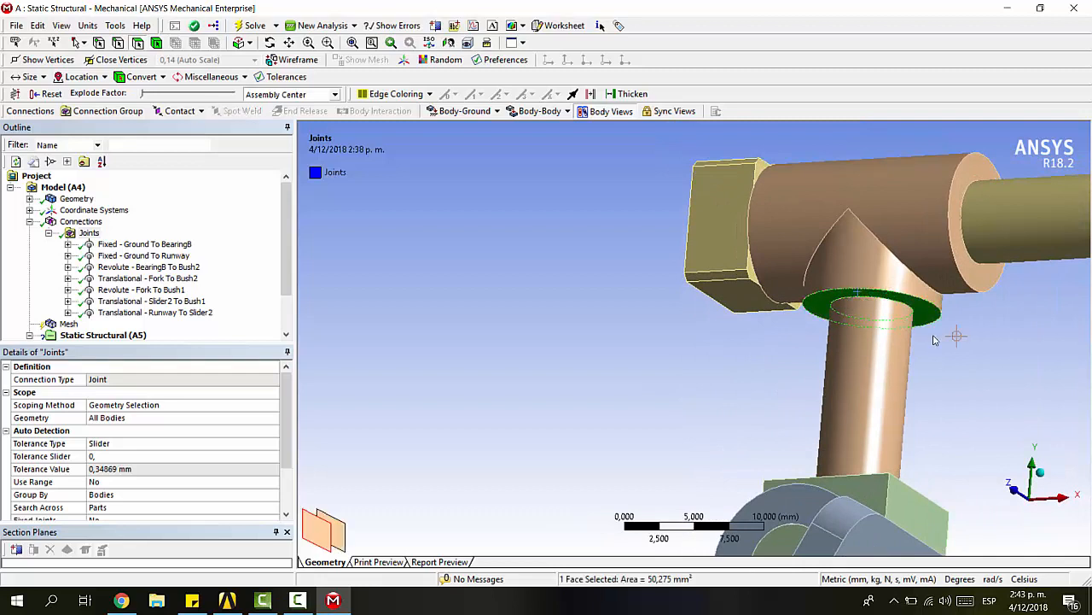
middle_click_drag(956, 337, 921, 310)
left_click(896, 252, "ctrl")
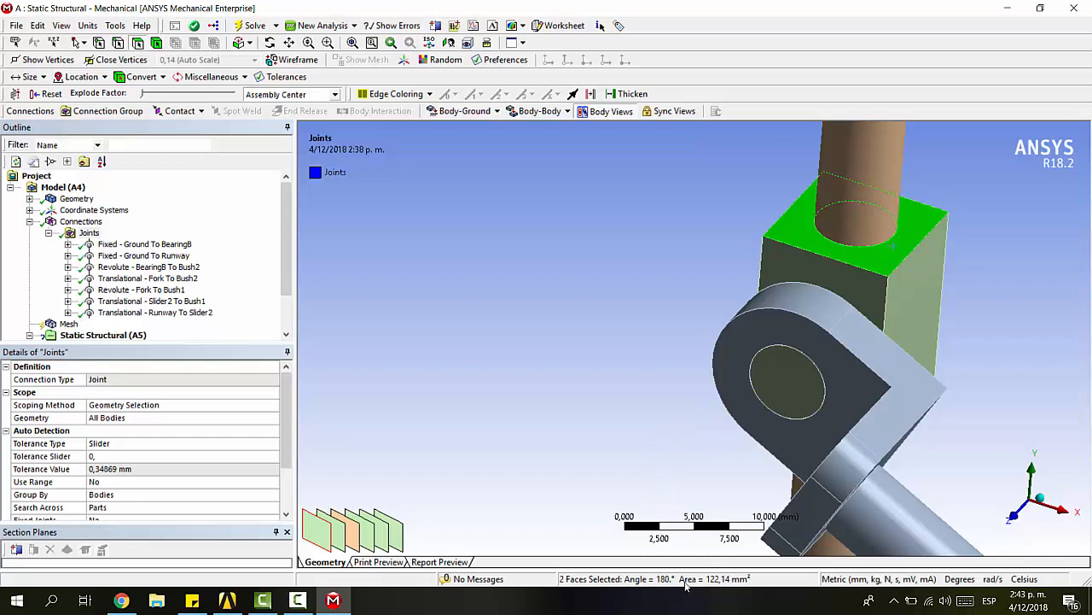
Step: Show the Selection Information for the two picked faces and undock both it and the Section Planes window
left_click(594, 580)
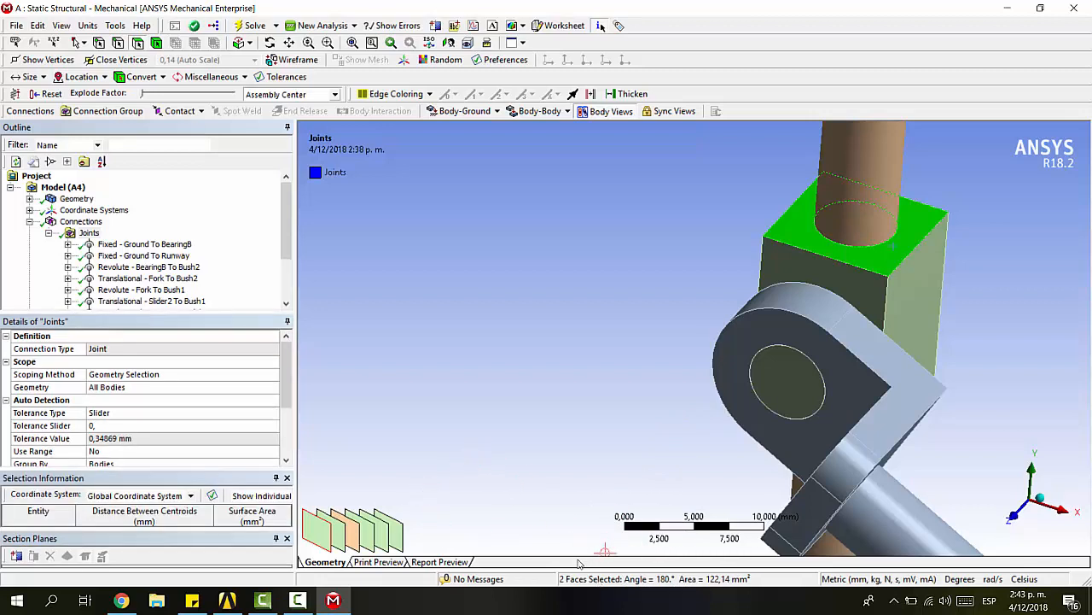
left_click(581, 579)
left_click_drag(134, 536, 436, 451)
left_click_drag(418, 399, 415, 239)
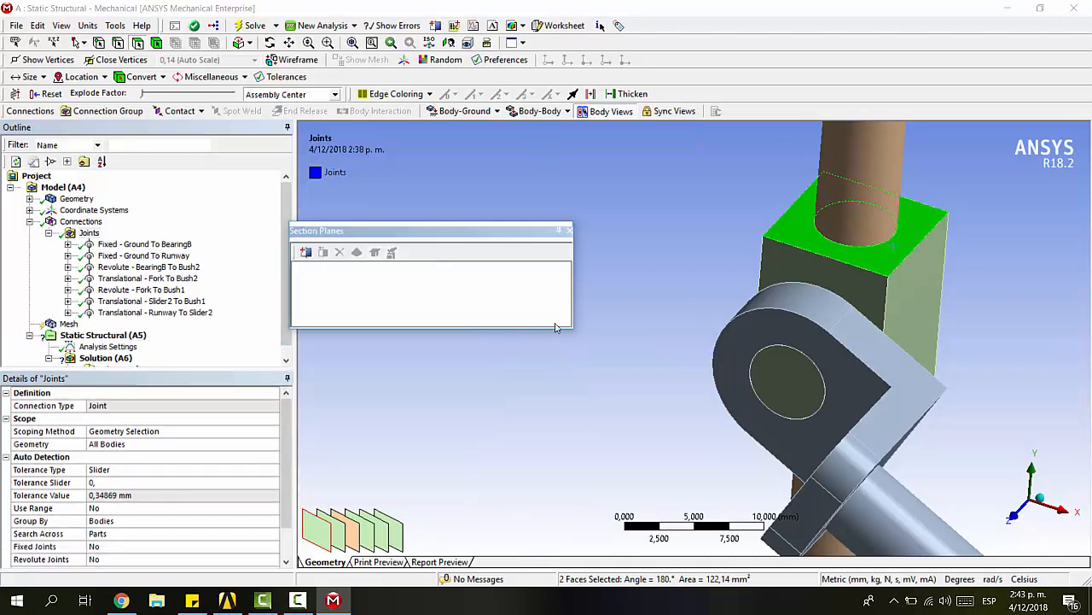
left_click_drag(574, 330, 601, 366)
left_click(604, 577)
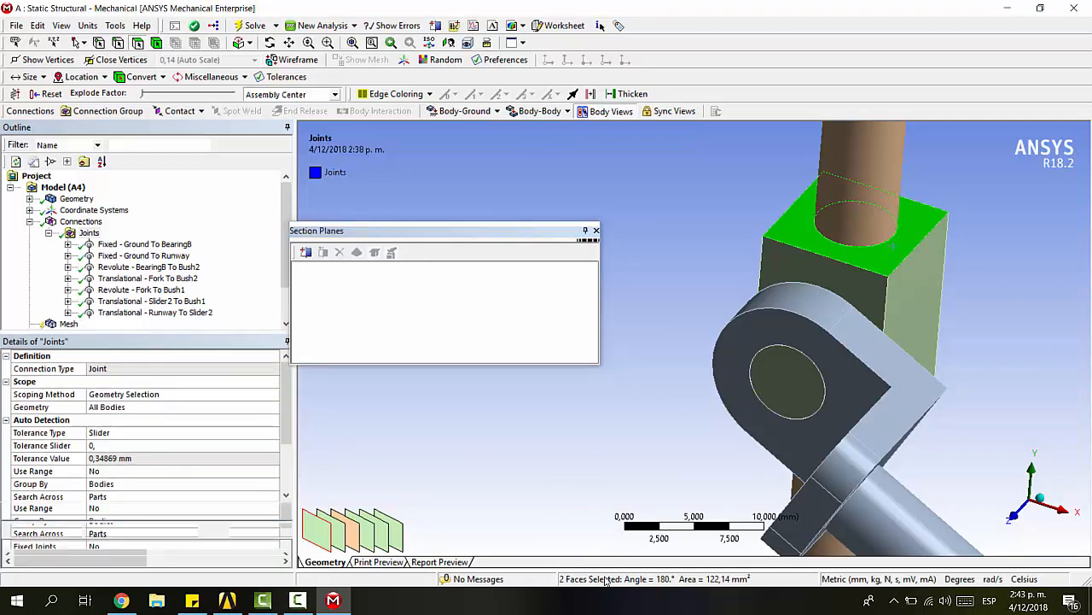
left_click_drag(191, 513, 576, 428)
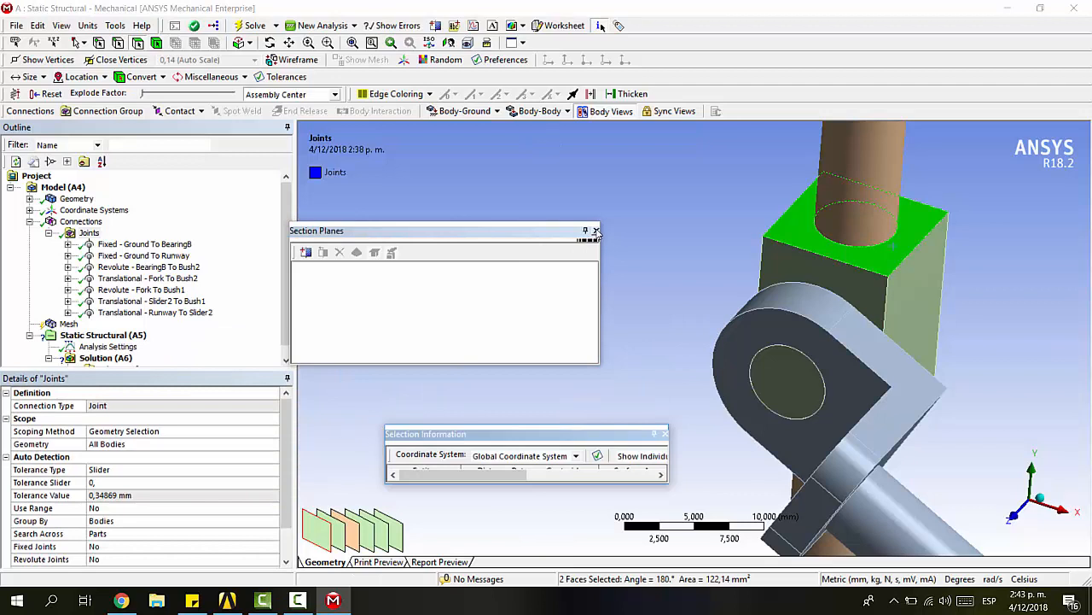
Step: Measure the distance between the two face centroids in the enlarged Selection Information table, with Section Planes moved aside, and close the table
left_click_drag(417, 232, 128, 578)
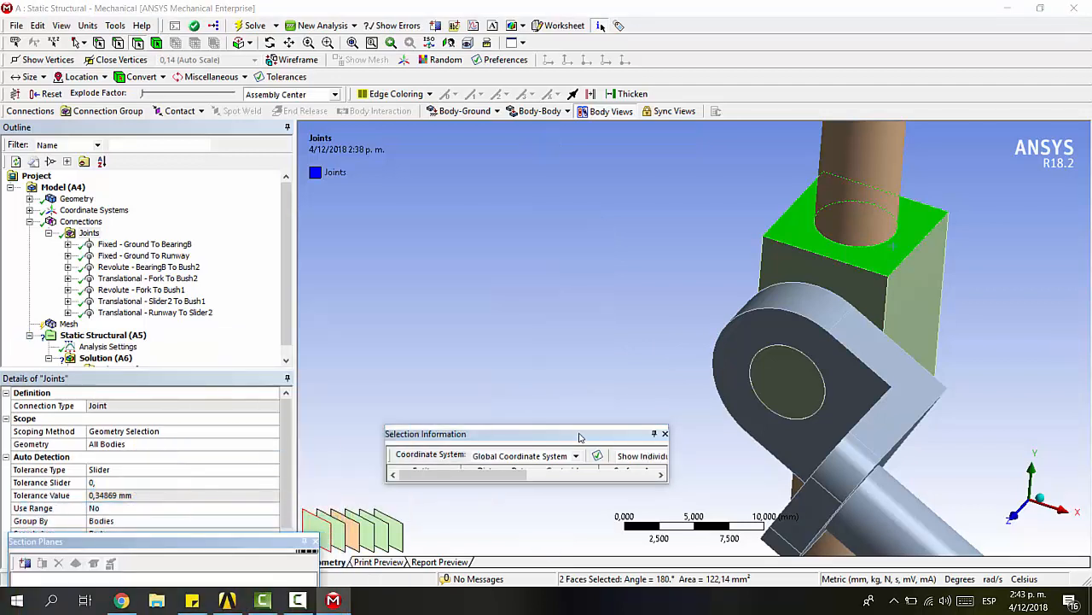
left_click_drag(580, 437, 527, 270)
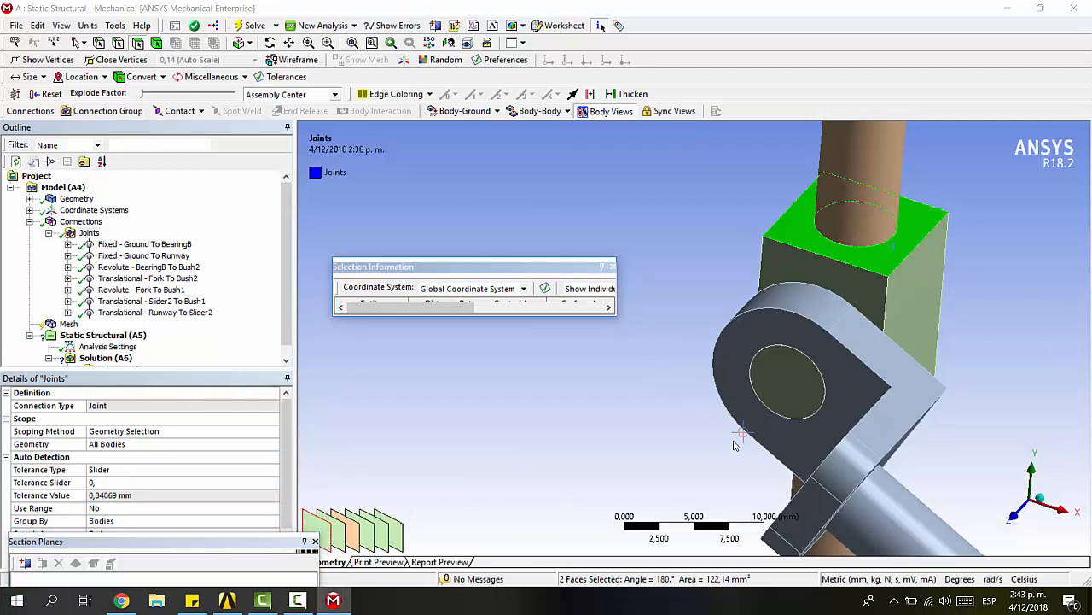
left_click_drag(616, 319, 899, 442)
left_click_drag(546, 271, 499, 220)
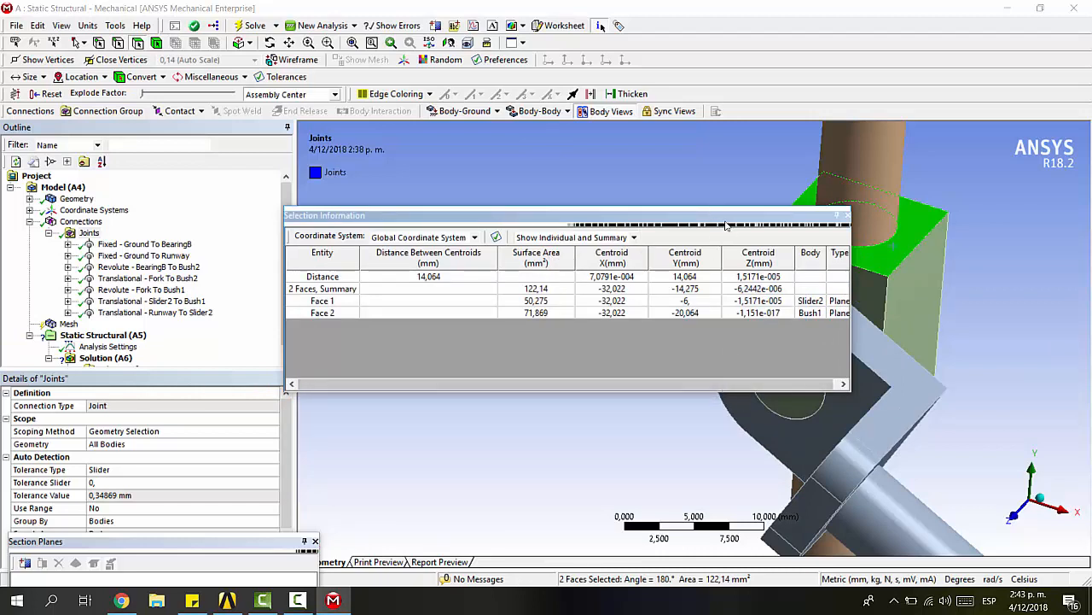
left_click_drag(691, 231, 637, 188)
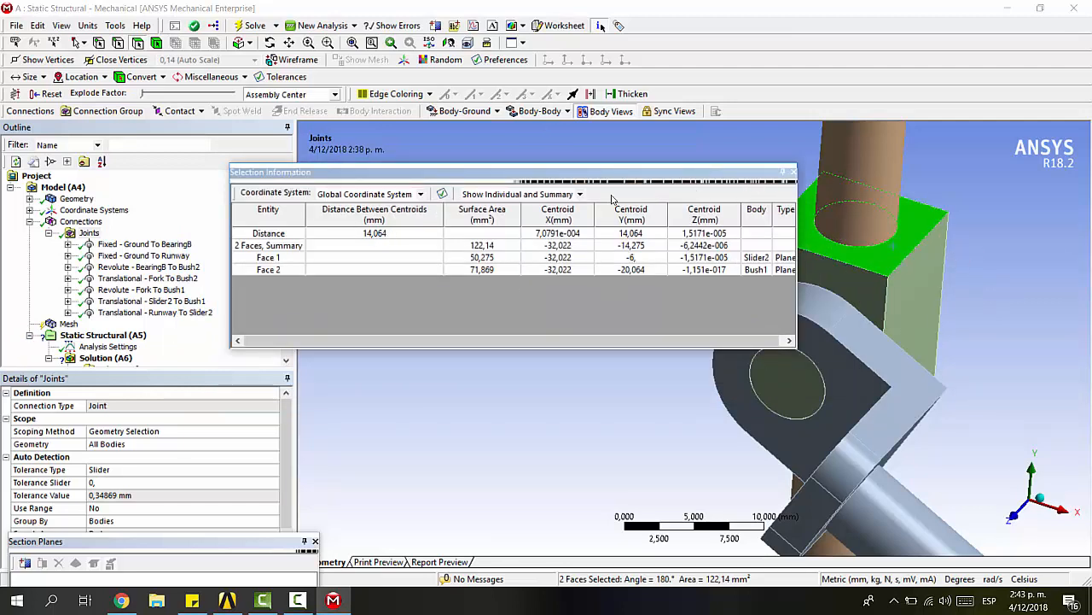
middle_click_drag(915, 189, 932, 222)
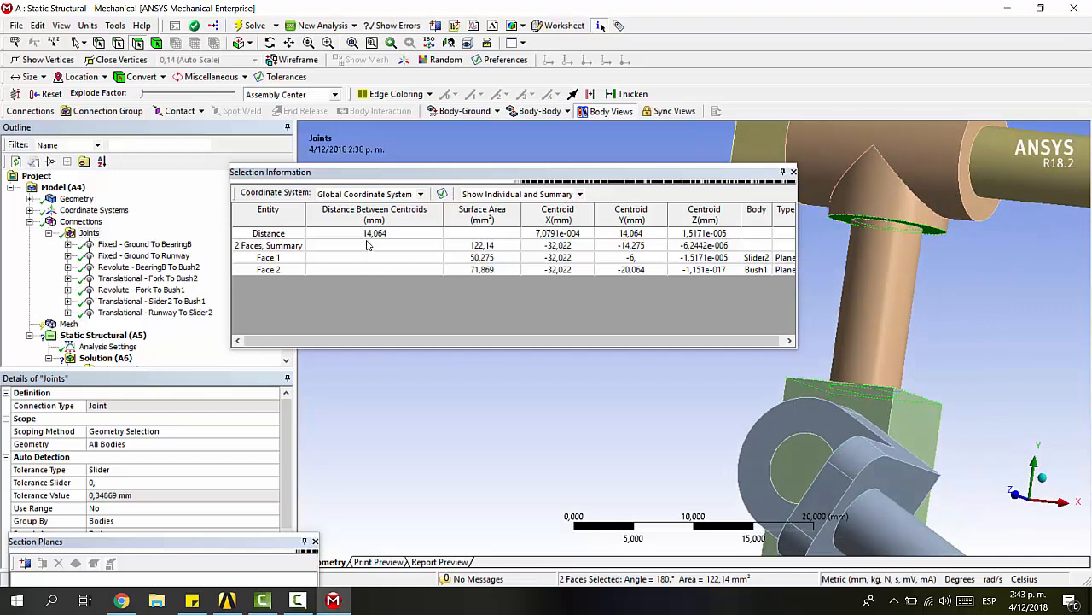
left_click(793, 172)
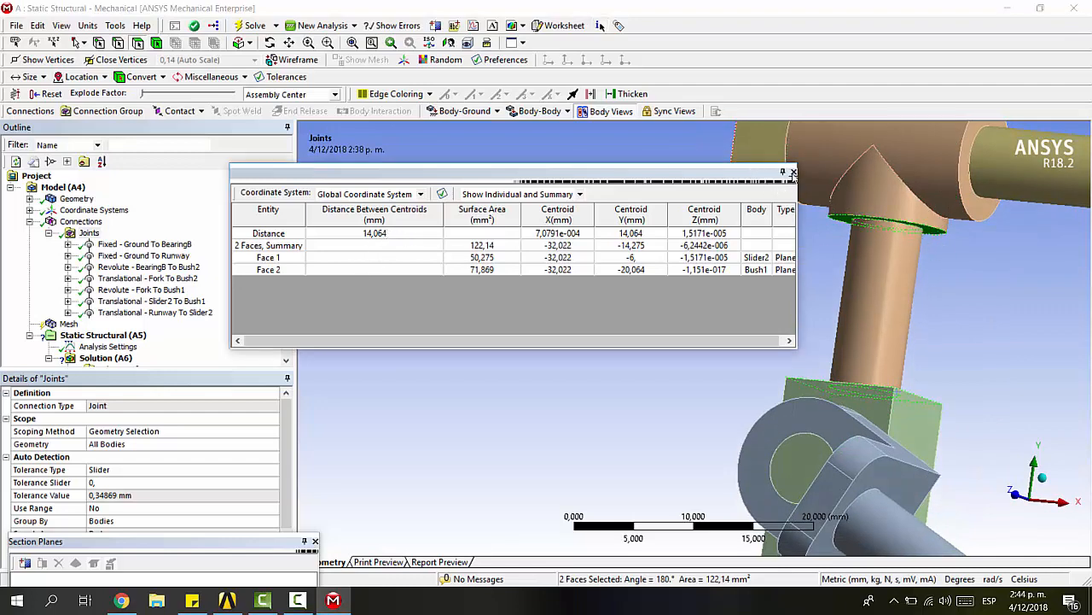
Step: Bring up the Slider2-to-Bush1 translational joint among the joints and clear the two-face selection
middle_click_drag(651, 254, 644, 261)
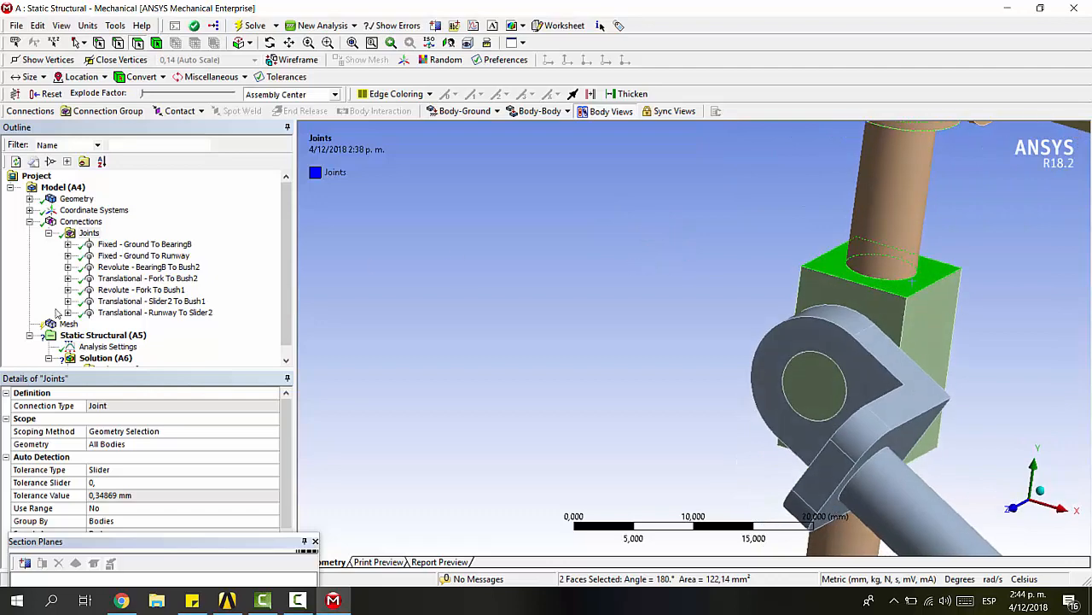
scroll(782, 361, "up", 3)
scroll(780, 361, "down", 8)
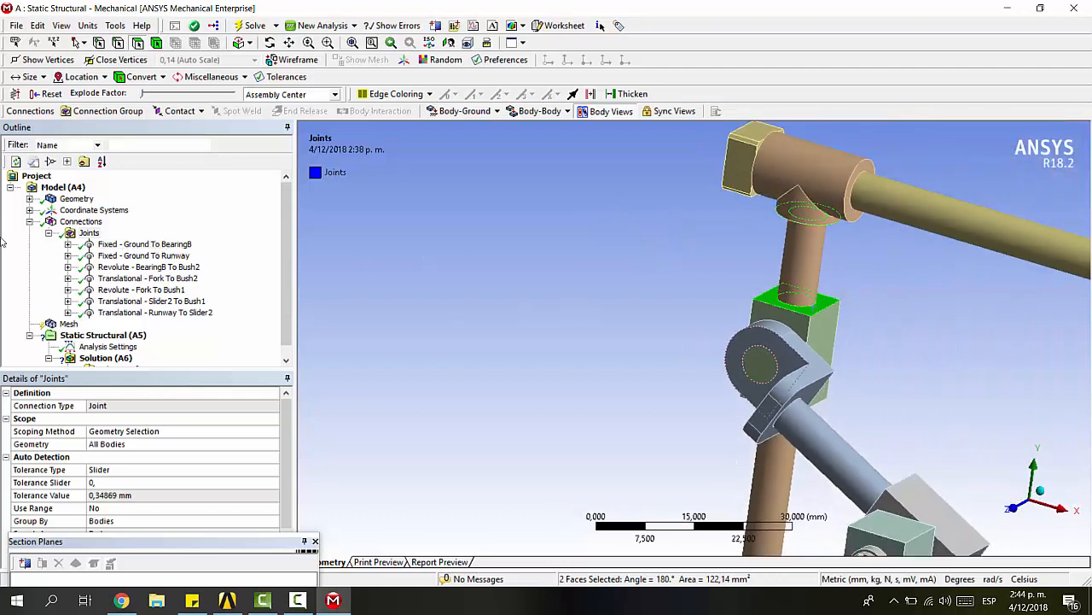
left_click(151, 280)
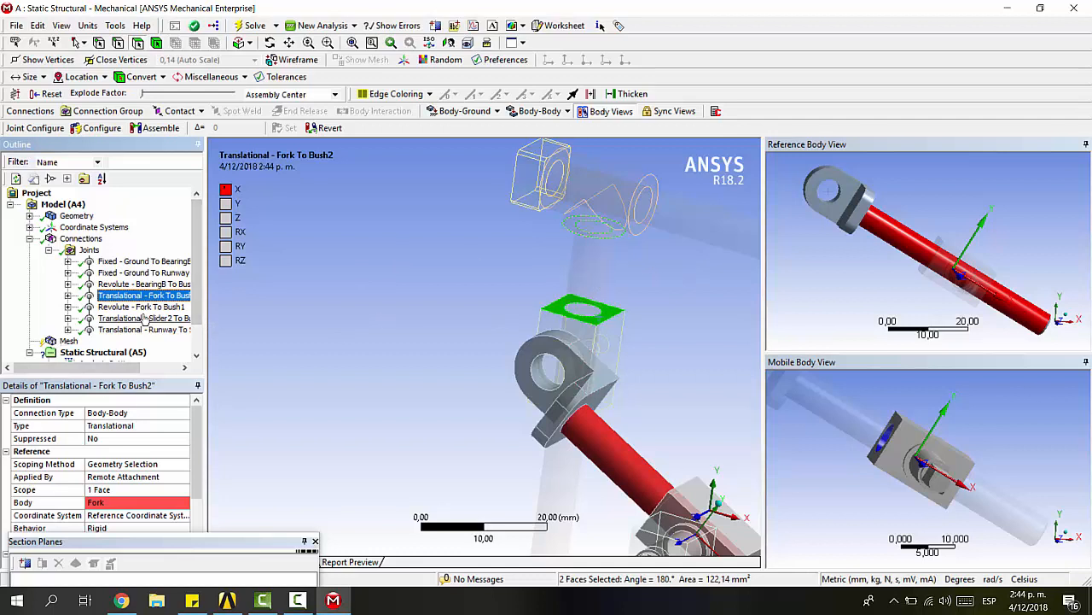
left_click(139, 284)
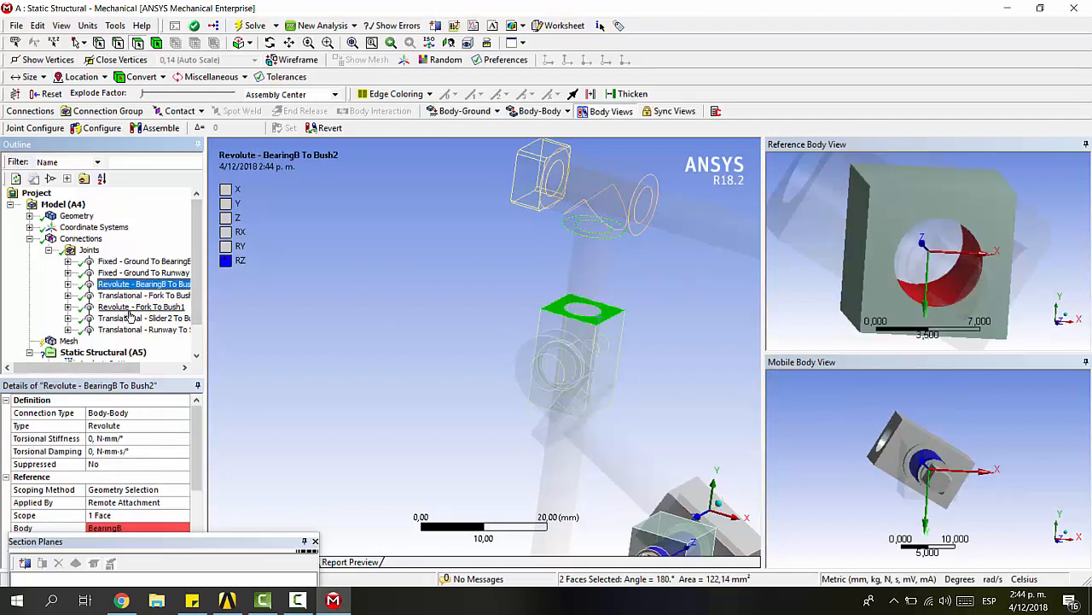
left_click(130, 318)
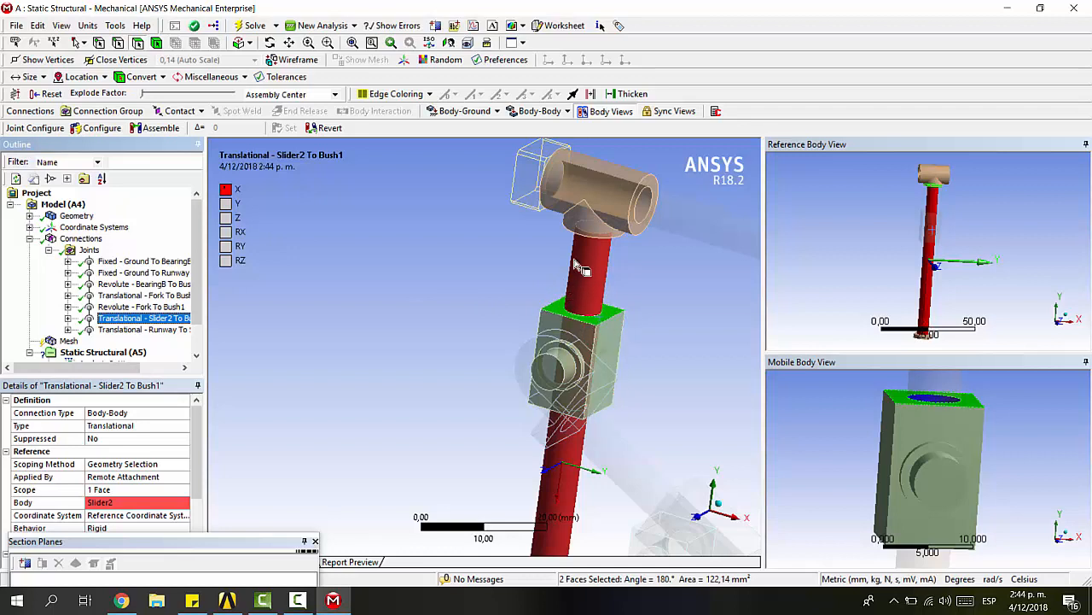
middle_click_drag(617, 293, 626, 252)
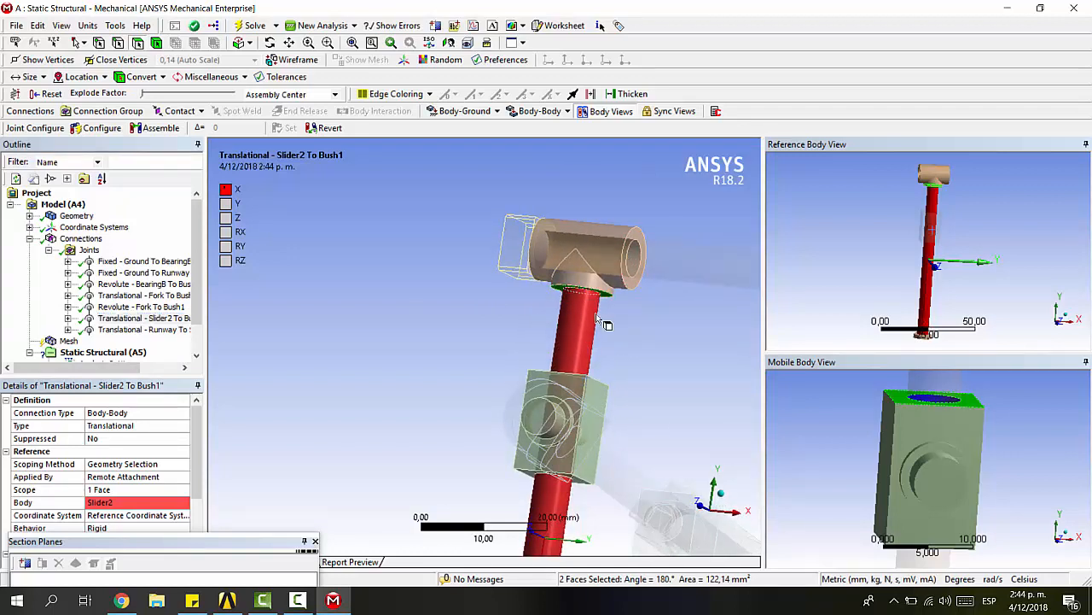
left_click(648, 349)
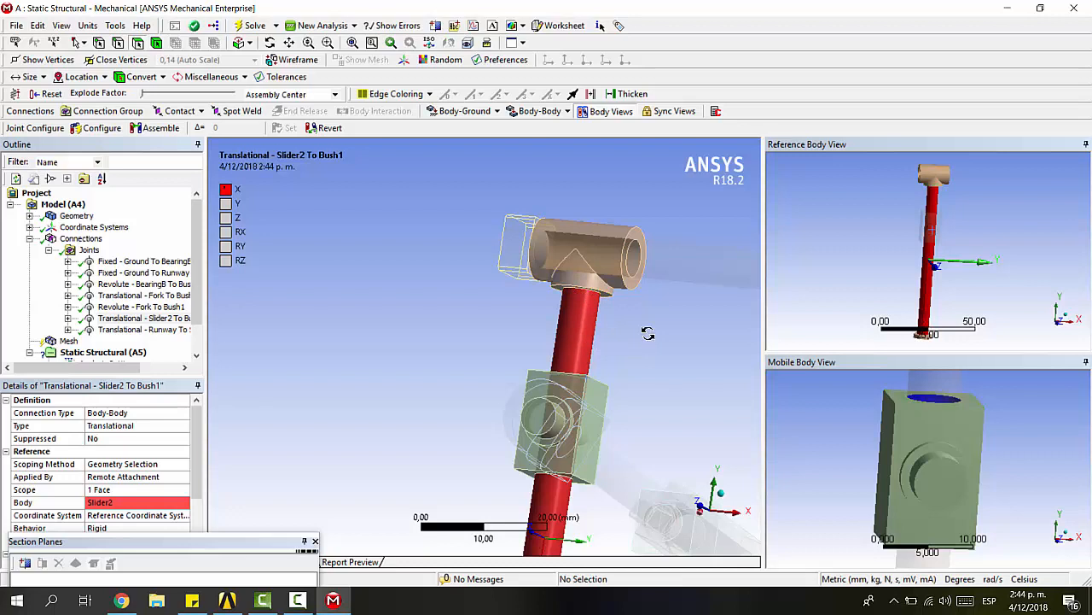
middle_click_drag(649, 333, 622, 367)
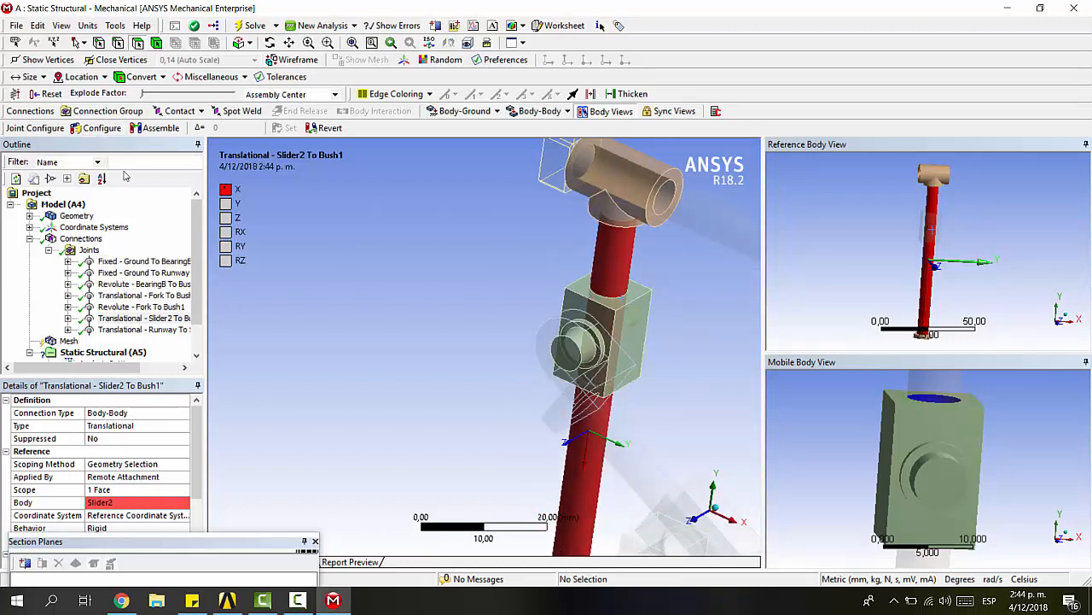
Step: Configure the Slider2-to-Bush1 translational joint with a displacement of -14 mm and set that position
left_click(111, 129)
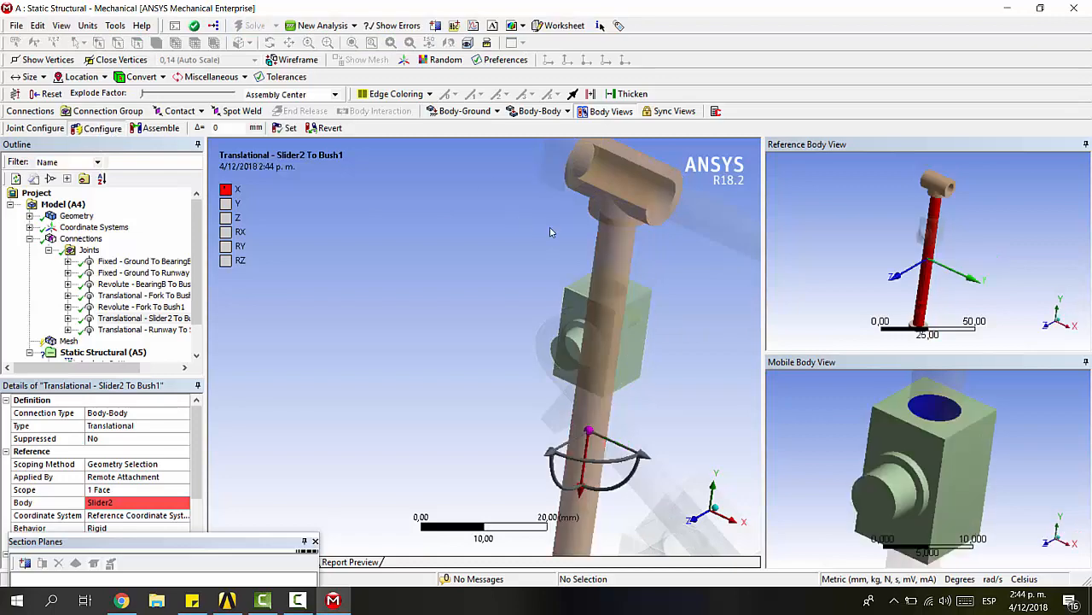
middle_click_drag(489, 338, 663, 507)
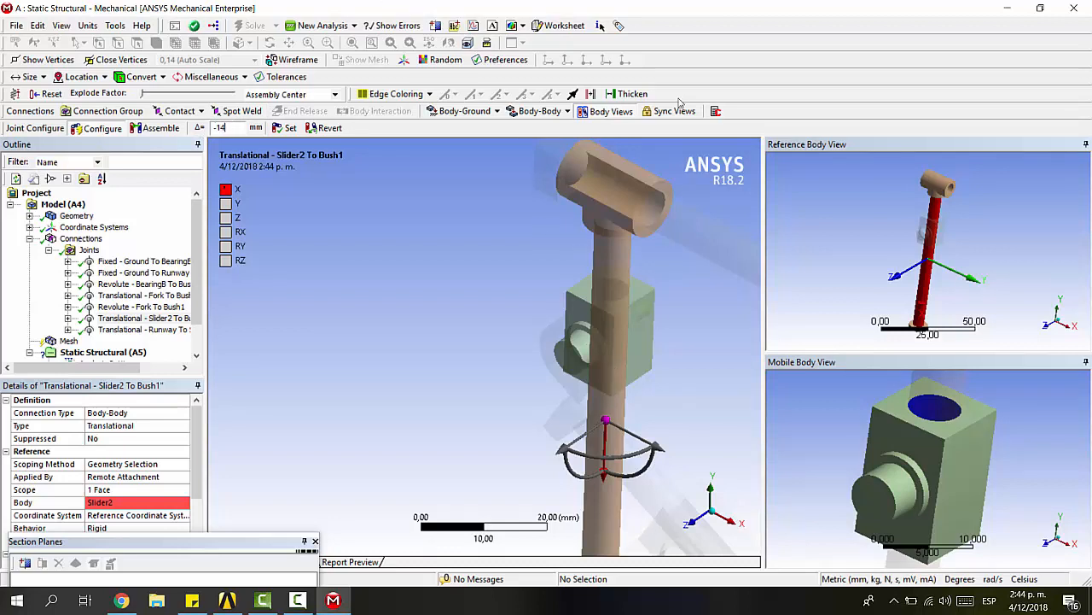
key("Return")
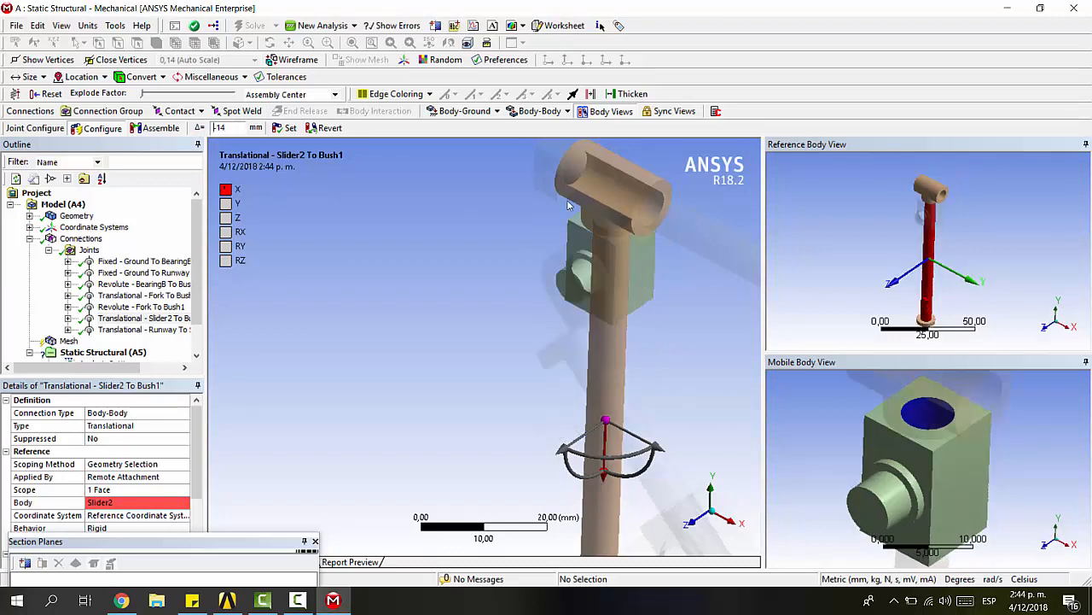
middle_click_drag(618, 312, 546, 345)
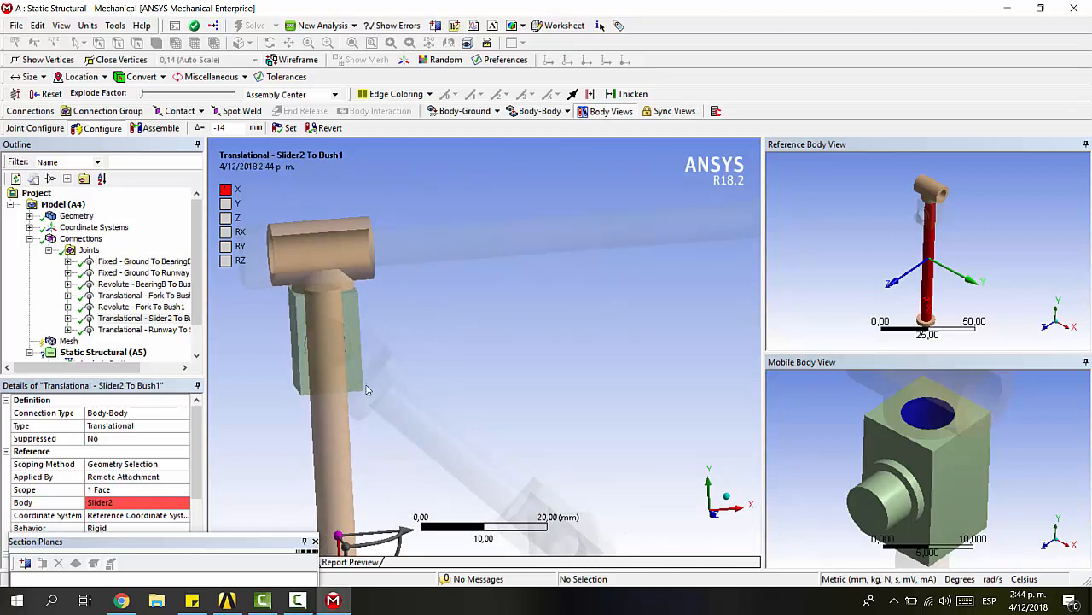
left_click(287, 128)
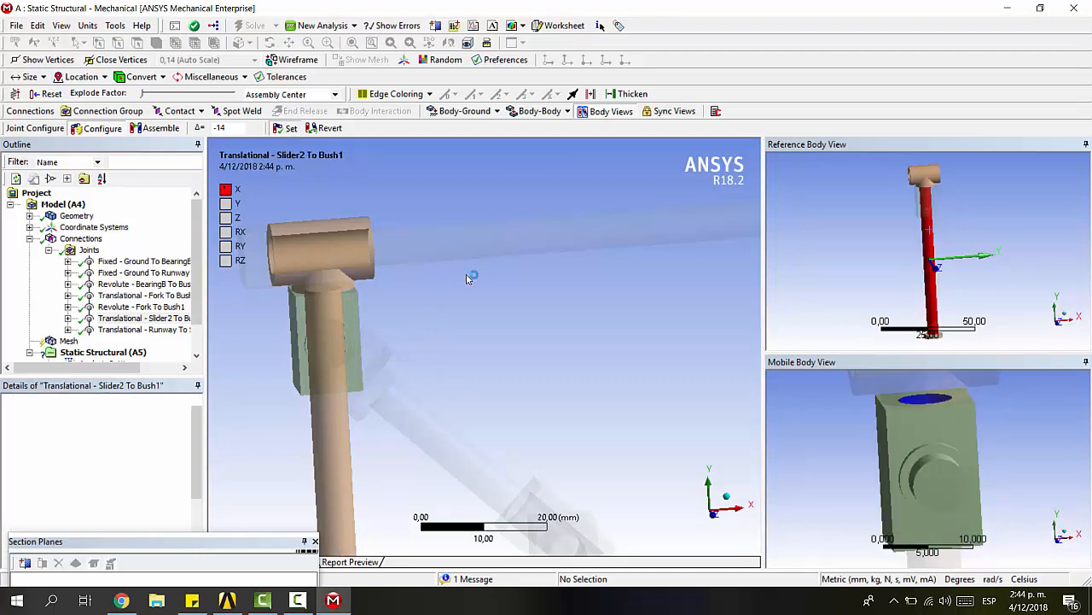
Step: Inspect the repositioned Bush1 block against Slider2's head and the rest of the linkage, and review the joint's details
middle_click_drag(383, 336, 484, 351)
scroll(539, 312, "down", 5)
scroll(491, 315, "up", 4)
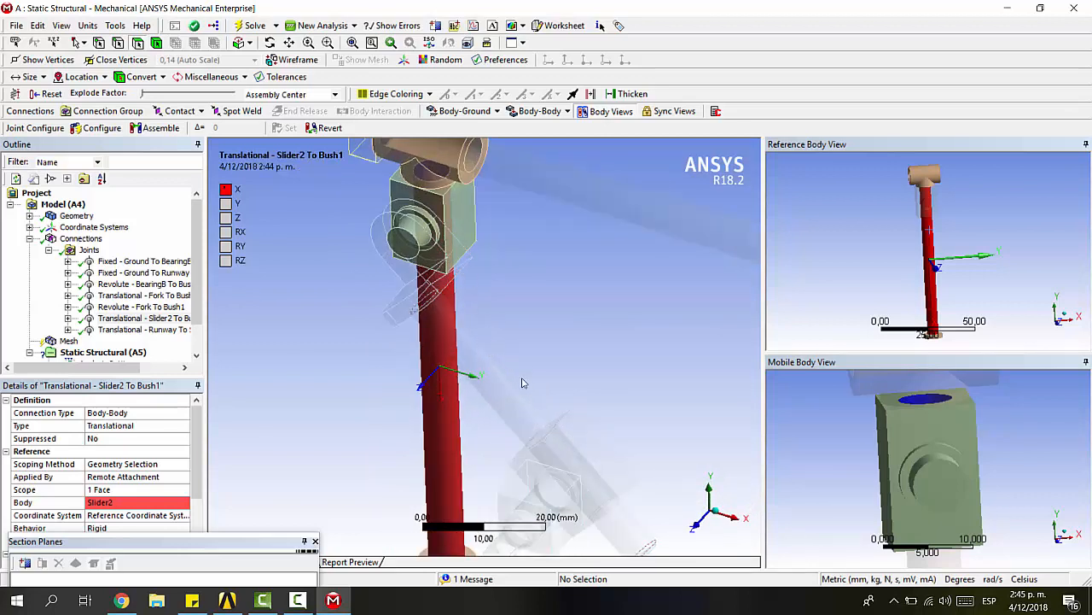
middle_click_drag(556, 389, 598, 385)
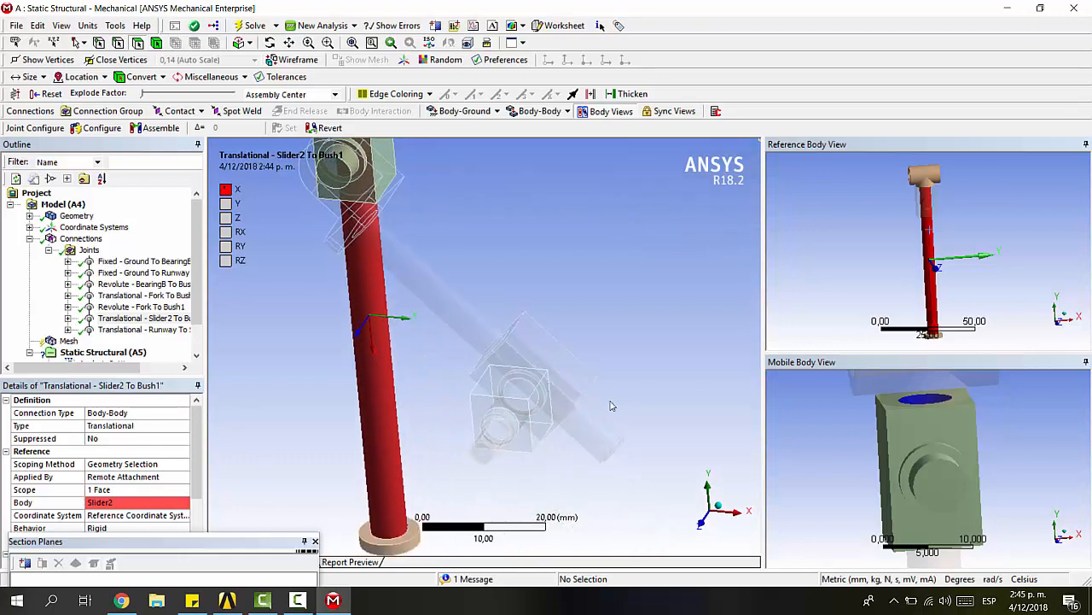
mouse_move(406, 225)
middle_mouse_down()
mouse_move(433, 211)
mouse_move(426, 181)
mouse_move(524, 276)
mouse_move(497, 321)
middle_mouse_up()
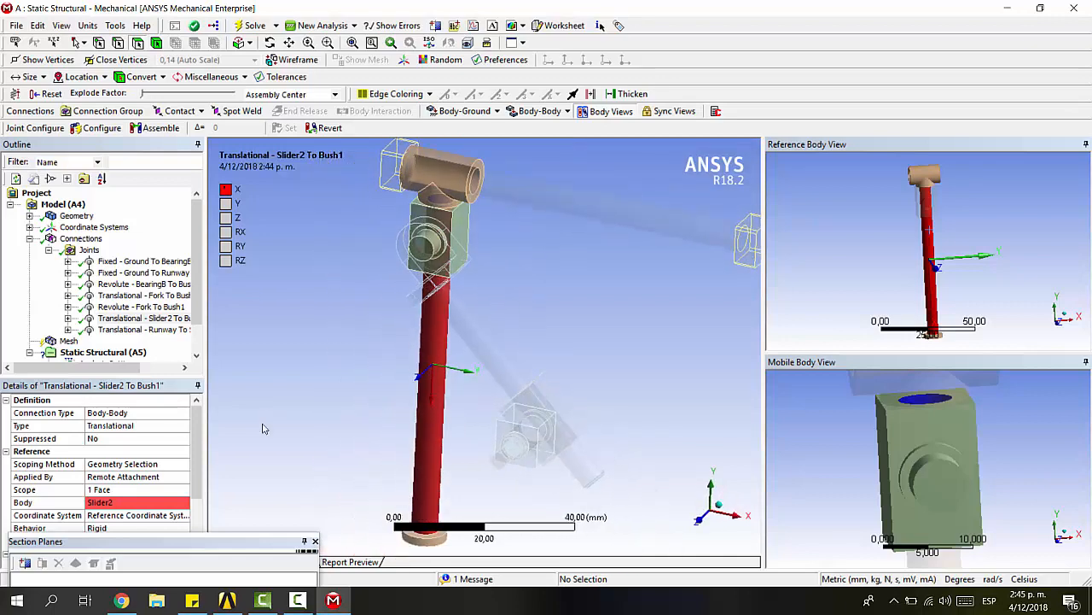
scroll(134, 442, "down", 2)
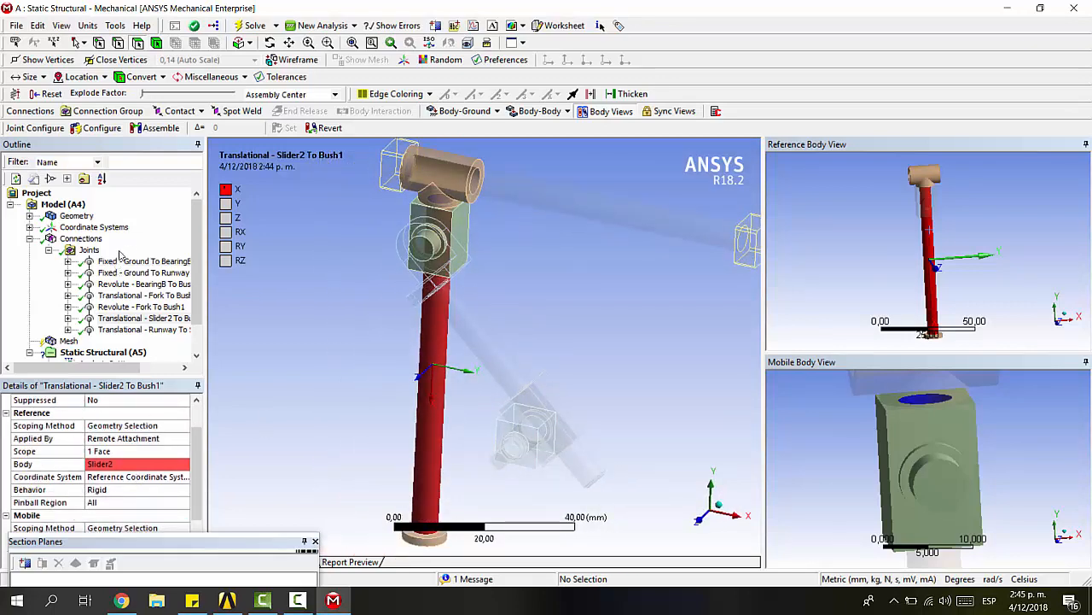
Step: Close Section Planes and expand the Stops settings in the details of the Slider2-to-Bush1 translational joint
scroll(144, 432, "down", 2)
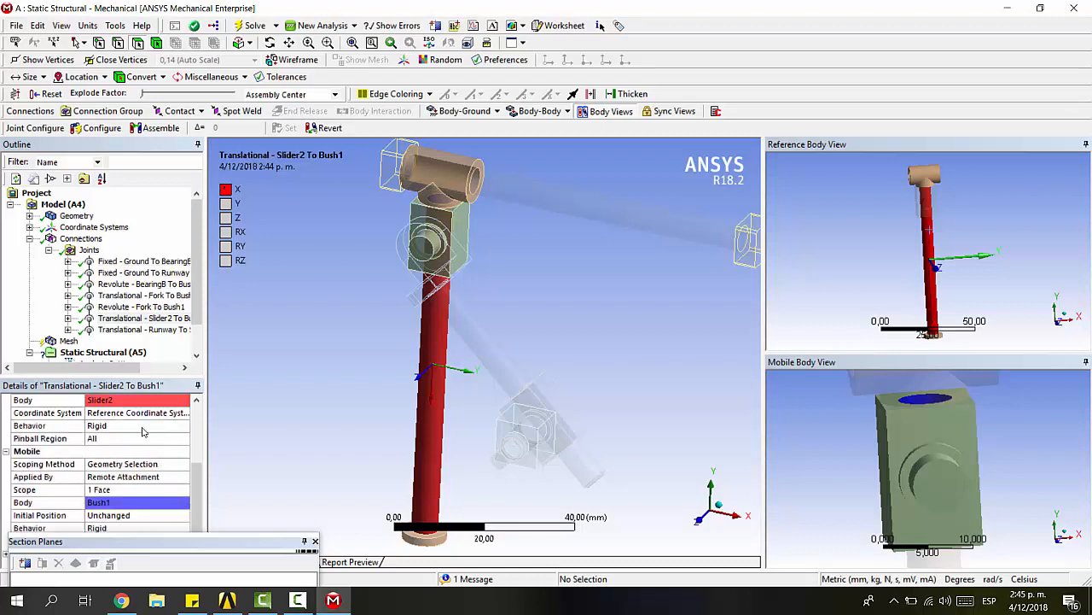
left_click(315, 542)
double_click(13, 555)
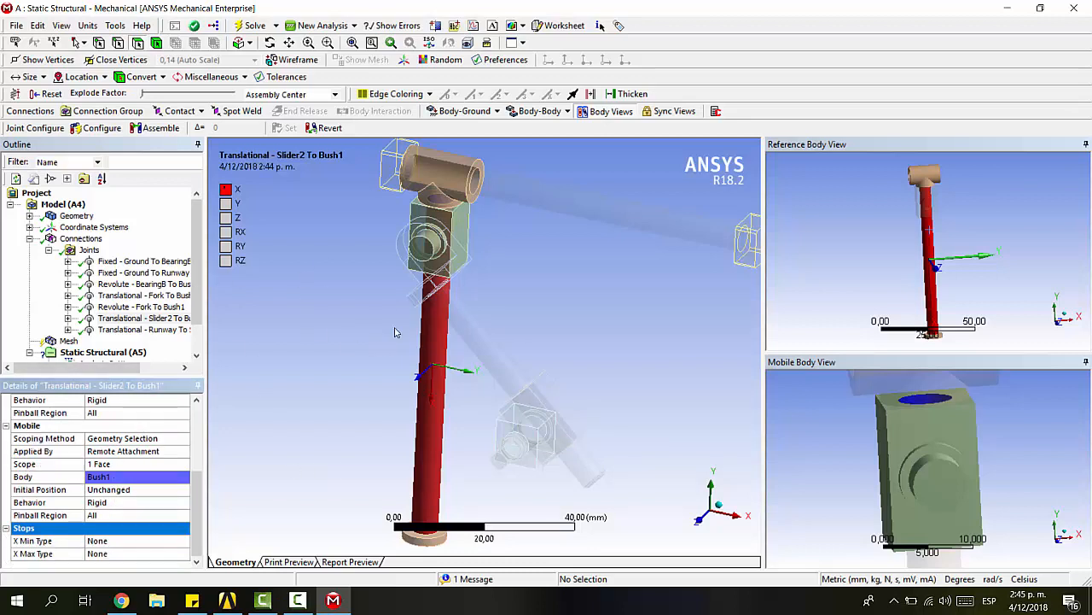
Step: Measure the centroid distance between Bush1's lower face and the facing surface of Slider2's end flange, and close the Selection Information table
middle_click_drag(558, 309, 437, 283)
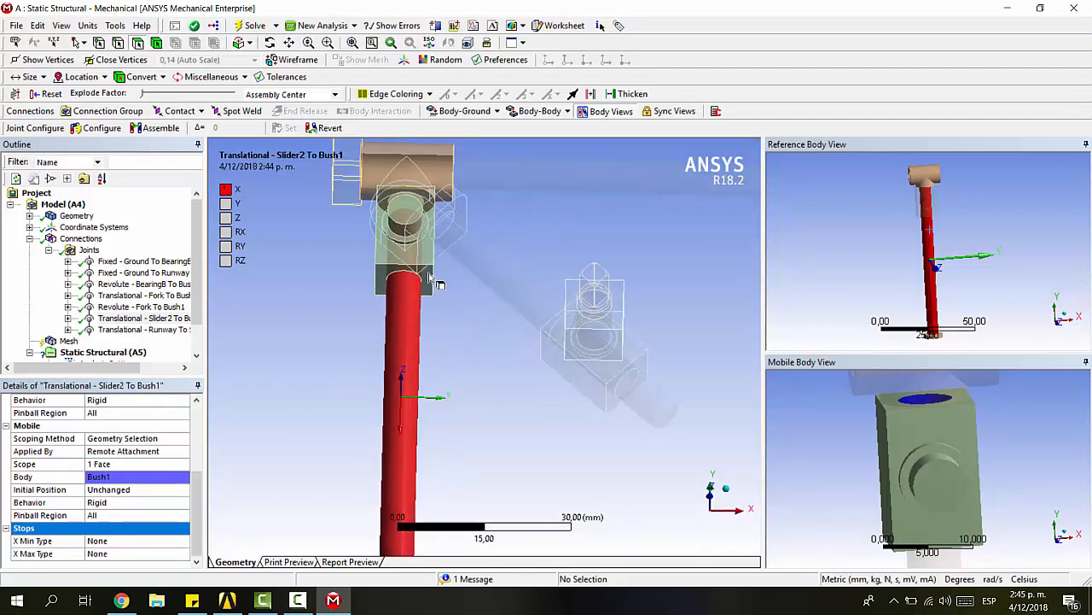
middle_click_drag(513, 244, 475, 383)
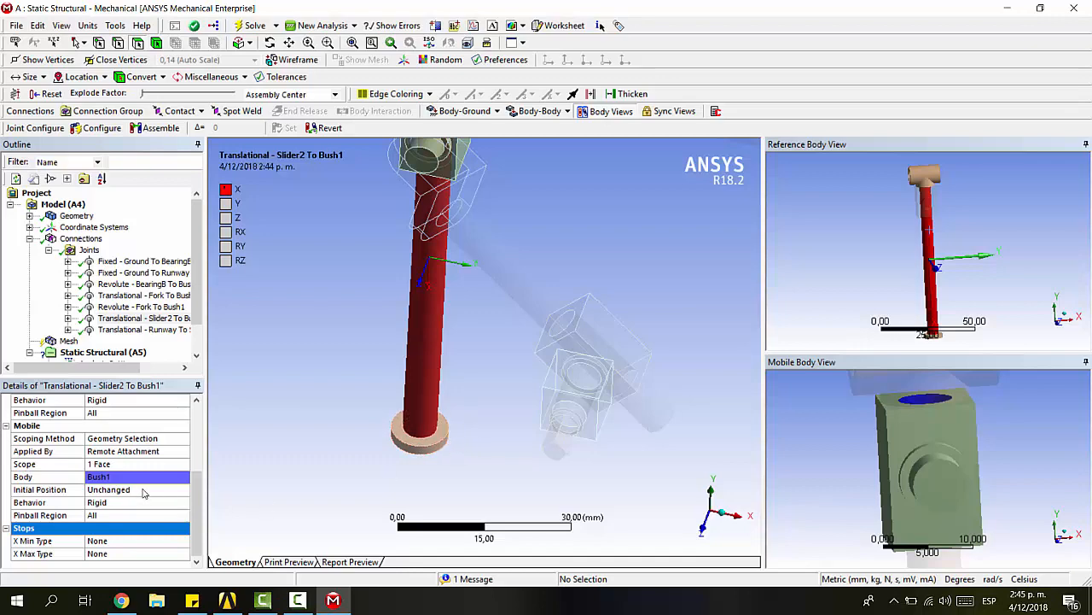
middle_click_drag(451, 313, 480, 212)
left_click(408, 295)
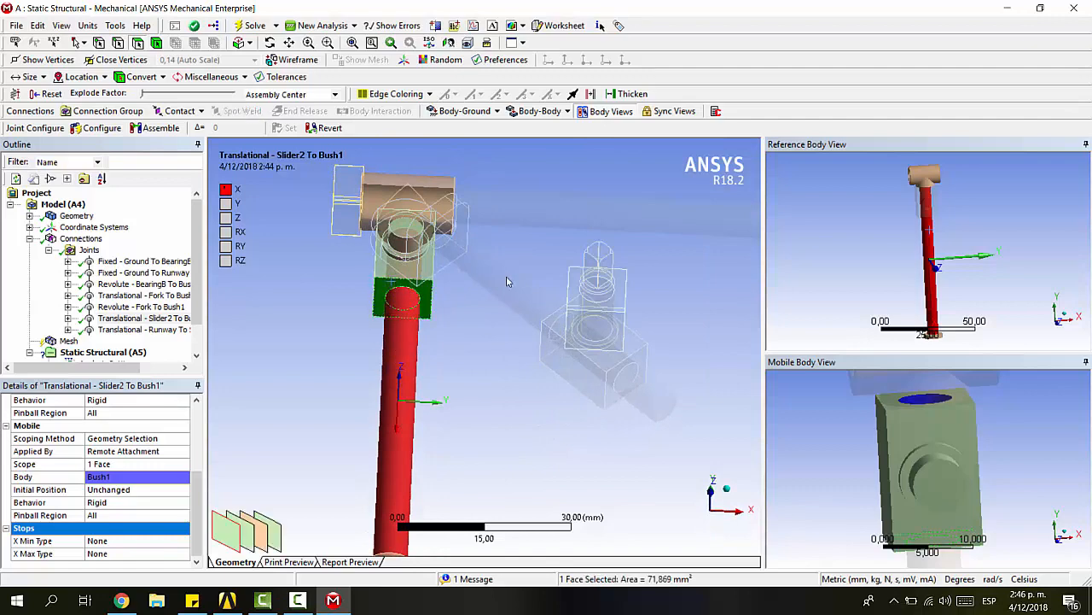
middle_click_drag(454, 318, 415, 431)
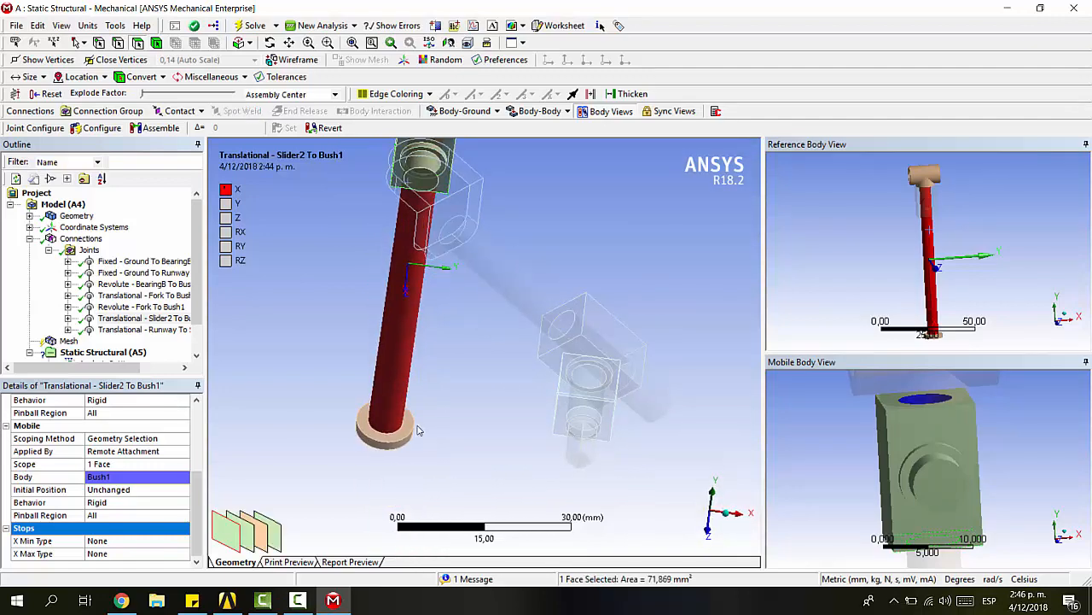
left_click(411, 427, "ctrl")
middle_click_drag(462, 357, 475, 283)
left_click(604, 579)
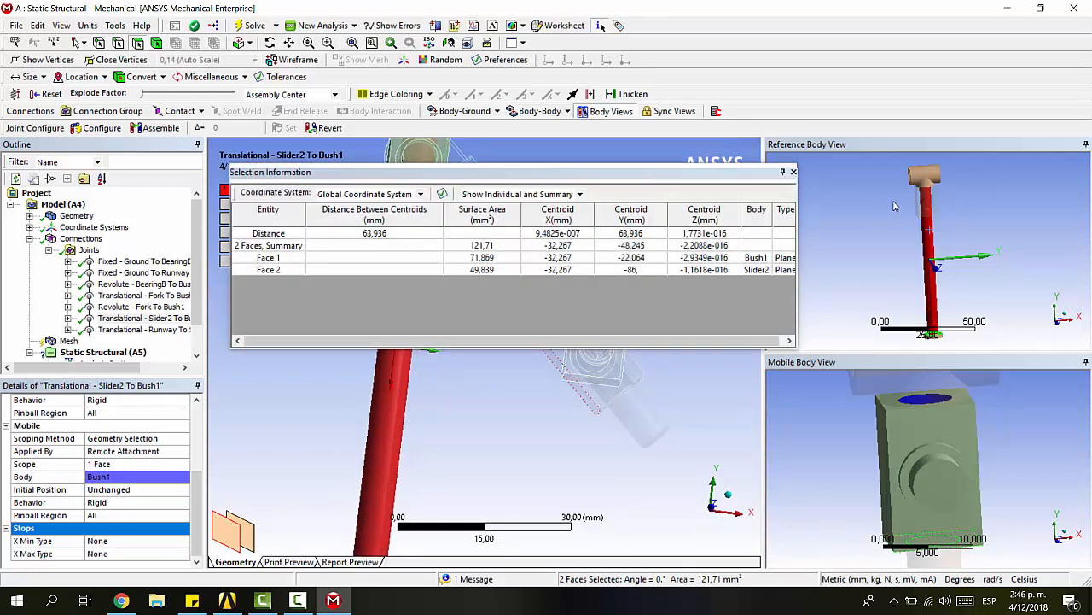
left_click(793, 172)
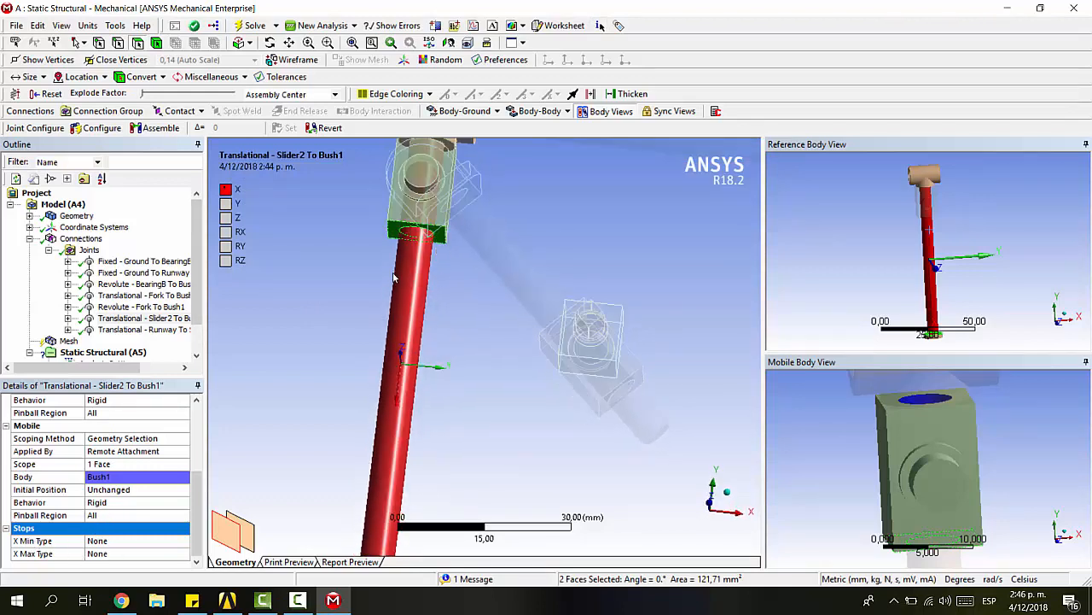
Step: Set the Slider2-to-Bush1 joint's X Min Type and X Max Type to Stop, with X Max at 63,93 mm
left_click(98, 539)
left_click(184, 540)
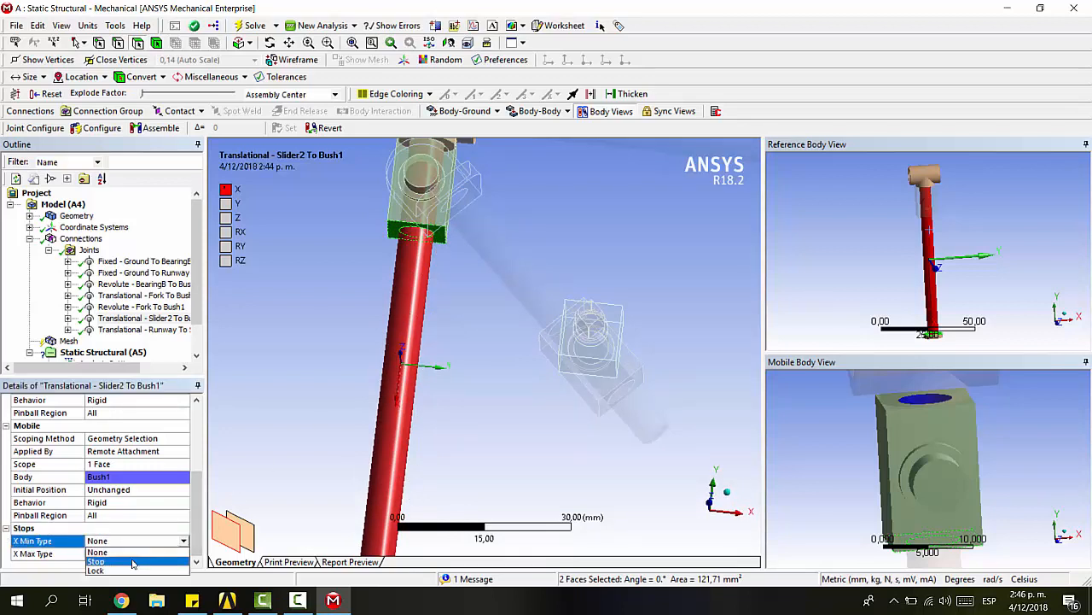
left_click(132, 561)
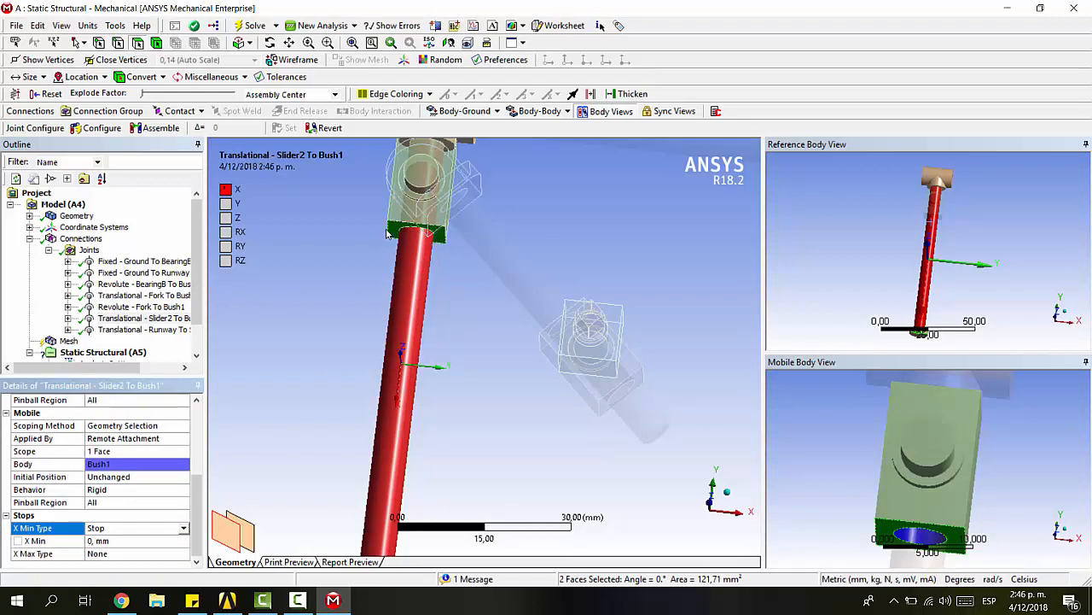
left_click(137, 553)
left_click(182, 553)
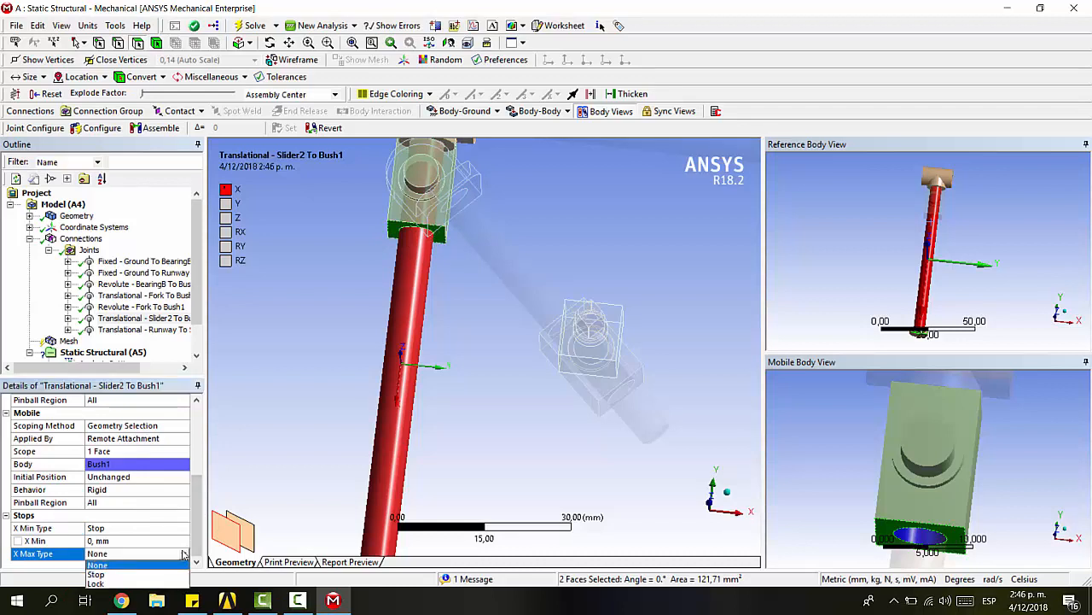
left_click(128, 573)
left_click(109, 555)
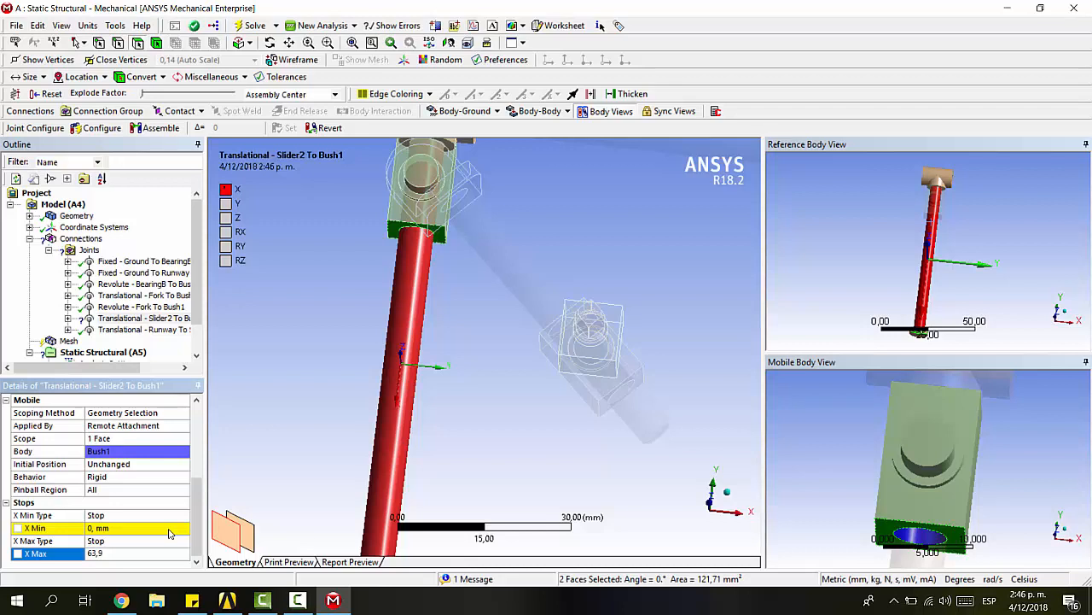
key("Return")
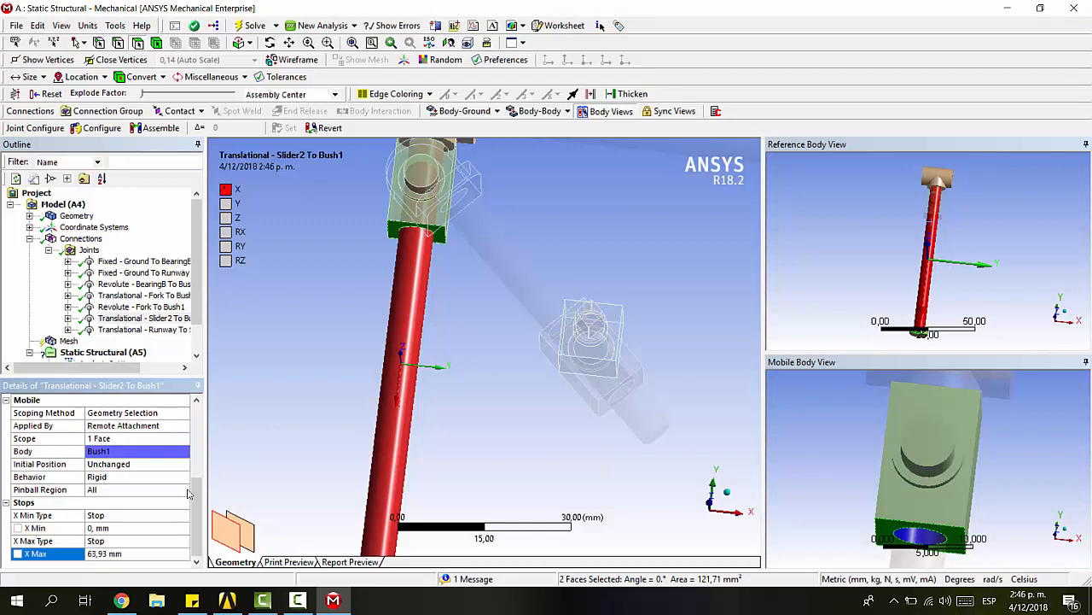
Step: Inspect Bush1's travel range along Slider2 and the area around Slider2's head, and clear the two-face selection
scroll(491, 362, "up", 1)
middle_click_drag(479, 363, 468, 403)
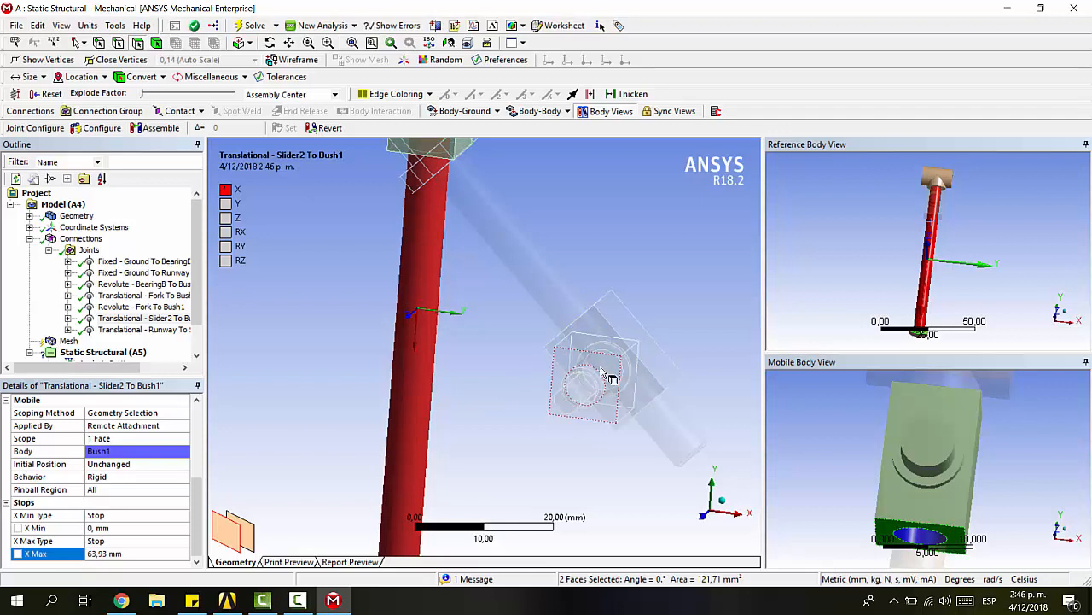
middle_click_drag(600, 388, 603, 412)
scroll(604, 411, "down", 3)
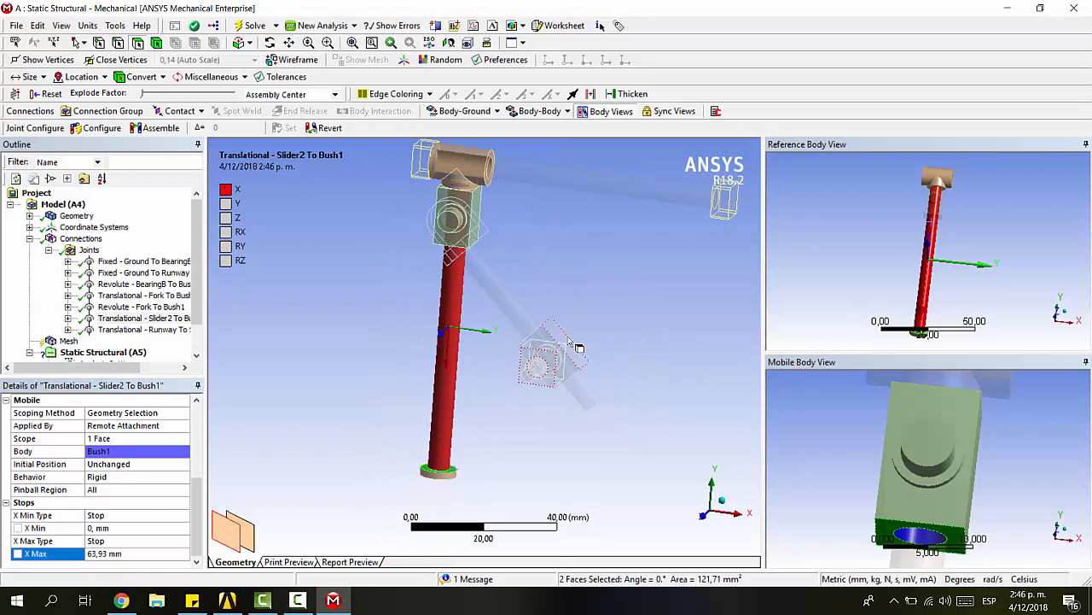
middle_click_drag(600, 352, 478, 295)
middle_click_drag(553, 292, 539, 305)
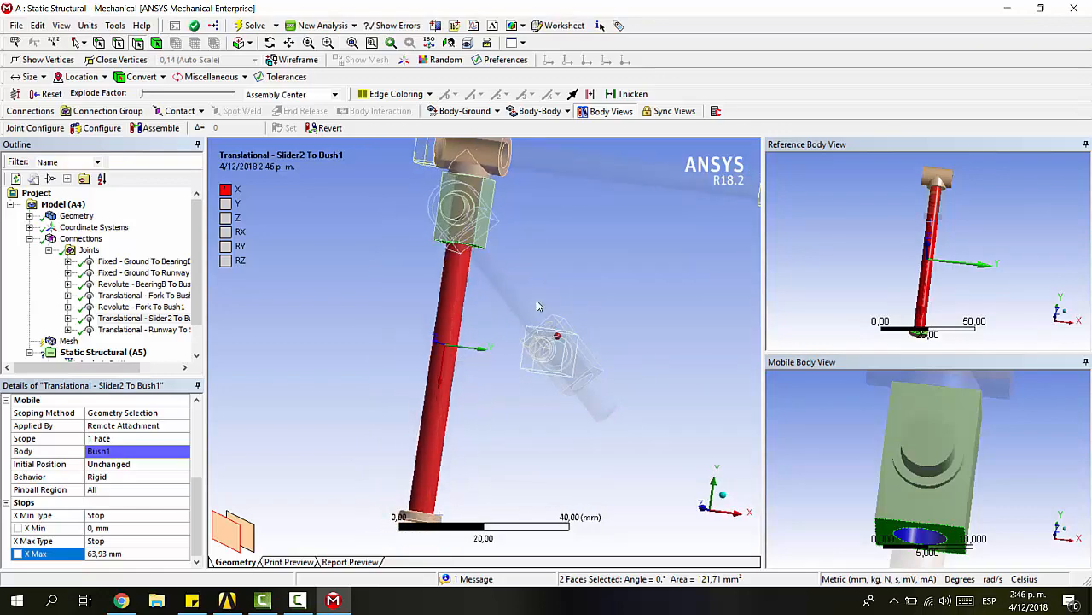
scroll(538, 305, "up", 1)
middle_click_drag(563, 258, 539, 334)
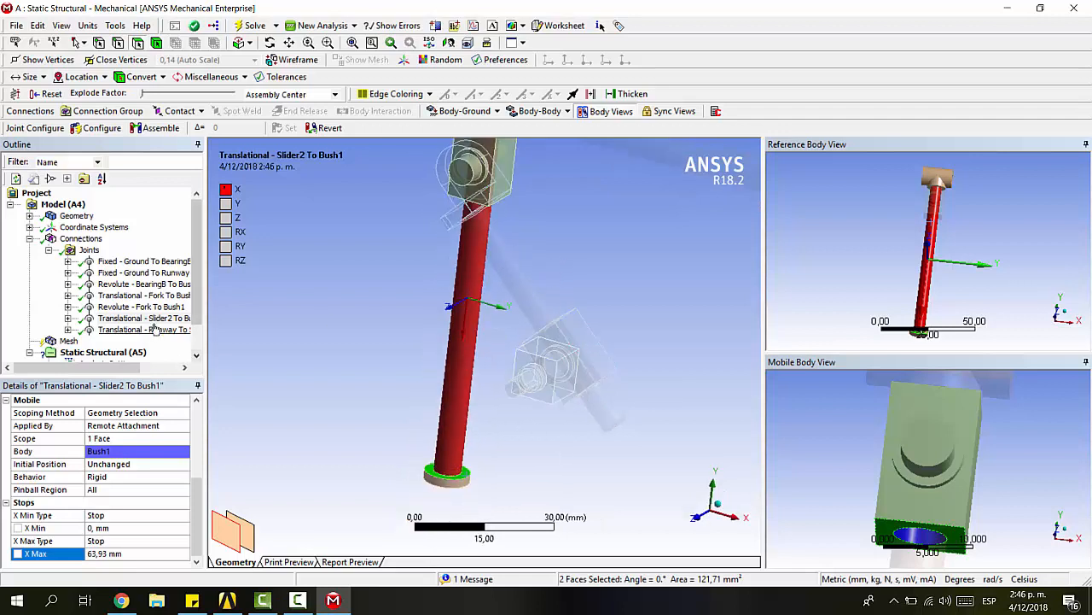
scroll(540, 270, "down", 3)
middle_click_drag(541, 249, 488, 222, "ctrl")
scroll(513, 290, "up", 3)
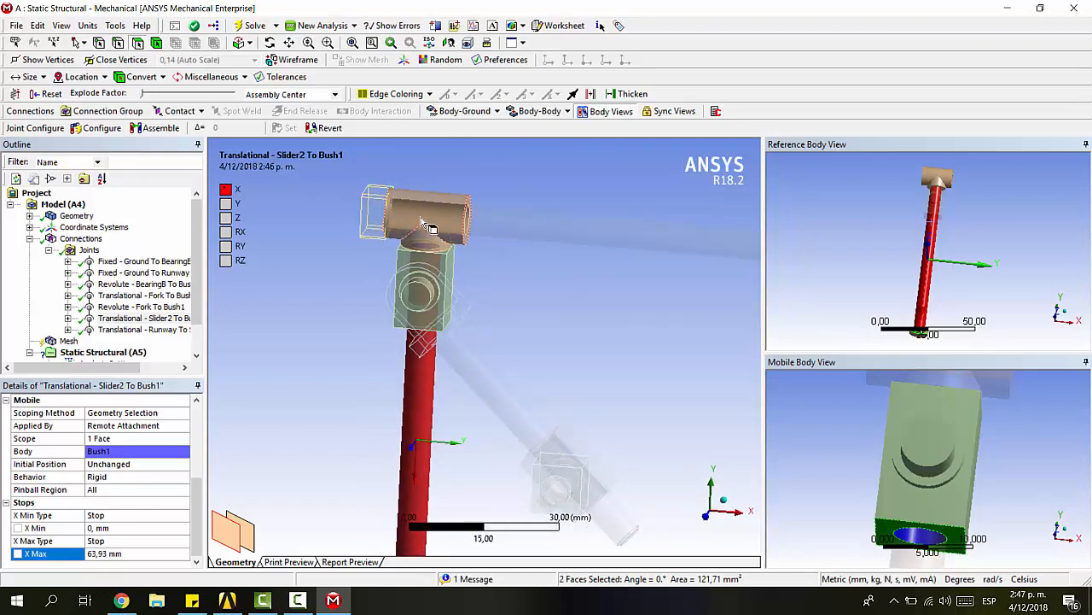
scroll(499, 303, "up", 2)
left_click(538, 300)
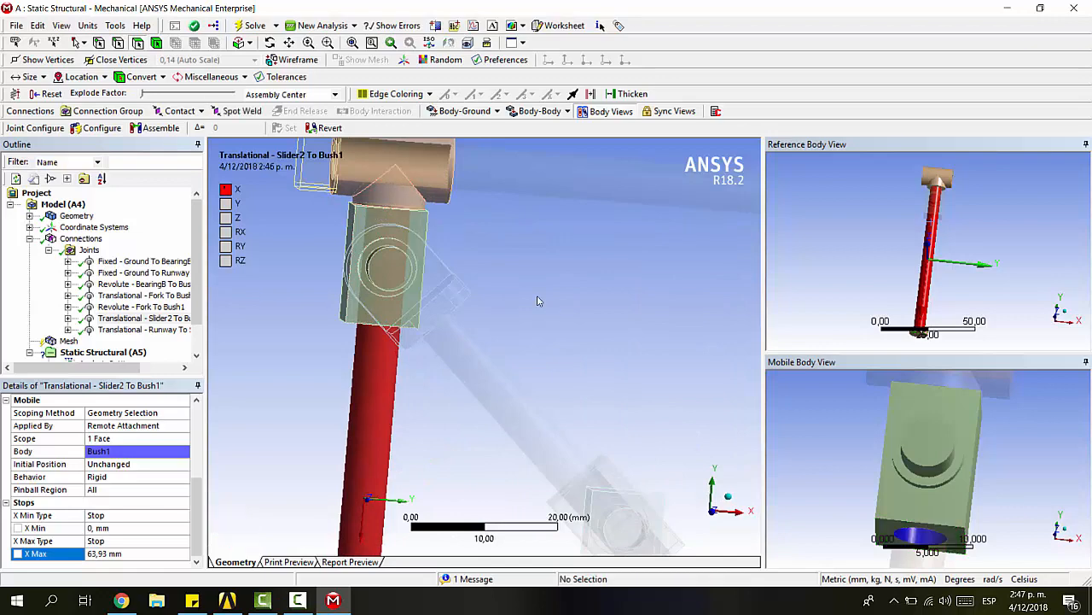
Step: Measure the gap between Slider2's head end face and the adjacent Runway end block face, and close the Selection Information table
scroll(468, 248, "up", 2)
middle_click_drag(468, 247, 555, 415, "ctrl")
scroll(402, 227, "up", 4)
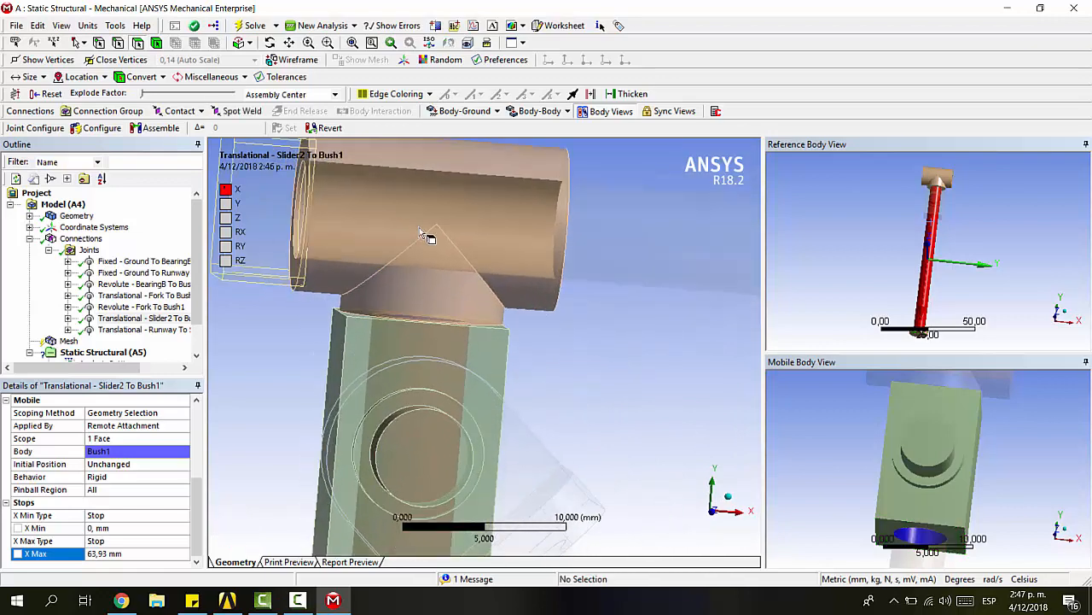
middle_click_drag(419, 227, 399, 216)
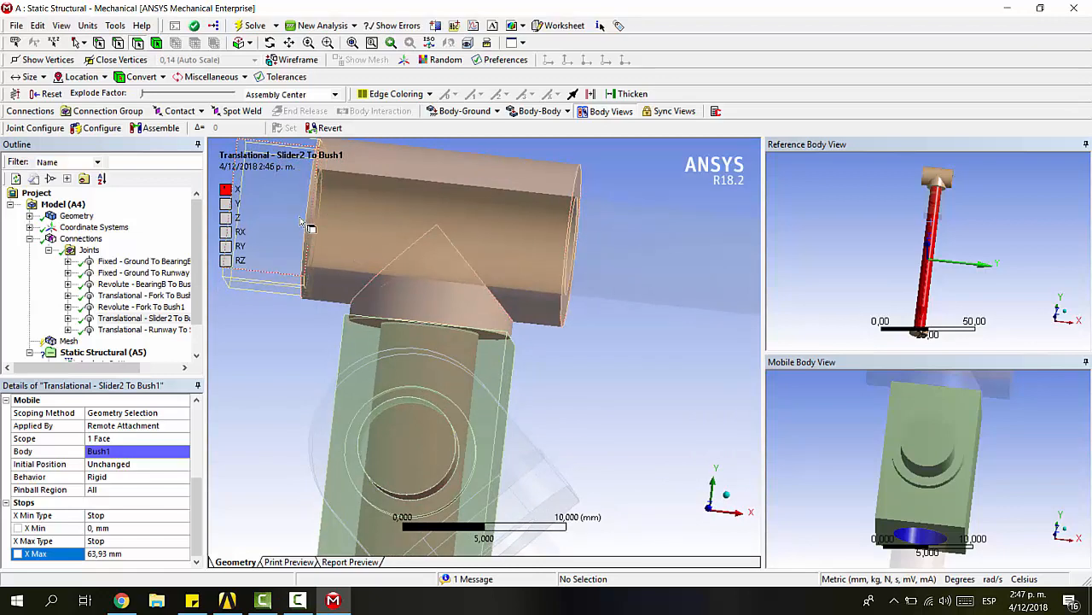
middle_click_drag(341, 208, 383, 238)
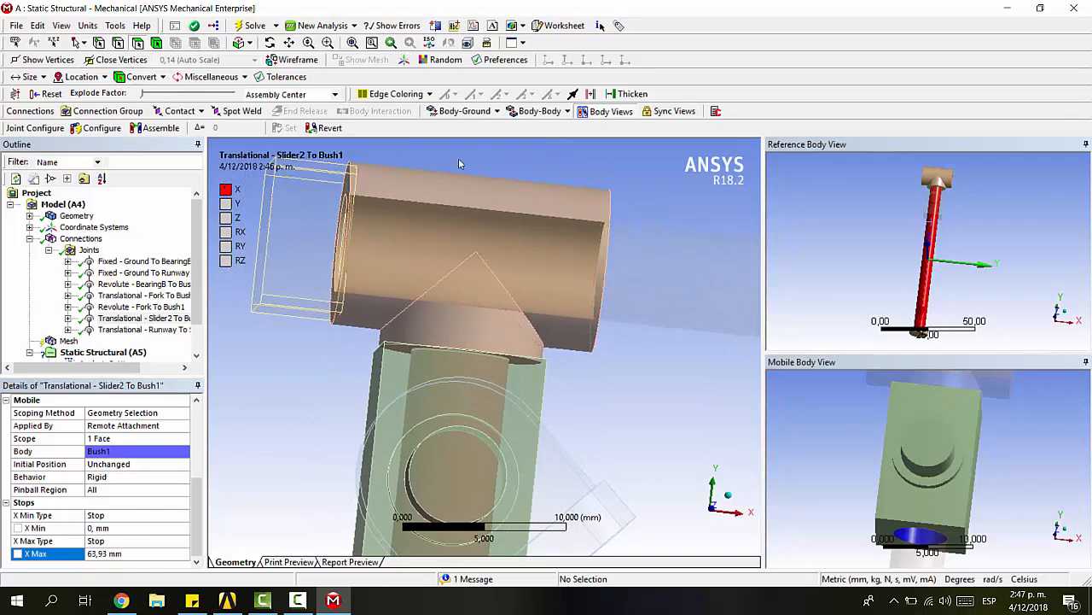
middle_click_drag(359, 171, 491, 256, "shift")
left_click(348, 258)
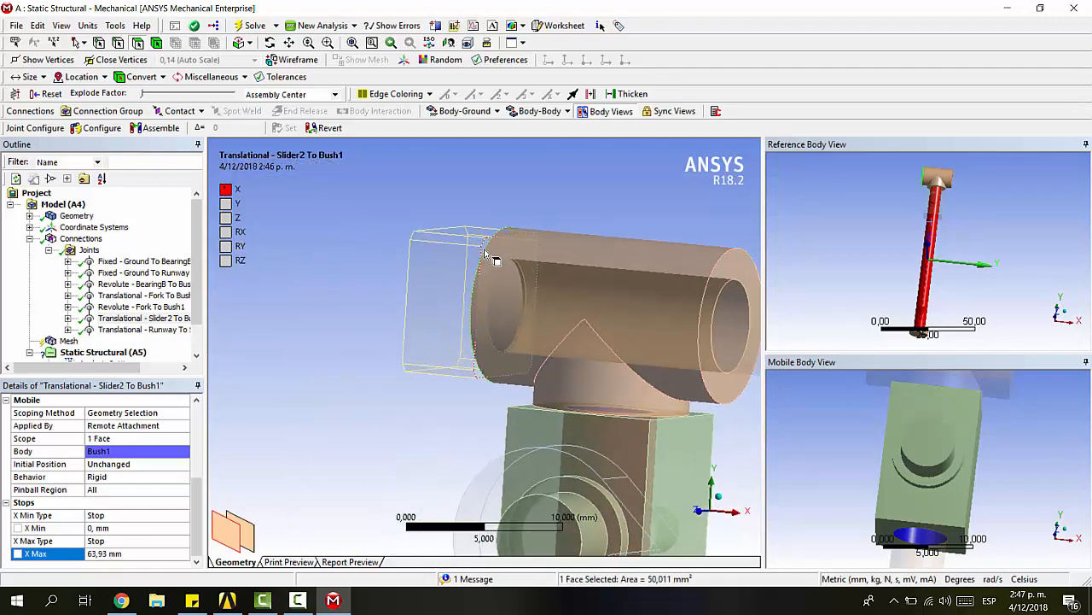
left_click(484, 254, "ctrl")
left_click(589, 579)
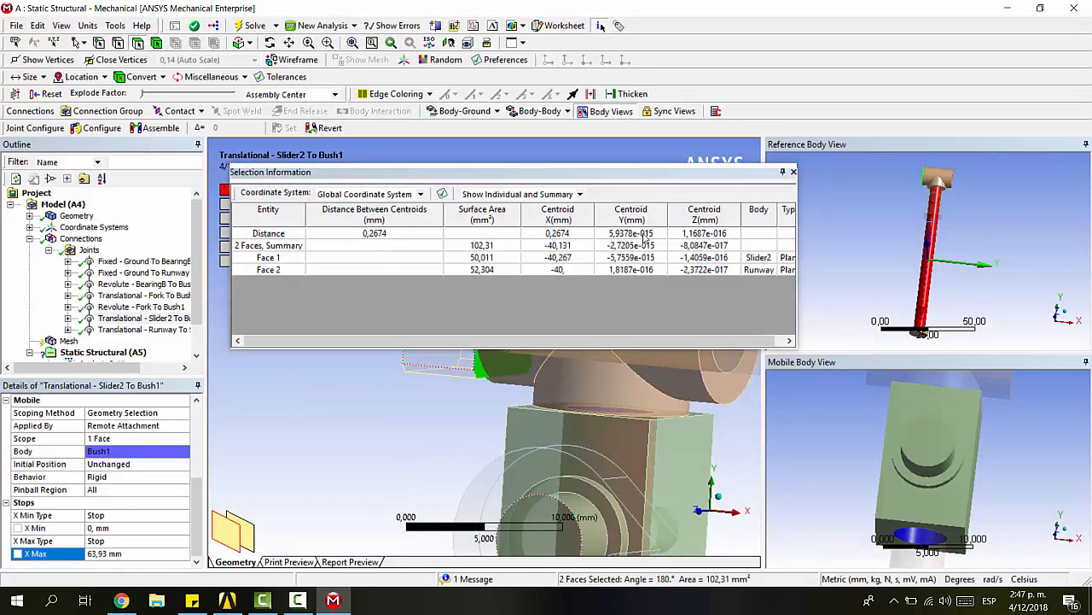
left_click(793, 172)
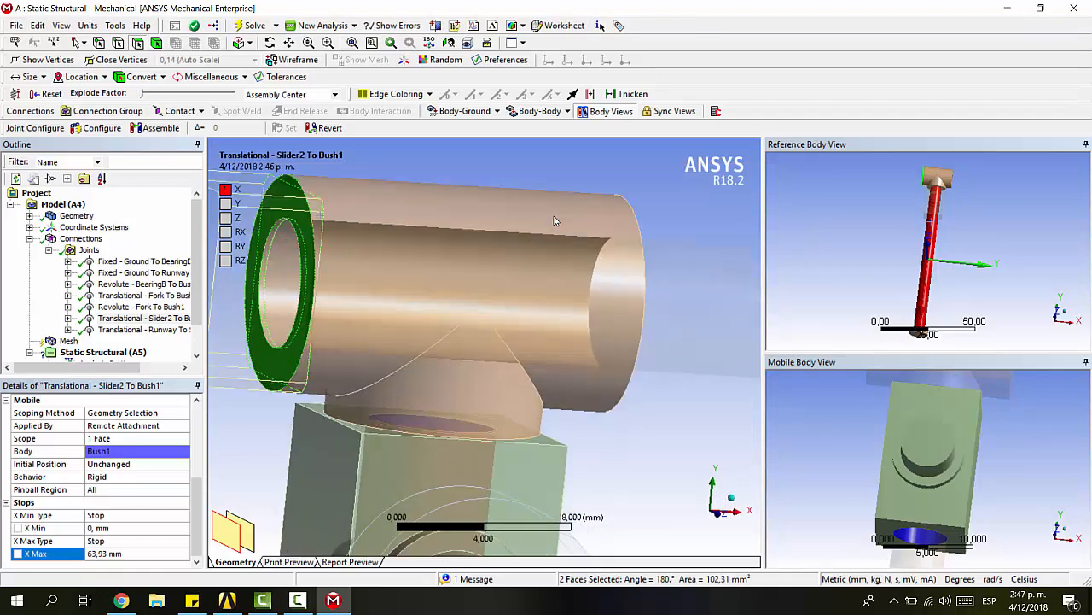
Step: Bring up the Runway-to-Slider2 translational joint, reveal the full joint names, and examine Slider2's head on the Runway rod
scroll(553, 221, "down", 3)
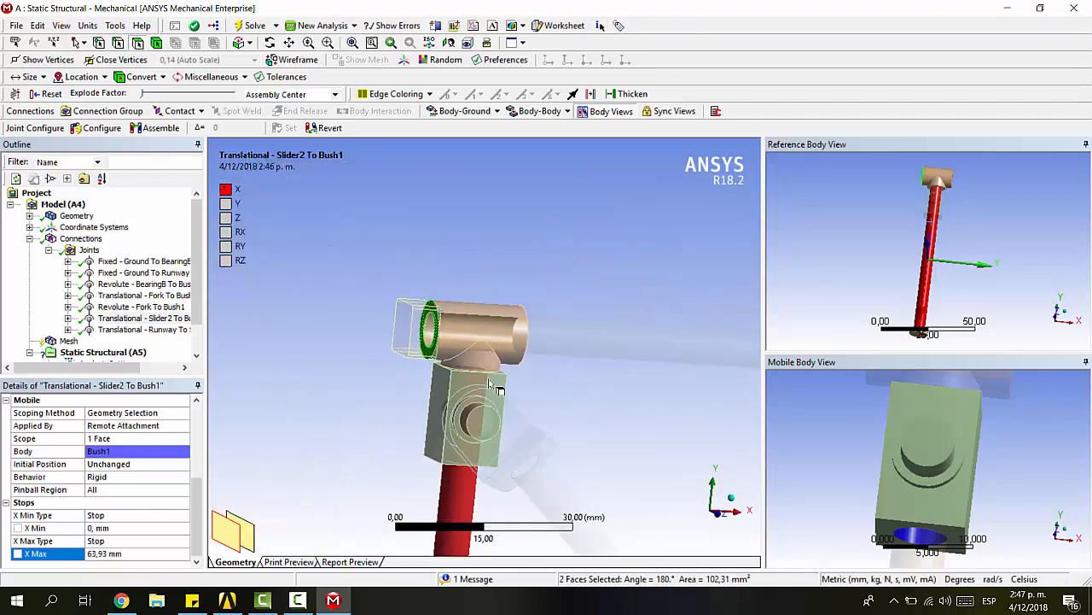
left_click(133, 330)
middle_click_drag(568, 268, 474, 273)
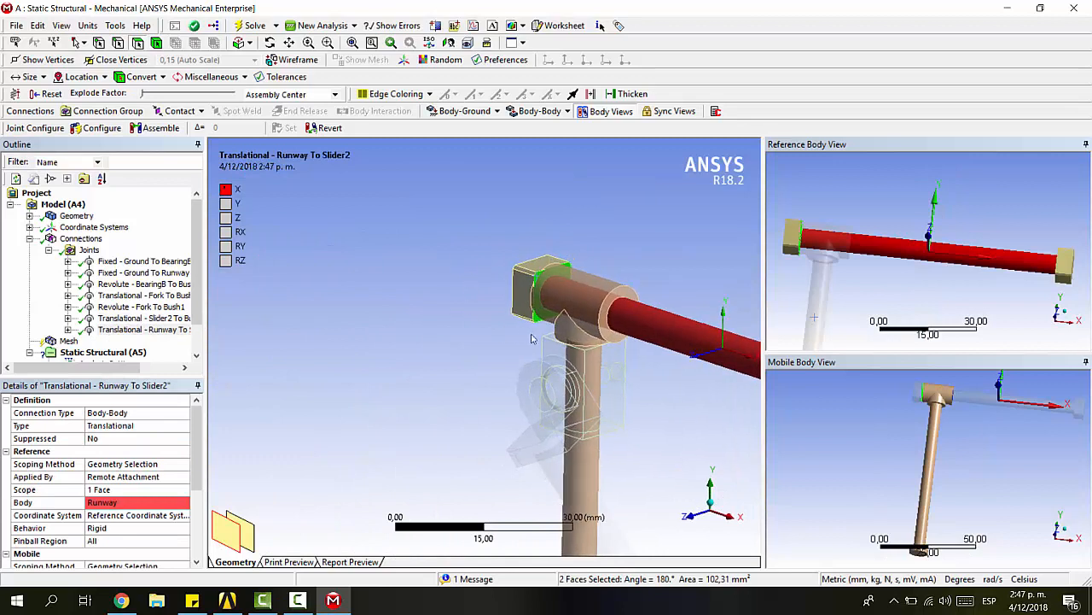
left_click_drag(128, 367, 153, 368)
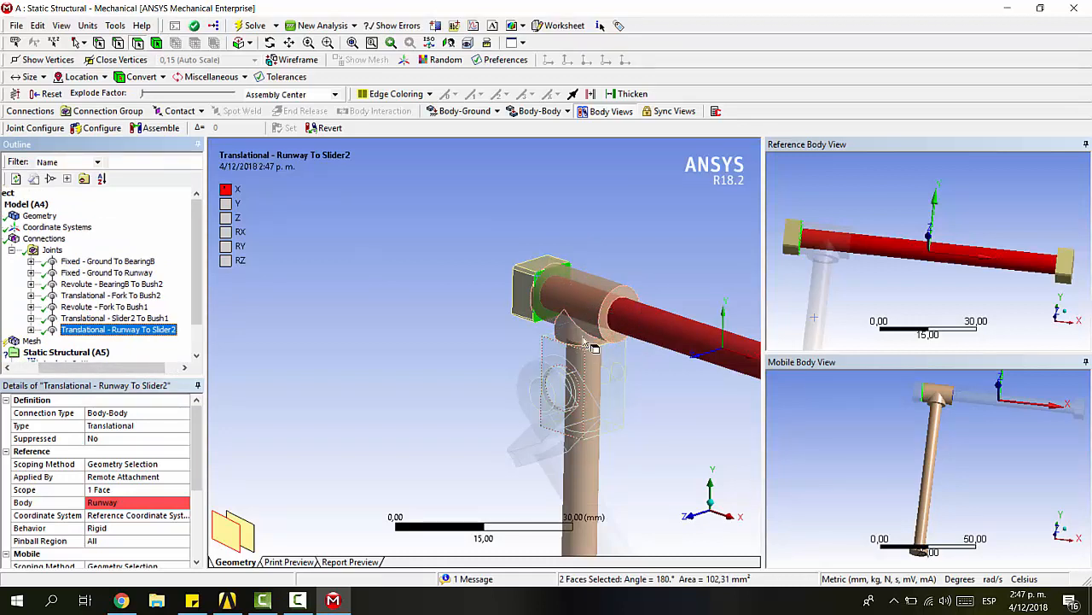
middle_click_drag(560, 240, 566, 363)
middle_click_drag(553, 312, 581, 278)
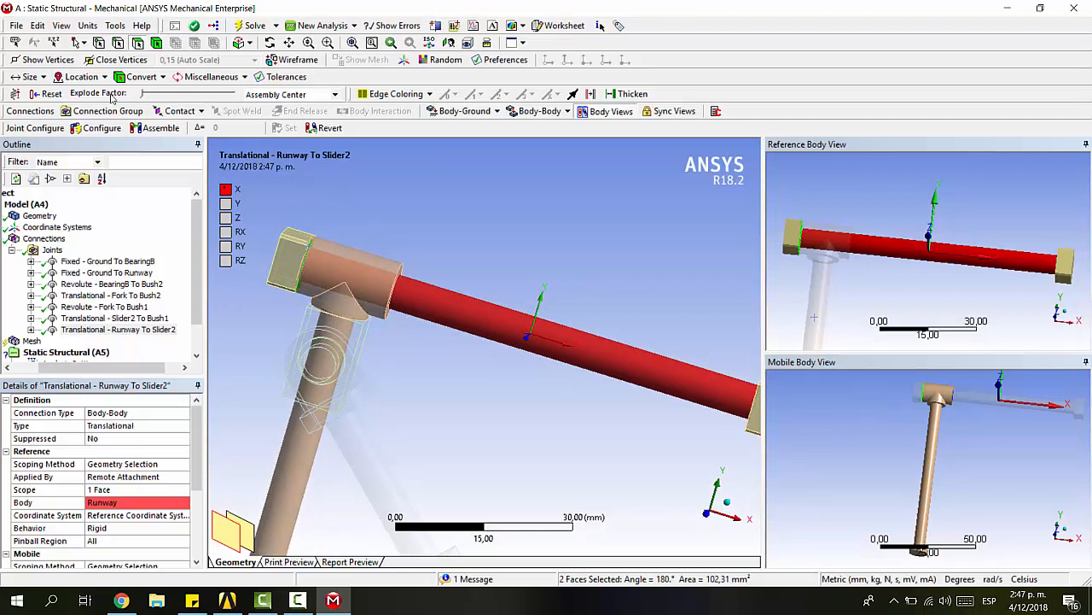
Step: Configure the Runway-to-Slider2 translational joint with a displacement of 0,2 mm and set that position
left_click(100, 128)
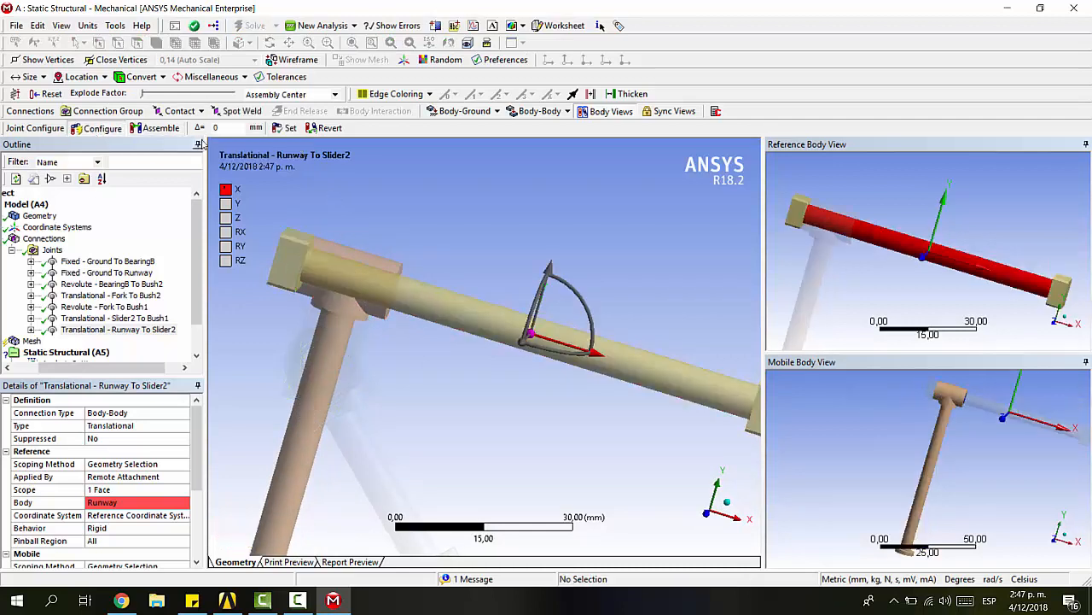
double_click(228, 132)
type("0,2")
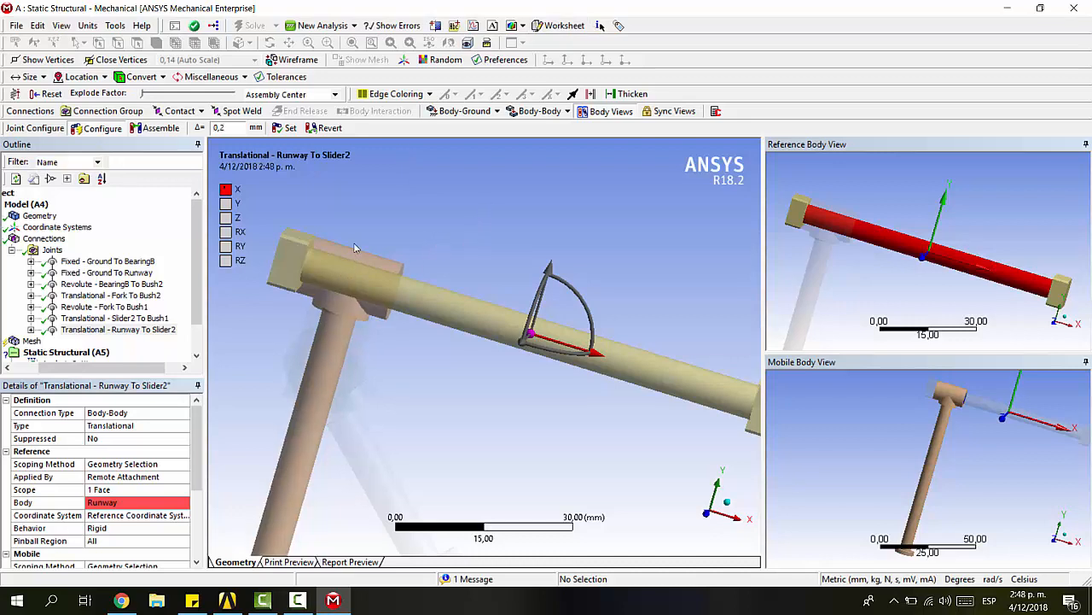
mouse_move(356, 247)
middle_mouse_down()
mouse_move(370, 254)
mouse_move(342, 262)
middle_mouse_up()
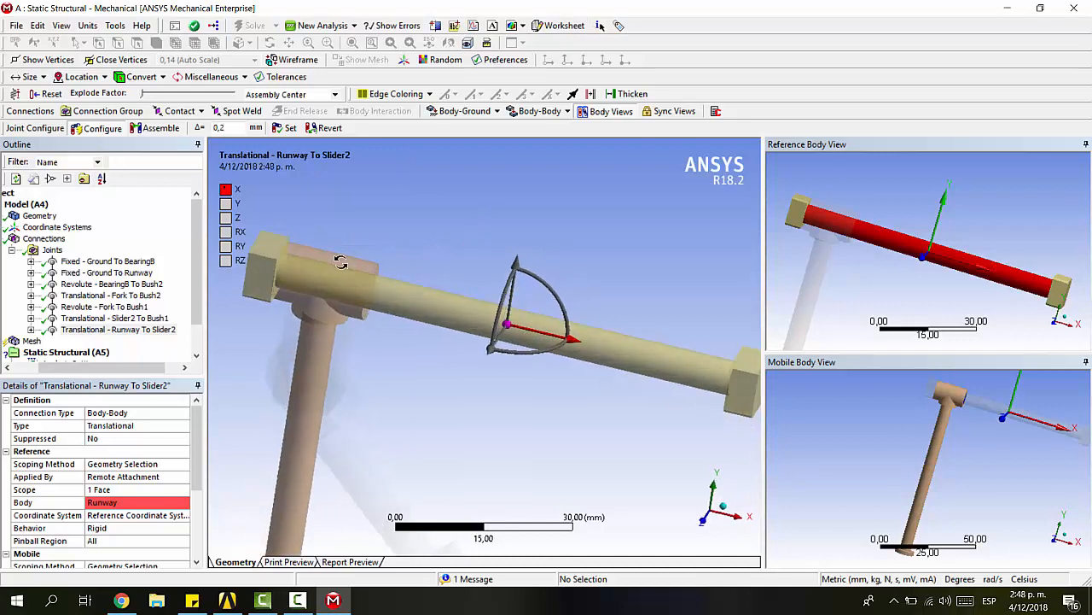
left_click(287, 128)
mouse_move(455, 271)
middle_mouse_down()
mouse_move(470, 258)
mouse_move(450, 274)
middle_mouse_up()
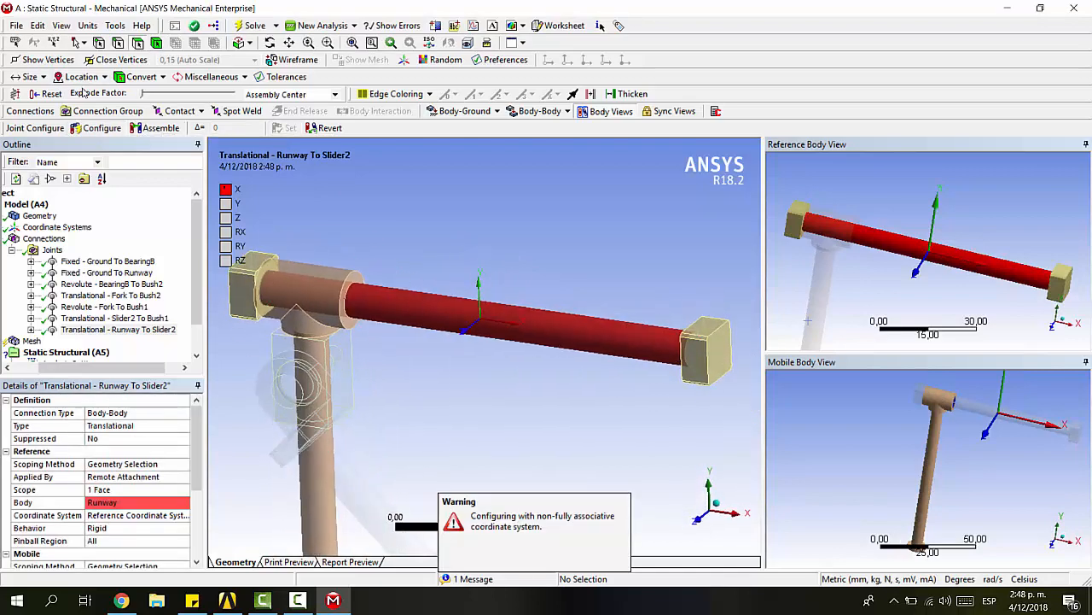
Step: Measure the distance from Slider2's head end face to the inner face of the far Runway end block
left_click(352, 283)
scroll(568, 258, "down", 3)
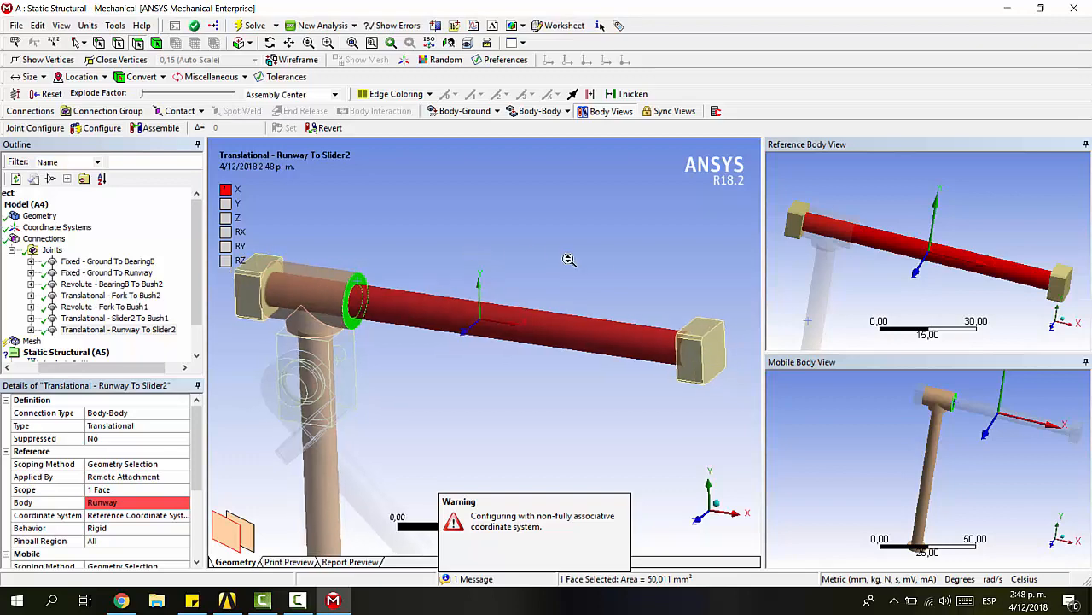
middle_click_drag(569, 258, 277, 461)
left_click(659, 331, "ctrl")
scroll(126, 495, "down", 3)
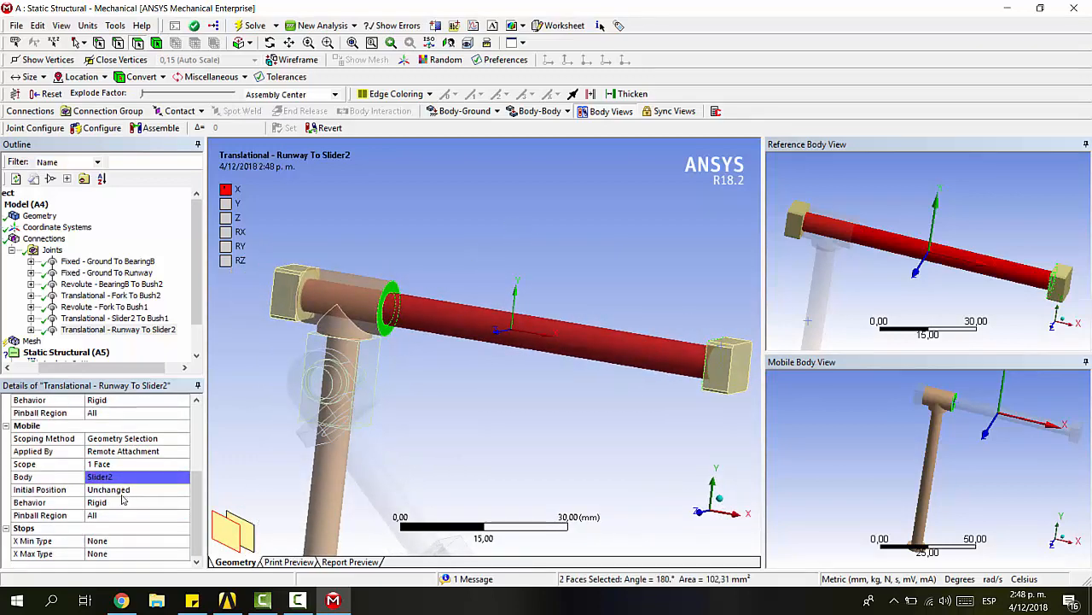
left_click(604, 578)
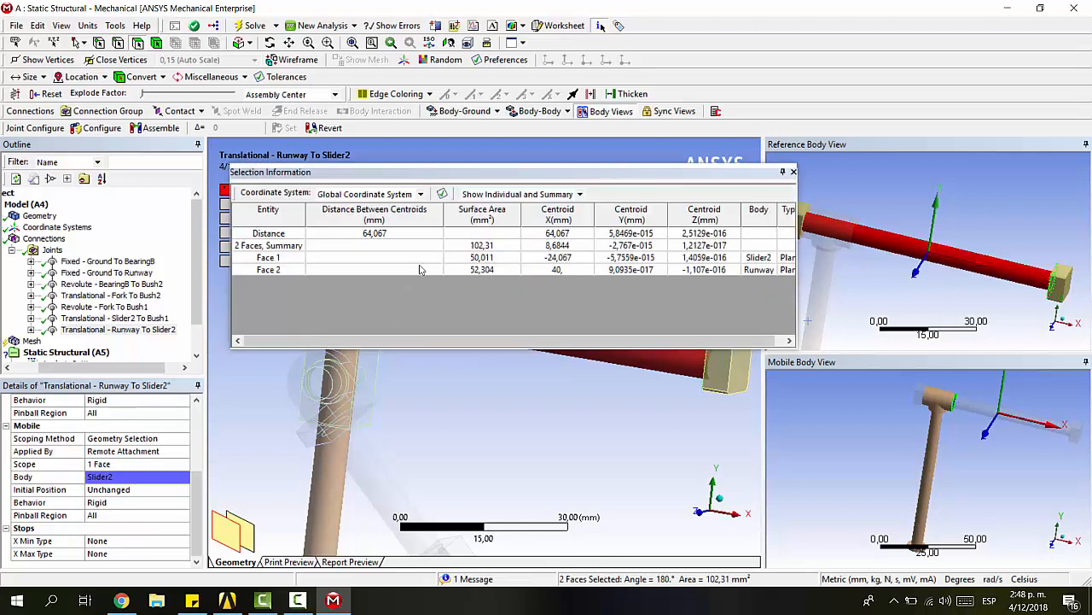
left_click(793, 171)
Step: Set both the X Min and X Max types of the Runway-to-Slider2 translational joint to Stop
left_click(108, 540)
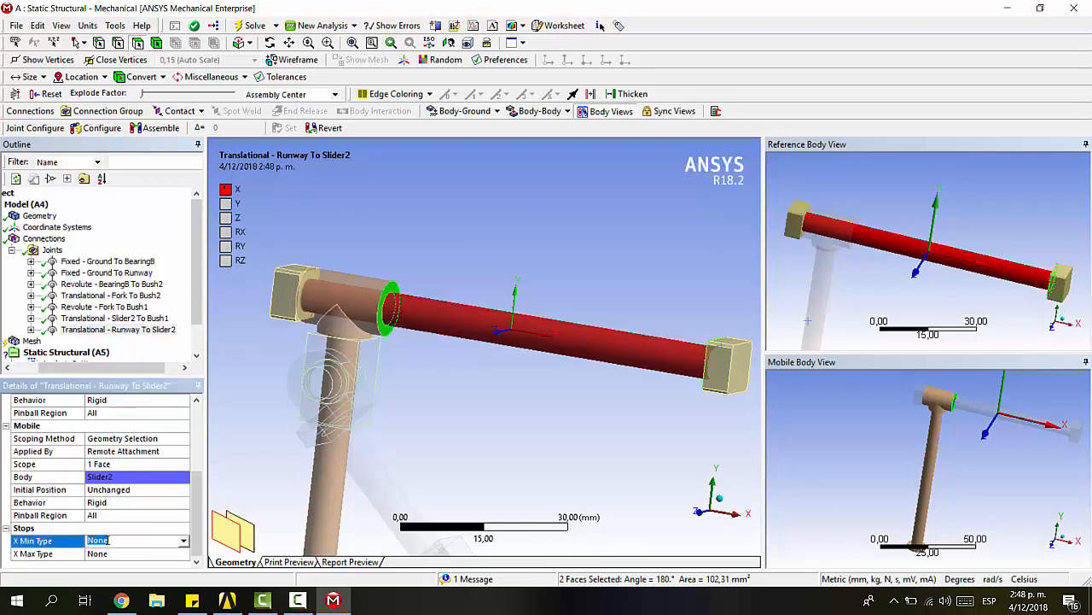
left_click(184, 540)
left_click(145, 562)
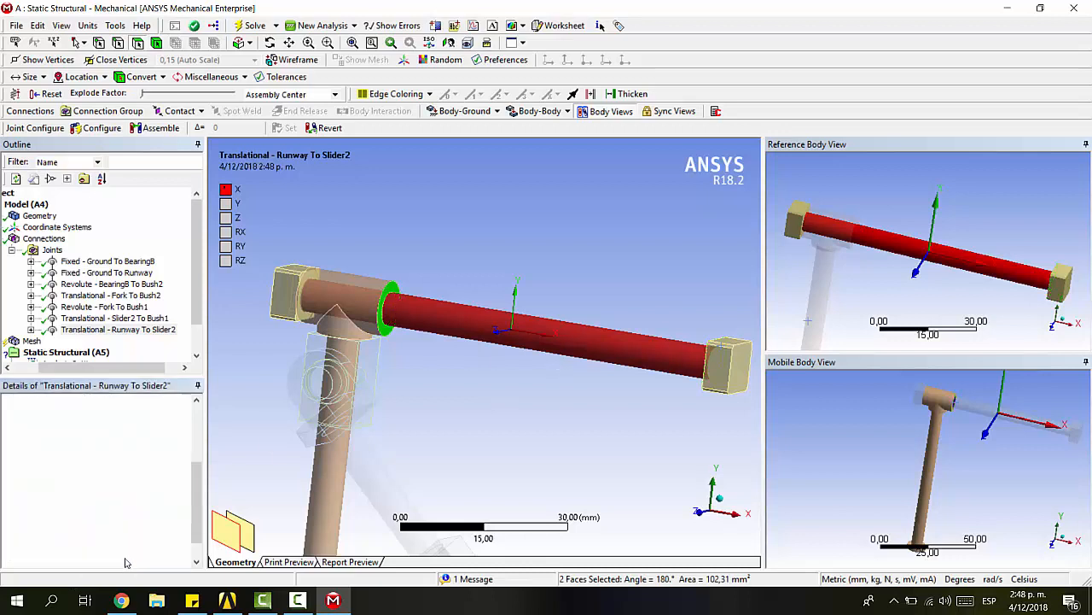
left_click(184, 553)
left_click(184, 553)
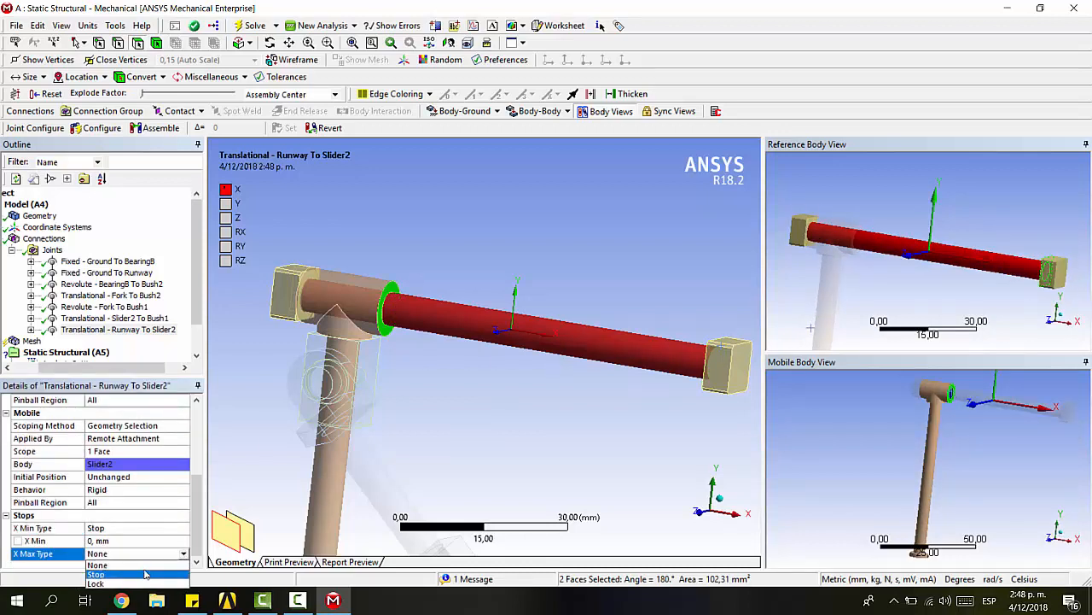
left_click(145, 574)
Step: Recheck the measured face distance, set the joint's X Max stop to 64 mm, and clear the face selection
scroll(413, 395, "up", 2)
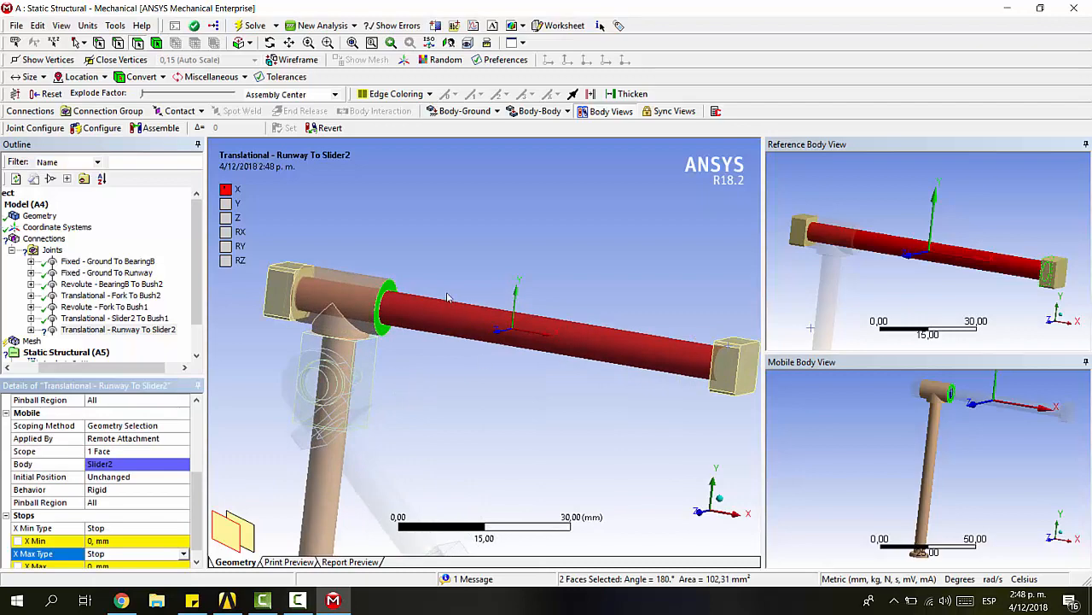
left_click(587, 580)
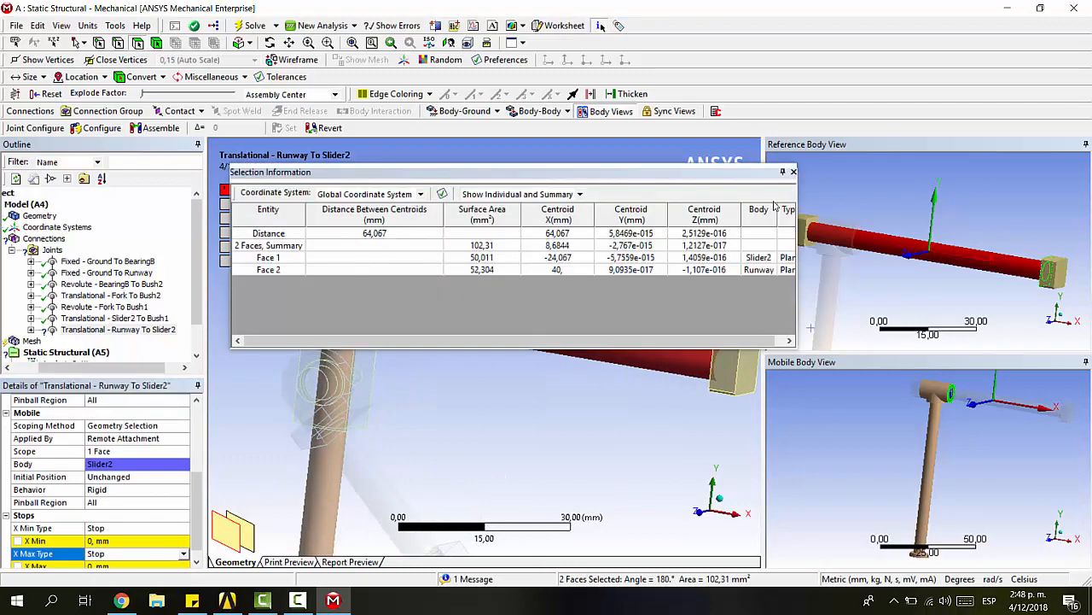
left_click(793, 171)
left_click(128, 565)
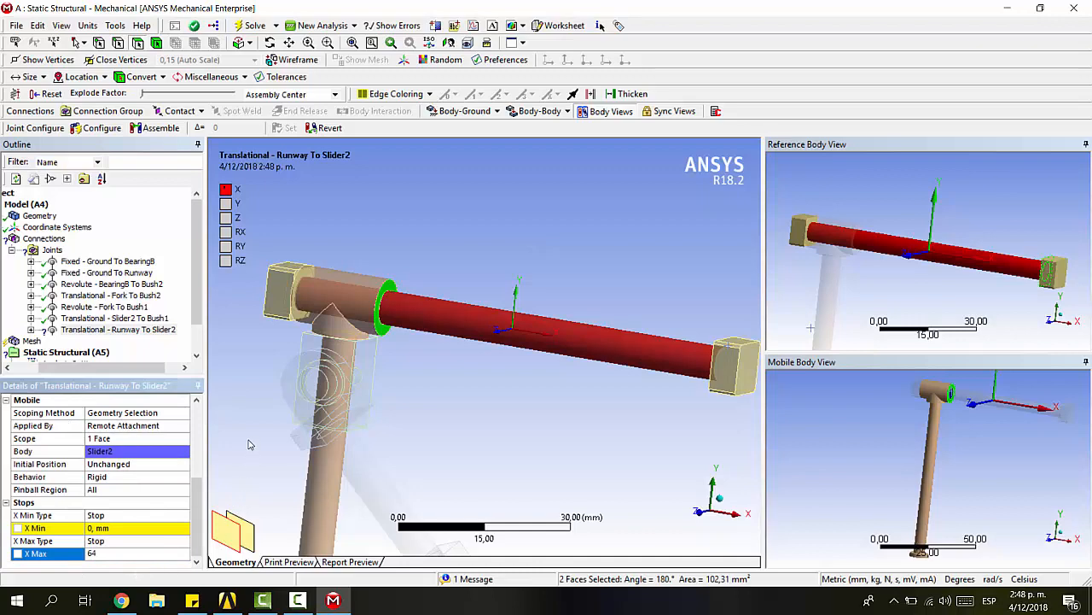
key("Return")
left_click(461, 405)
scroll(442, 350, "up", 2)
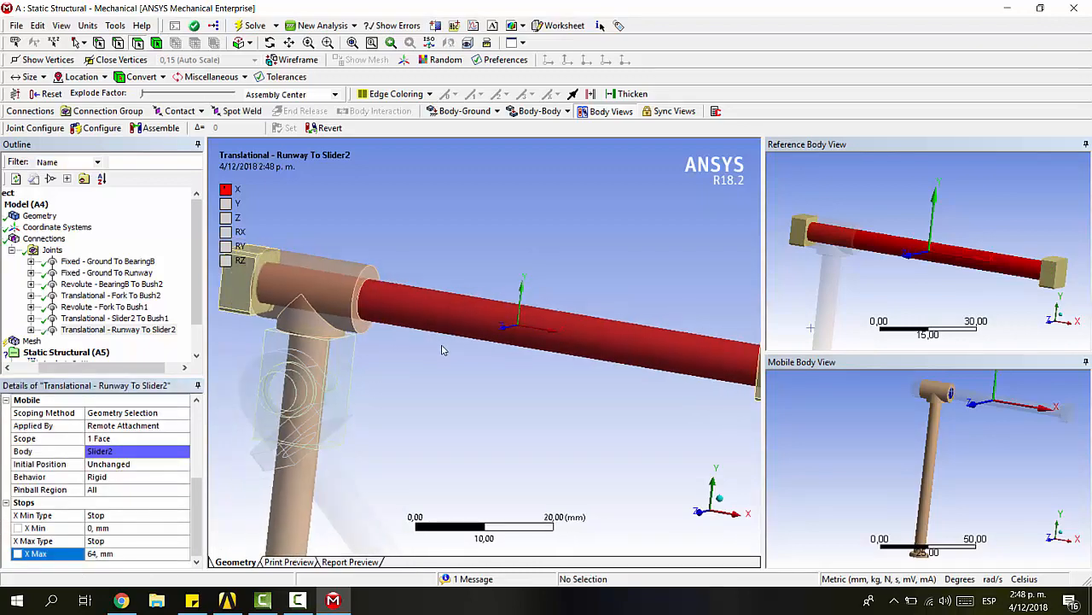
Step: Configure the BearingB-to-Bush2 revolute joint interactively, rotating it about its Z axis to preview the linkage's motion
scroll(442, 350, "down", 4)
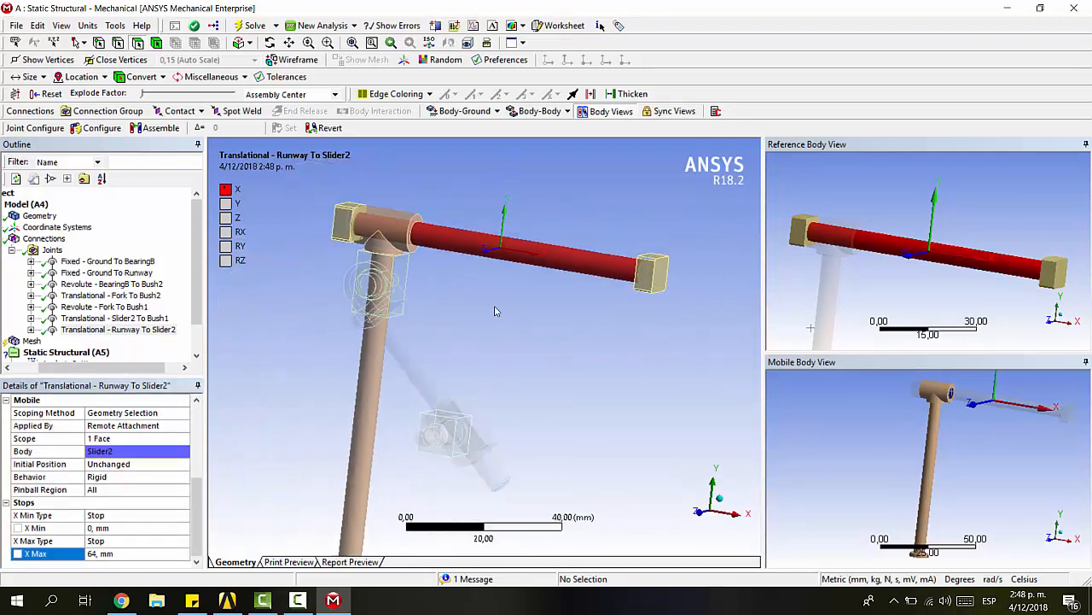
scroll(495, 310, "down", 1)
mouse_move(475, 303)
middle_mouse_down()
mouse_move(526, 285)
mouse_move(492, 300)
middle_mouse_up()
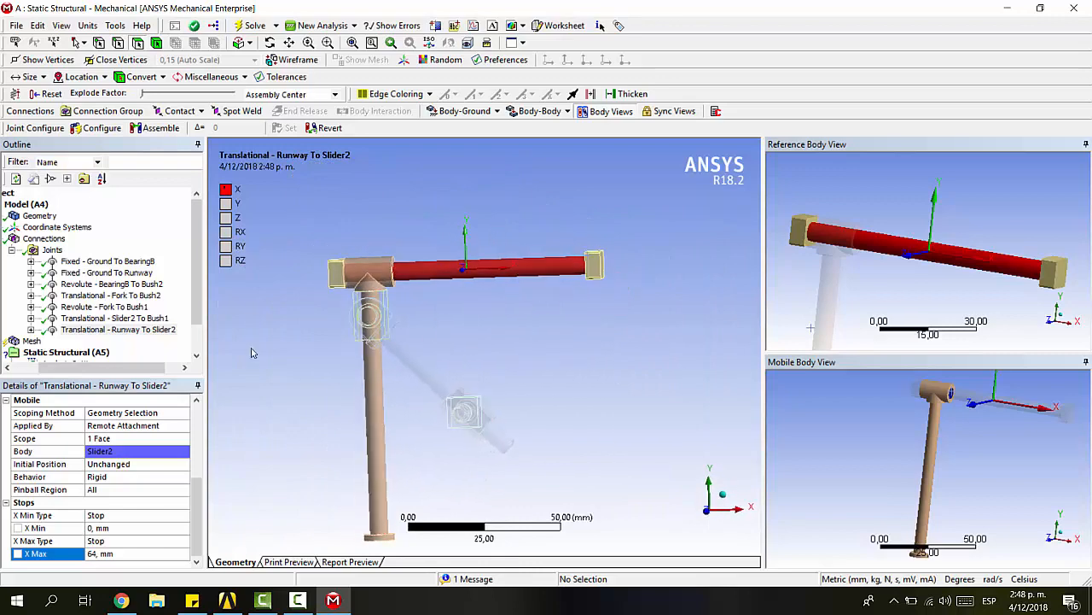
scroll(160, 316, "down", 1)
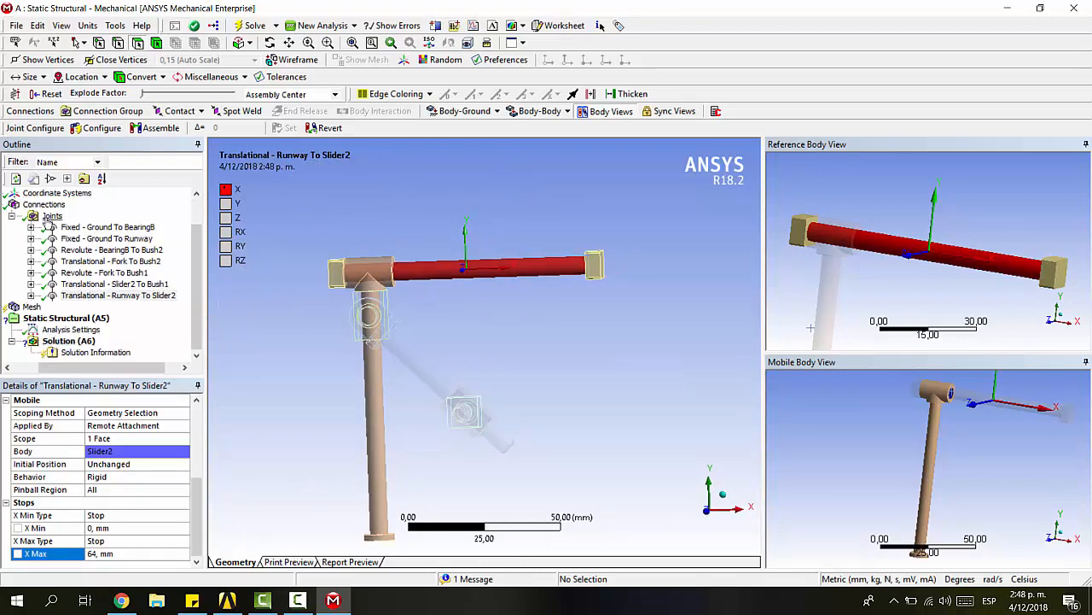
left_click(49, 217)
left_click(128, 272)
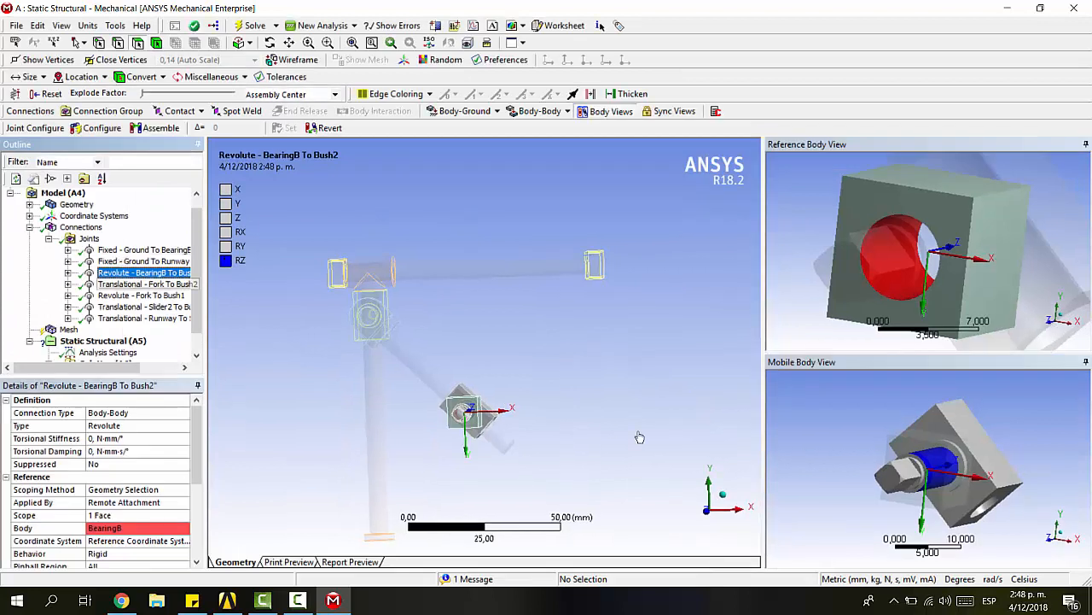
middle_click_drag(479, 383, 506, 428)
left_click(145, 284)
left_click(98, 128)
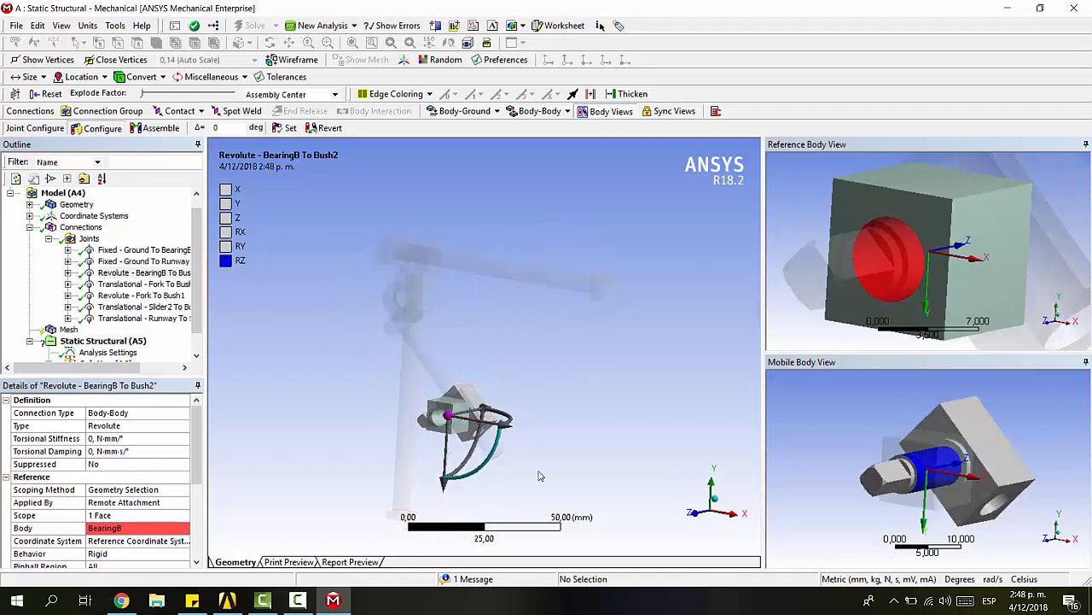
left_click_drag(497, 452, 492, 416)
left_click_drag(481, 376, 394, 424)
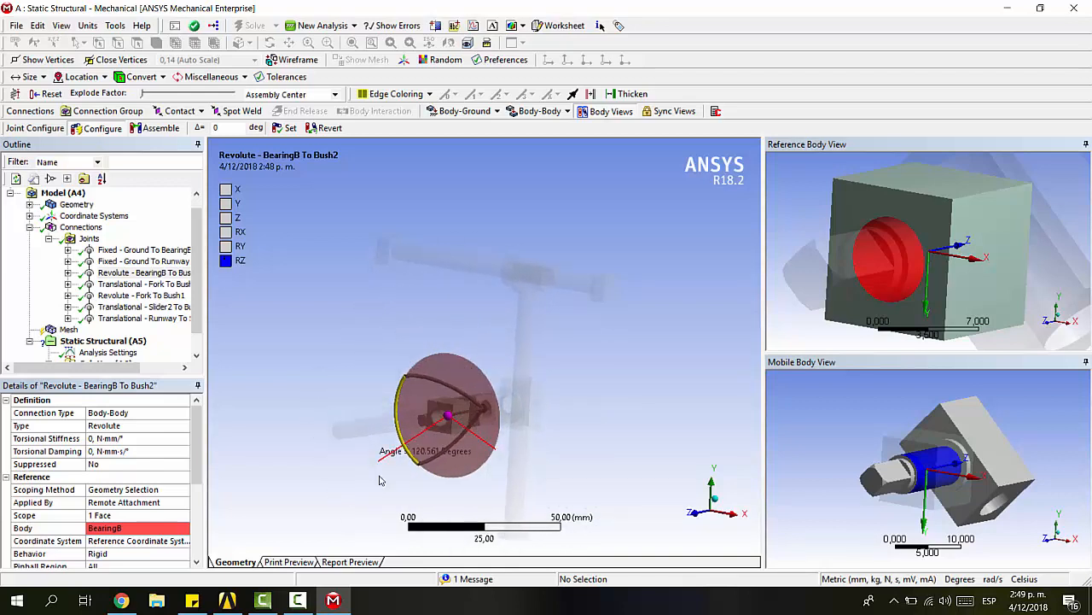
left_click_drag(381, 481, 350, 430)
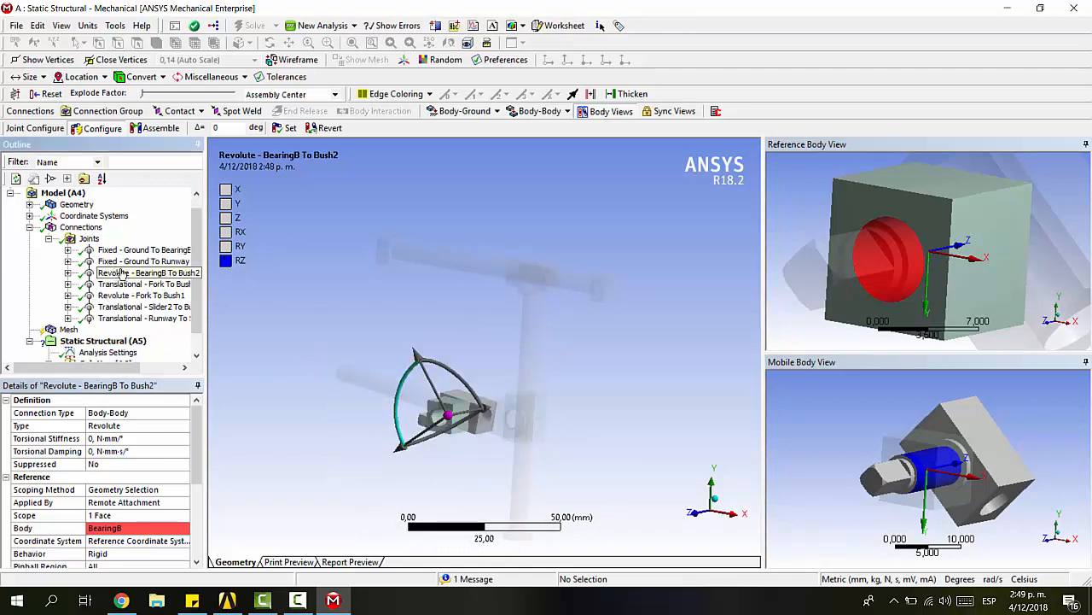
Step: Return the linkage to its original pose, rotate the BearingB-to-Bush2 joint once more to check its motion, and return to the Joints group
left_click(145, 263)
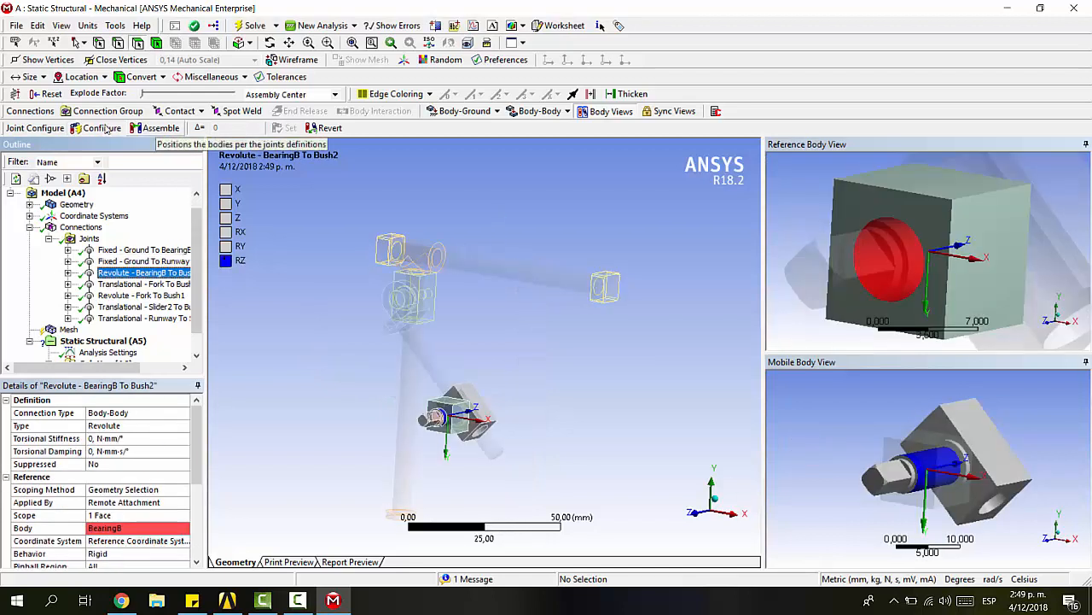
left_click_drag(492, 439, 436, 367)
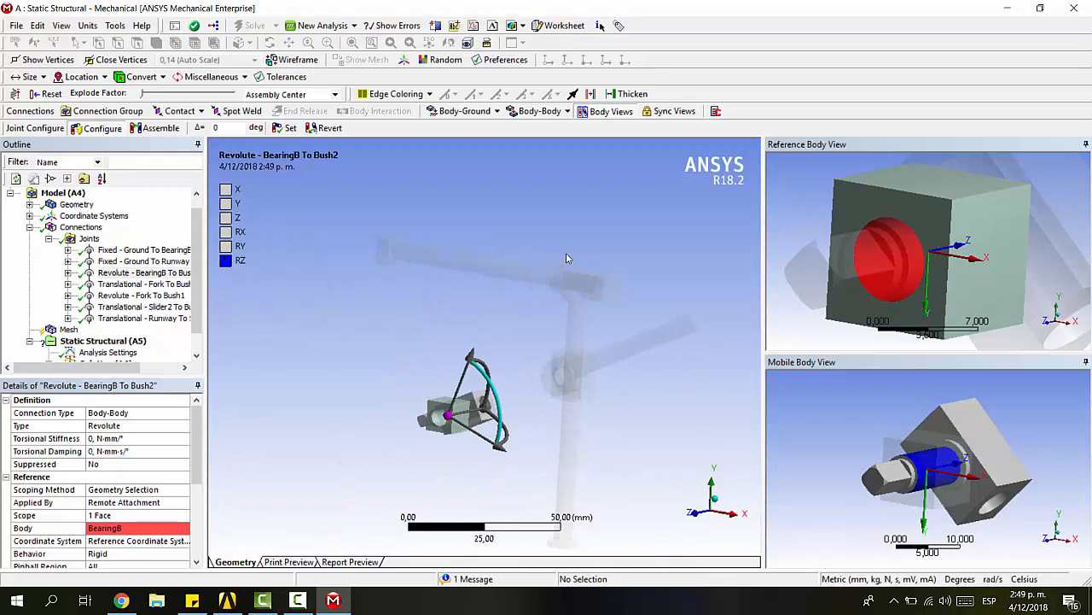
left_click(89, 240)
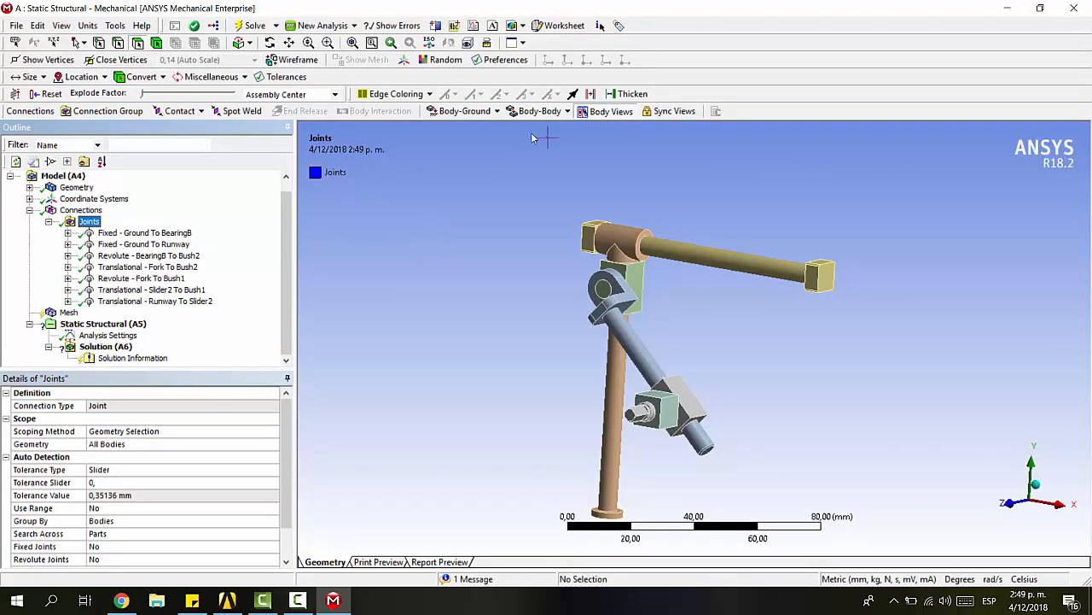
Step: Insert a body-to-body spring connection into the model
left_click(543, 115)
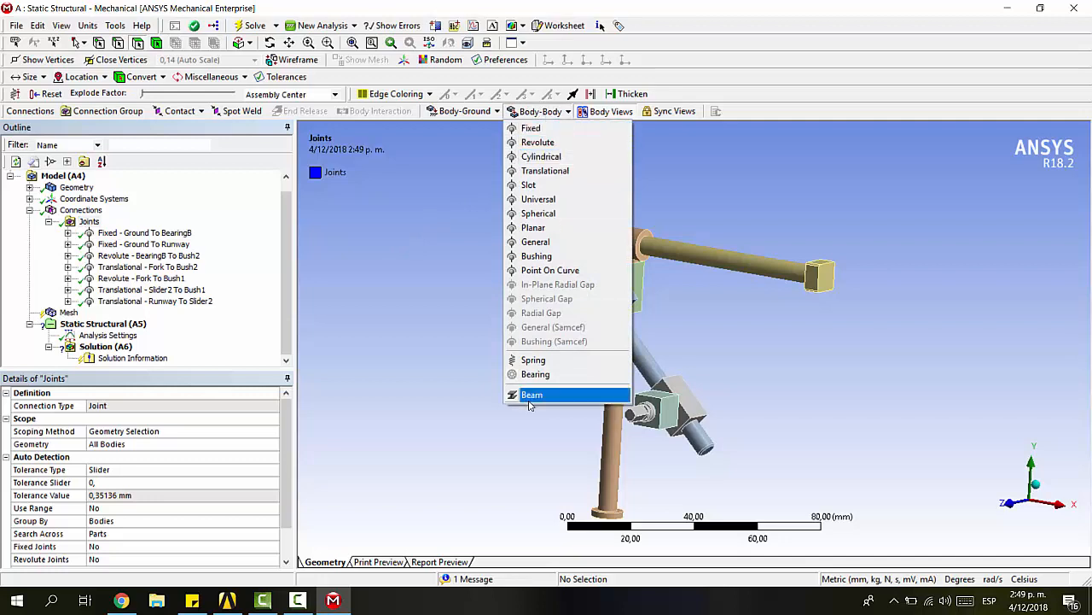
left_click(563, 361)
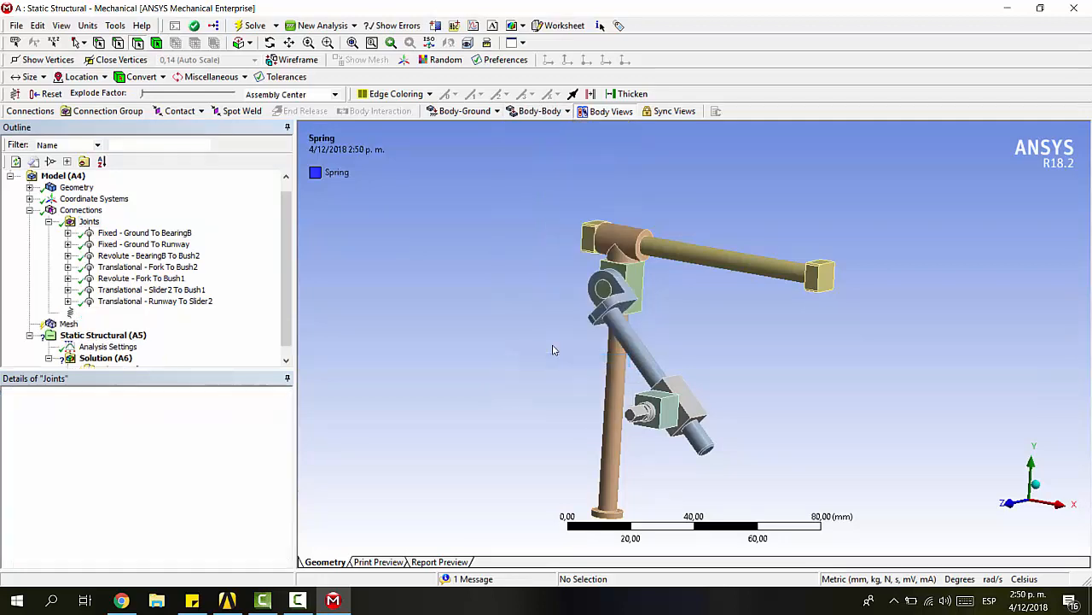
scroll(129, 424, "down", 2)
scroll(132, 437, "up", 2)
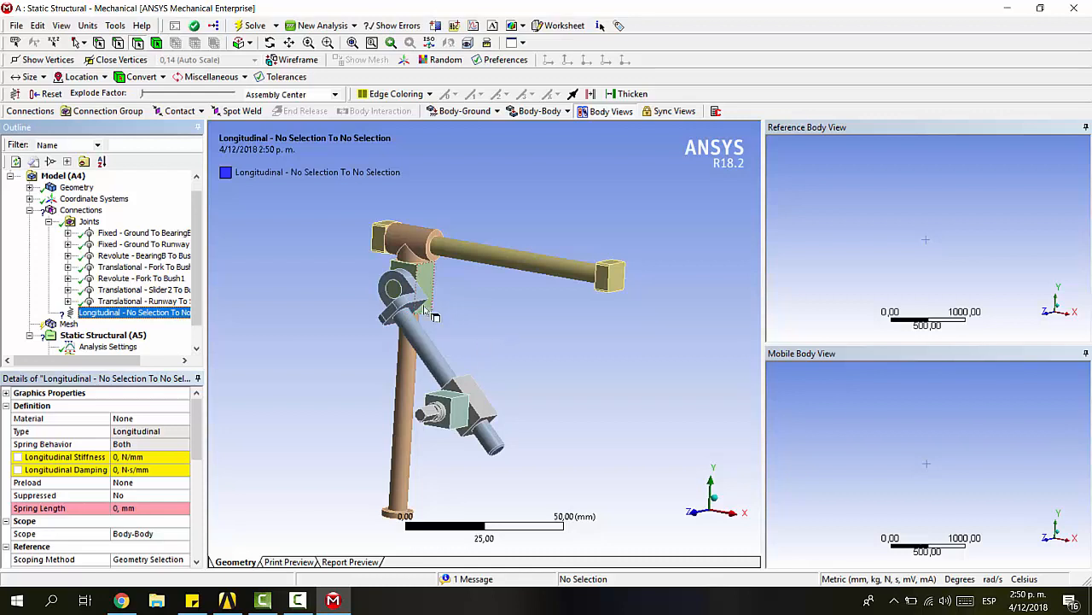
Step: Scope the spring's reference side to the Fork's flat shoulder face around the base of its rod
middle_click_drag(523, 367, 459, 341)
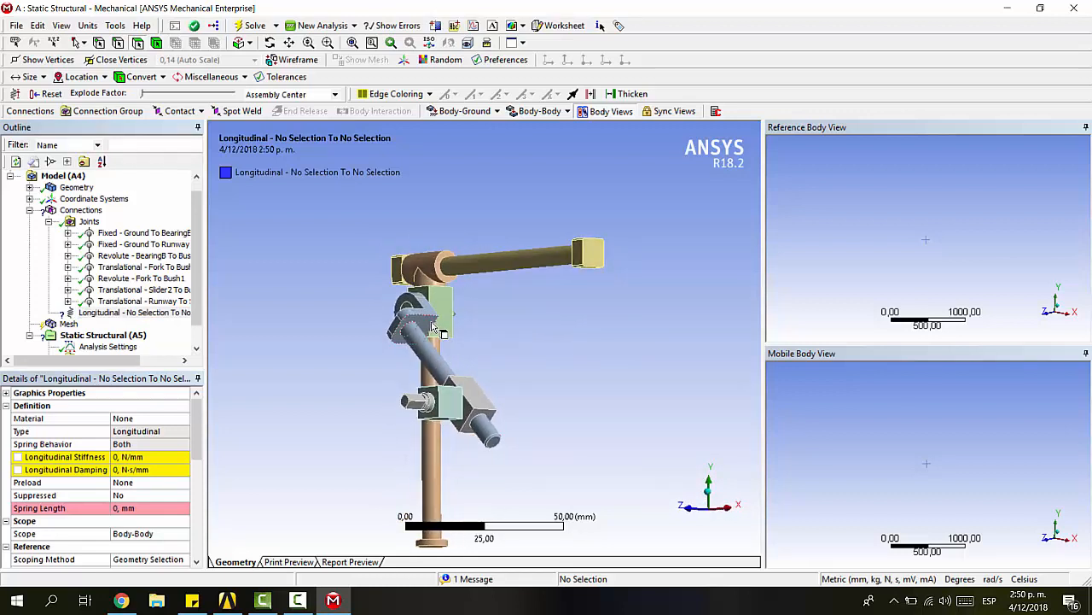
left_click(433, 329)
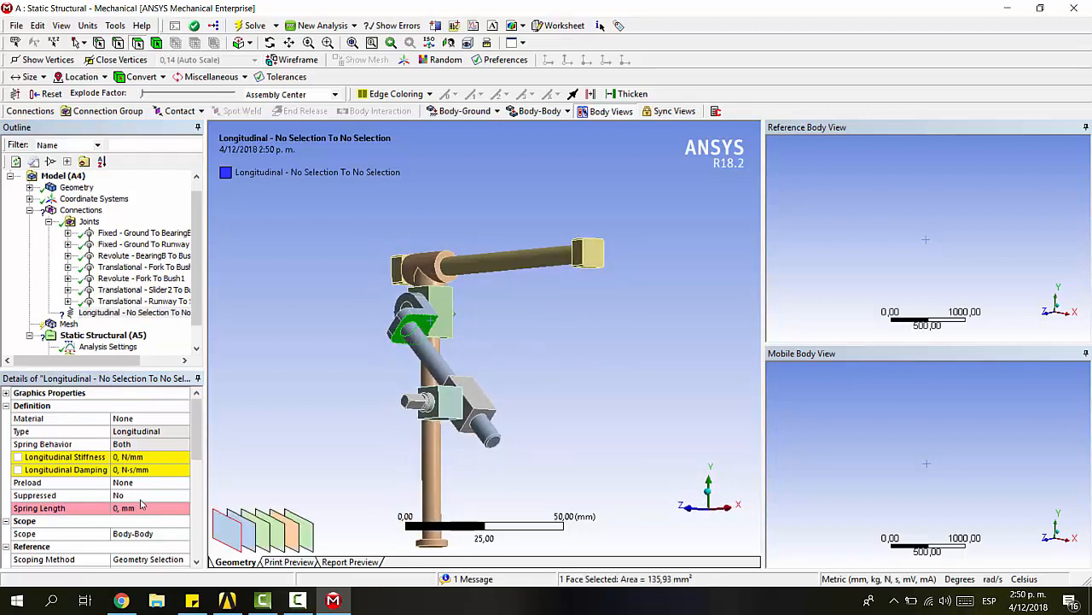
scroll(130, 509, "down", 3)
scroll(135, 473, "up", 3)
scroll(135, 468, "down", 3)
scroll(135, 468, "up", 3)
scroll(134, 460, "down", 2)
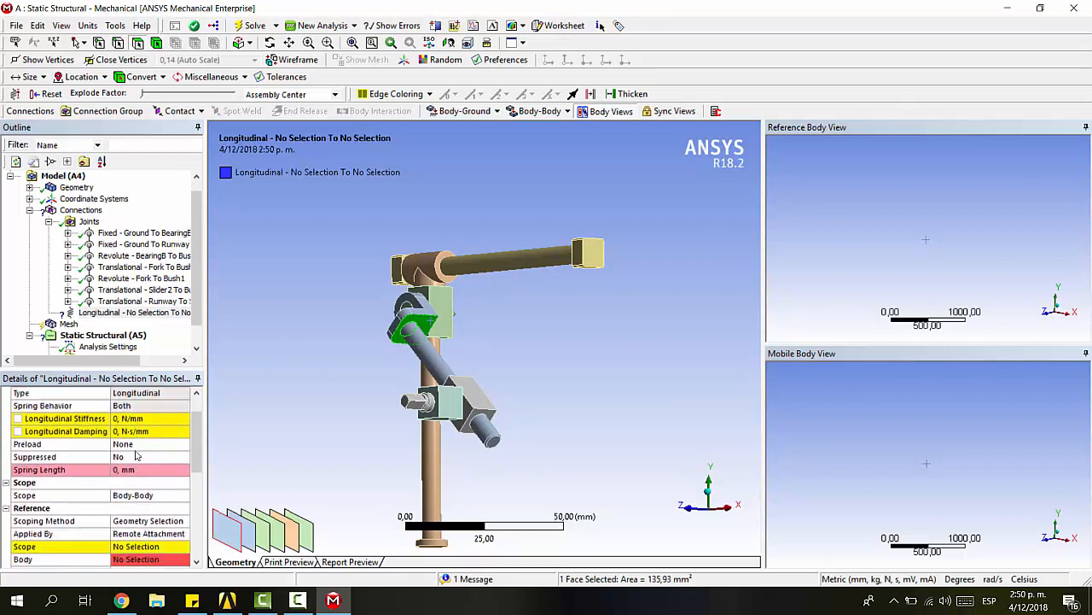
scroll(135, 456, "down", 3)
left_click(157, 406)
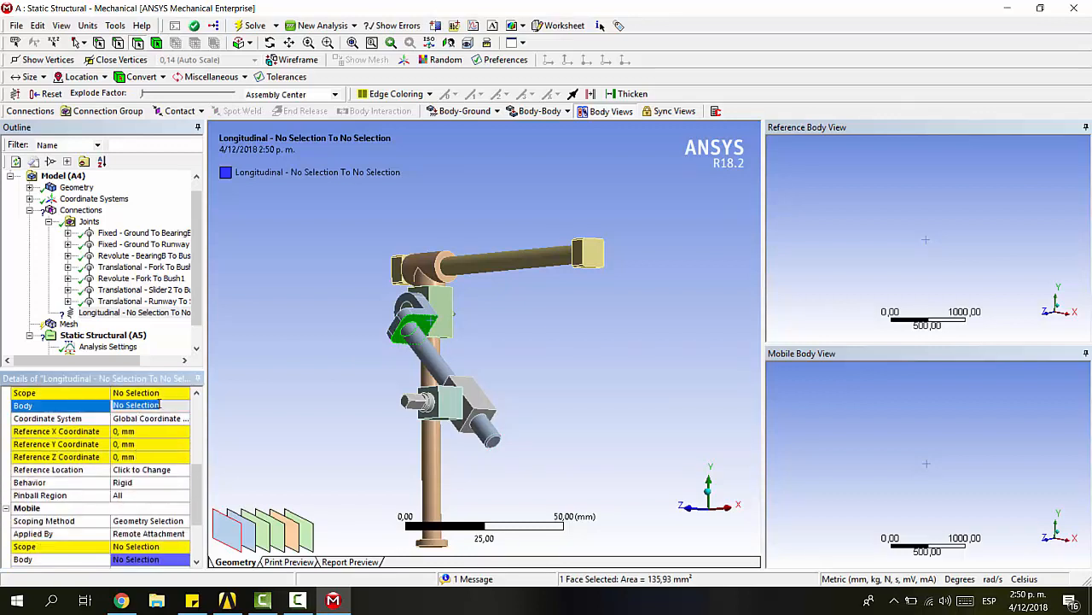
scroll(157, 412, "up", 3)
left_click(138, 431)
left_click(129, 431)
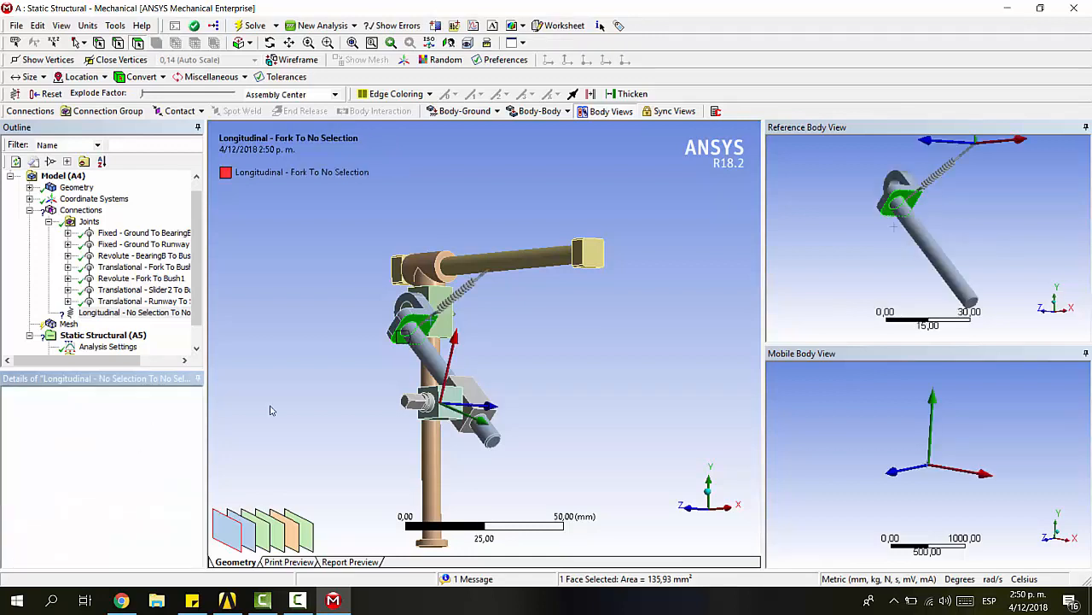
Step: Scope the spring's mobile side to the Bush2 face that the Fork's rod enters, facing the Fork's head
scroll(416, 312, "up", 4)
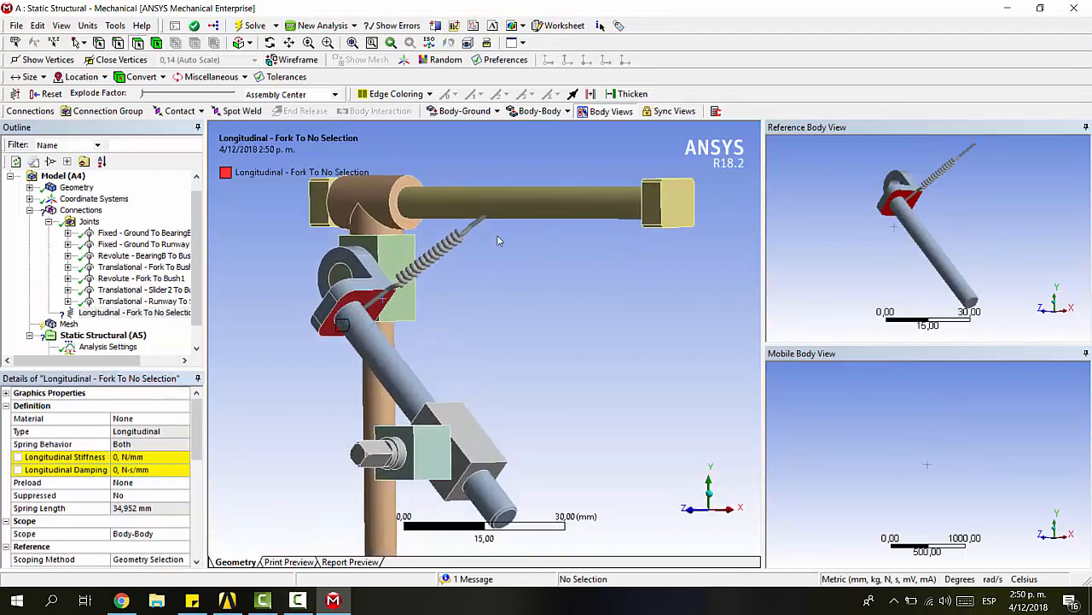
scroll(106, 470, "down", 6)
left_click(142, 521)
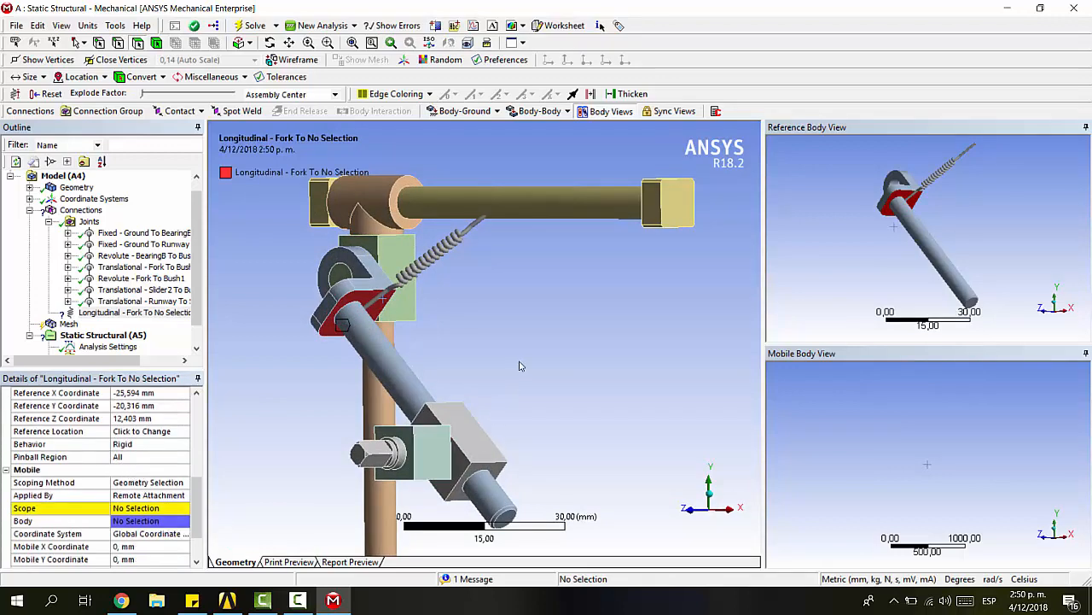
middle_click_drag(520, 365, 580, 402)
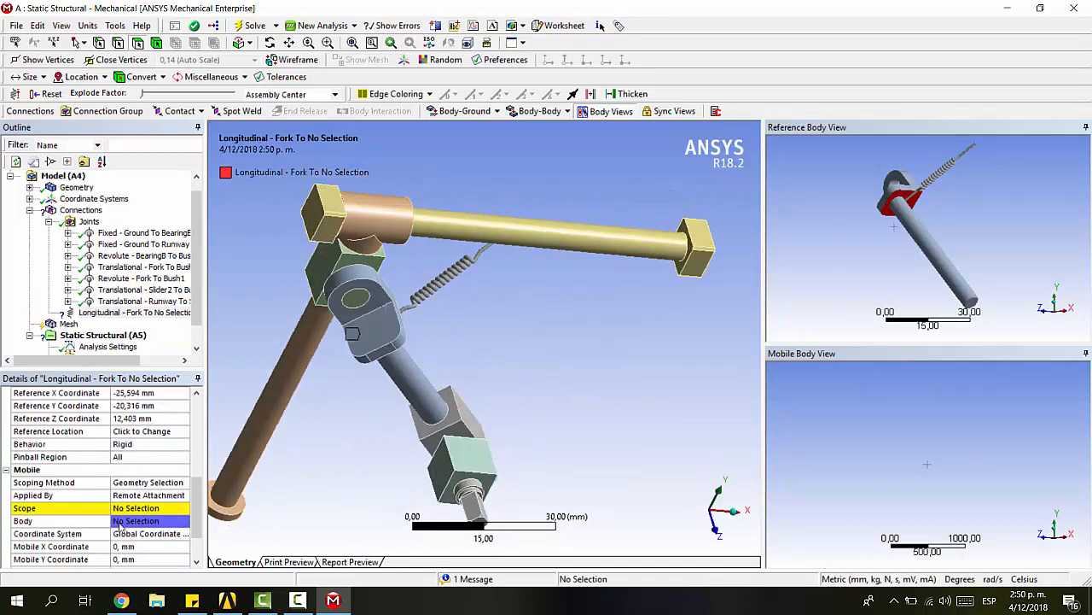
left_click(155, 504)
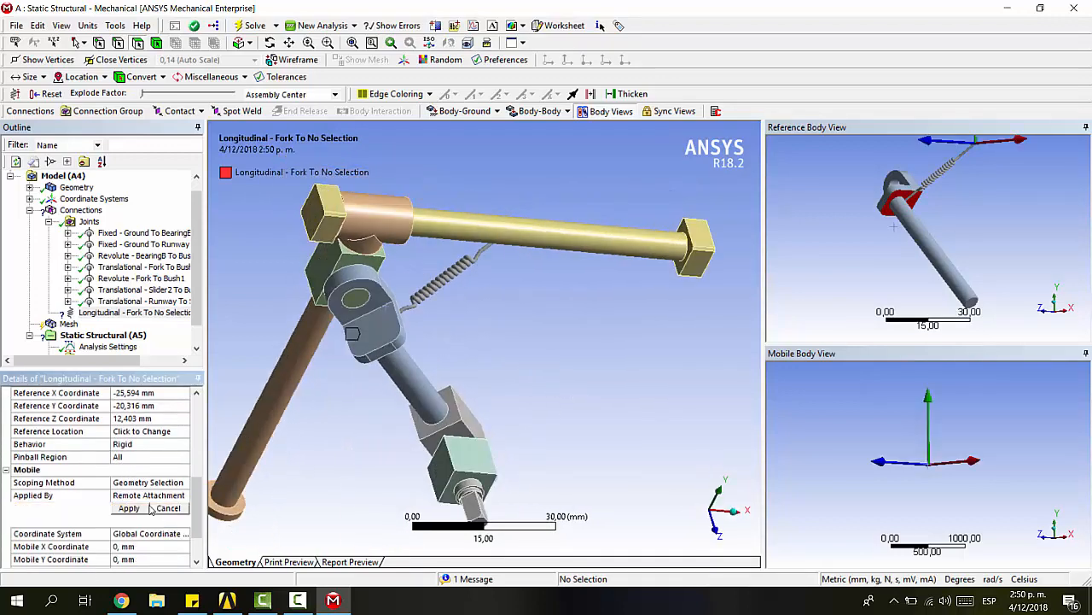
left_click(450, 402)
left_click(129, 507)
Step: Set the longitudinal stiffness of the Fork-to-Bush2 spring to 15 N/mm
middle_click_drag(526, 406, 460, 337)
scroll(383, 355, "down", 2)
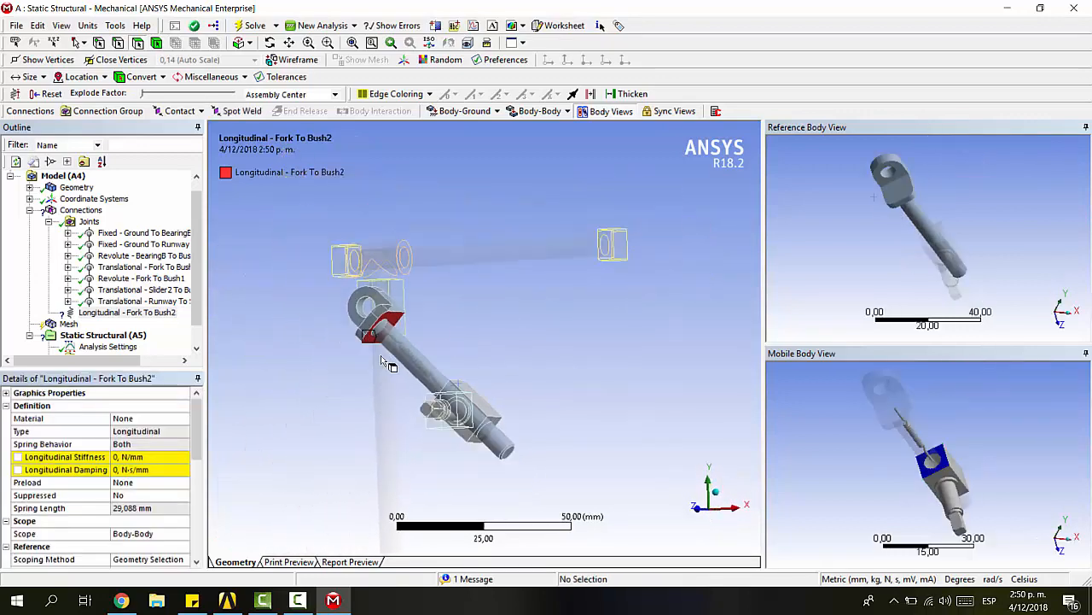
scroll(381, 355, "up", 3)
middle_click_drag(381, 355, 418, 351)
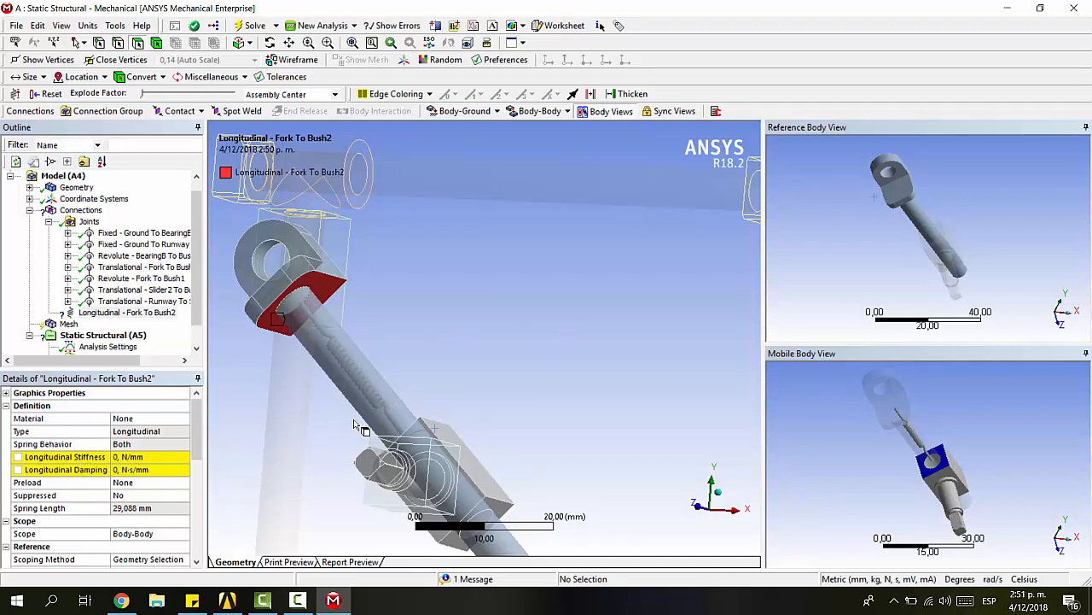
left_click(130, 457)
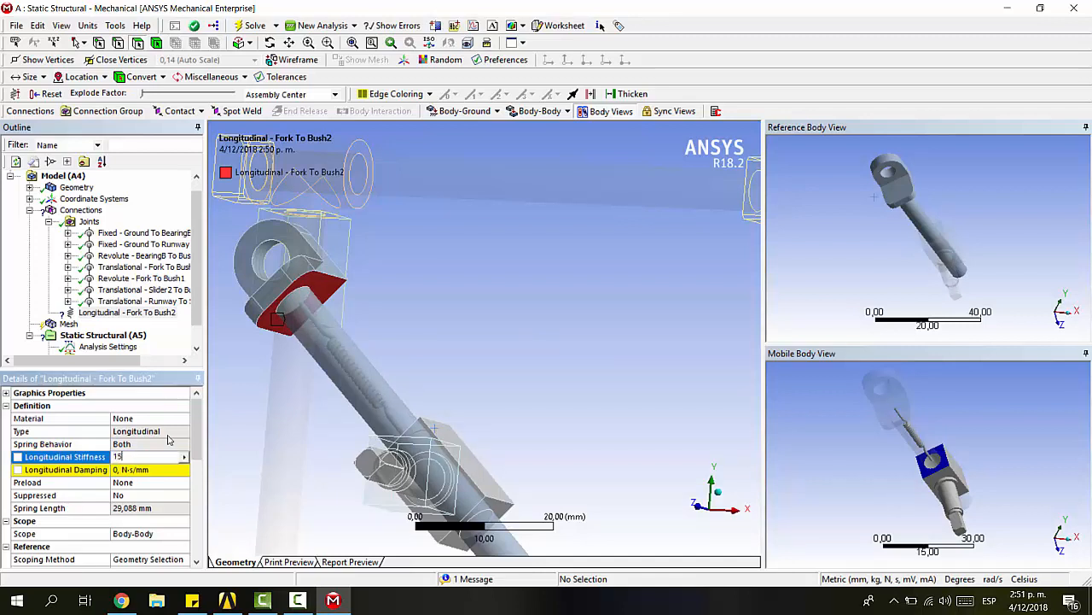
key("Return")
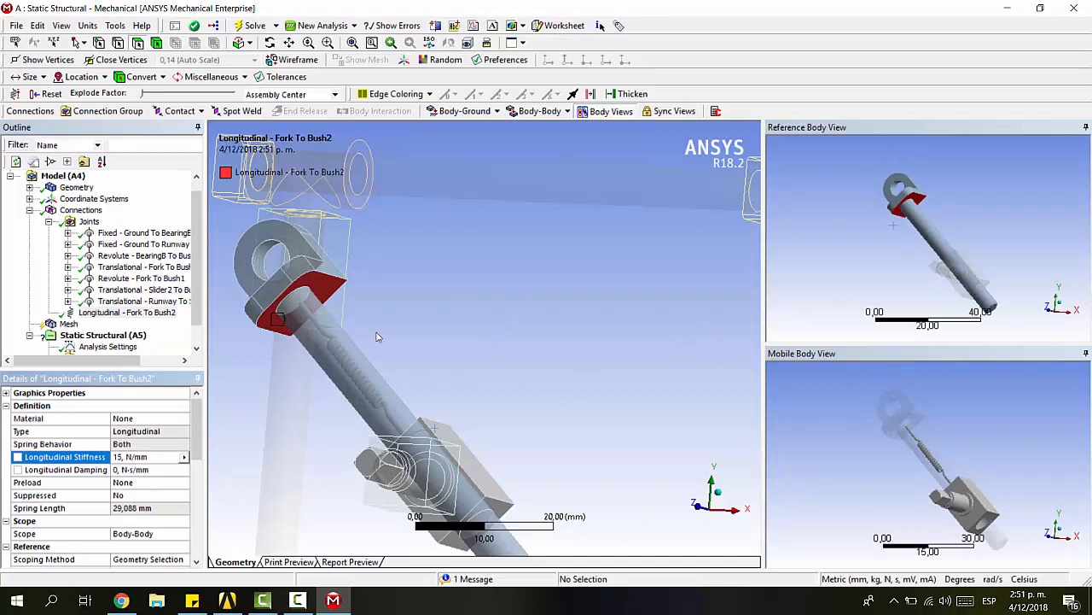
scroll(378, 336, "up", 2)
middle_click_drag(354, 345, 427, 333)
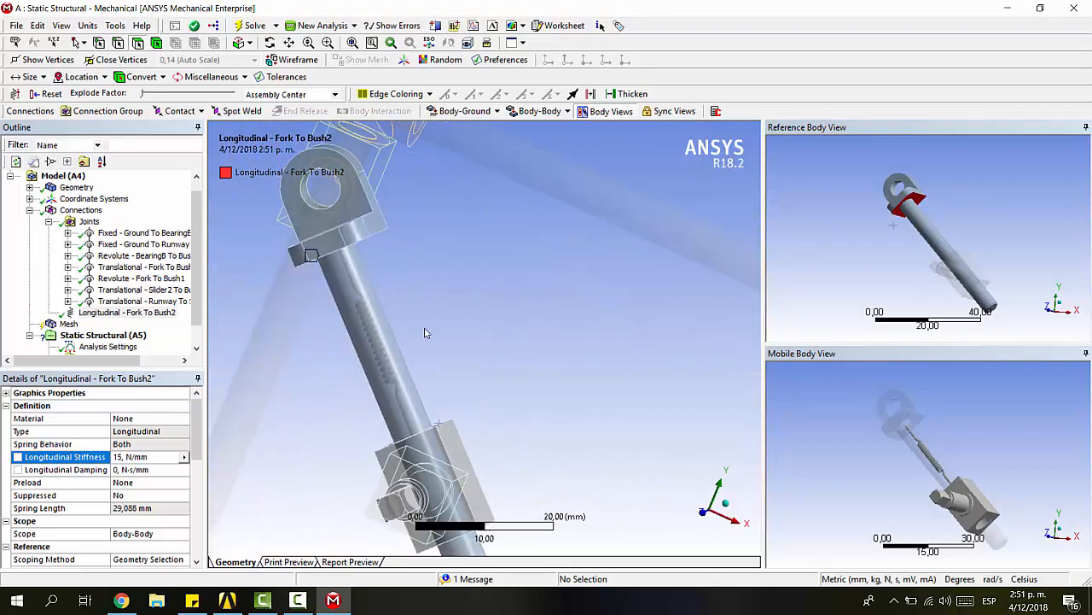
Step: Rotate the revolute joint between BearingB and Bush2 to check how the linkage moves relative to the spring, and return to the original pose
left_click(73, 213)
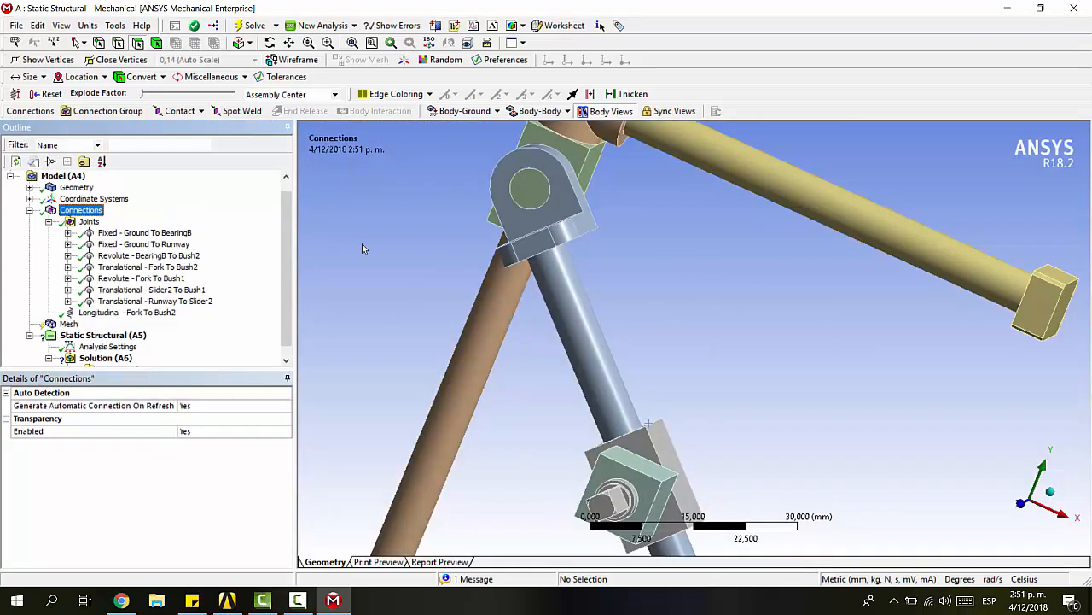
scroll(617, 313, "down", 3)
middle_click_drag(754, 427, 779, 343, "ctrl")
left_click(147, 268)
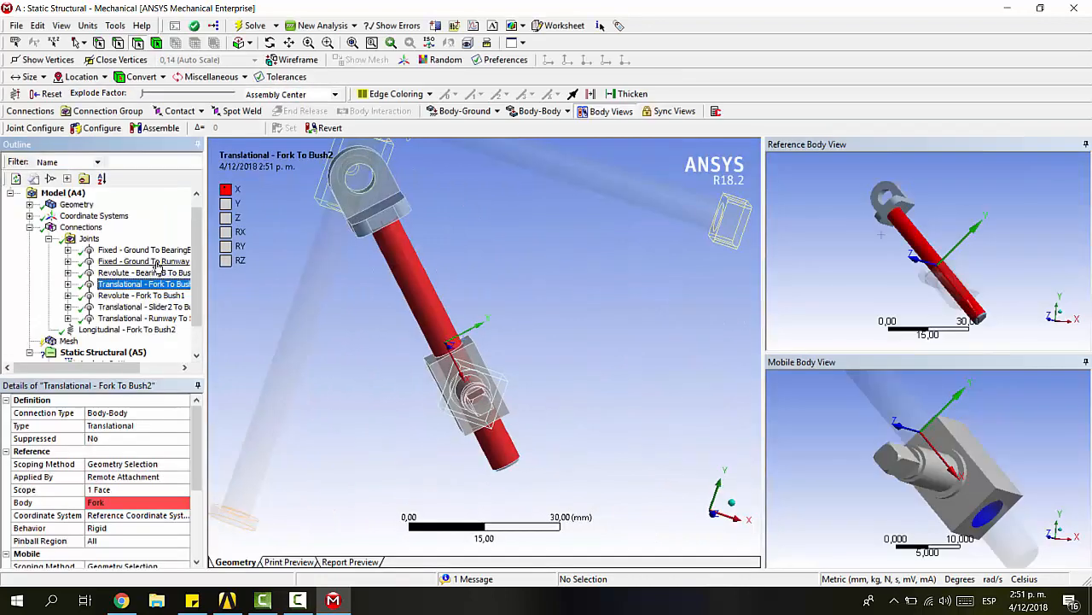
left_click(158, 271)
middle_click_drag(569, 397, 489, 386)
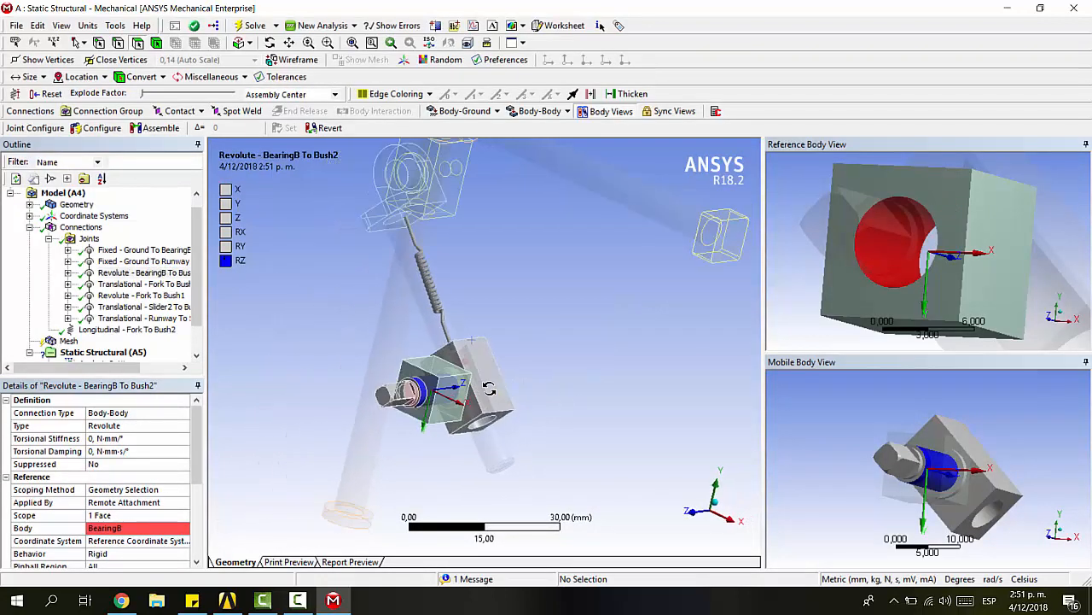
left_click(98, 130)
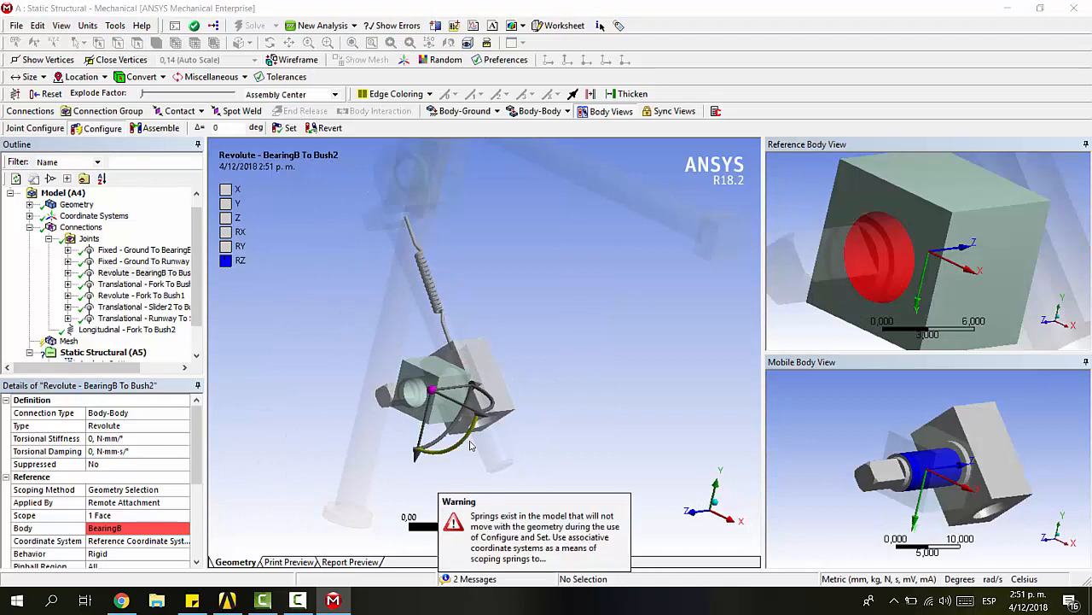
left_click_drag(472, 446, 362, 432)
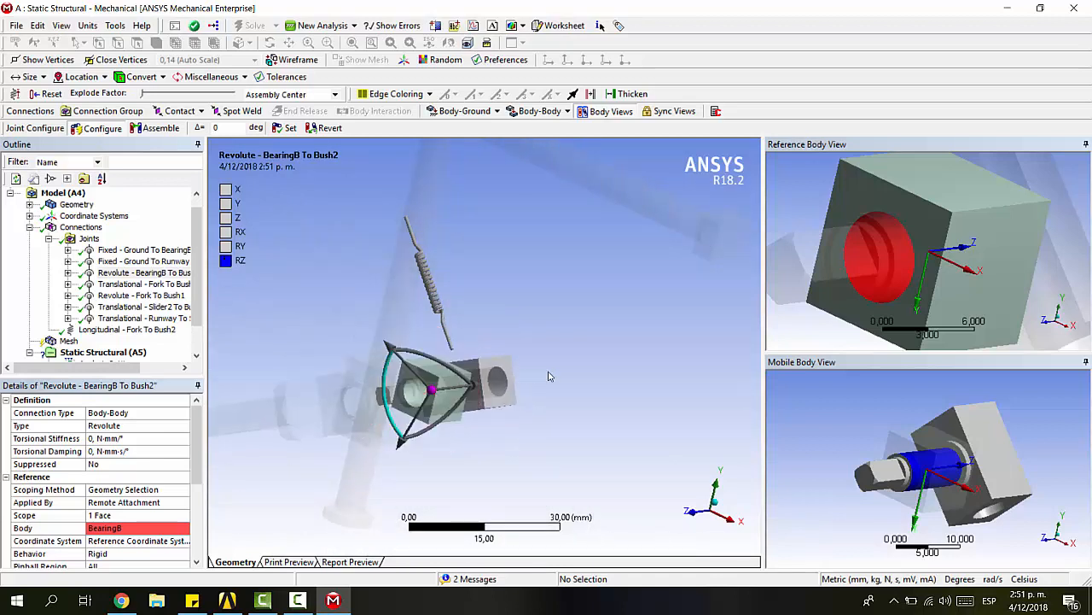
scroll(608, 358, "down", 3)
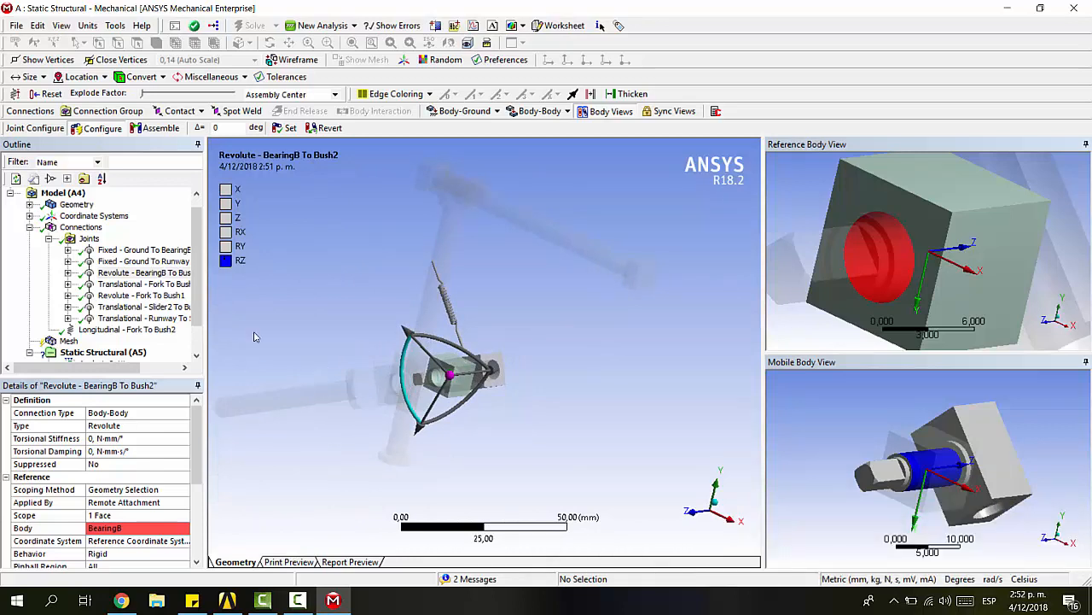
left_click(141, 294)
left_click(146, 273)
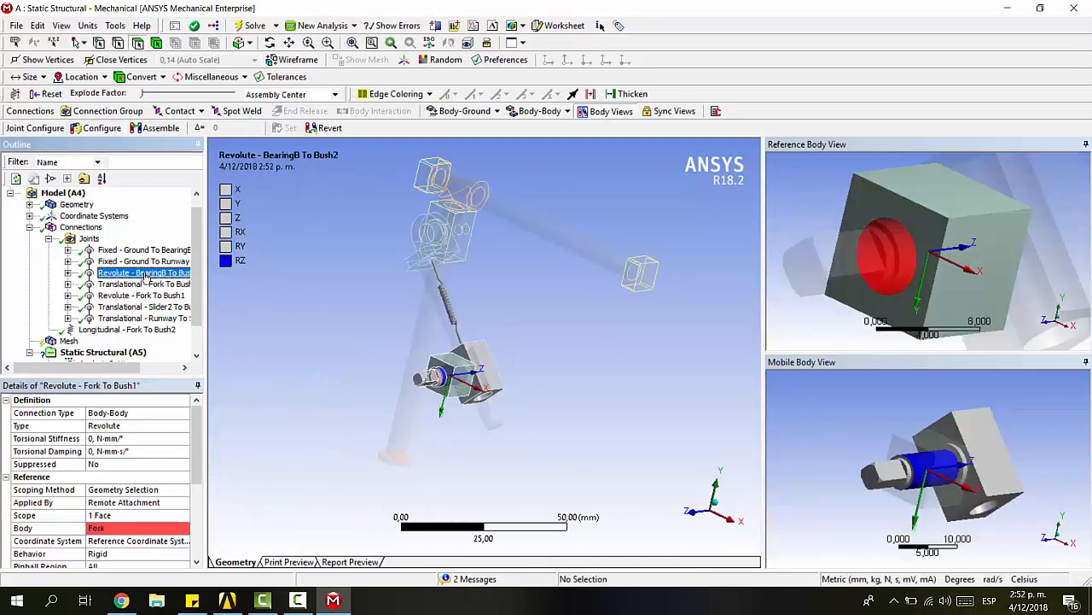
Step: Examine the Fork-to-Bush2 spring's attachment on the bodies and review its definition and reference settings
left_click(137, 329)
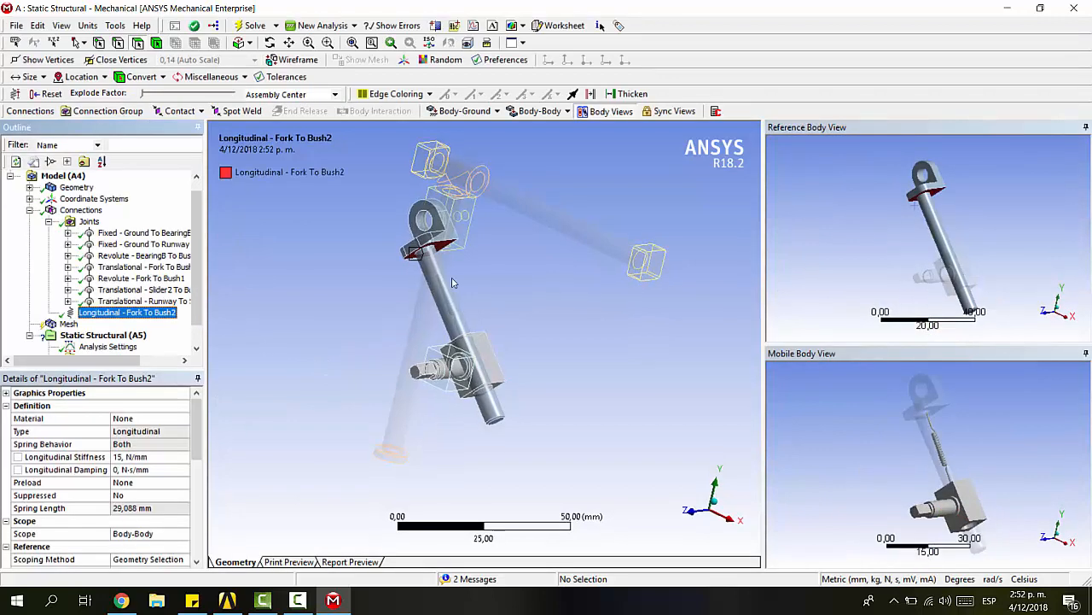
scroll(443, 276, "down", 2)
scroll(414, 258, "up", 5)
middle_click_drag(460, 269, 350, 243)
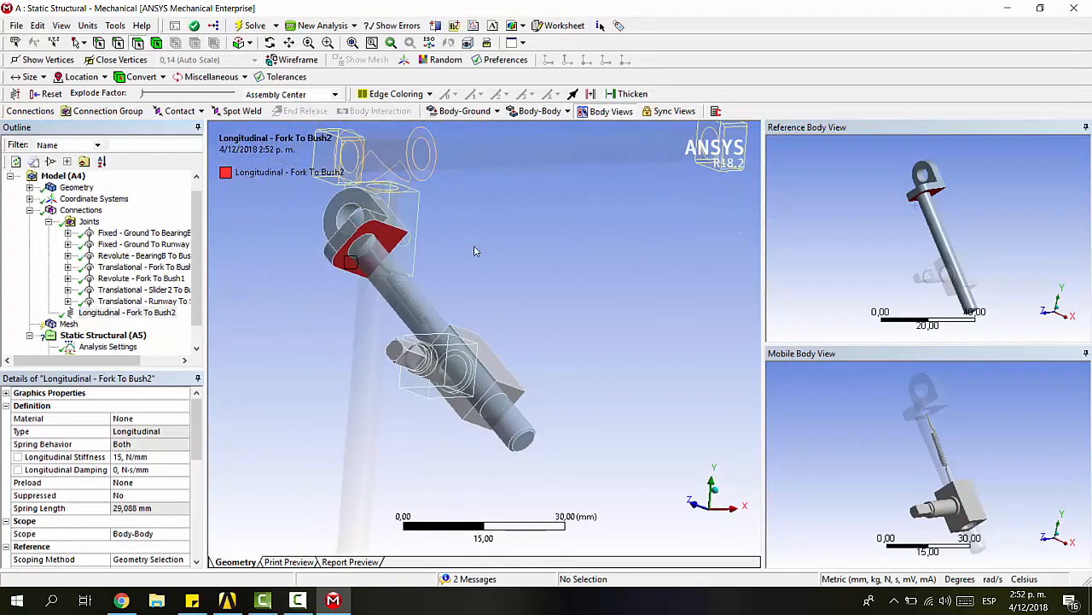
middle_click_drag(474, 250, 528, 269)
scroll(70, 321, "down", 2)
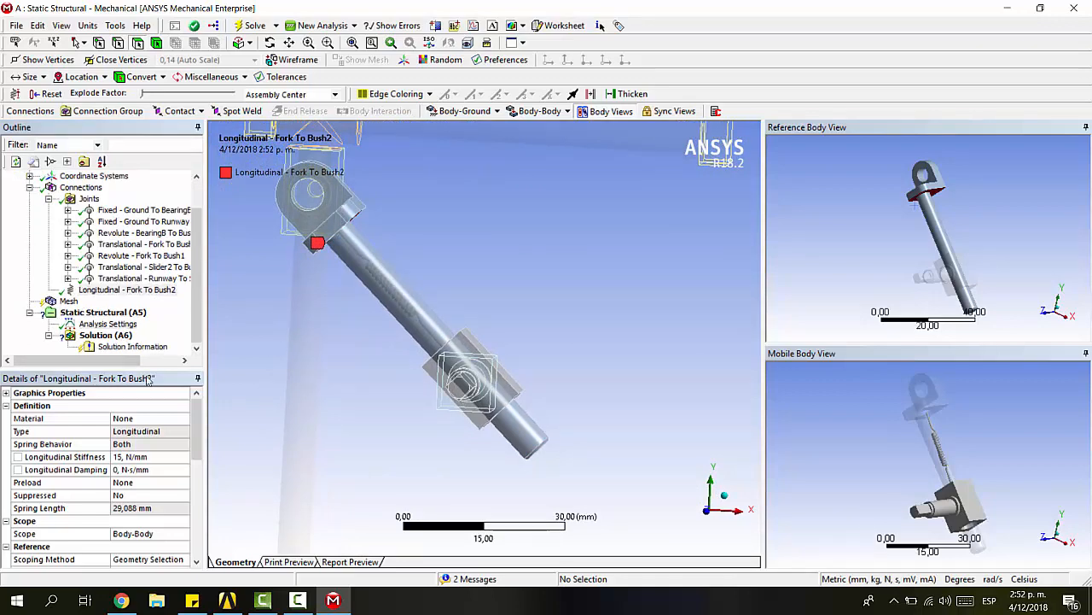
scroll(141, 457, "down", 3)
scroll(142, 452, "up", 1)
scroll(144, 448, "down", 3)
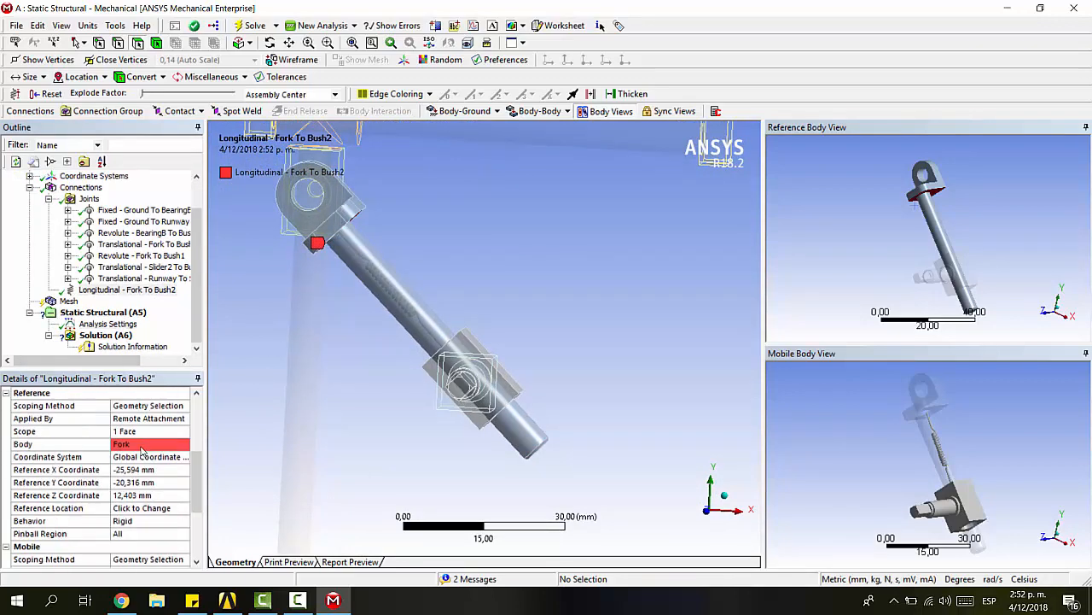
scroll(141, 446, "up", 3)
scroll(142, 444, "down", 2)
Step: Rescope the spring's reference side to the circular edge where the Fork's rod meets its flat shoulder face
left_click(141, 432)
scroll(142, 433, "up", 4)
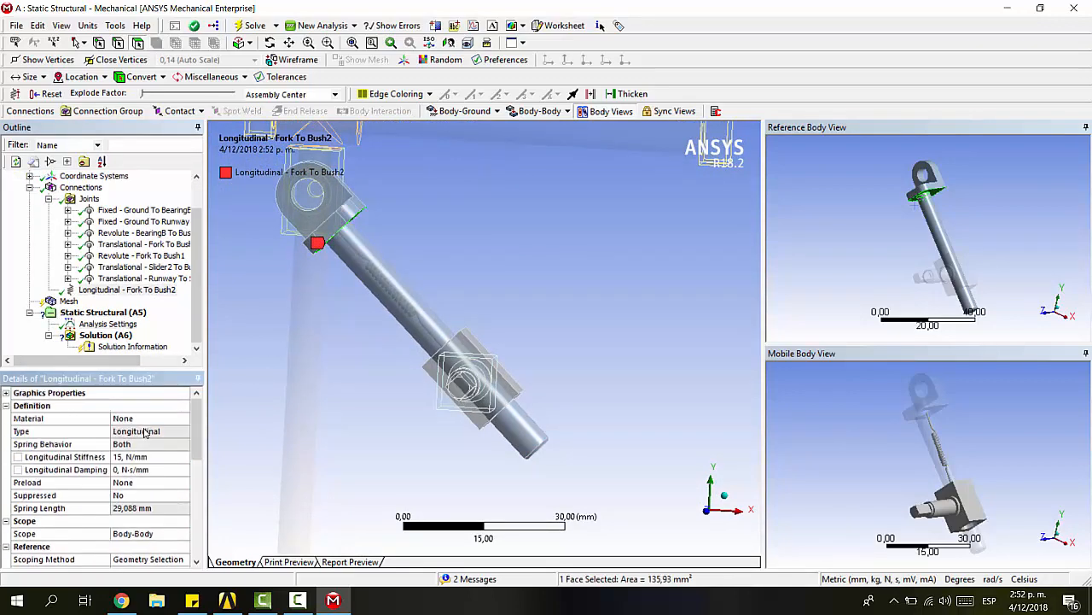
scroll(141, 436, "down", 2)
middle_click_drag(427, 299, 360, 203)
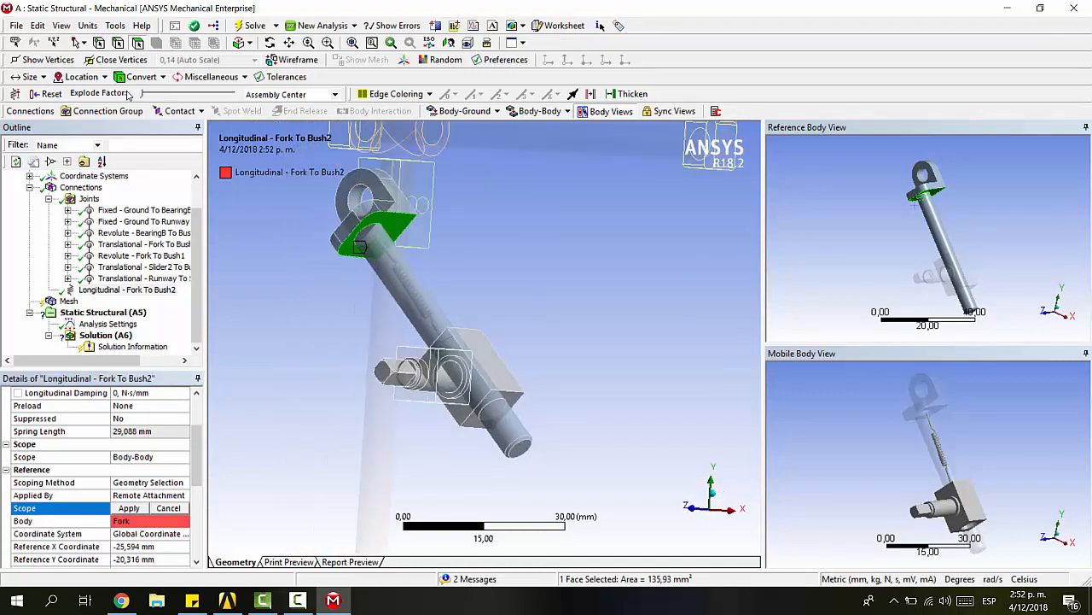
left_click(408, 215)
middle_click_drag(402, 255, 497, 321)
scroll(377, 239, "up", 2)
scroll(389, 249, "up", 2)
middle_click_drag(429, 241, 362, 245)
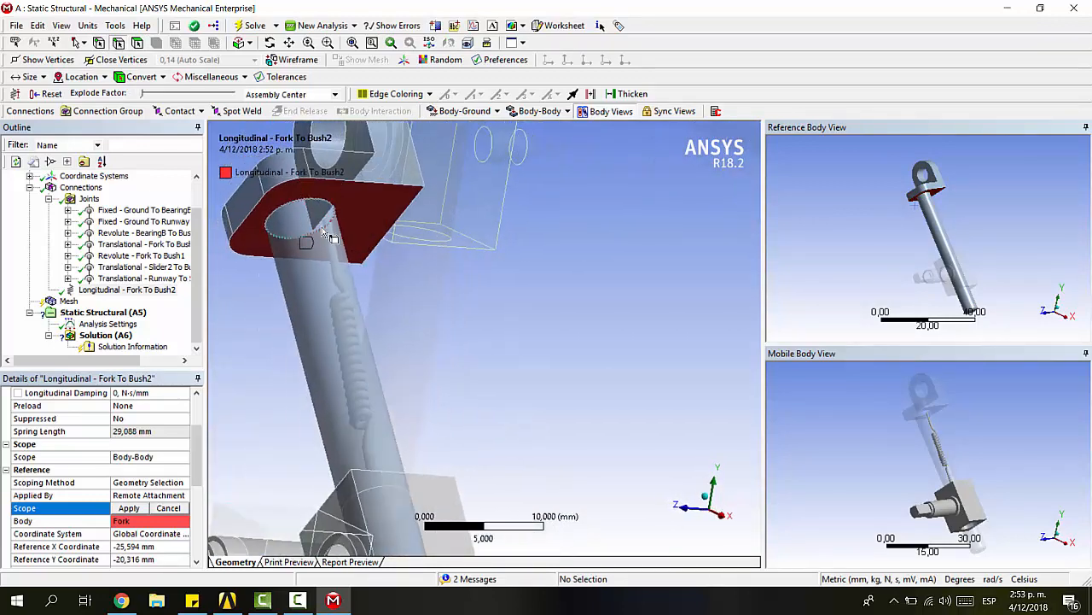
middle_click_drag(331, 237, 236, 350)
scroll(419, 398, "up", 5)
scroll(237, 351, "up", 1)
scroll(263, 349, "down", 4)
middle_click_drag(341, 343, 476, 329, "ctrl")
scroll(434, 297, "up", 1)
scroll(434, 297, "down", 2)
middle_click_drag(422, 279, 536, 280)
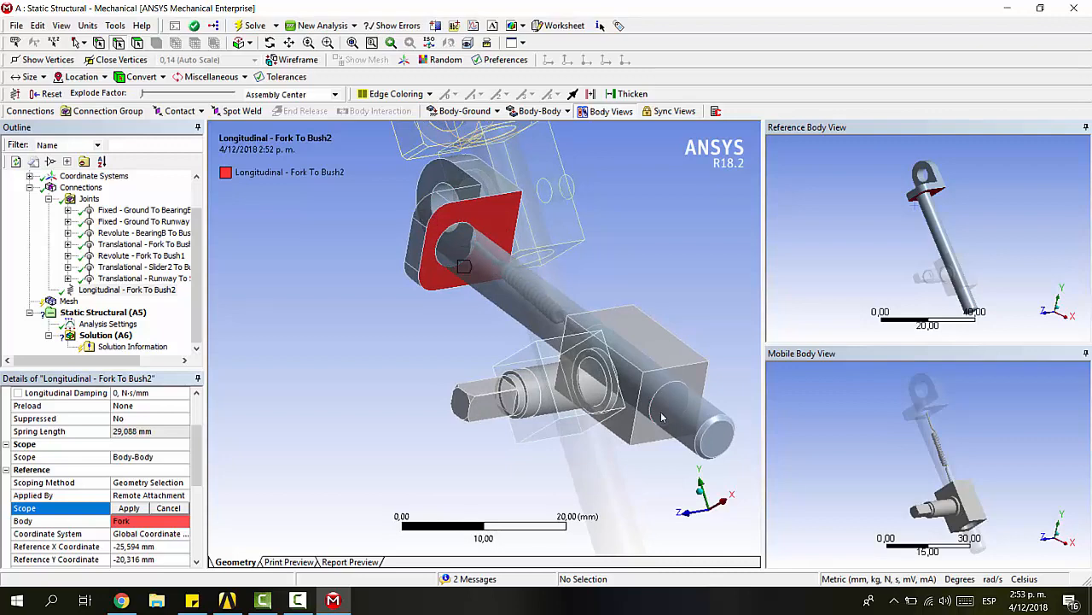
middle_click_drag(595, 287, 417, 270)
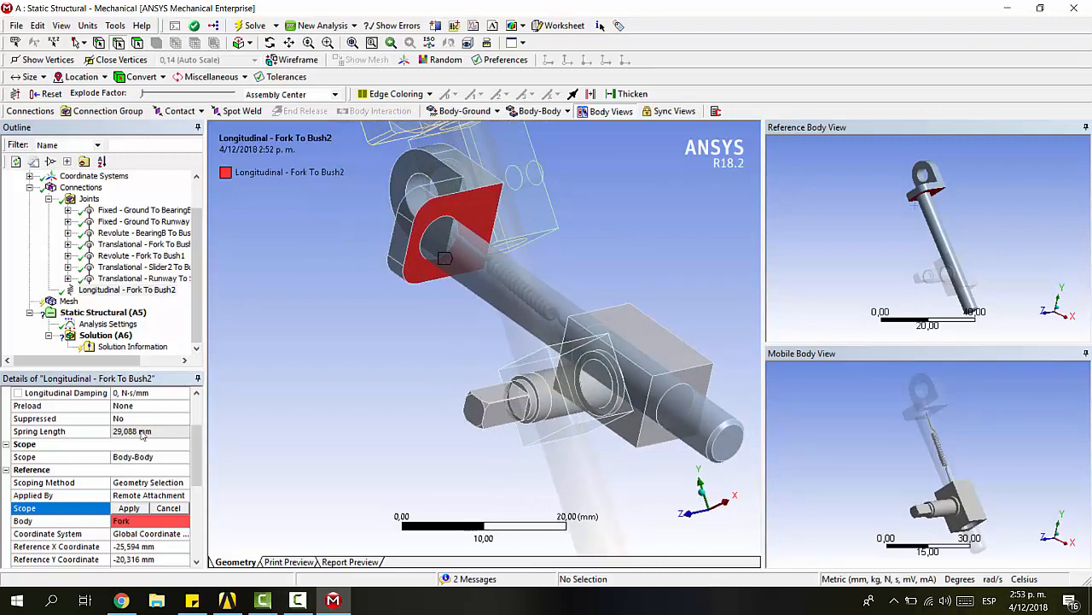
left_click(451, 223)
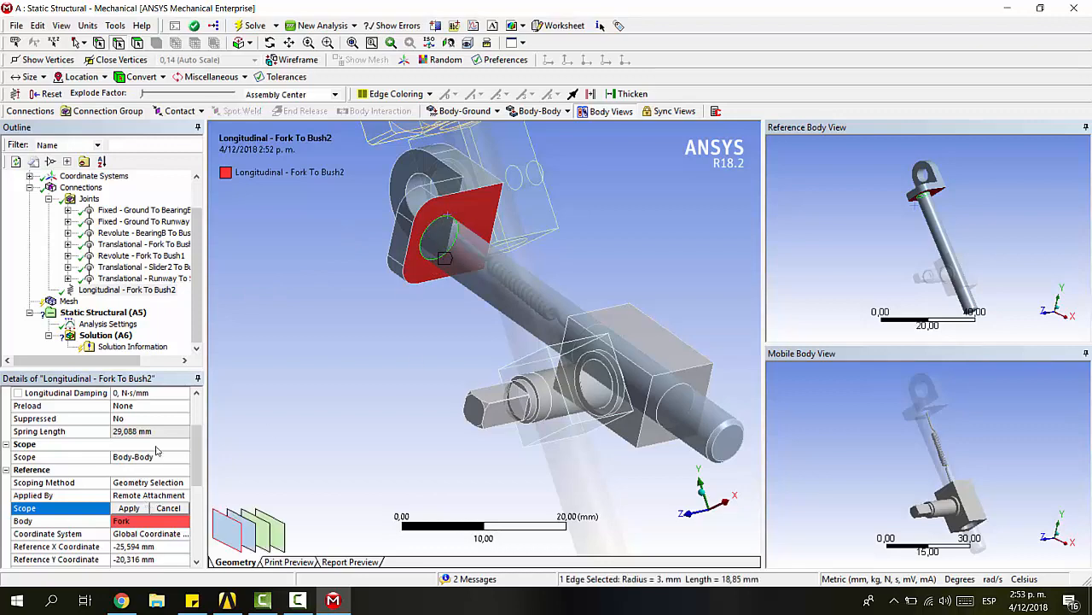
left_click(128, 507)
scroll(192, 418, "down", 4)
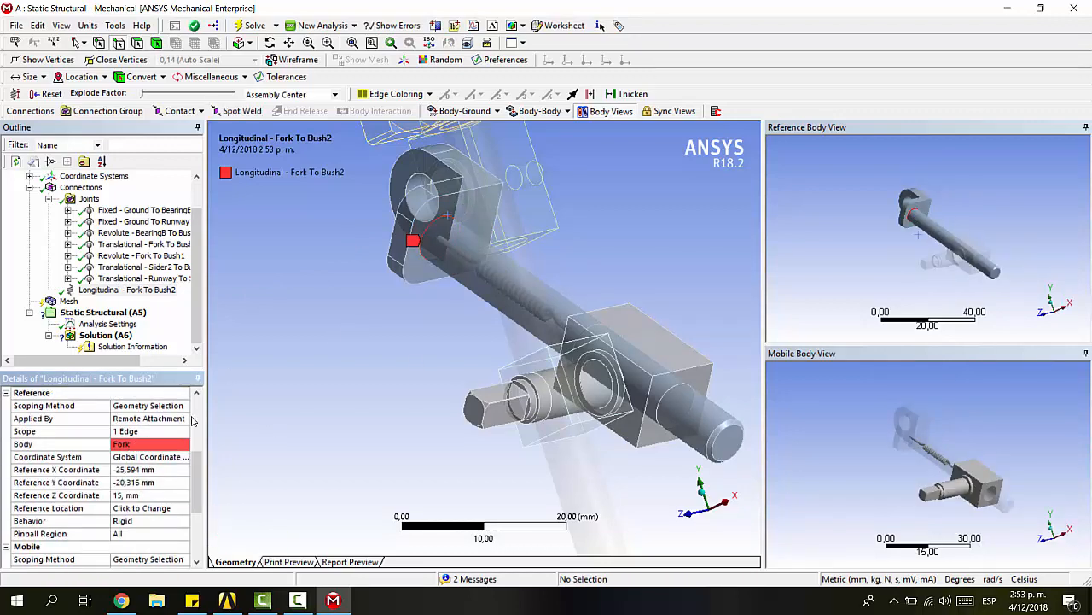
Step: Rescope the spring's mobile side to the circular edge of the Bush2 hole that faces the Fork's head
scroll(467, 291, "down", 2)
middle_click_drag(471, 308, 580, 335)
scroll(107, 448, "down", 4)
left_click(128, 459)
left_click(585, 337)
left_click(576, 333)
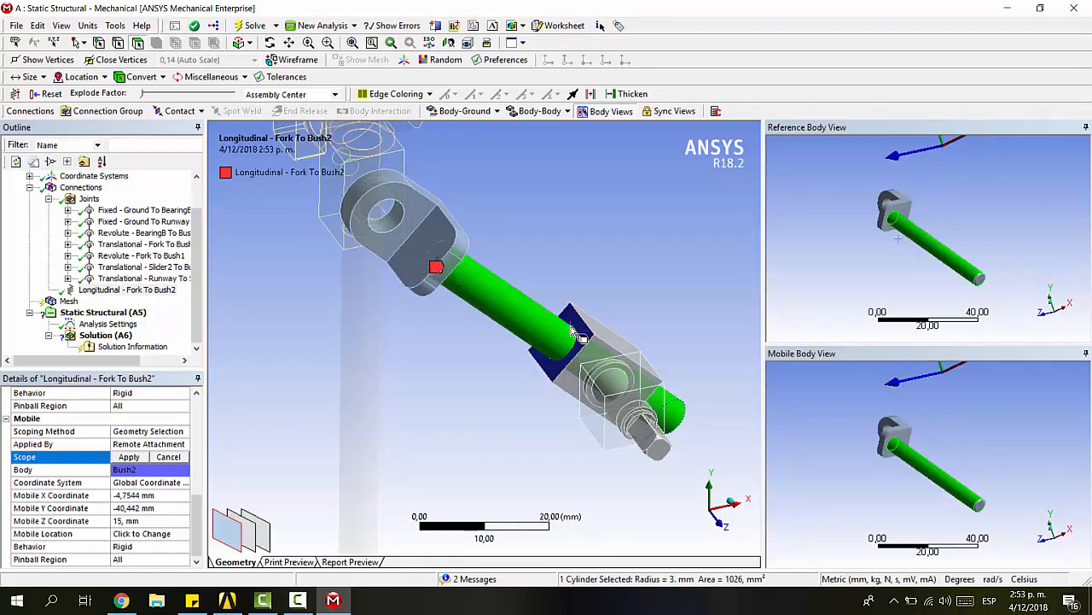
left_click(578, 338)
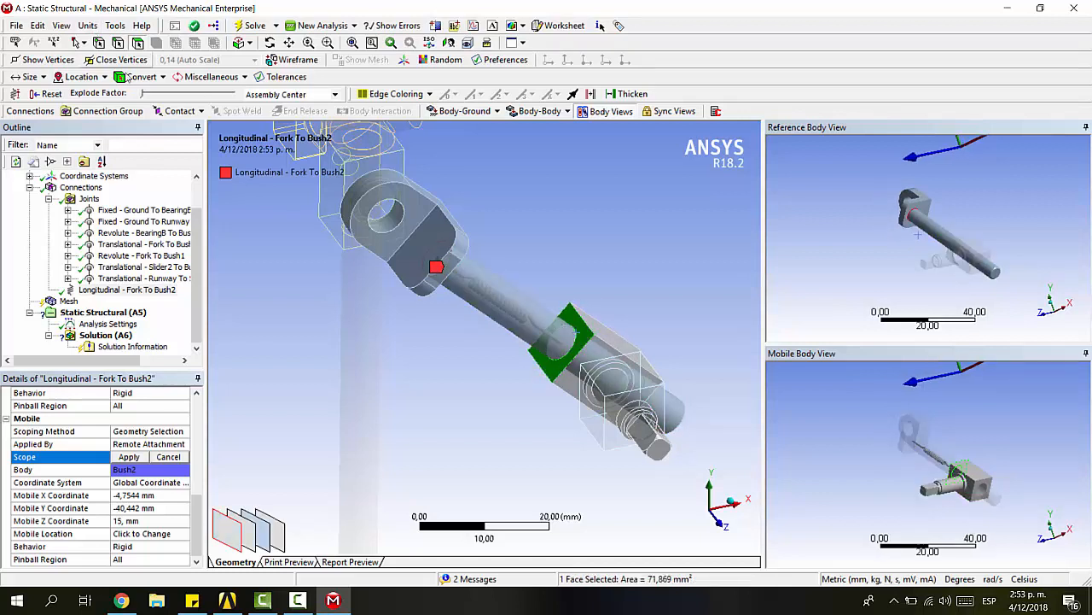
left_click(117, 45)
left_click(572, 327)
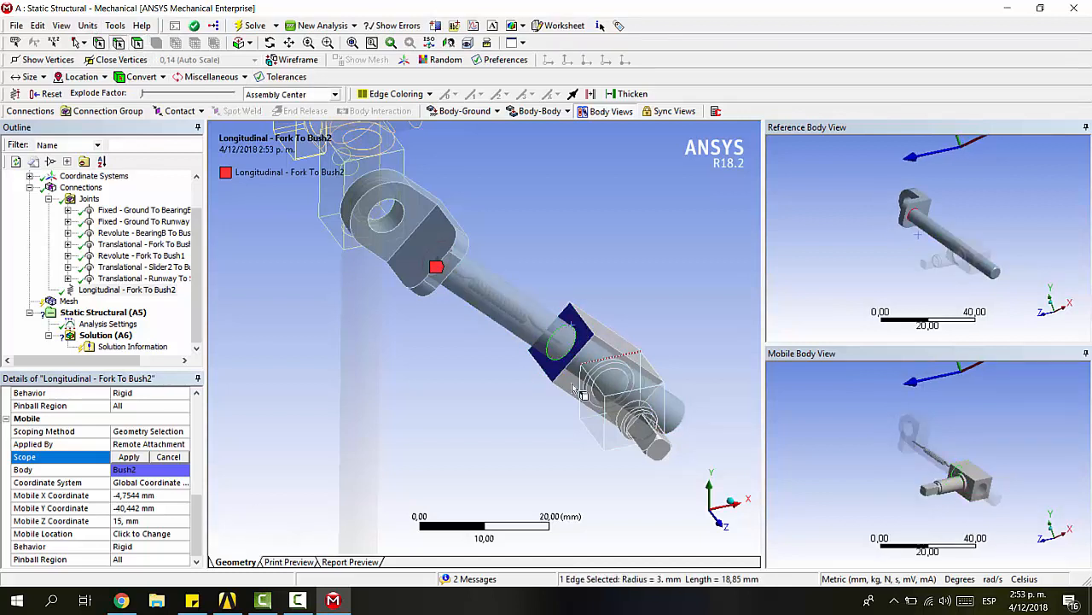
left_click(128, 456)
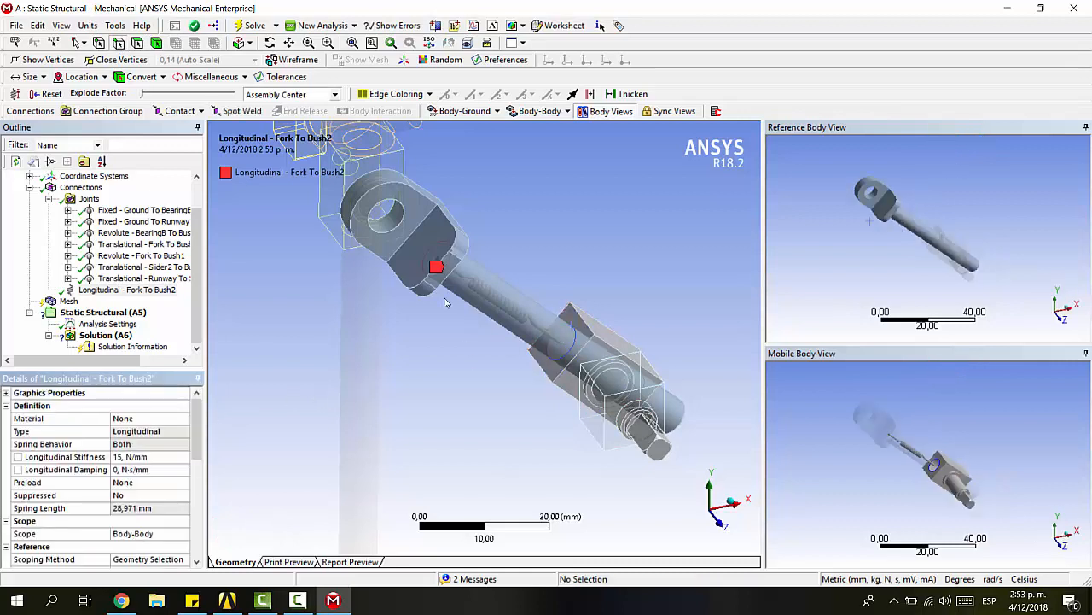
Step: Review the spring's longitudinal stiffness and damping values
left_click(127, 458)
left_click(141, 470)
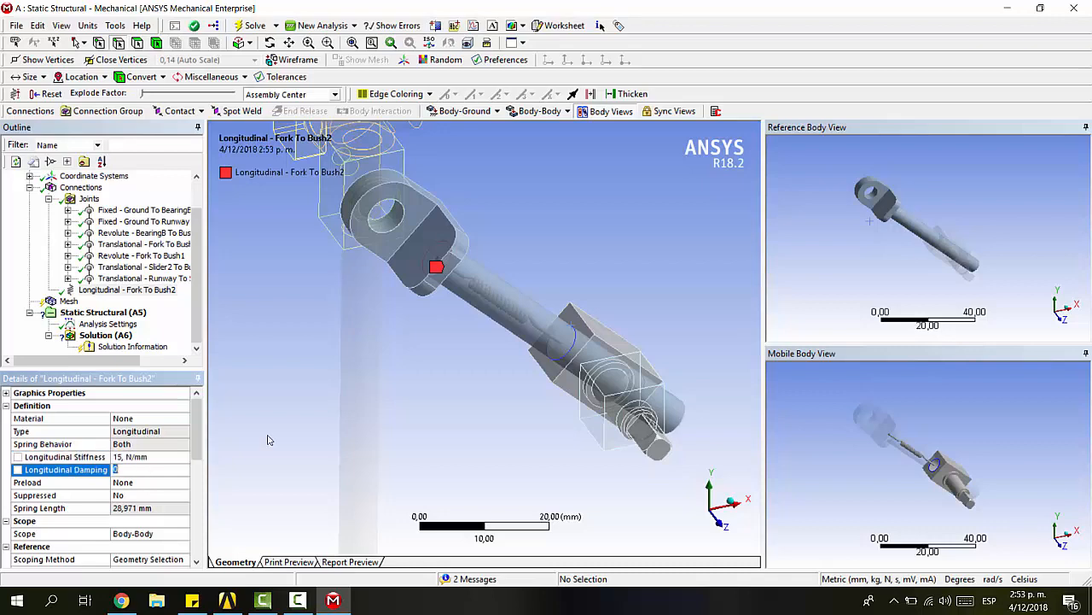
middle_click_drag(454, 382, 368, 378)
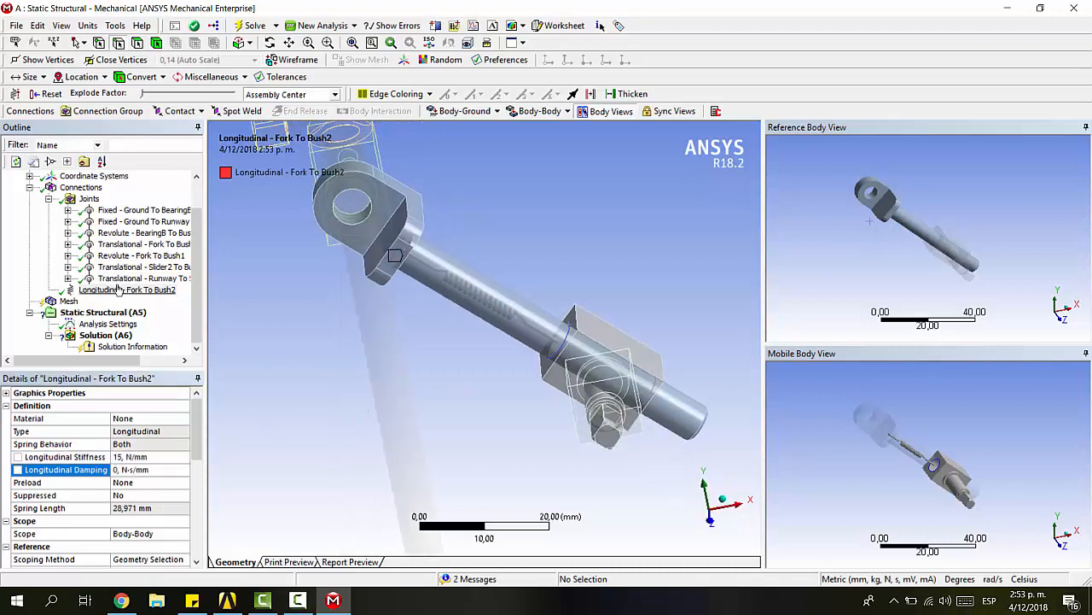
Step: Rotate the BearingB-to-Bush2 revolute joint again to recheck the linkage's motion, and return to the Joints group
left_click(141, 233)
middle_click_drag(625, 330, 529, 257)
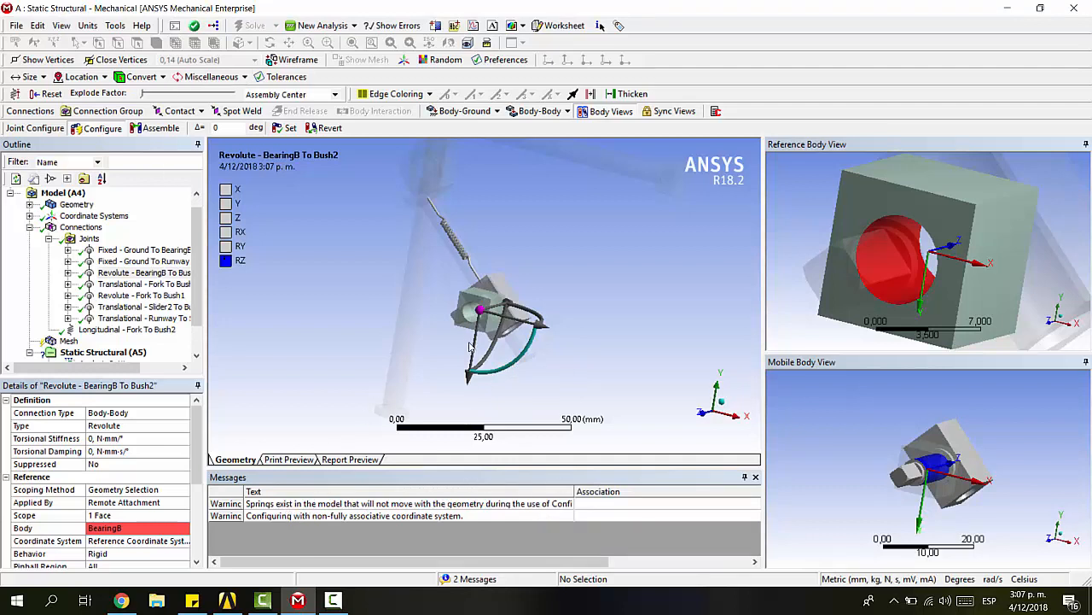
left_click_drag(523, 363, 442, 310)
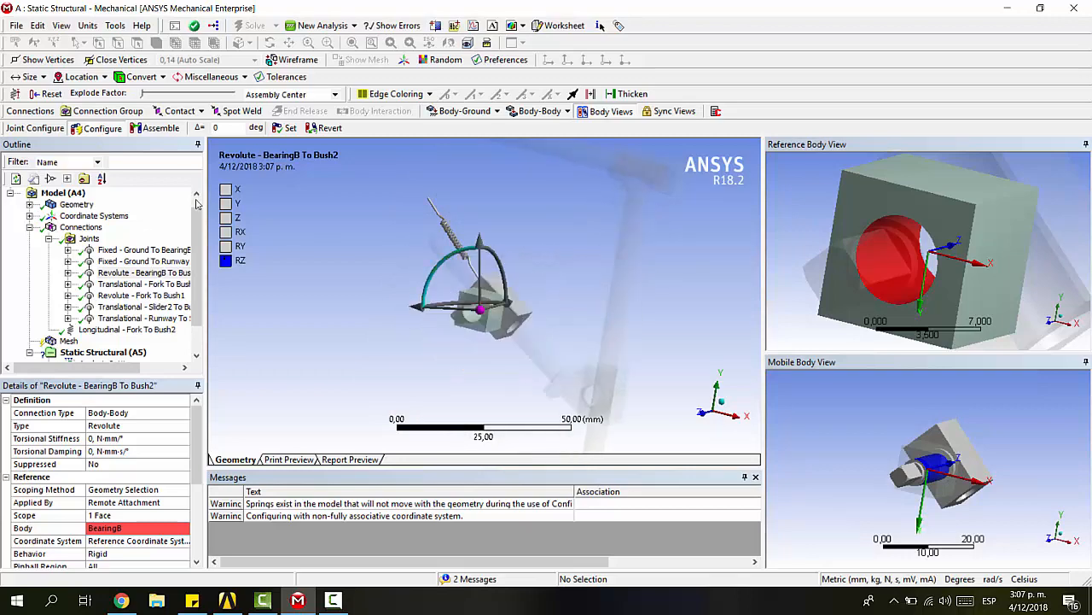
left_click(87, 239)
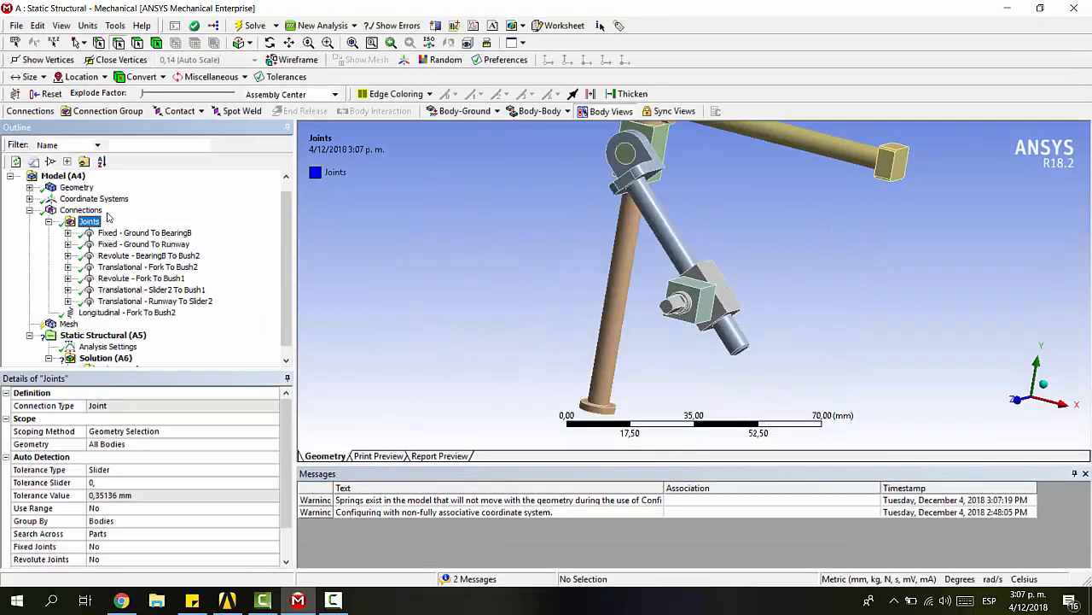
Step: Add a mesh method control to the Slider2 body and set its method to Tetrahedrons
left_click(48, 222)
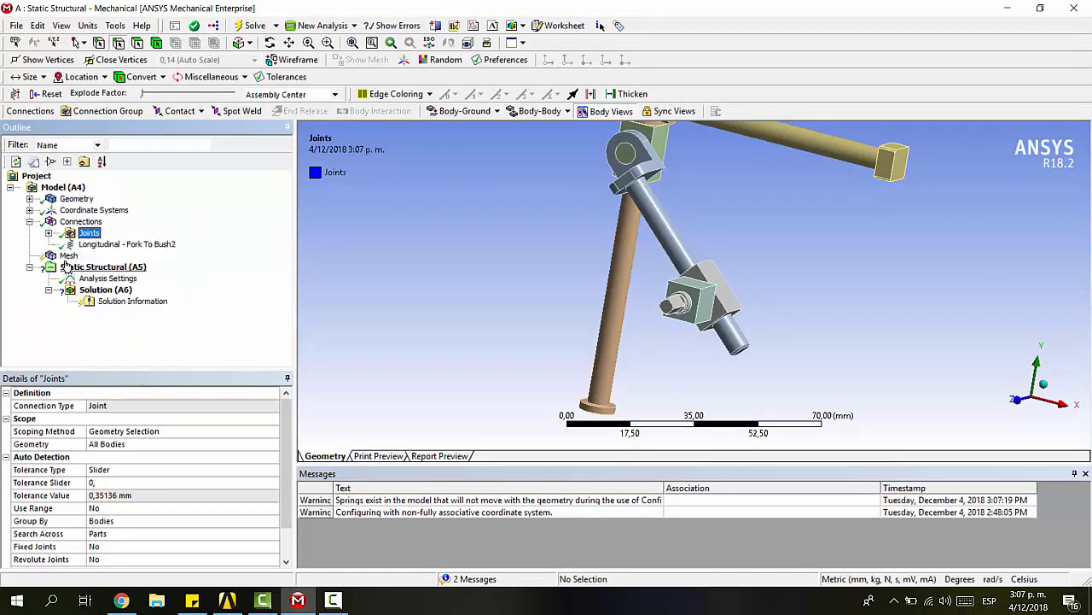
left_click(69, 256)
middle_click_drag(707, 218, 660, 272)
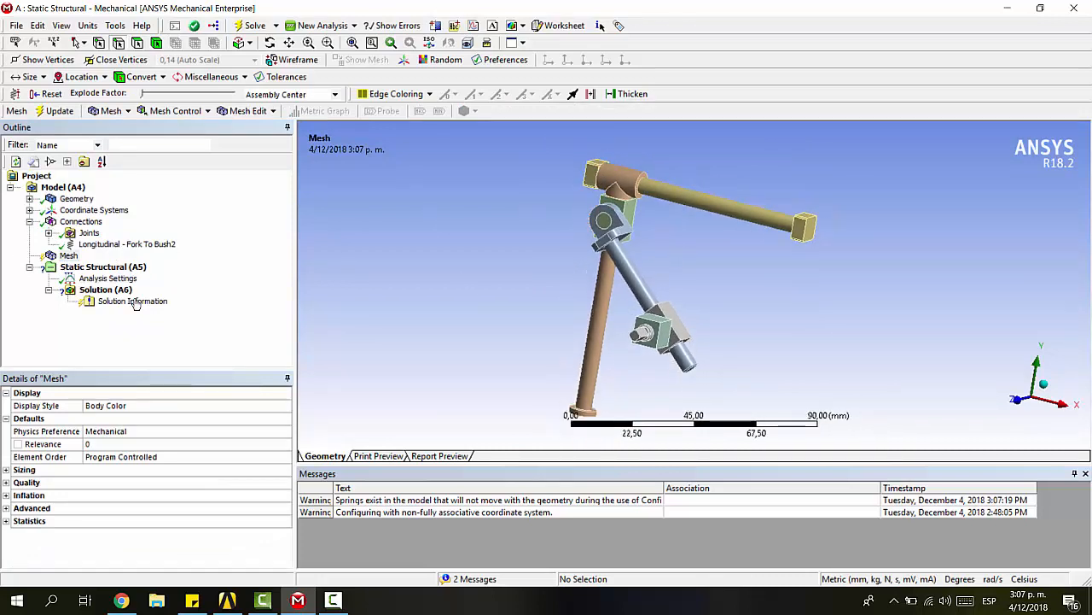
left_click(111, 111)
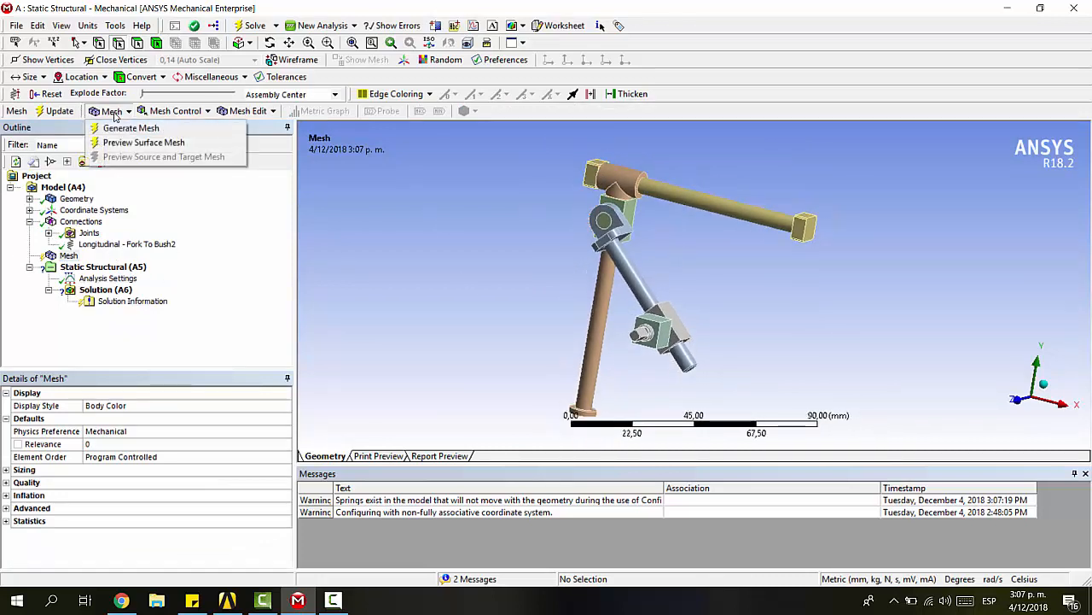
left_click(175, 111)
left_click(163, 128)
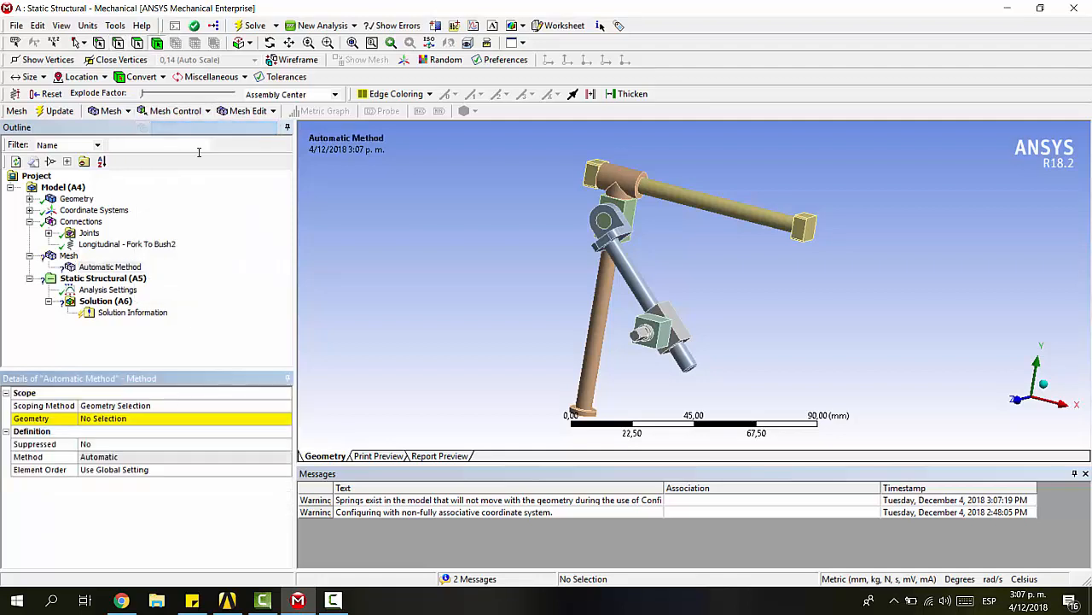
left_click(102, 419)
left_click(591, 303)
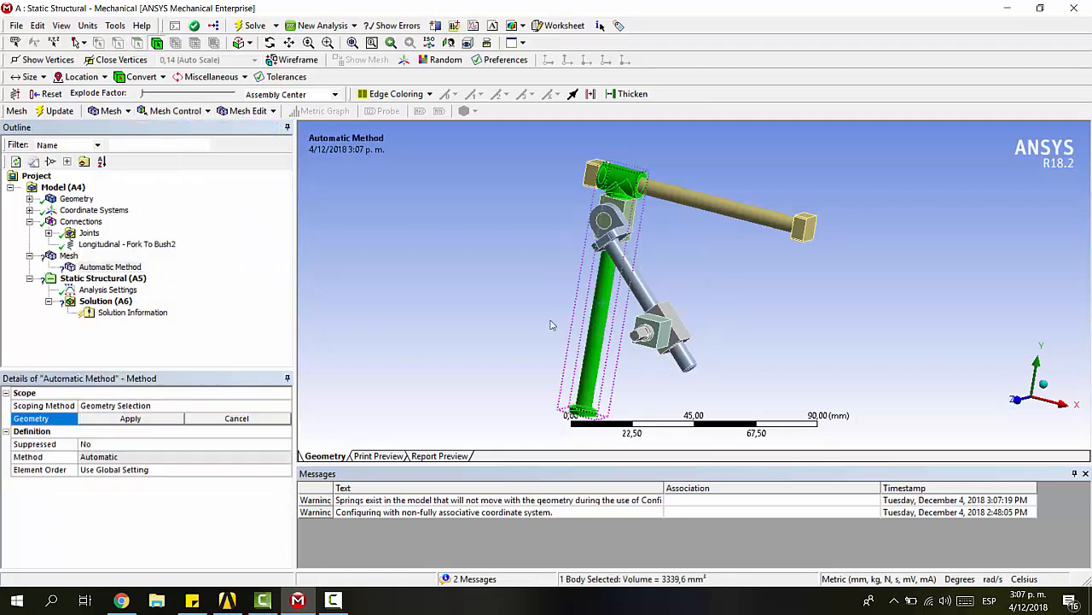
left_click(128, 419)
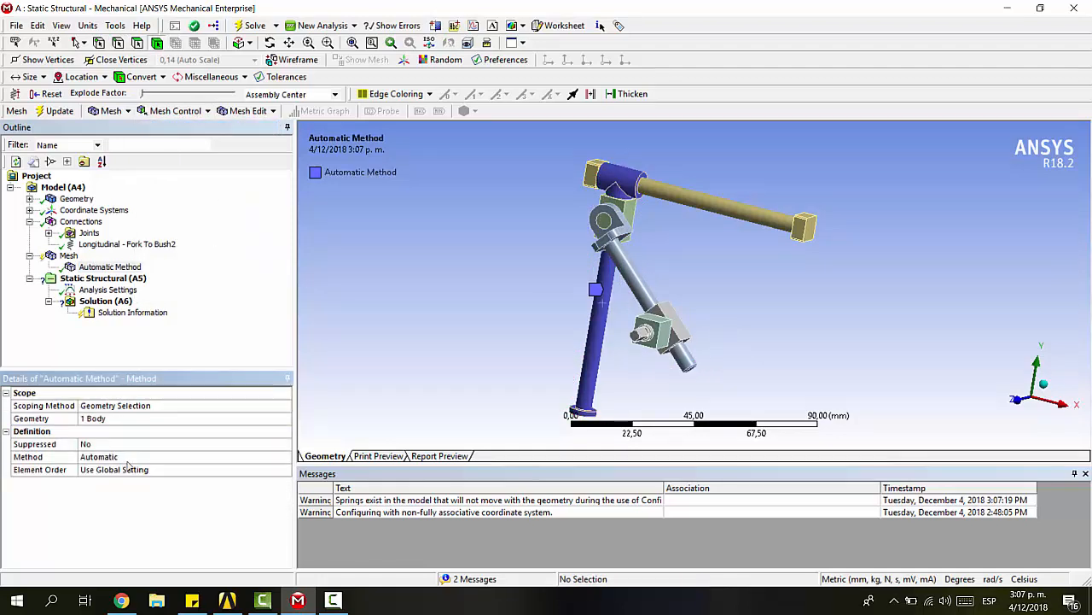
left_click(128, 458)
left_click(128, 458)
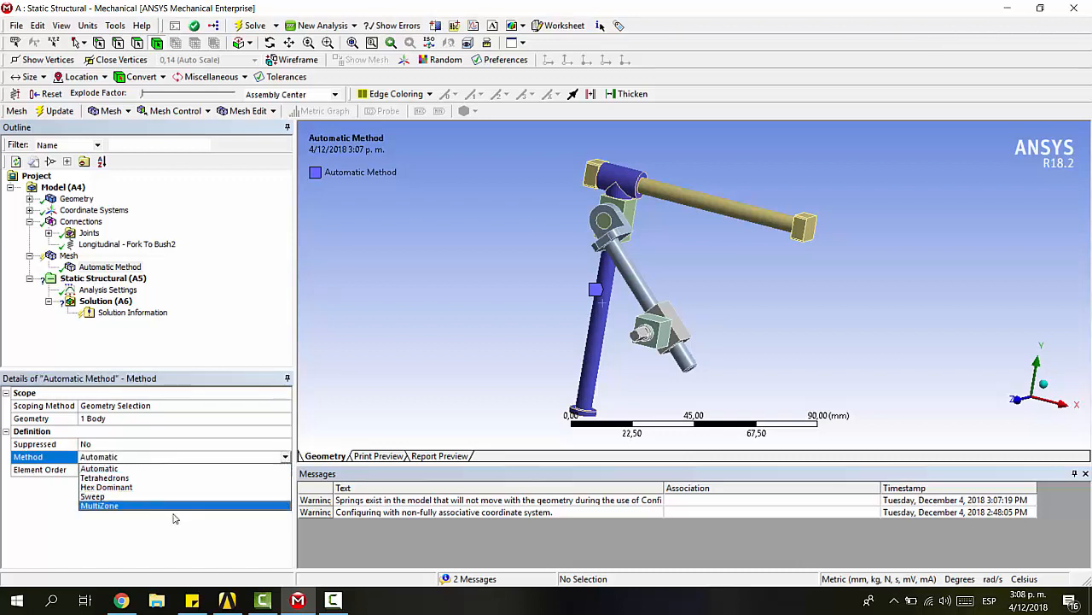
left_click(162, 479)
Step: Add a body sizing to Slider2 with a 2 mm element size and Hard behavior
left_click(162, 111)
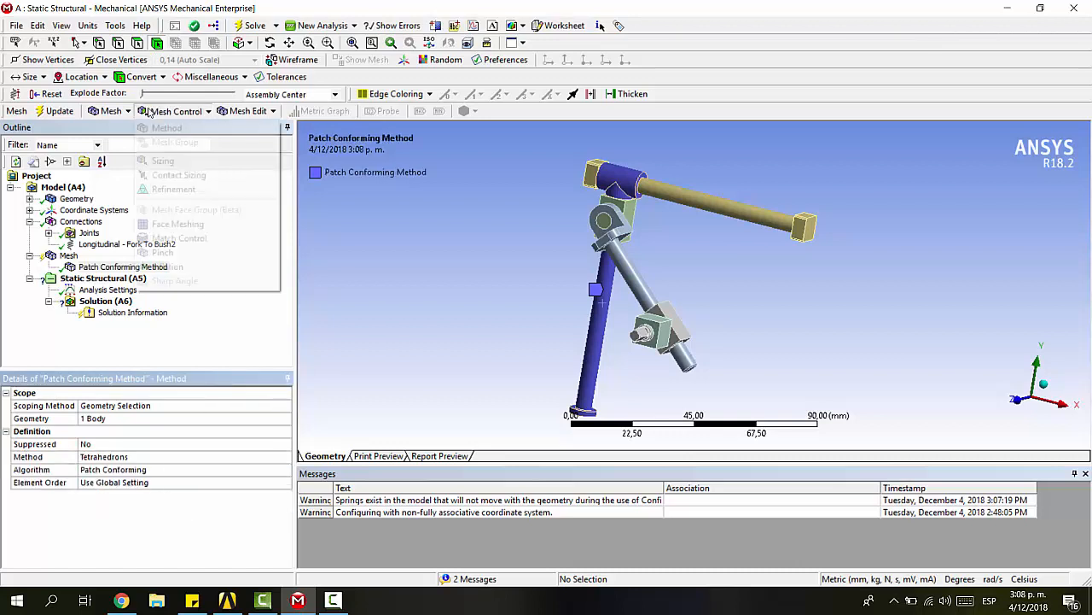
left_click(152, 160)
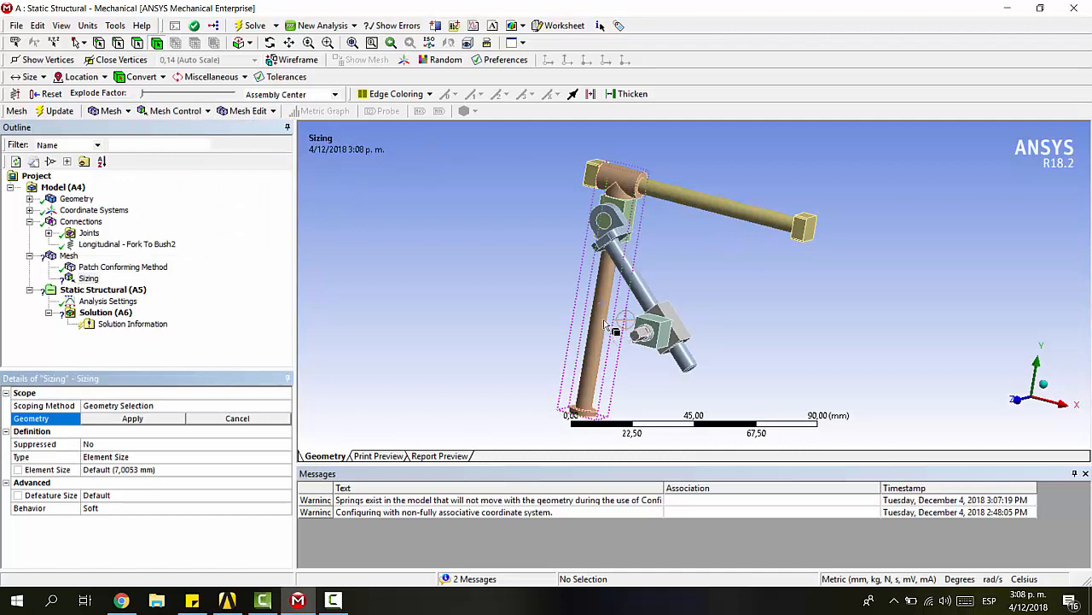
left_click(597, 316)
left_click(133, 419)
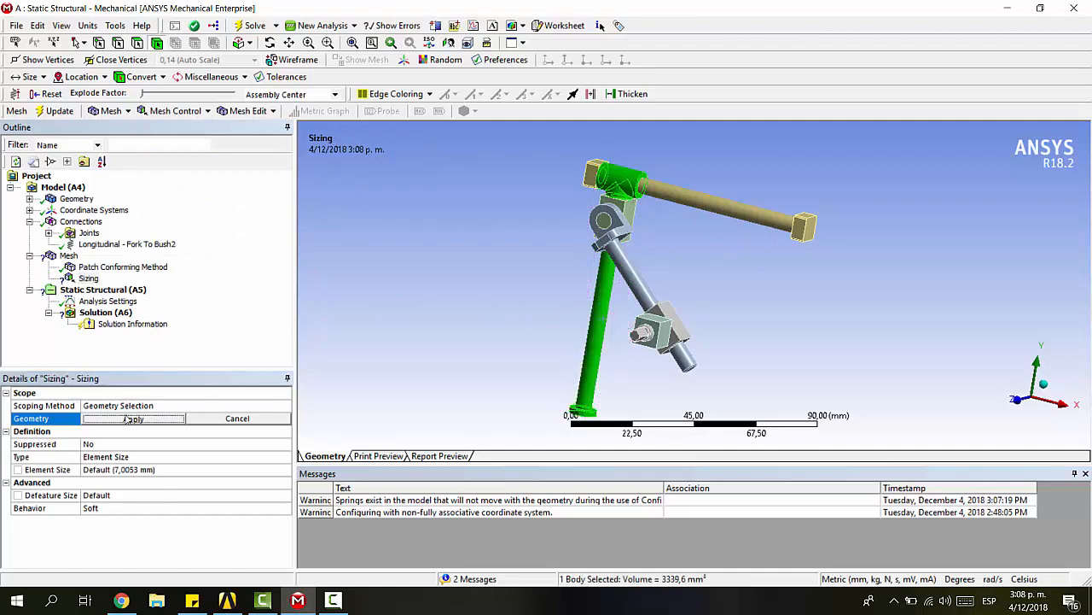
left_click(135, 469)
type("2")
key("Return")
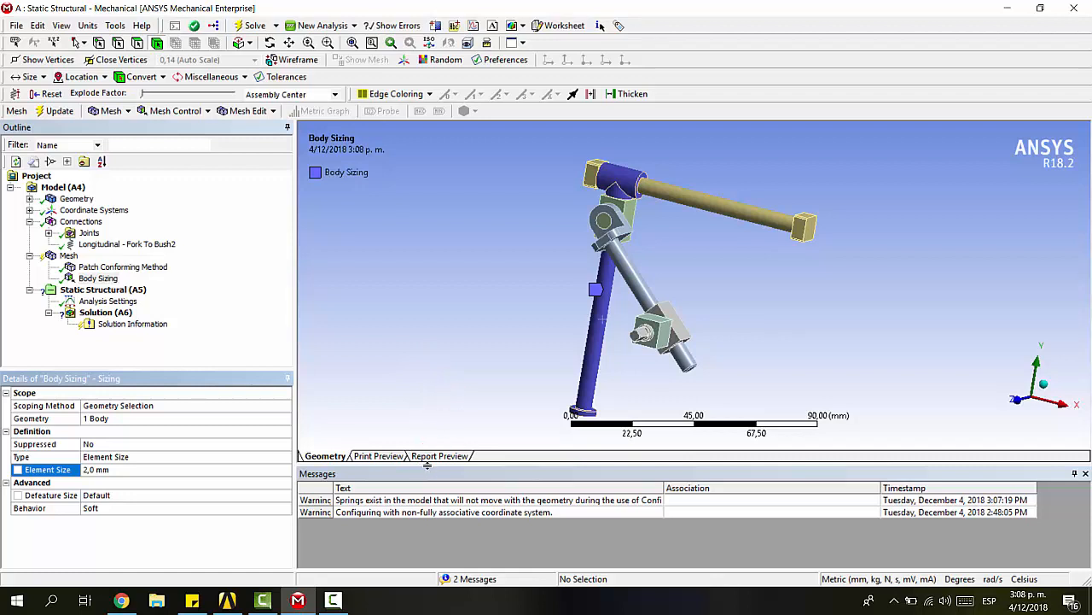
left_click(107, 512)
left_click(286, 510)
left_click(98, 534)
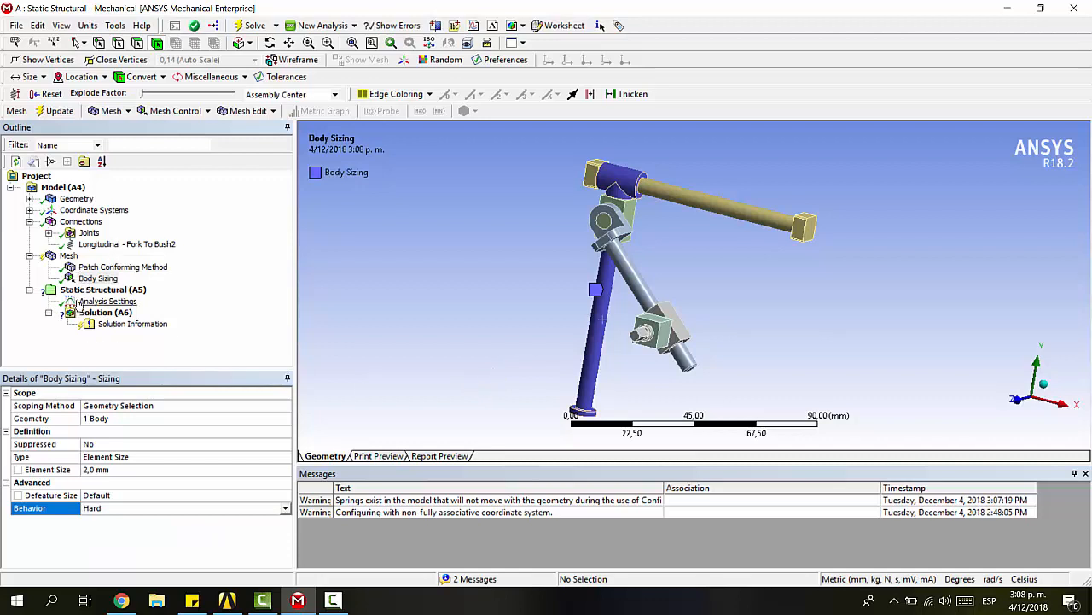
Step: Generate the mesh using the tetrahedral method and body sizing controls
left_click(29, 255)
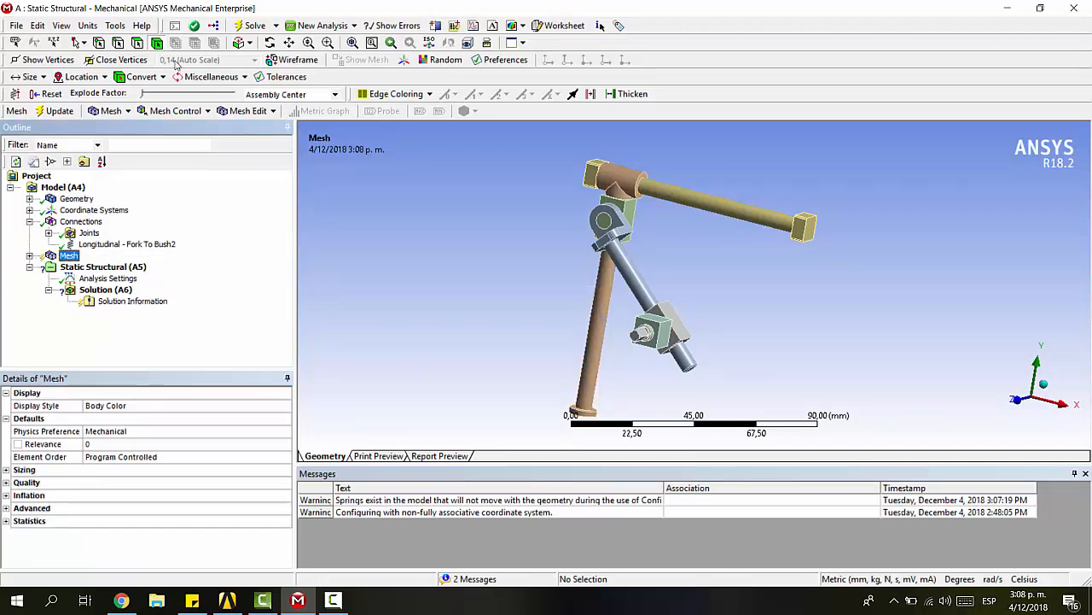
left_click(59, 112)
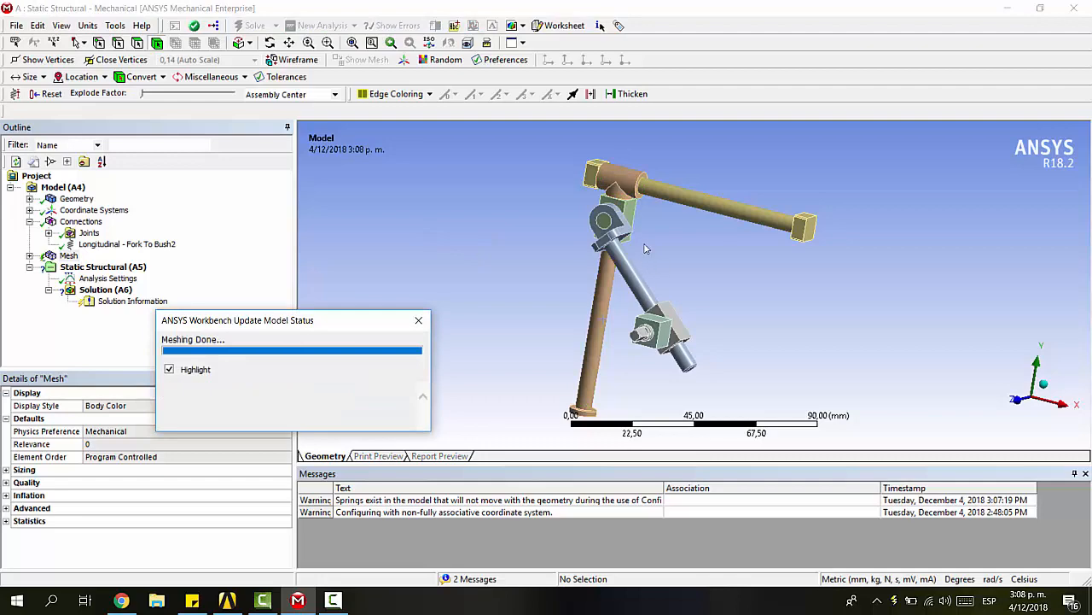
middle_click_drag(690, 256, 634, 246, "ctrl")
scroll(596, 193, "down", 1)
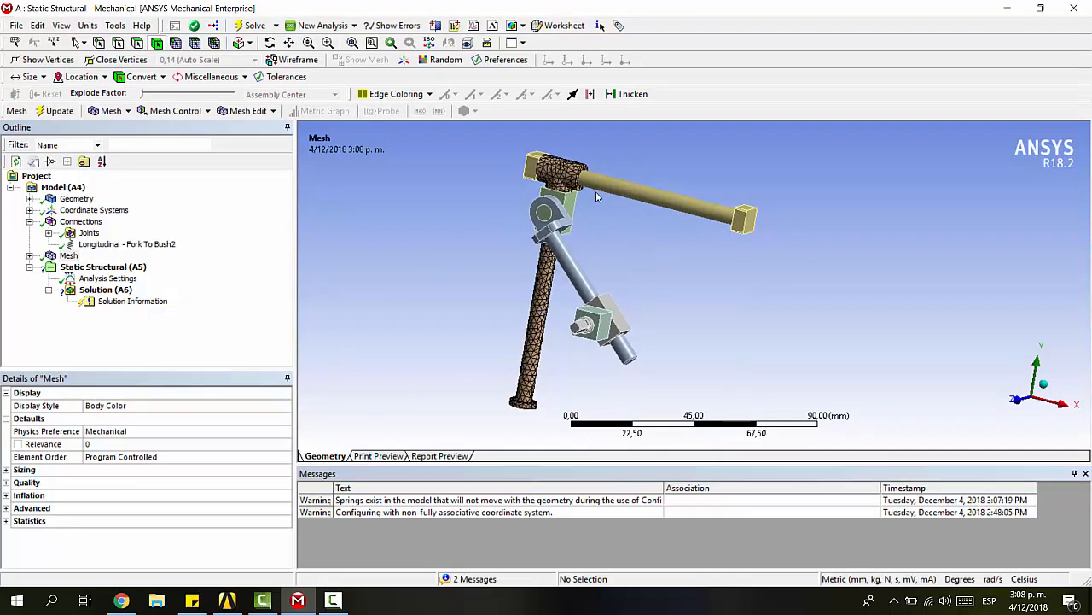
Step: Inspect the mesh on Slider2 from its tee-shaped head along the rod to its end flange
scroll(595, 190, "up", 1)
scroll(601, 194, "up", 6)
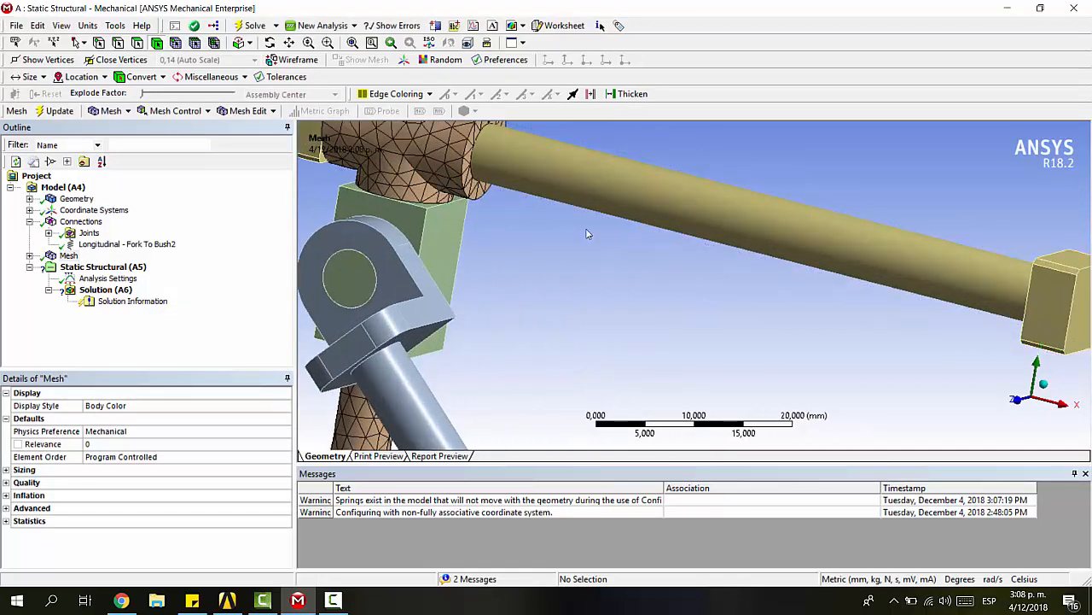
middle_click_drag(661, 301, 766, 165, "ctrl")
scroll(704, 285, "down", 4)
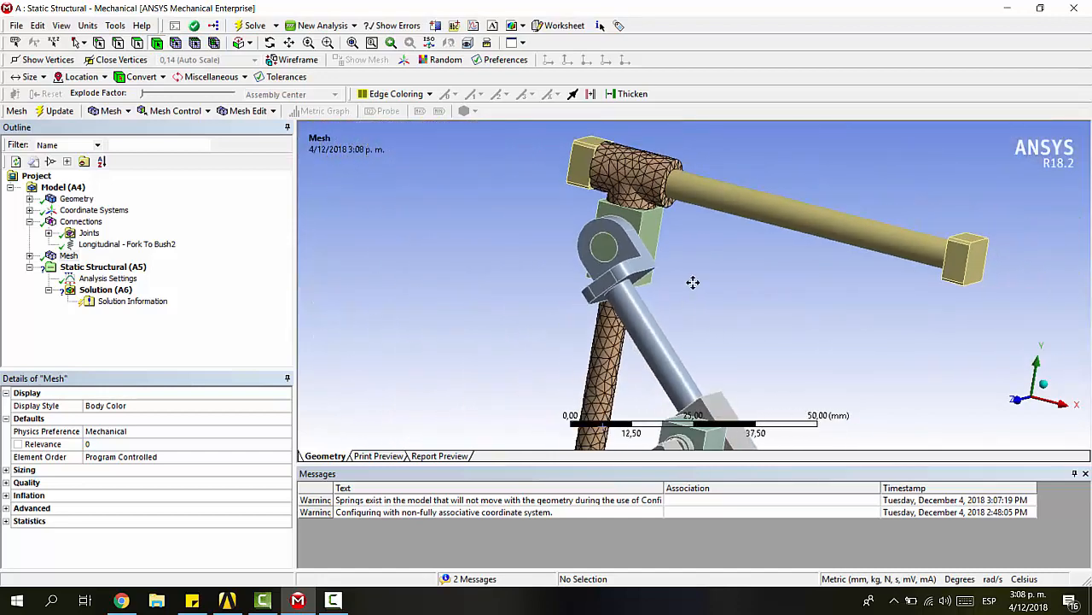
middle_click_drag(692, 283, 663, 128, "ctrl")
scroll(657, 269, "up", 2)
scroll(563, 342, "up", 2)
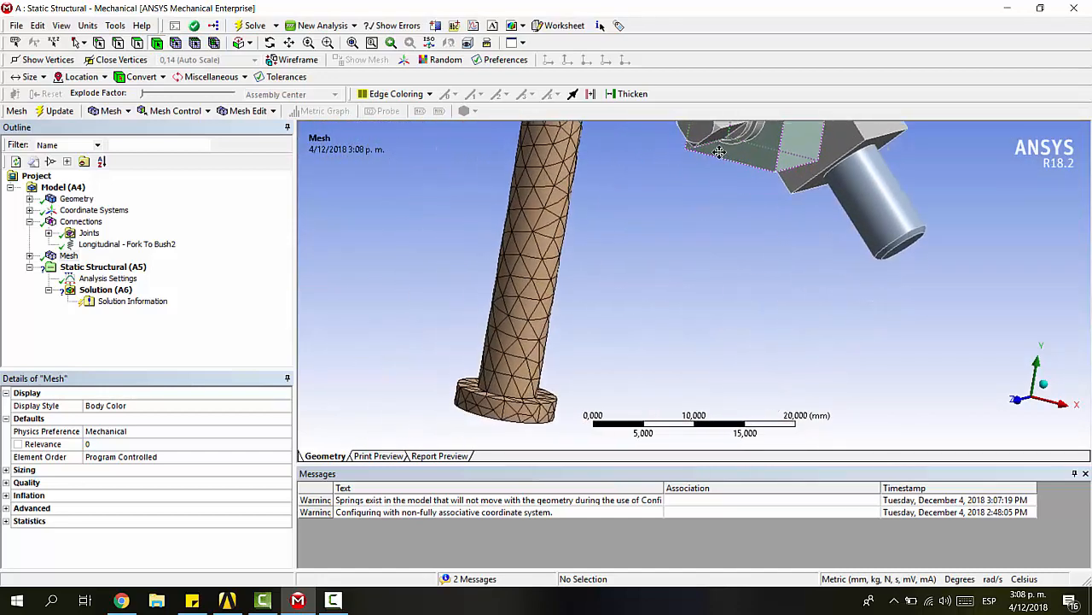
scroll(564, 346, "down", 1)
mouse_move(666, 239)
middle_mouse_down()
mouse_move(632, 255)
mouse_move(666, 252)
middle_mouse_up()
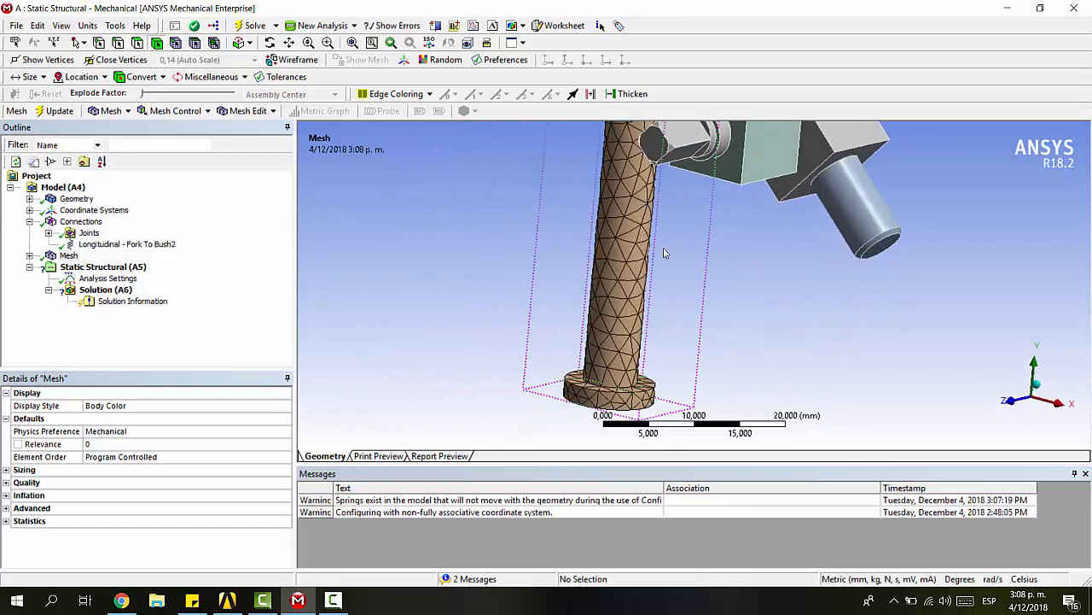
scroll(683, 264, "down", 2)
scroll(697, 274, "down", 4)
middle_click_drag(750, 187, 666, 344, "ctrl")
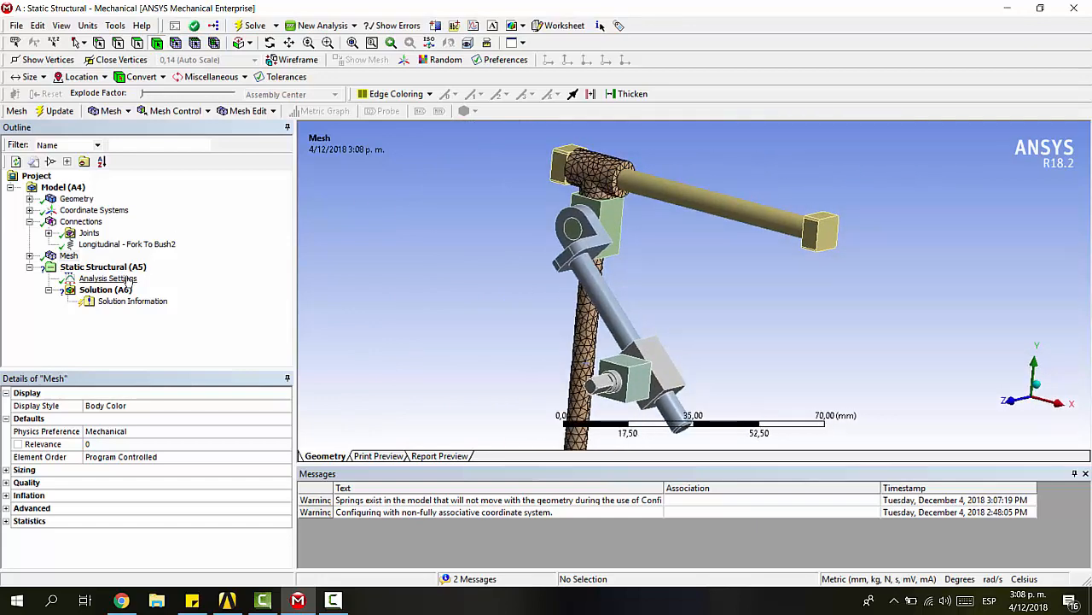
Step: Set the static structural analysis to 2 load steps and turn on Large Deflection
left_click(78, 270)
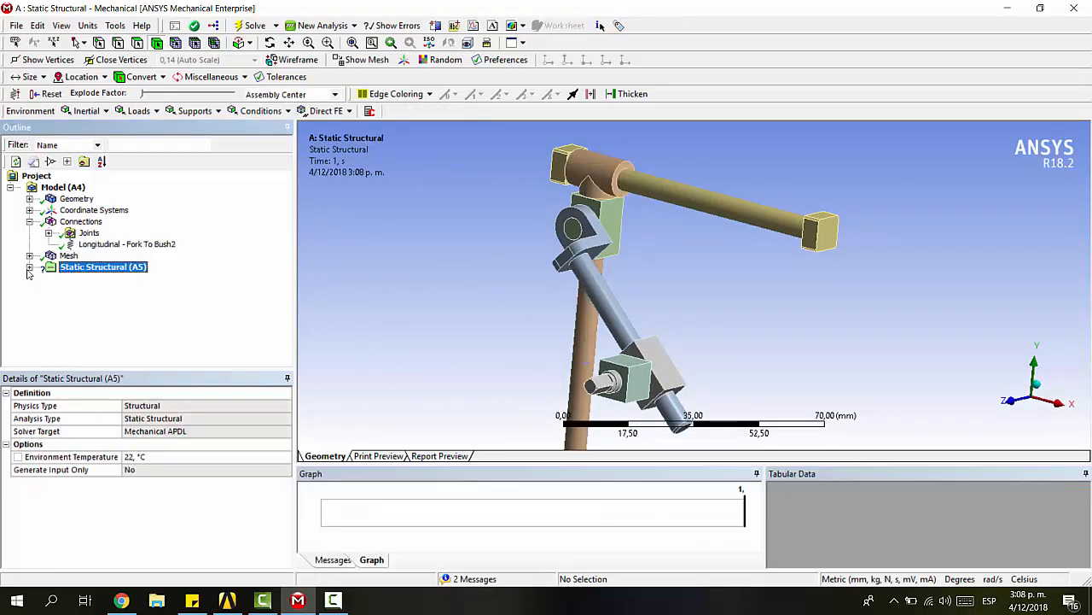
left_click(106, 279)
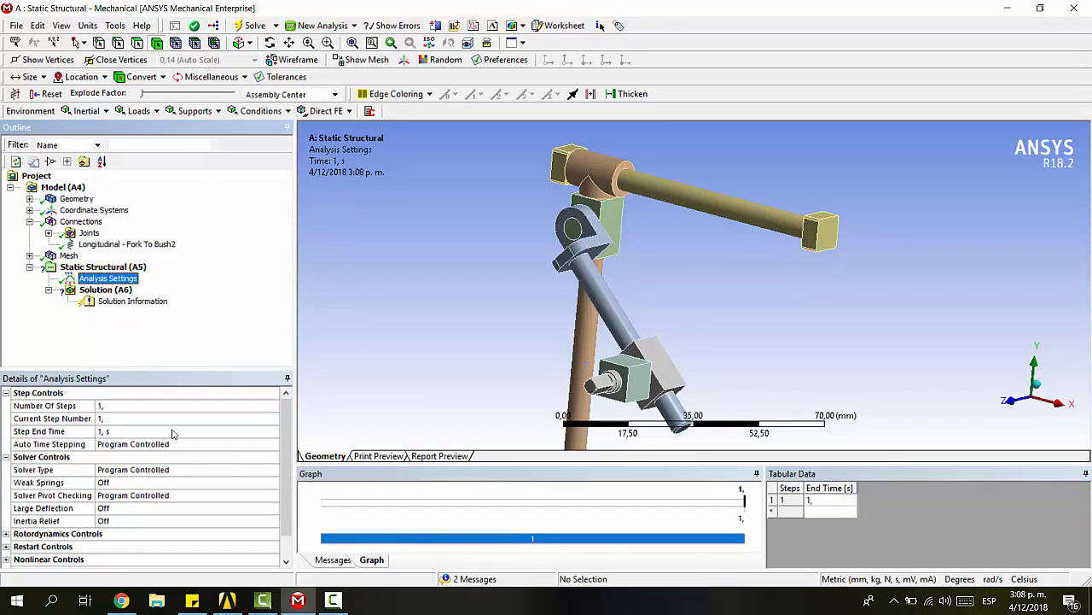
left_click(96, 419)
left_click(119, 406)
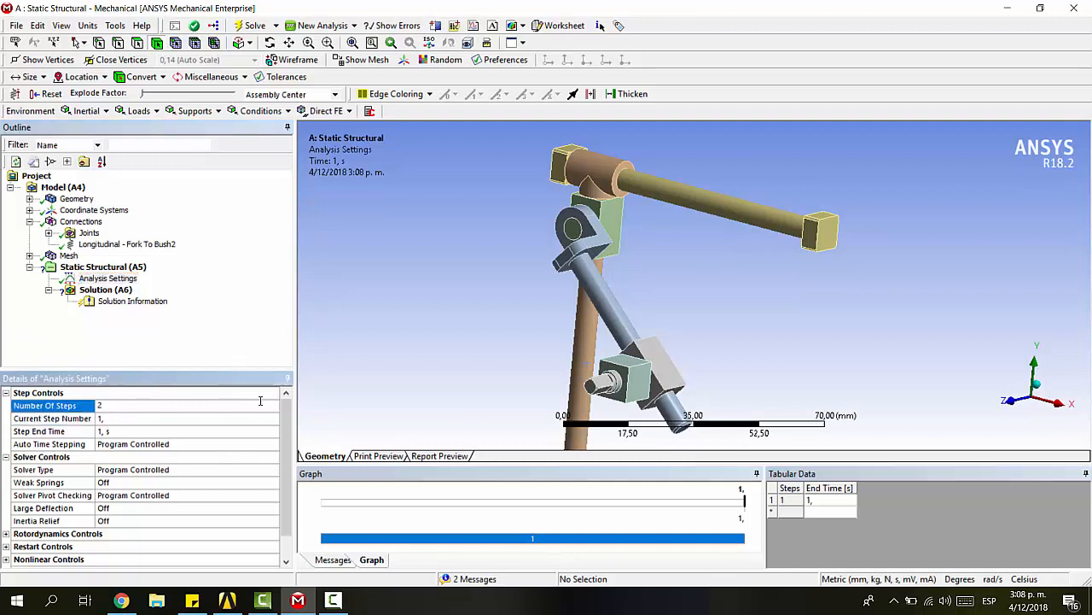
type("2")
key("Tab")
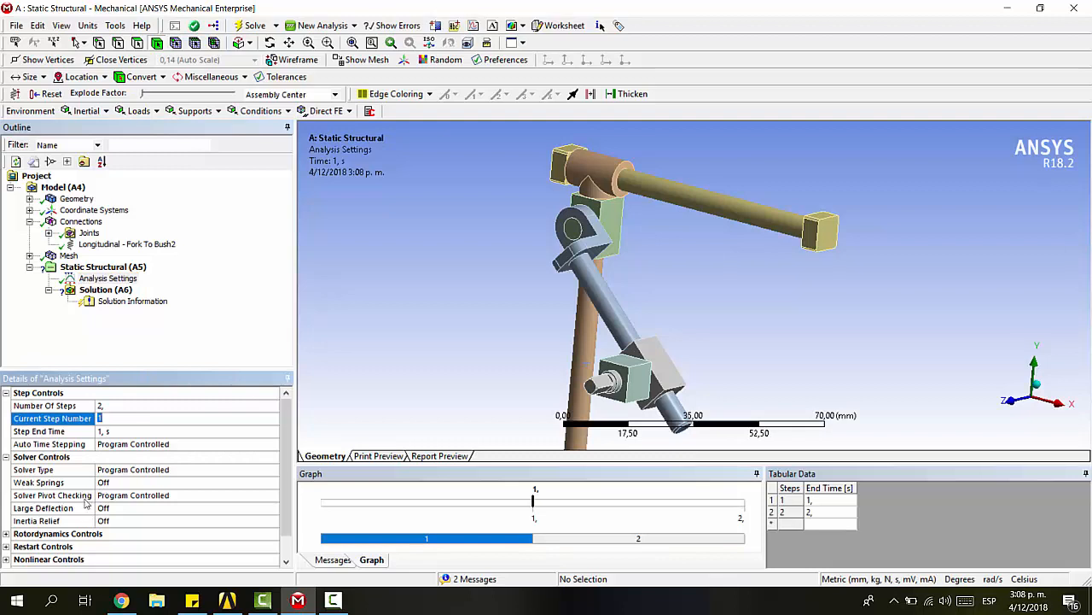
left_click(251, 508)
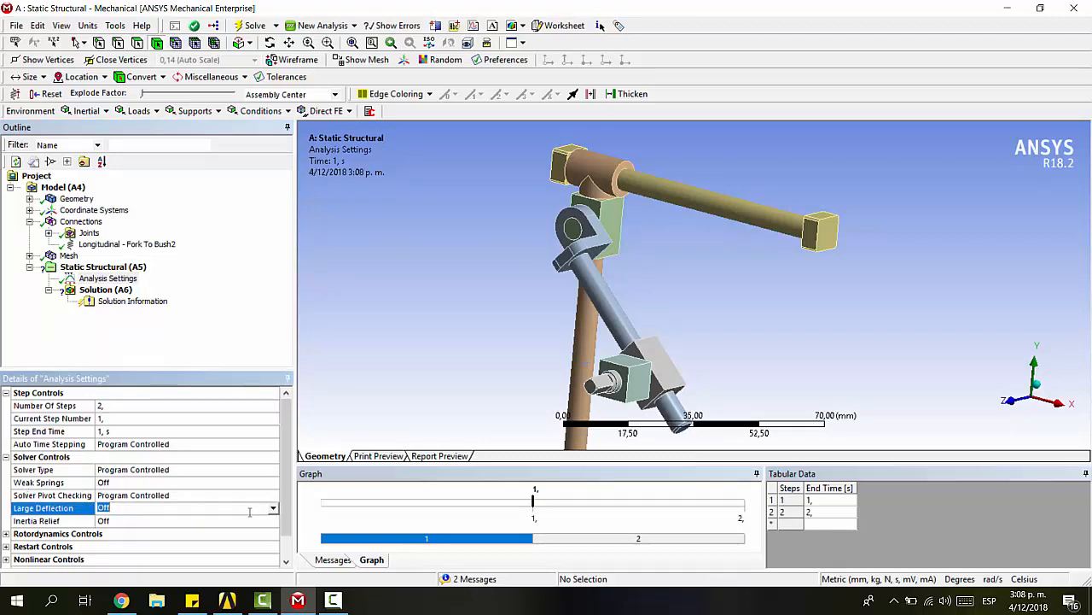
left_click(272, 509)
left_click(201, 529)
Step: Add a joint load to the static structural analysis
left_click(103, 267)
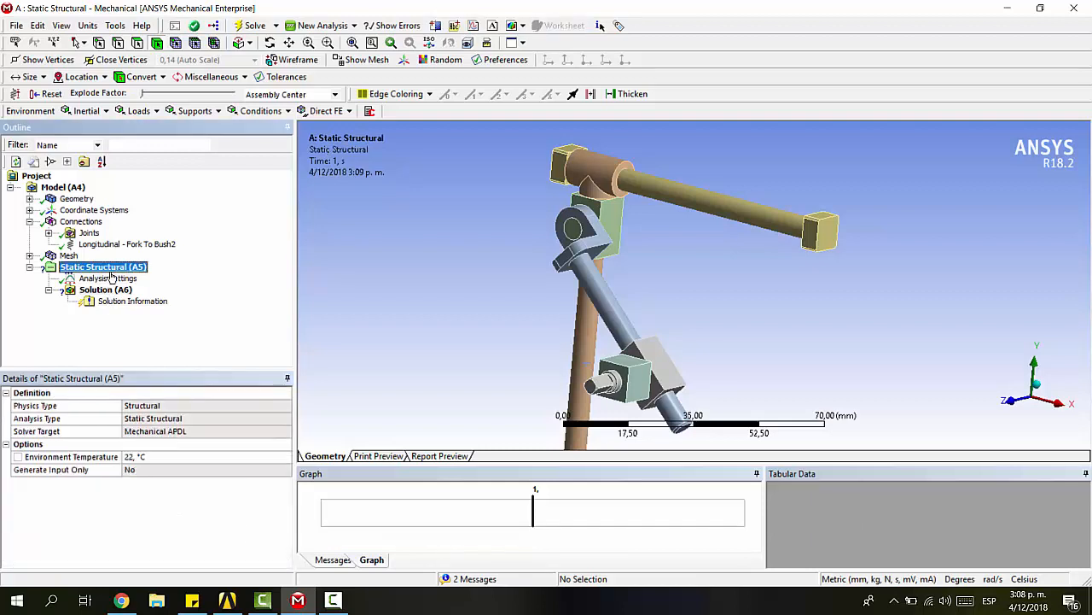
scroll(674, 291, "down", 2)
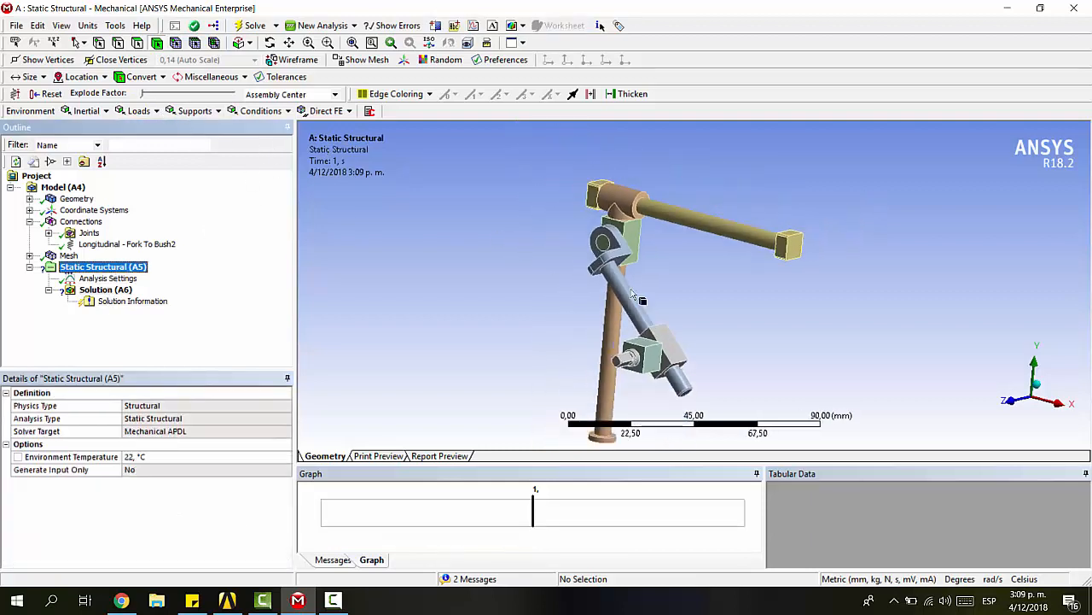
middle_click_drag(730, 329, 686, 278, "ctrl")
left_click(139, 111)
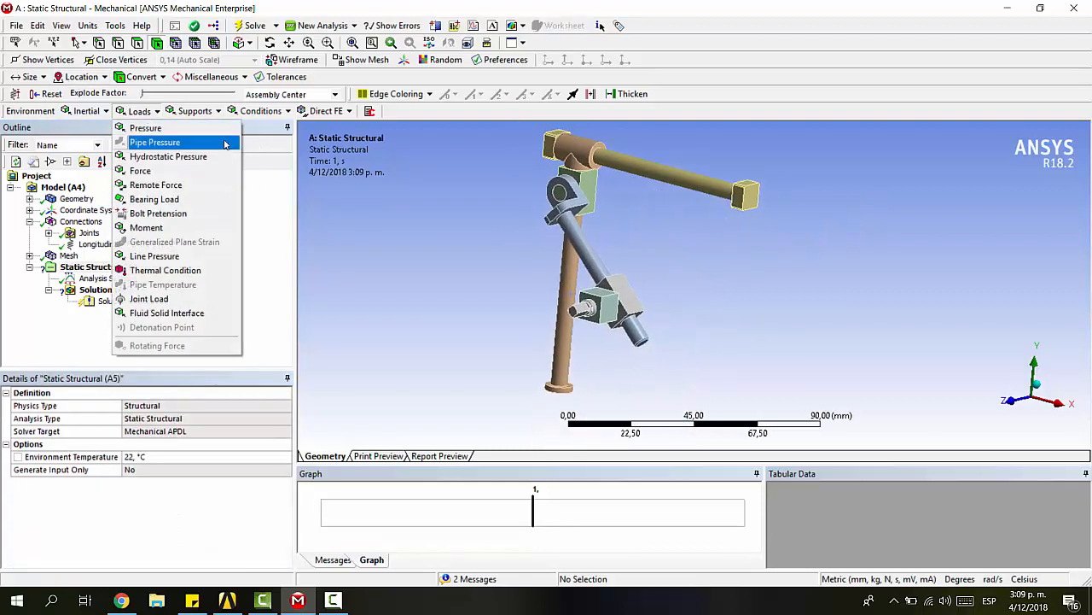
left_click(163, 299)
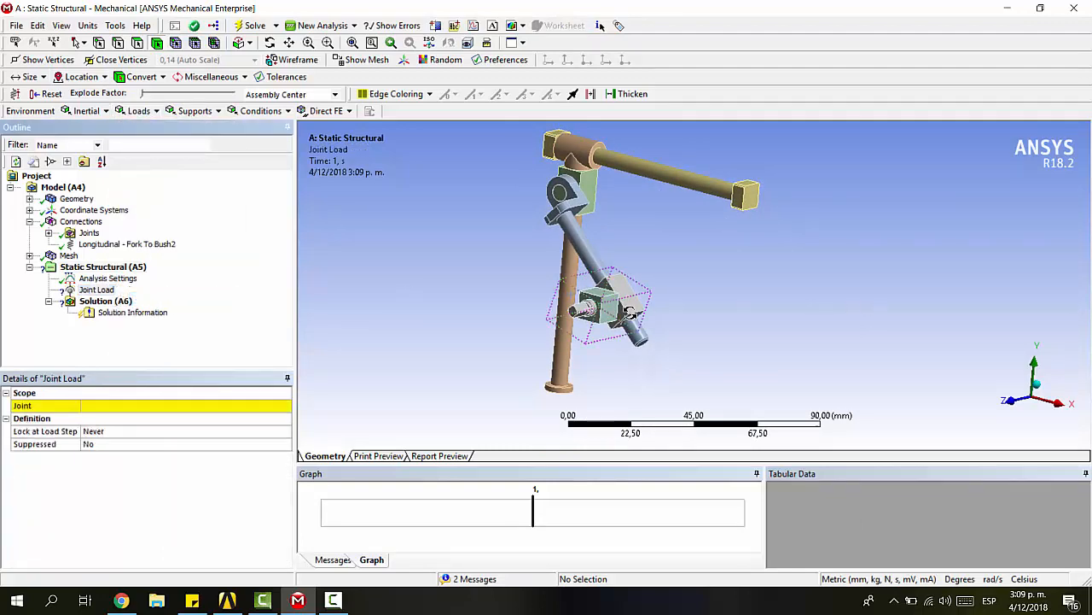
middle_click_drag(848, 310, 632, 316)
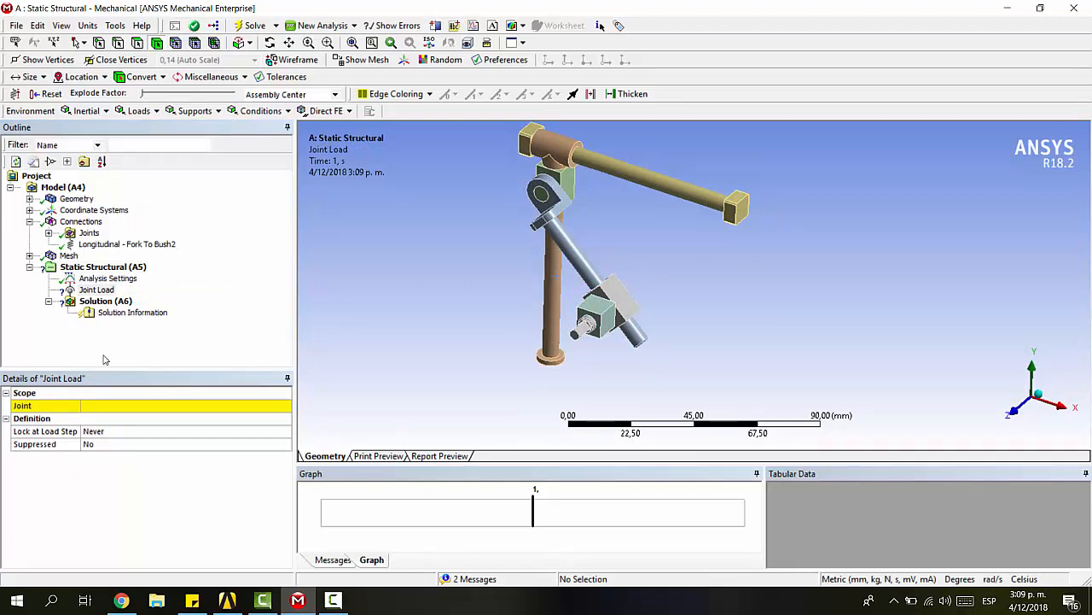
Step: Scope the joint load to the revolute joint between BearingB and Bush2
left_click(111, 406)
left_click(285, 406)
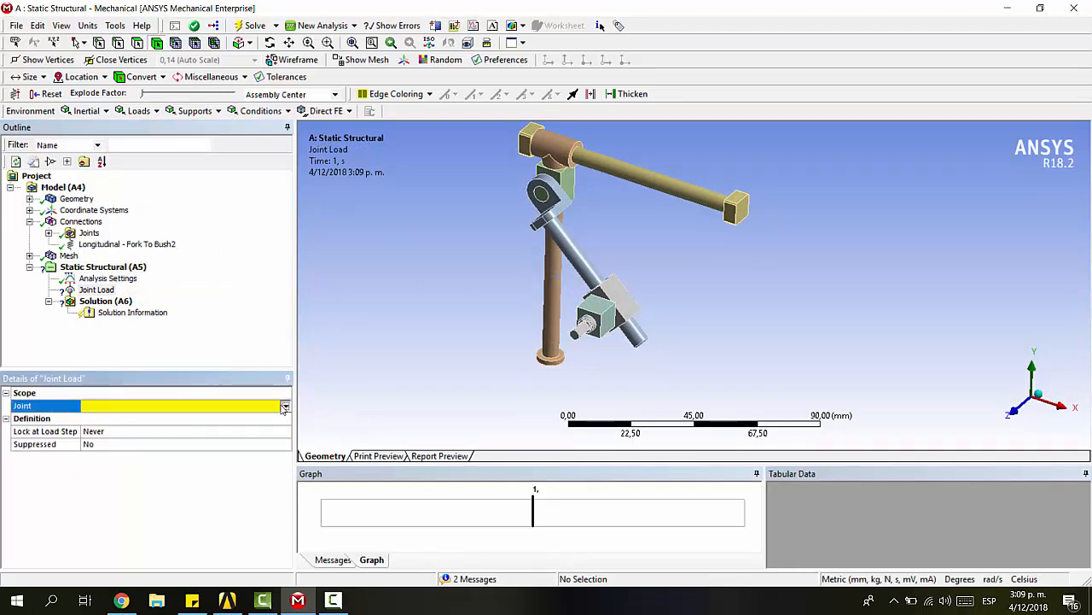
left_click(244, 445)
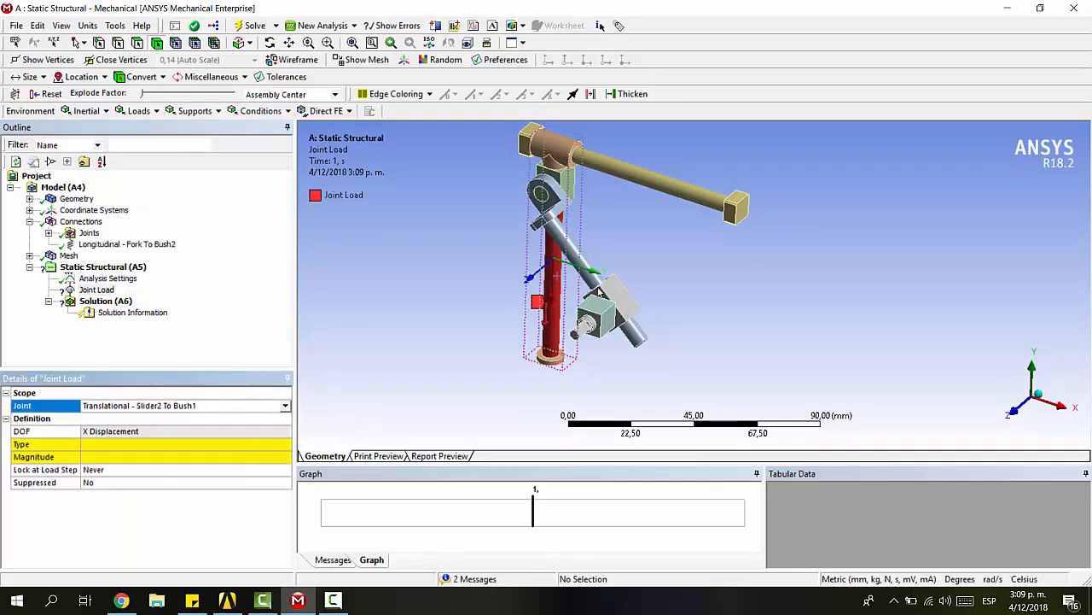
left_click(281, 409)
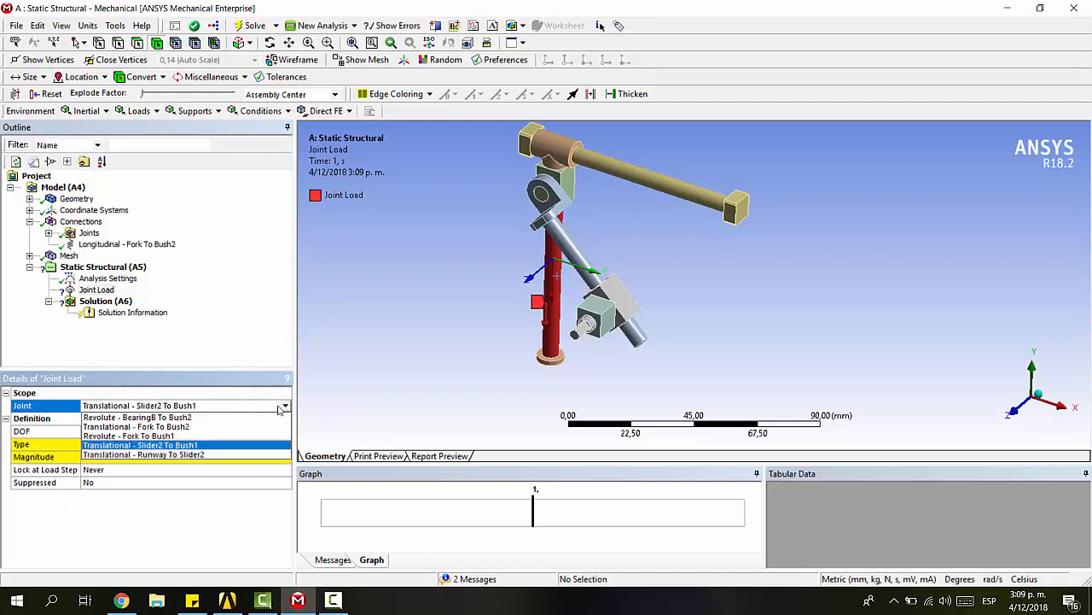
left_click(235, 417)
mouse_move(713, 339)
middle_mouse_down()
mouse_move(735, 325)
mouse_move(749, 334)
mouse_move(713, 305)
mouse_move(697, 337)
middle_mouse_up()
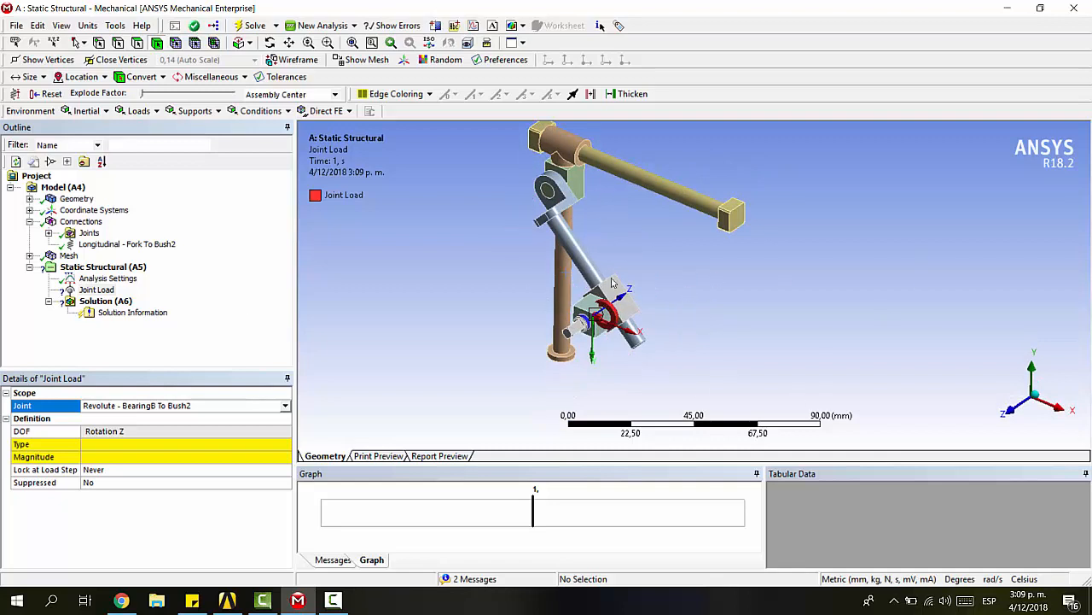
Step: Set the joint load type to Rotation and define its magnitude as tabular data
left_click(137, 445)
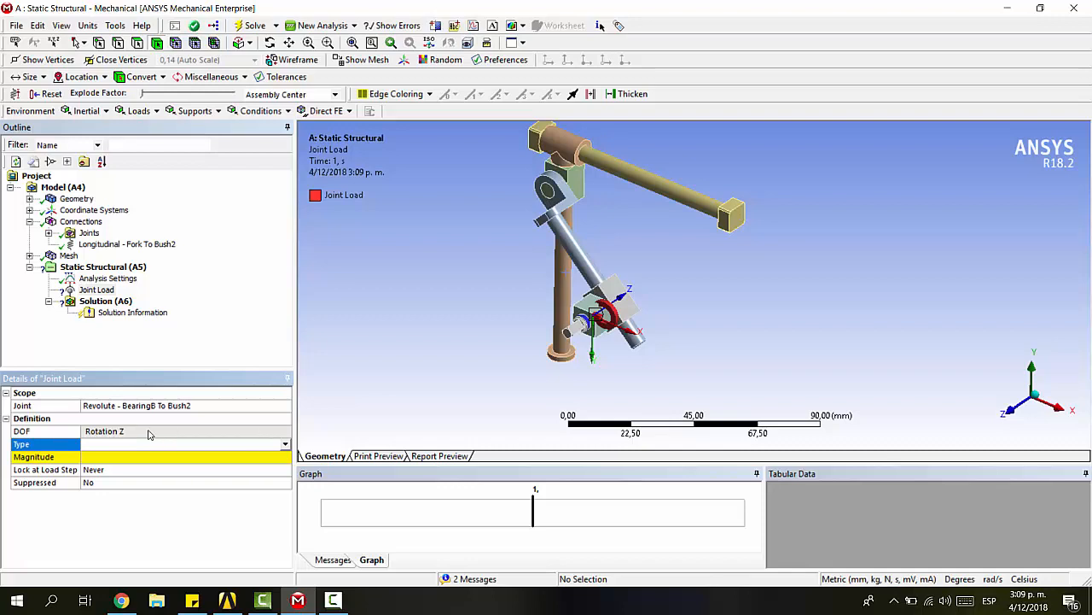
left_click(286, 445)
left_click(195, 453)
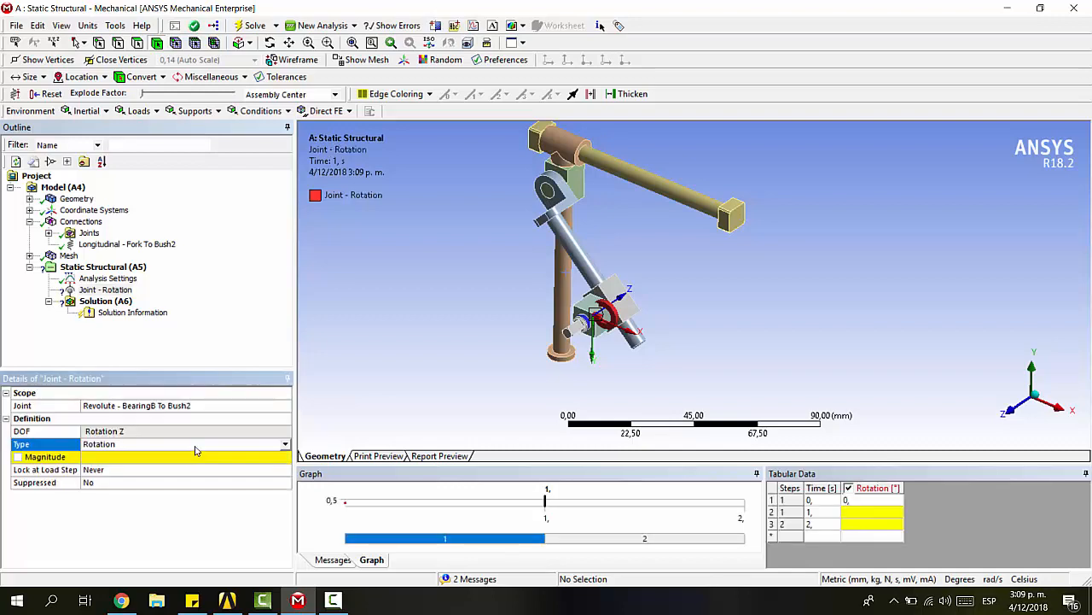
left_click(245, 459)
left_click(286, 457)
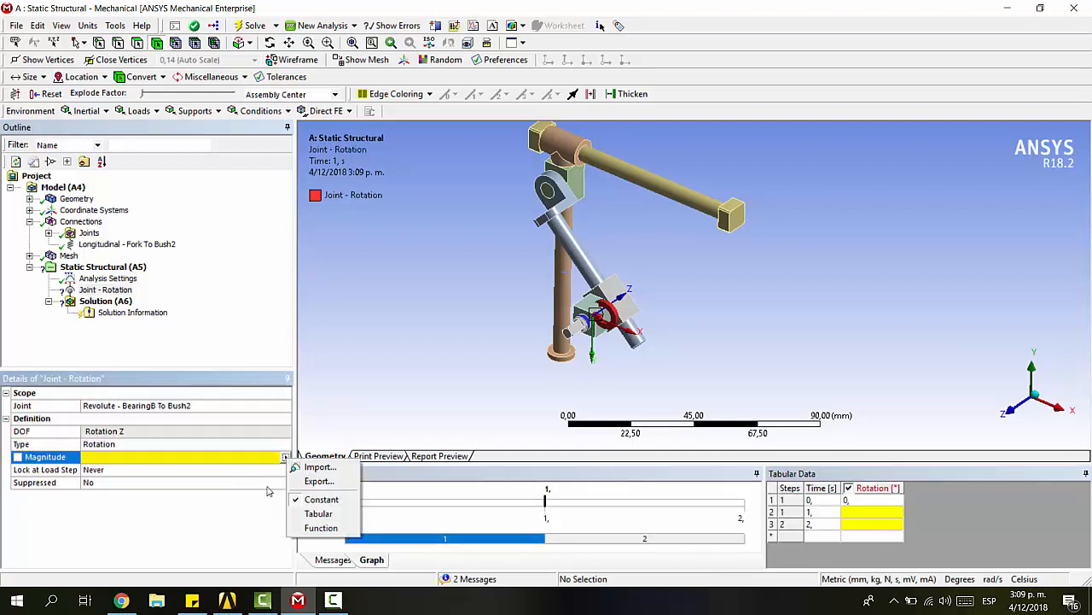
left_click(319, 513)
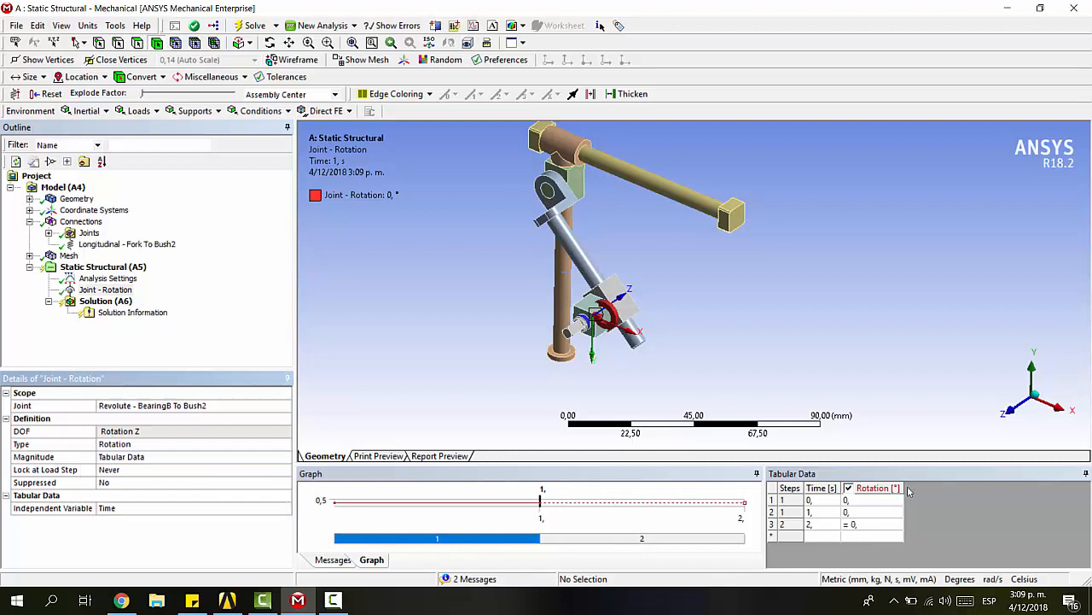
Step: Enter joint rotations of 180° at 1 s and 360° at 2 s
left_click(852, 512)
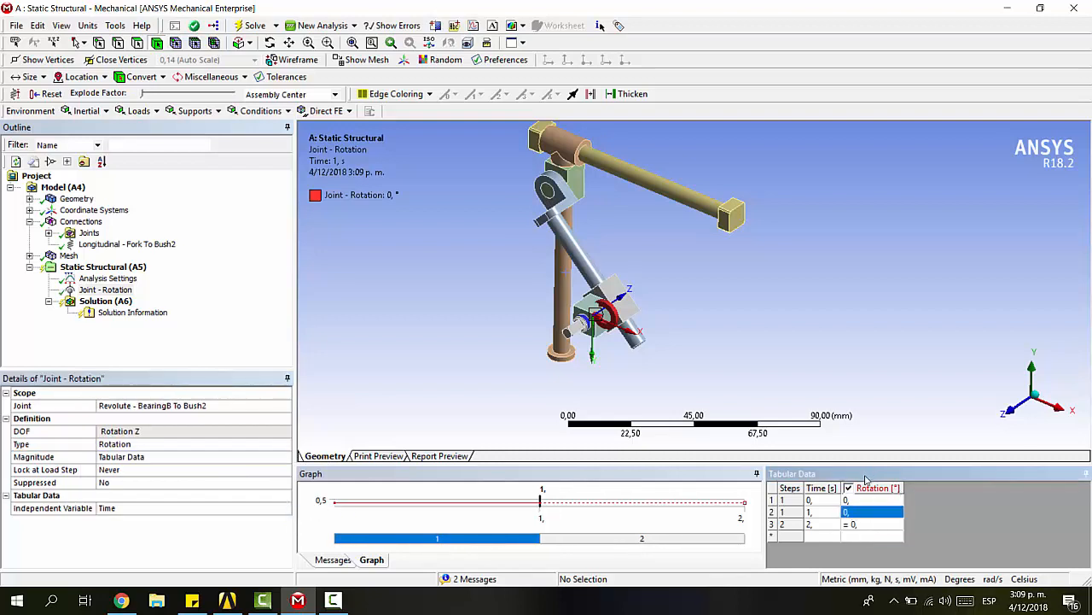
type("180")
left_click(869, 524)
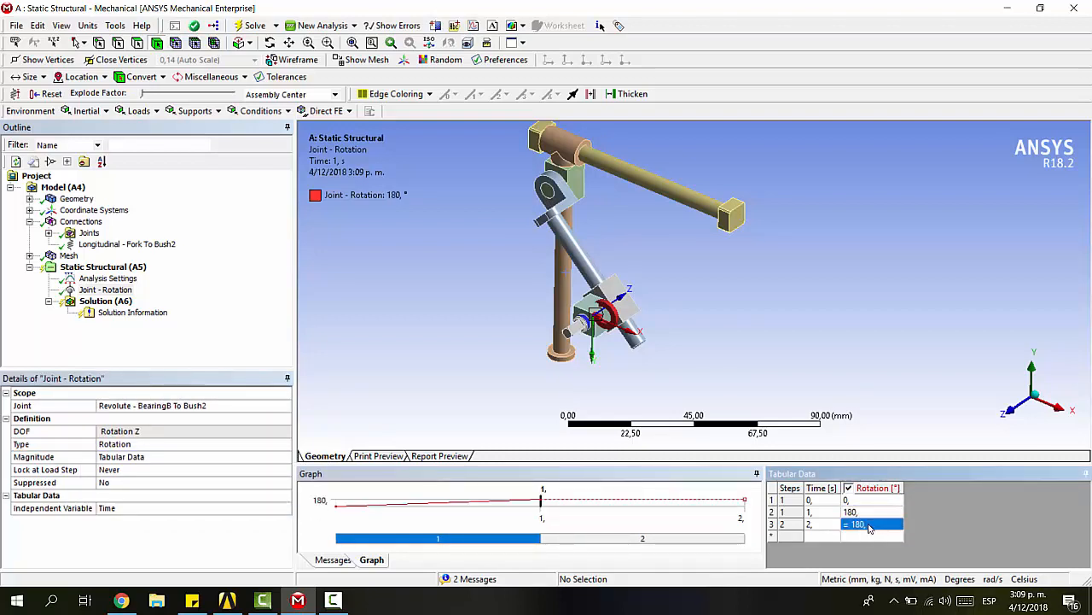
type("2")
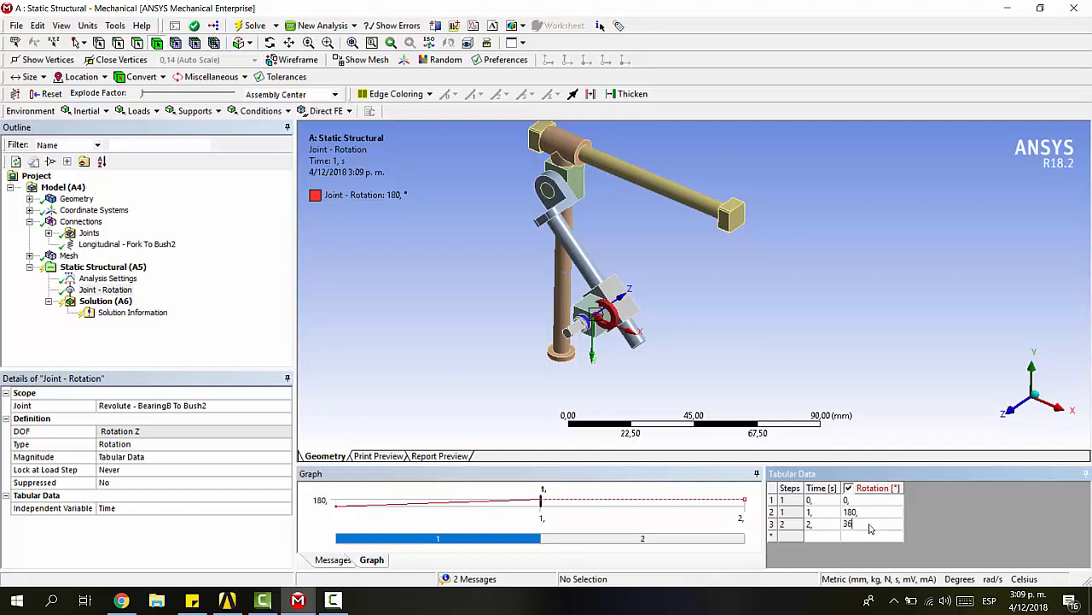
left_click(909, 339)
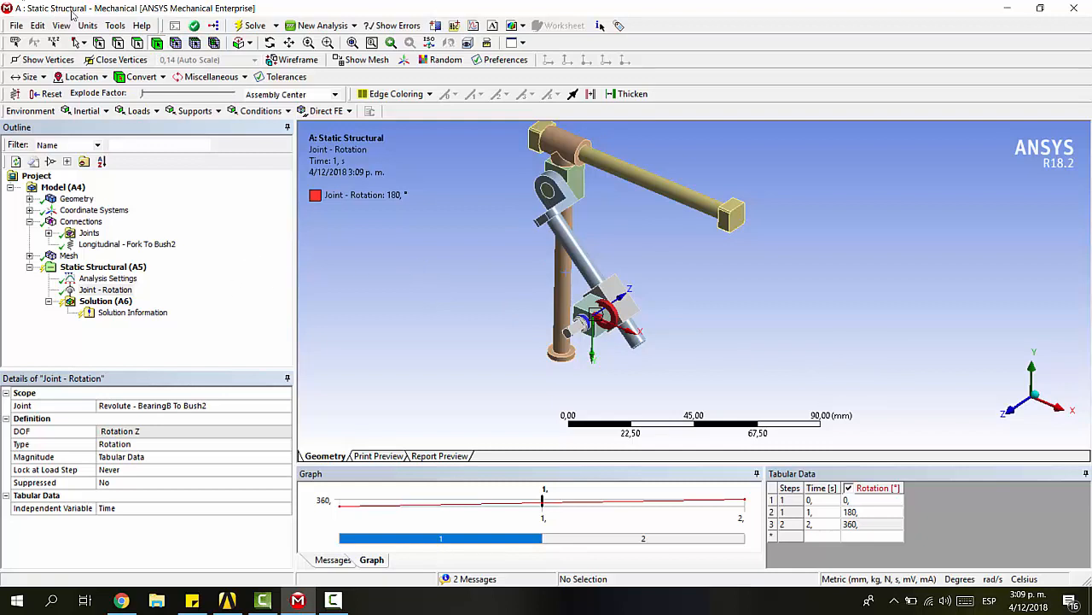
Step: Add Total Deformation and Equivalent (von-Mises) Stress results to the solution and solve the analysis
left_click(70, 302)
left_click(89, 110)
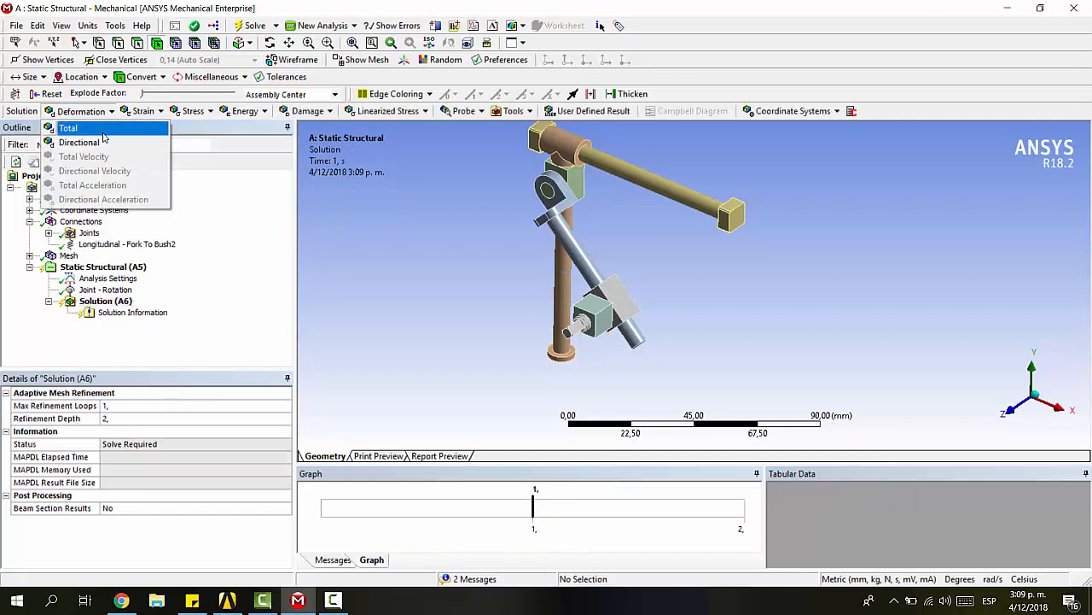
left_click(69, 128)
left_click(205, 111)
left_click(238, 128)
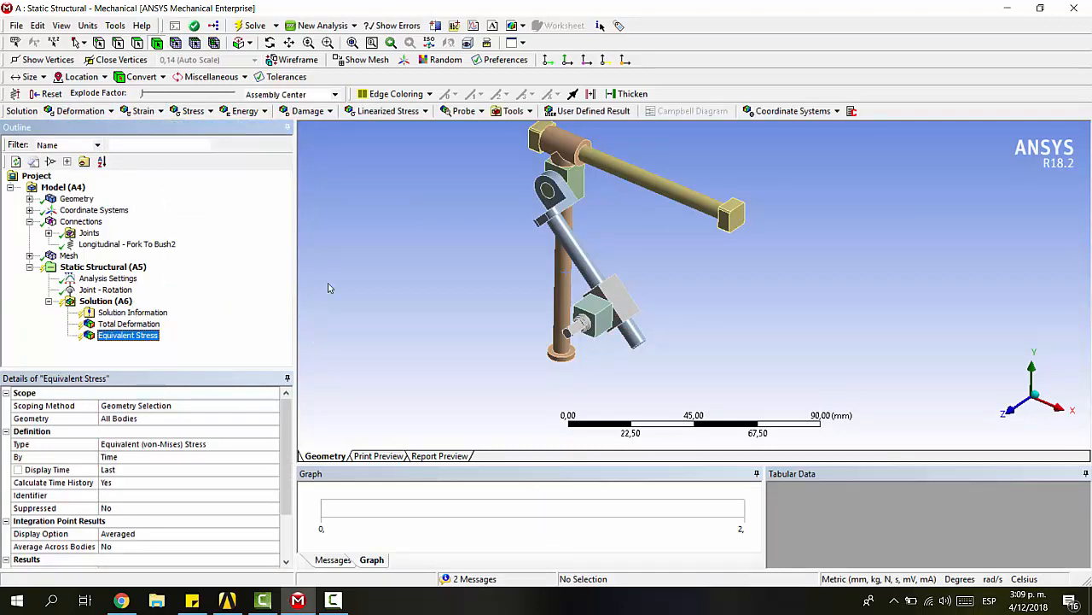
left_click(254, 26)
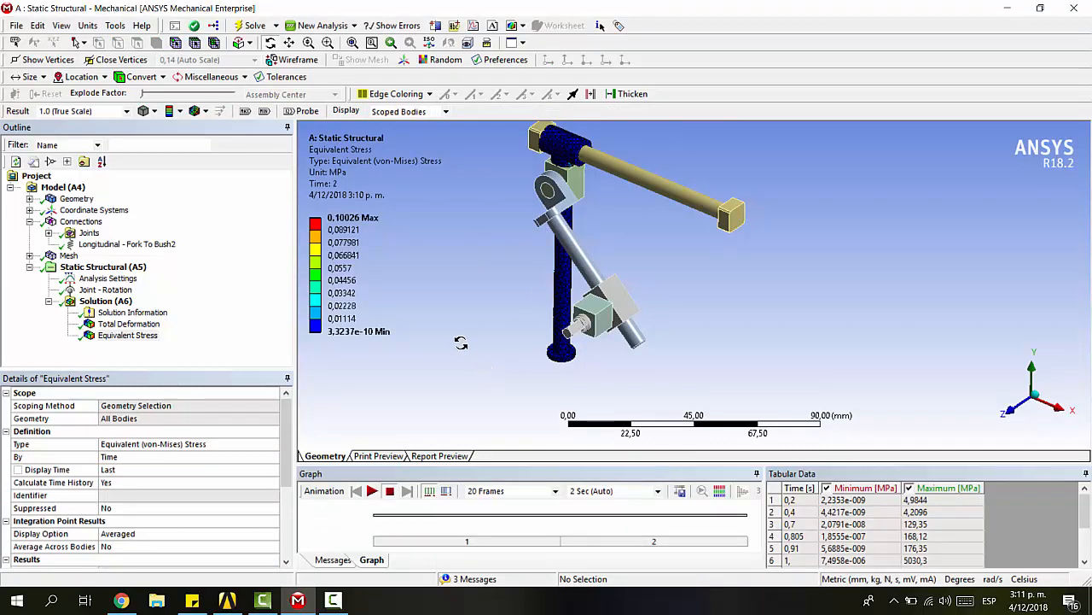
Step: Examine the total deformation and equivalent stress results with their time graphs enlarged
left_click(154, 327)
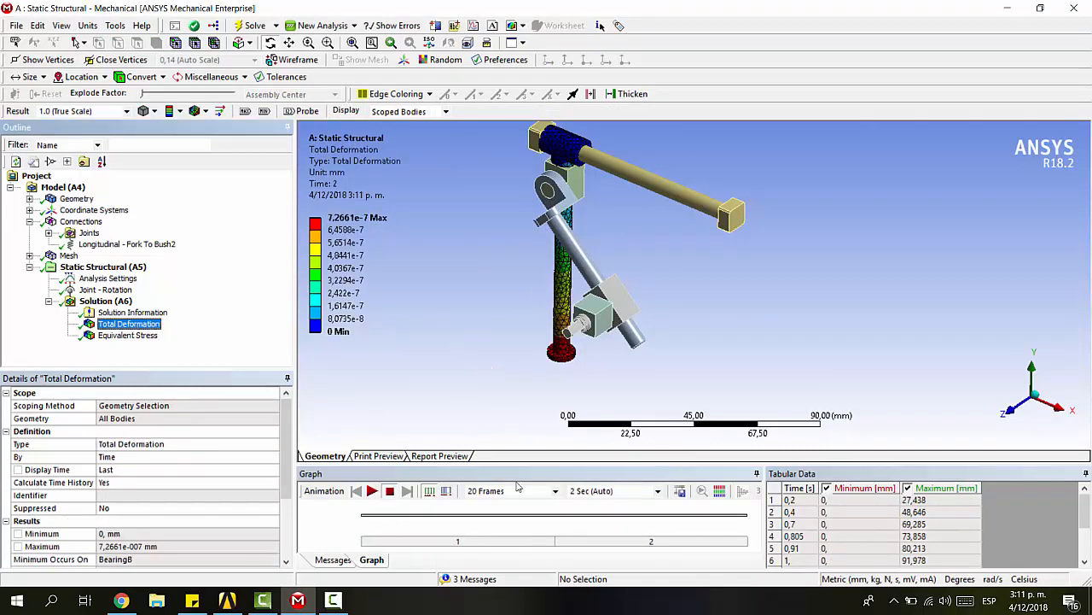
left_click_drag(508, 466, 516, 401)
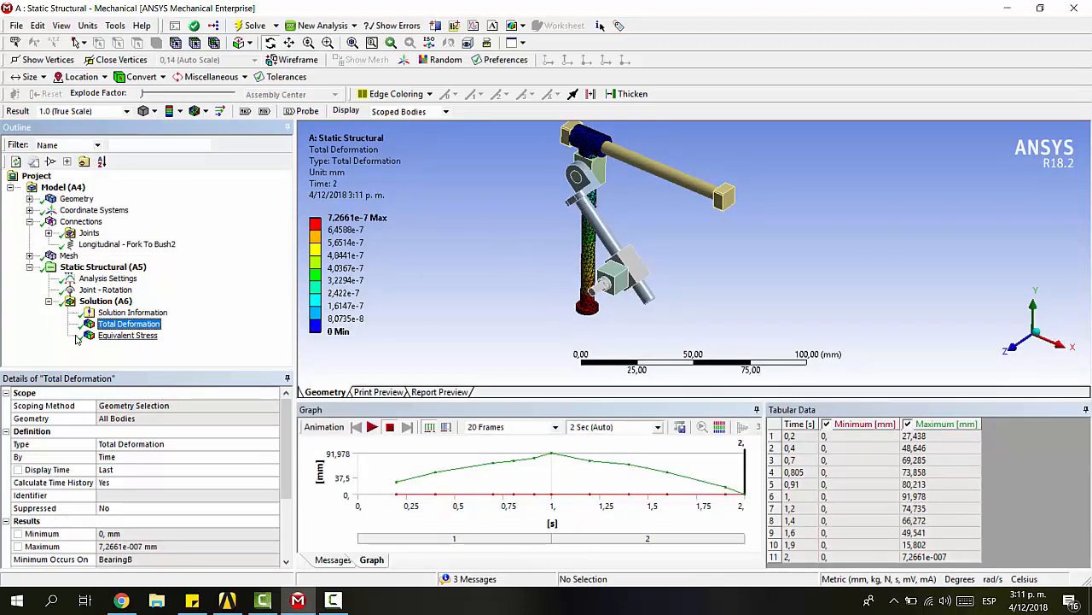
key("Down")
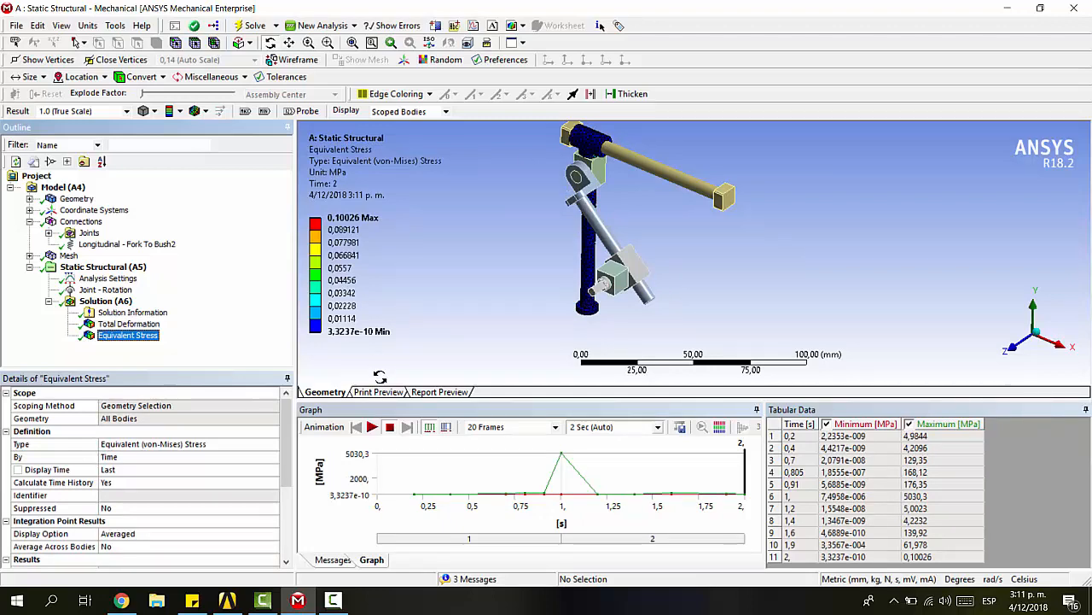
Step: Animate the total deformation result and examine the linkage's motion from several angles
key("Up")
left_click(372, 427)
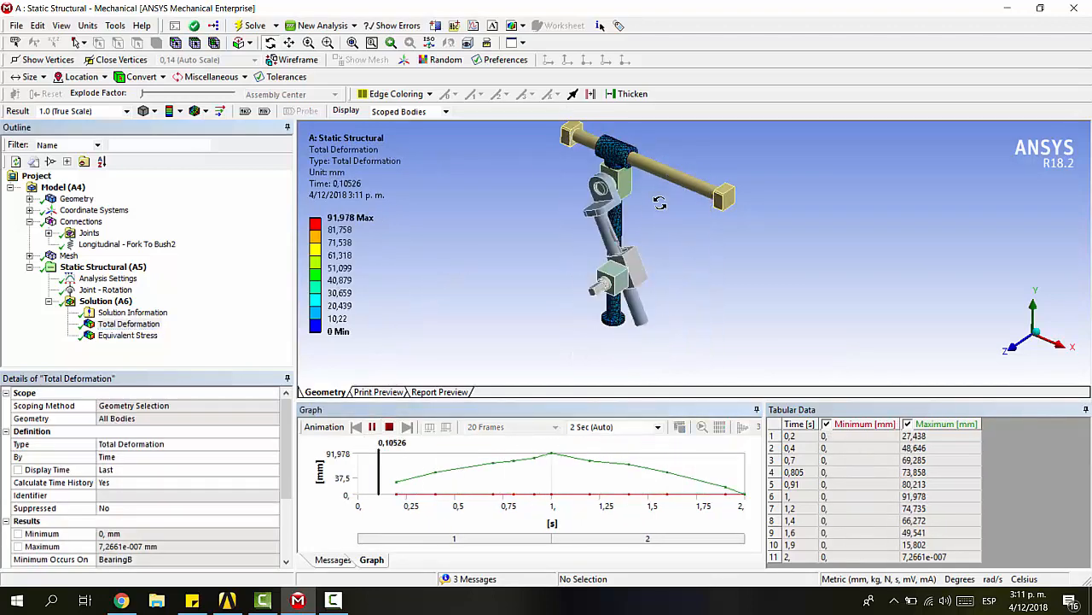
scroll(665, 213, "up", 3)
middle_click_drag(648, 205, 657, 235)
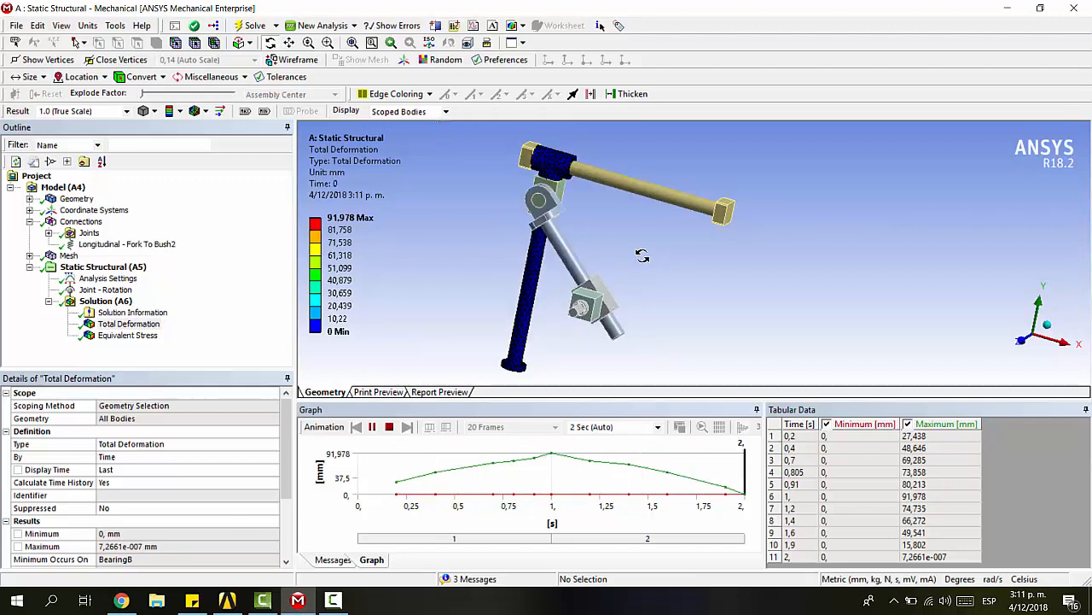
left_click_drag(604, 229, 671, 213)
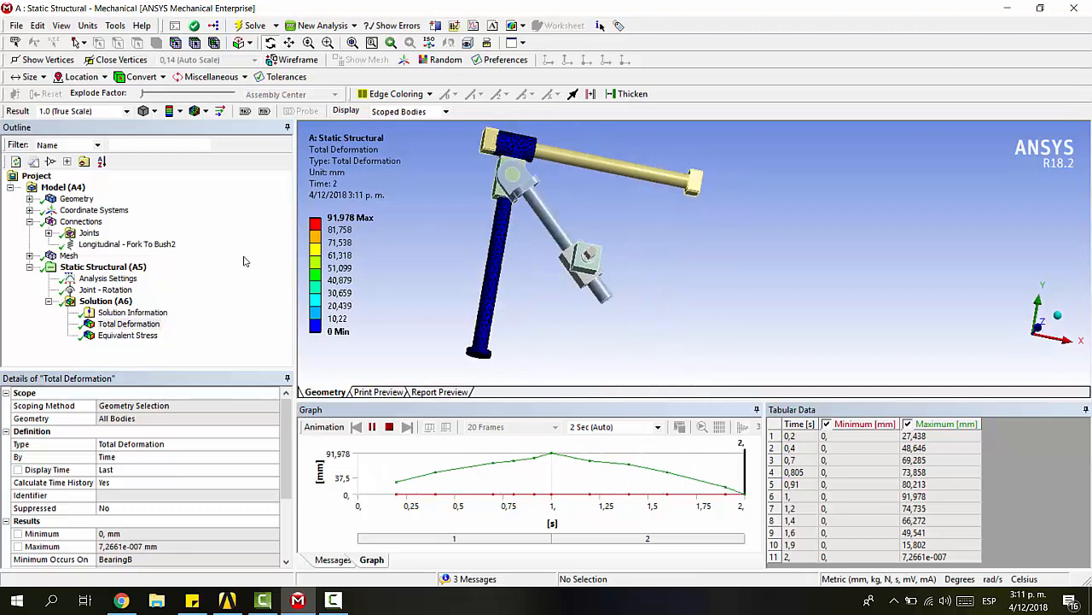
Step: Turn on Auto Time Stepping for both load steps at once in the analysis settings
left_click(107, 279)
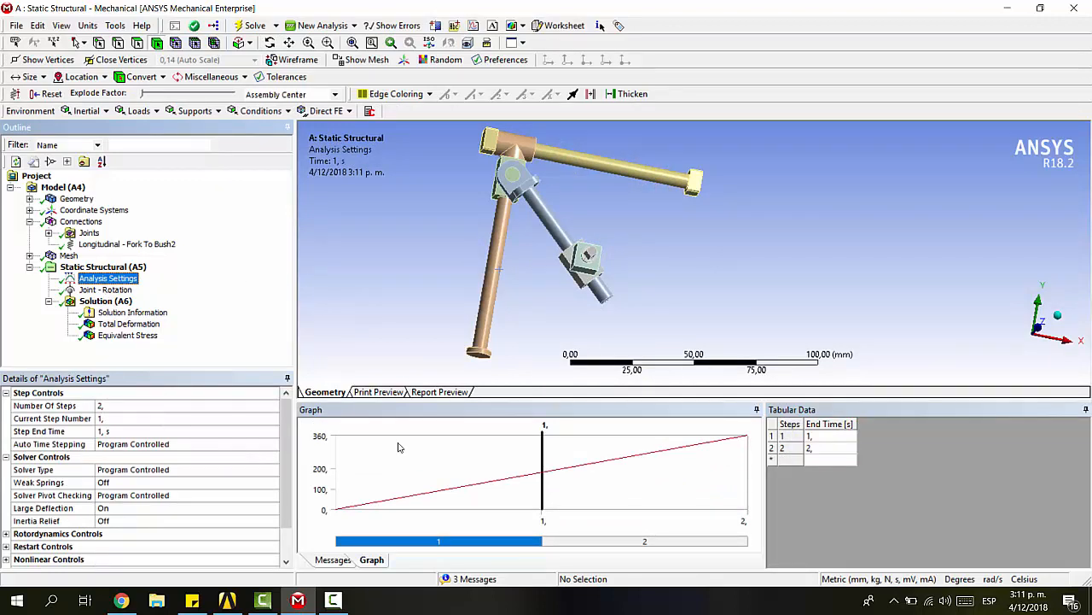
left_click(589, 542, "ctrl")
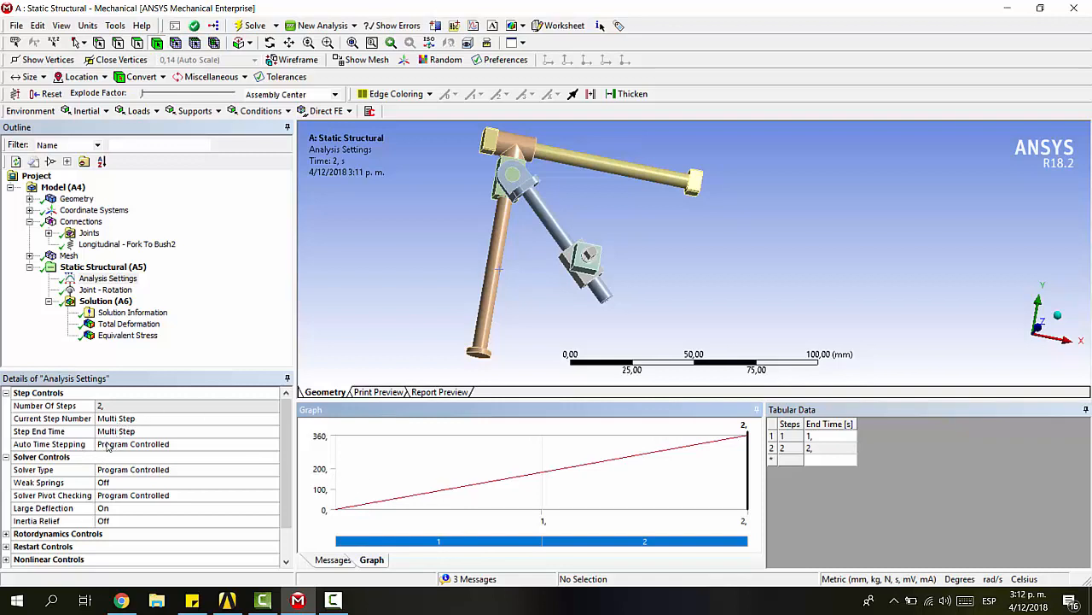
left_click(235, 446)
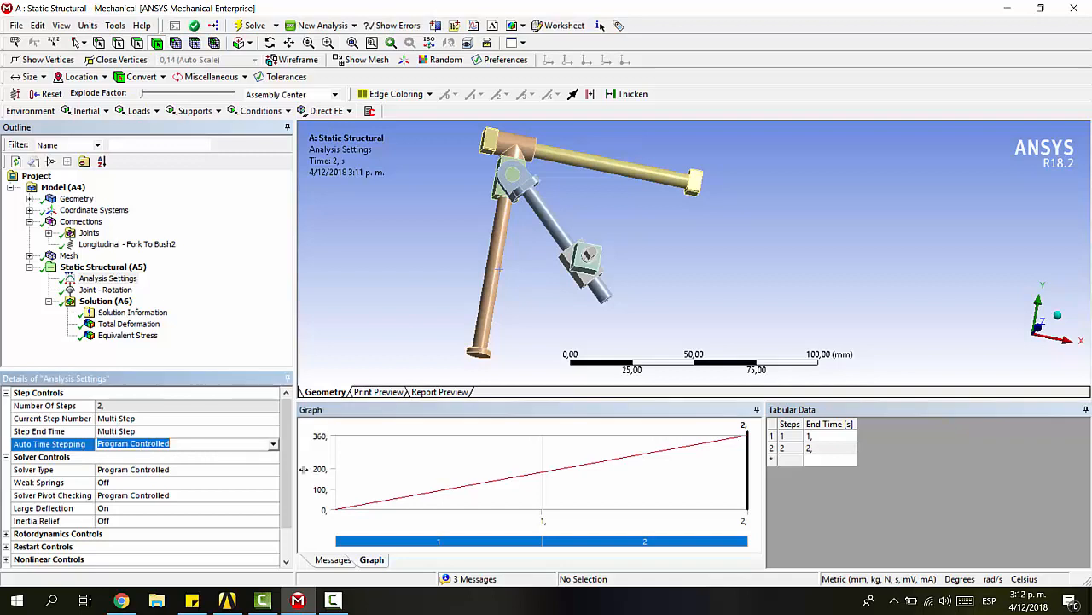
left_click(273, 445)
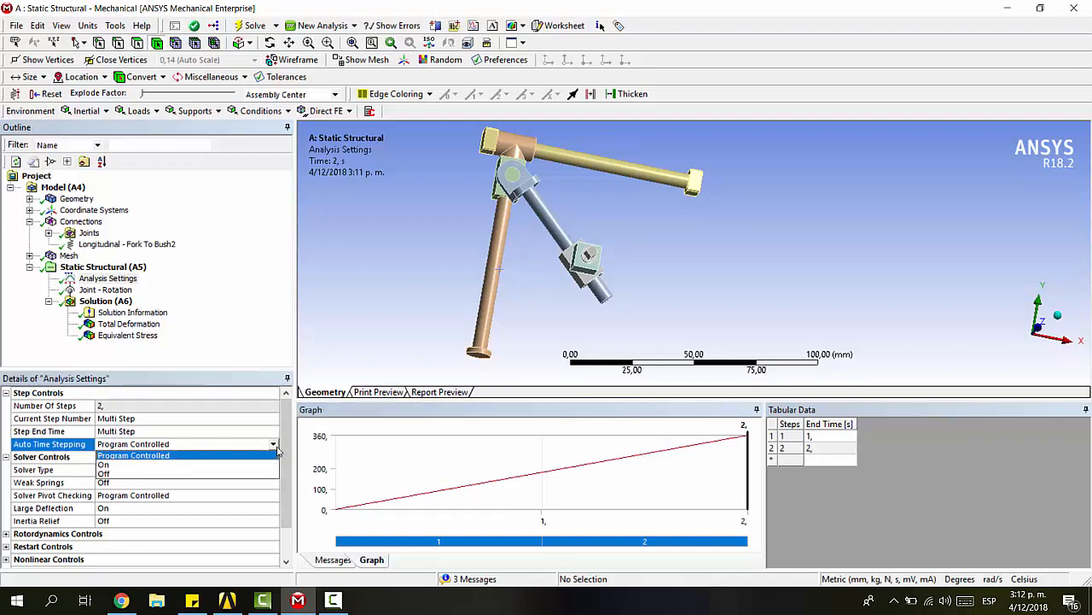
left_click(239, 465)
left_click(143, 454)
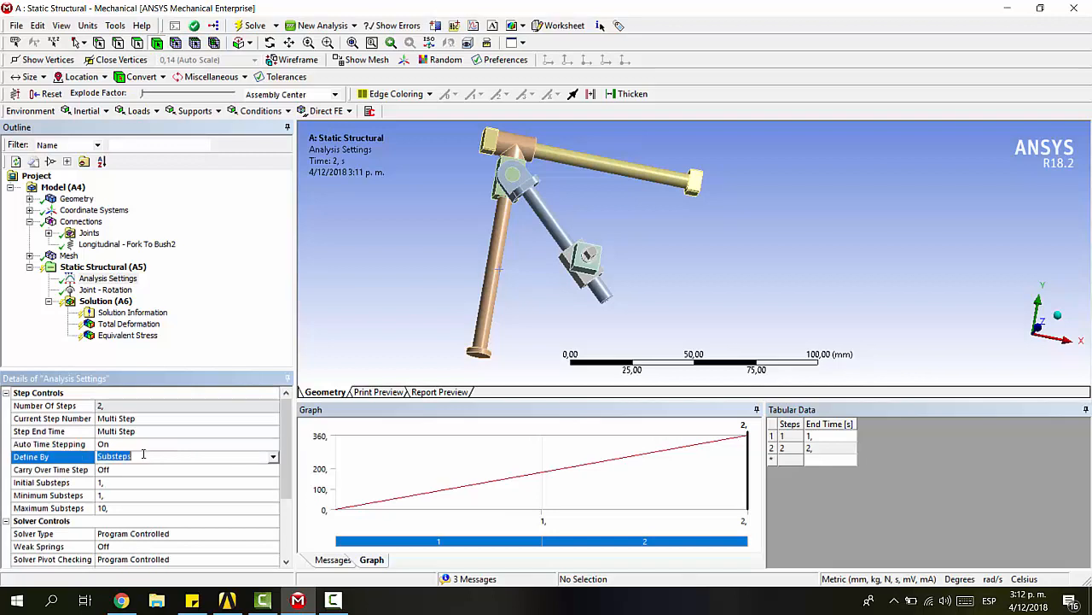
left_click(273, 458)
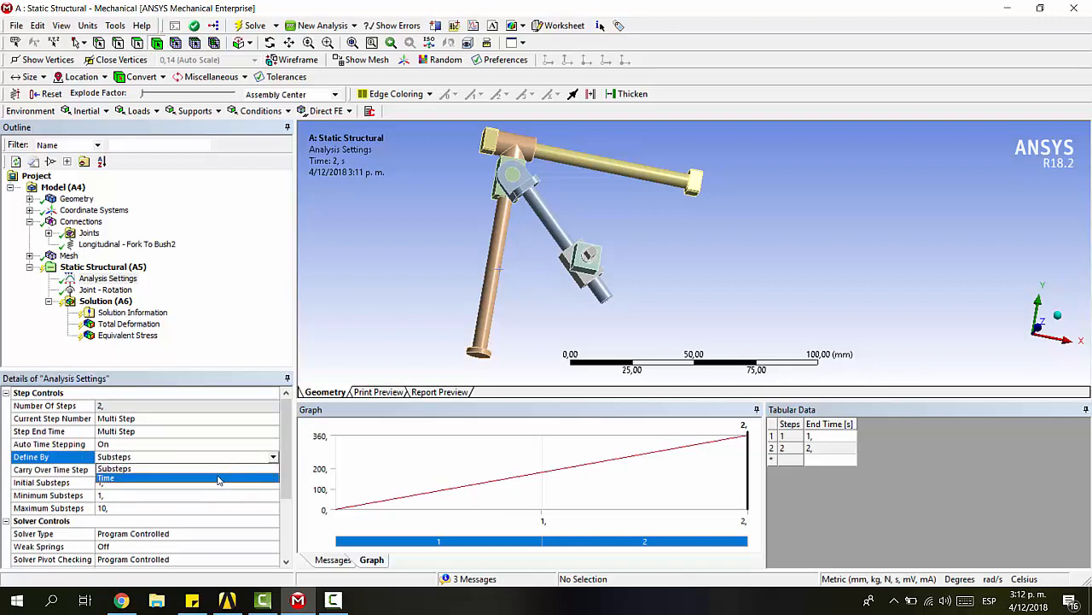
left_click(221, 476)
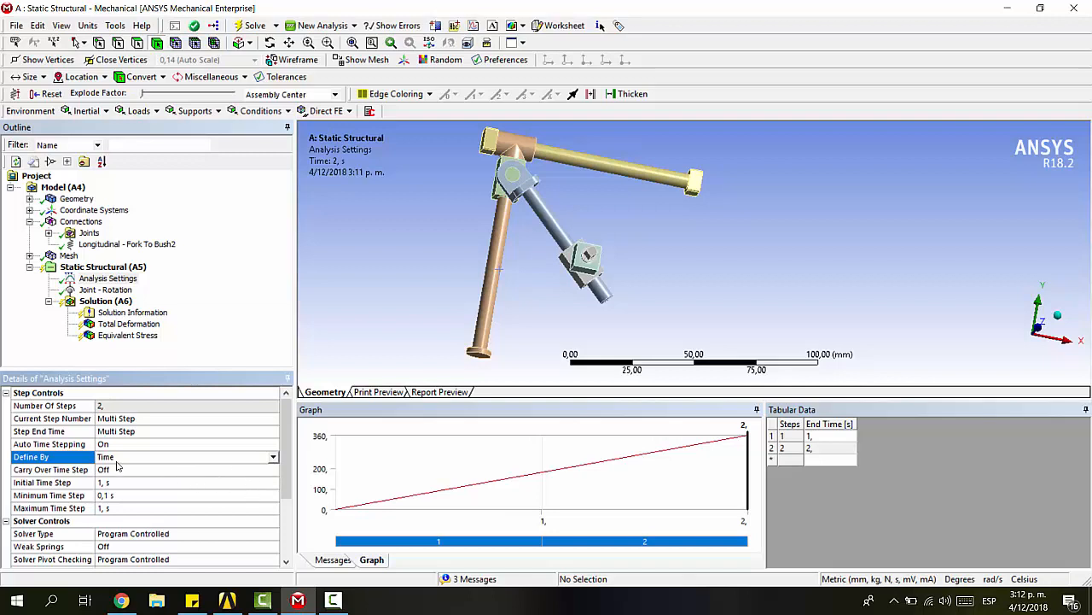
left_click(274, 457)
left_click(192, 479)
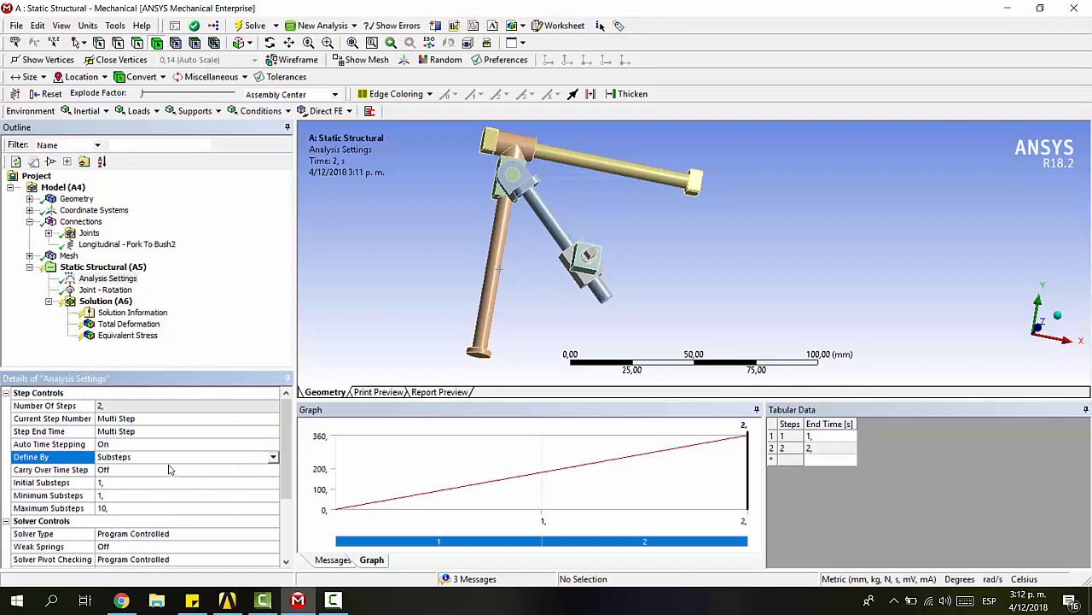
Step: Set the initial substeps to 50, minimum substeps to 40 and maximum substeps to 70 for both load steps
scroll(169, 468, "down", 1)
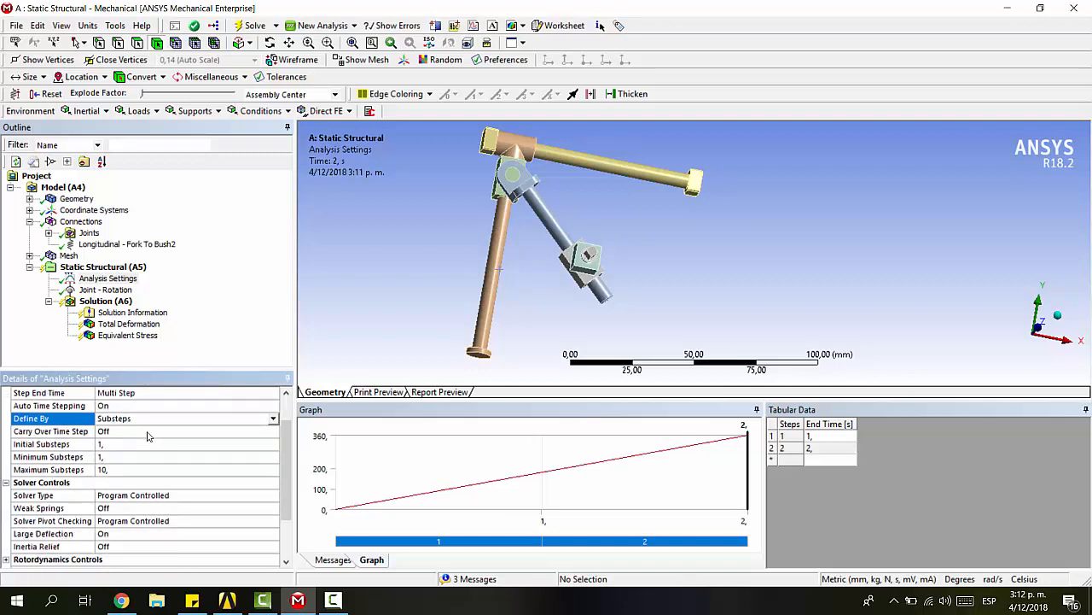
left_click(142, 443)
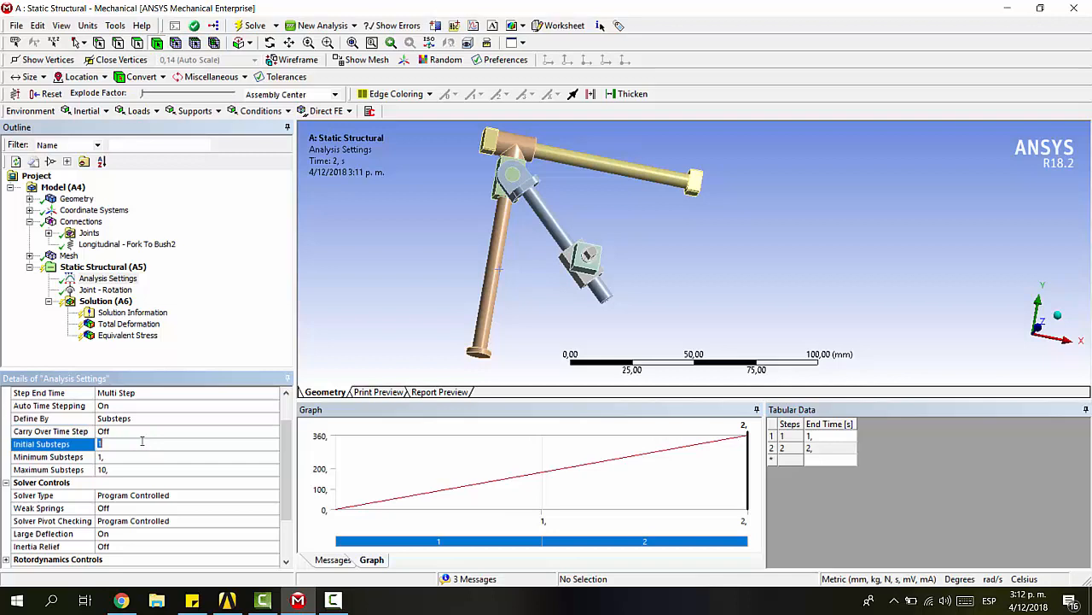
type("50")
left_click(116, 456)
left_click(108, 496)
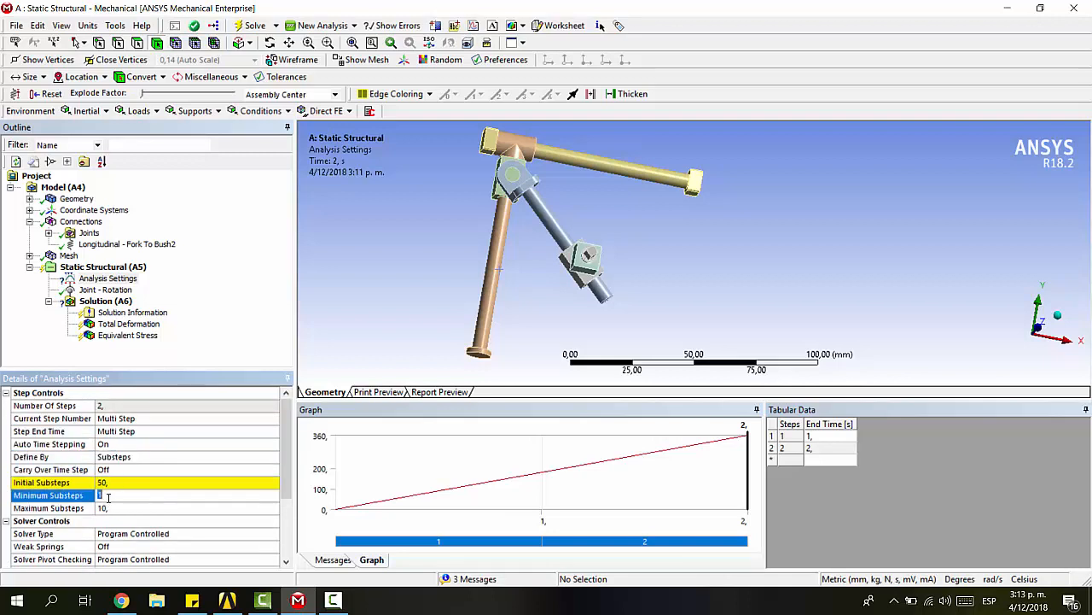
type("40")
left_click(114, 508)
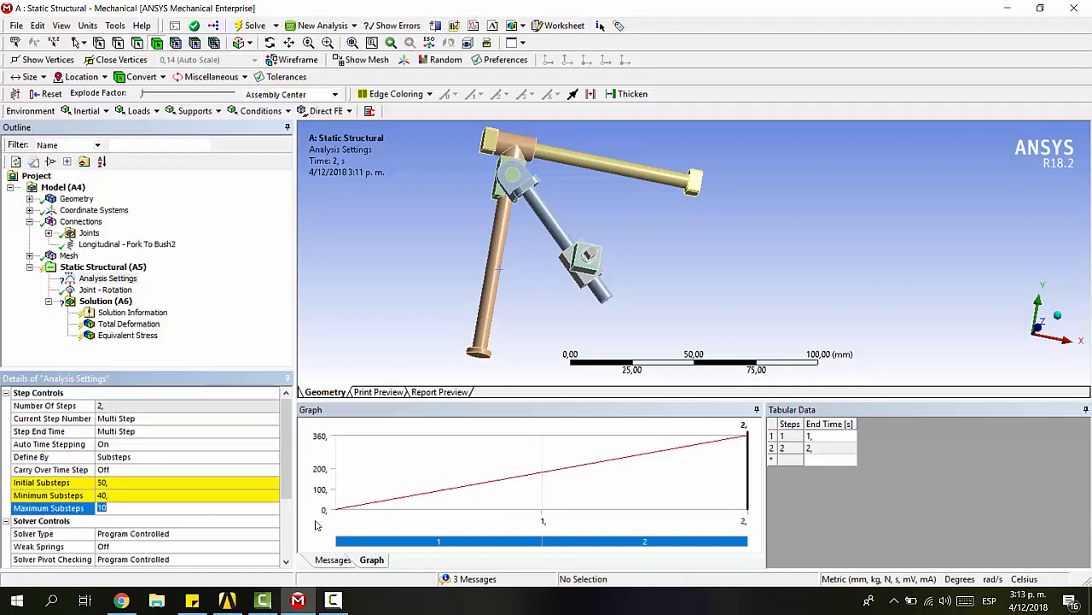
type("70")
left_click(183, 470)
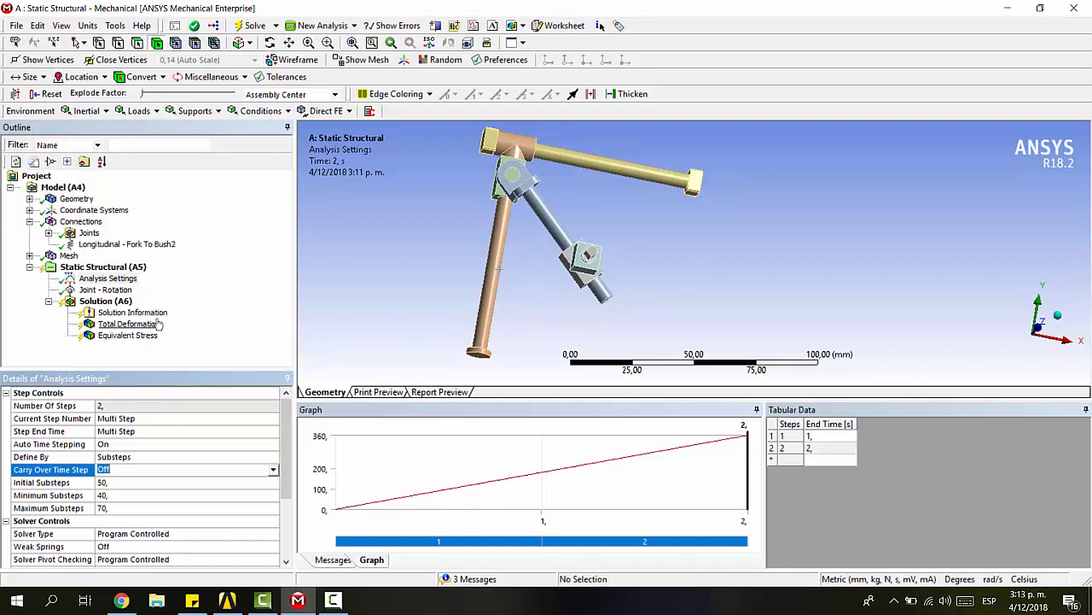
scroll(153, 469, "down", 1)
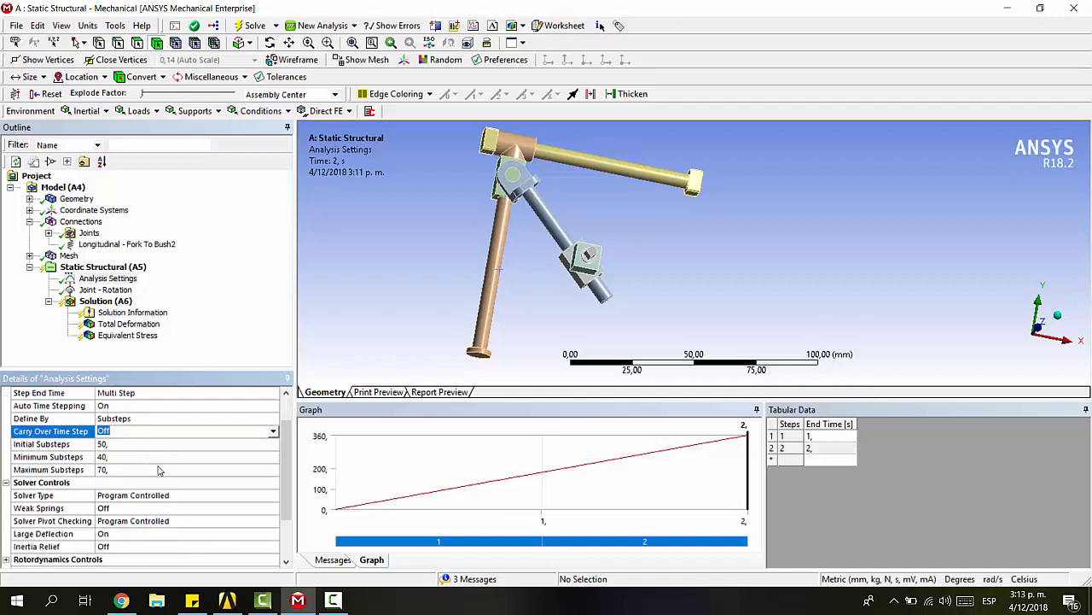
Step: Solve the analysis and set the Solution Information output to Force Convergence
left_click(252, 25)
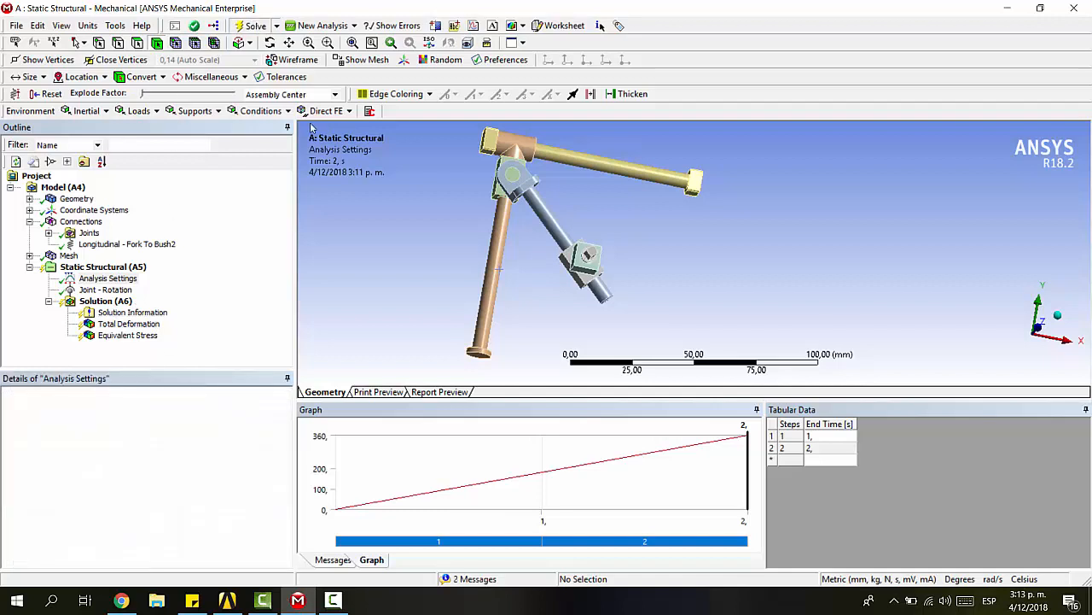
left_click(128, 312)
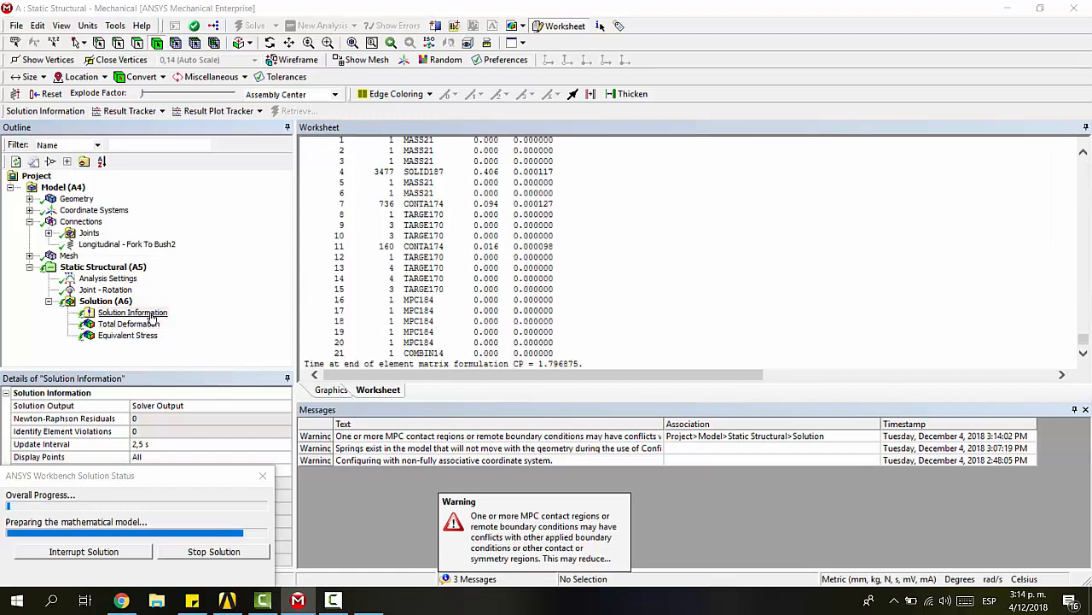
left_click(273, 405)
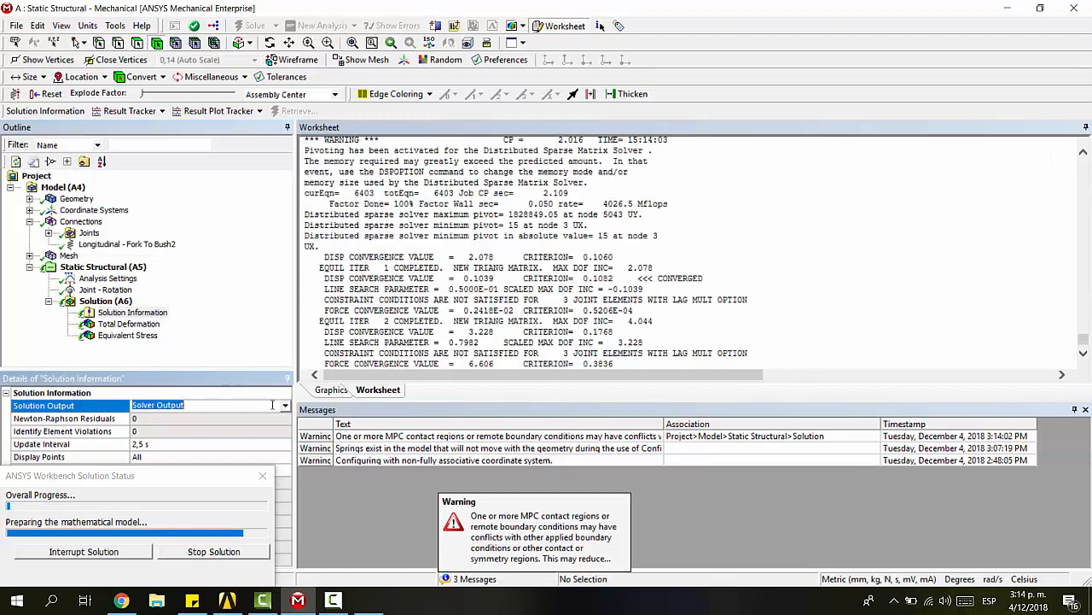
left_click(285, 407)
left_click(268, 425)
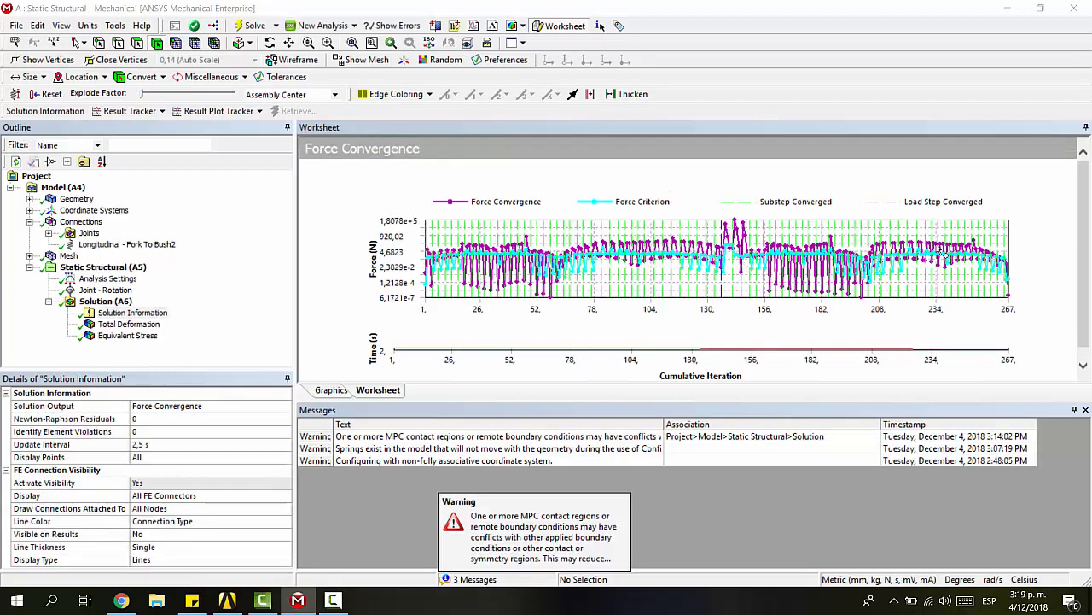
Step: Animate the total deformation result, examine its motion and tabulated values over time, and stop the animation
left_click(107, 325)
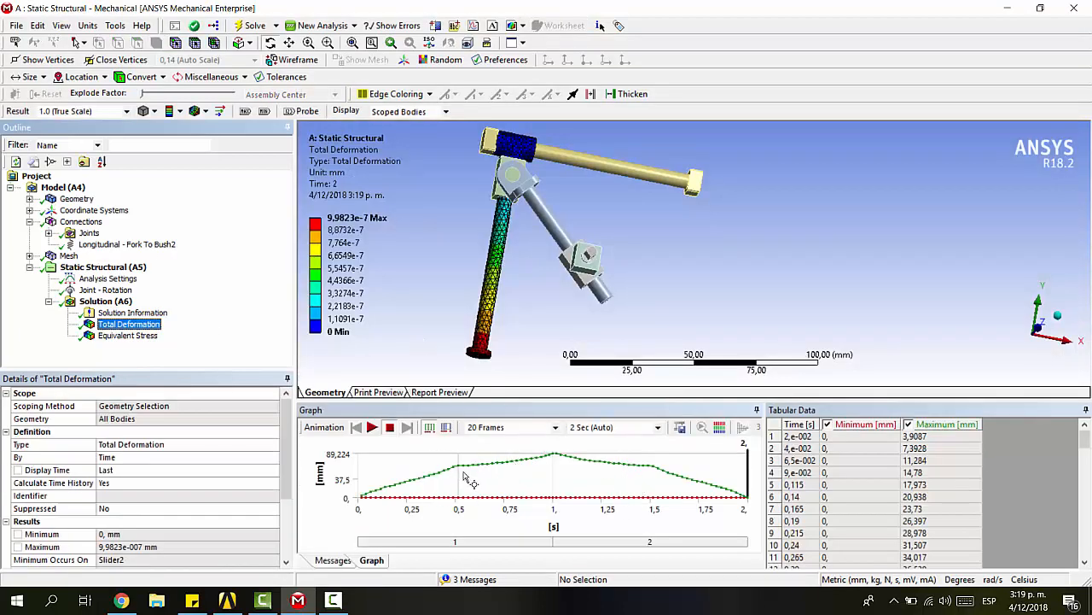
left_click(372, 427)
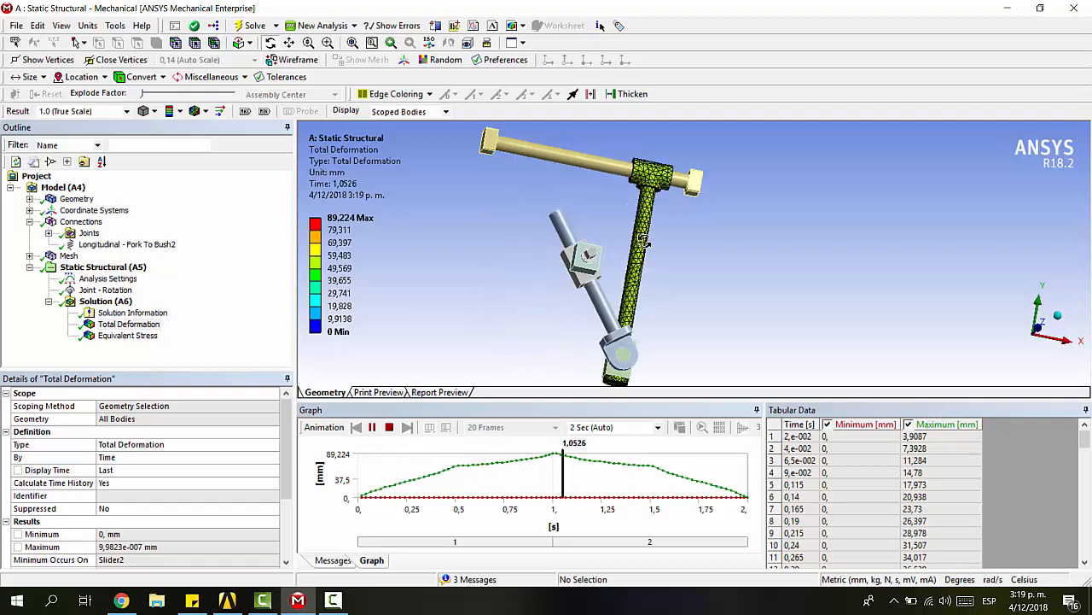
middle_click_drag(644, 241, 617, 268)
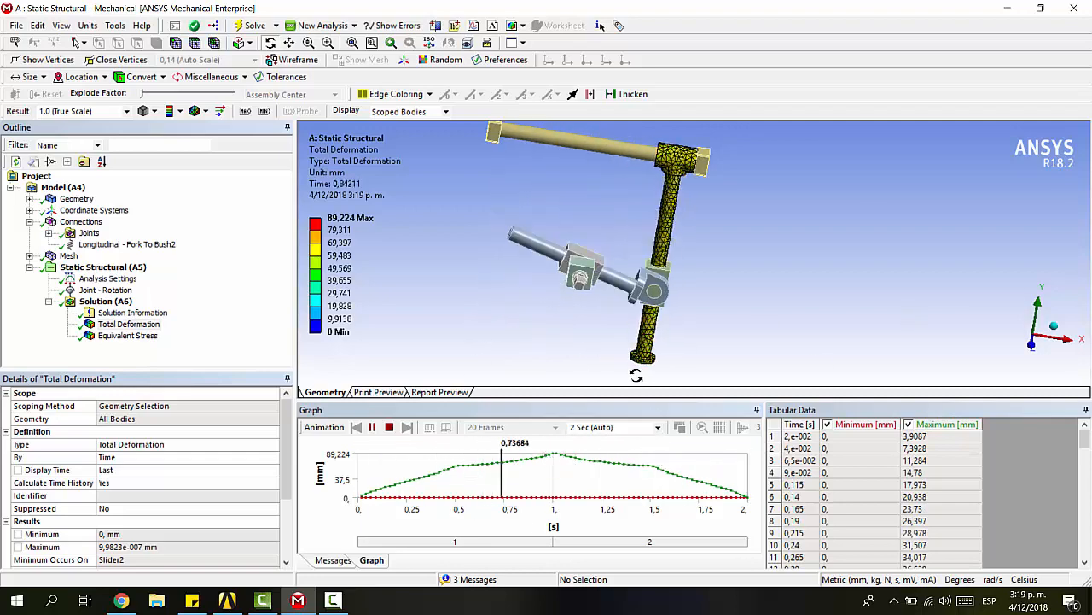
scroll(980, 478, "down", 12)
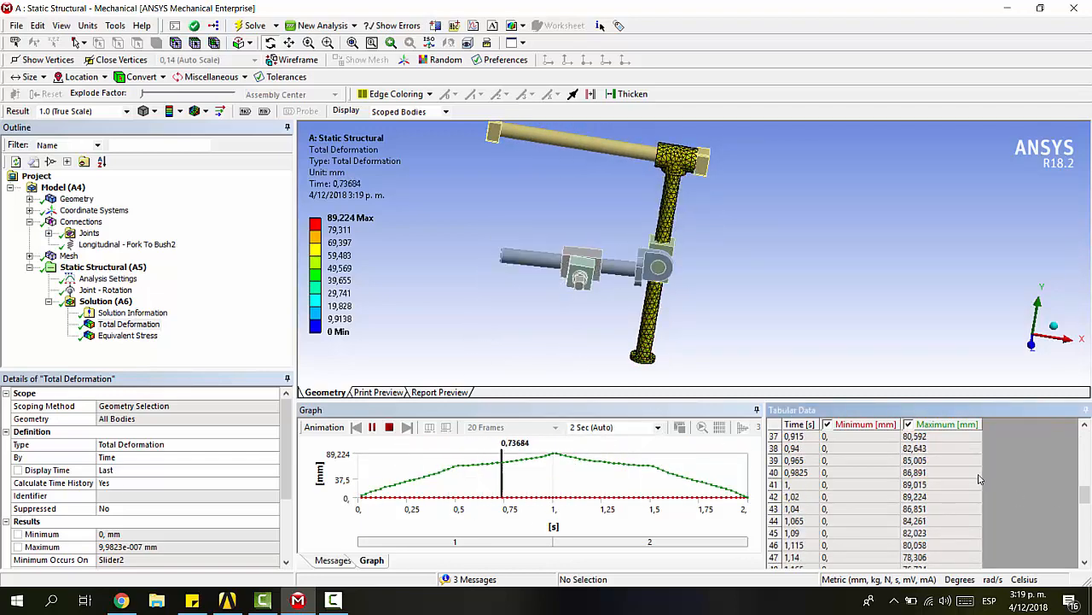
scroll(930, 477, "up", 1)
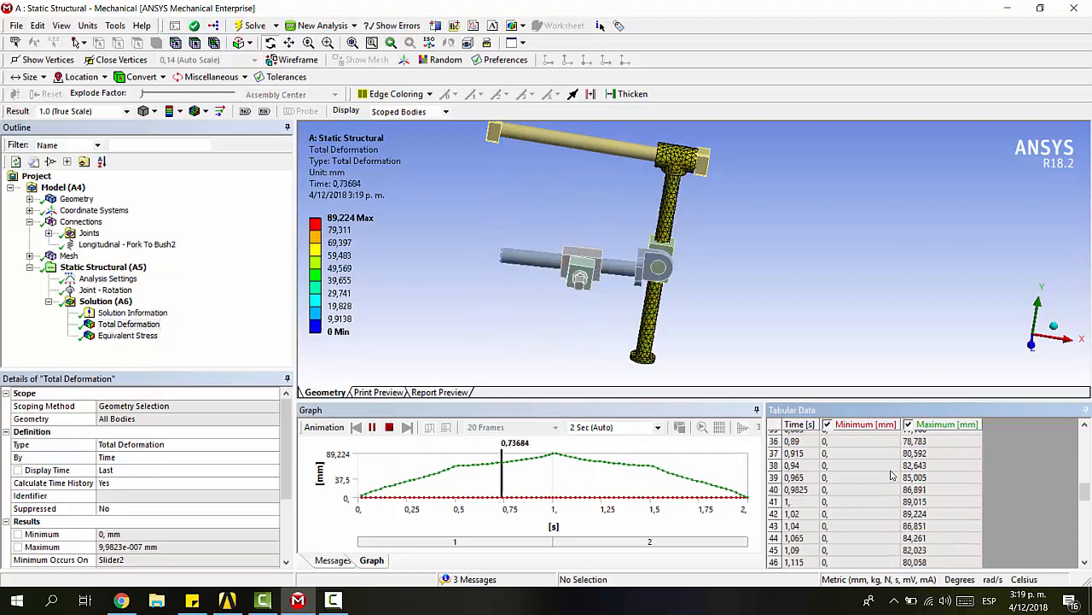
scroll(892, 475, "up", 12)
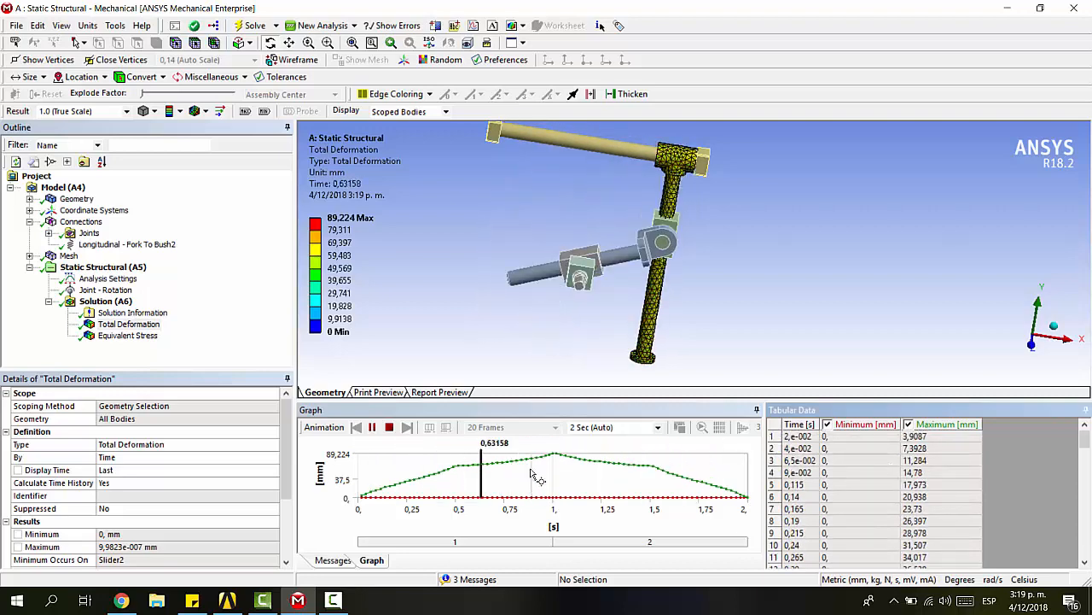
left_click(557, 469)
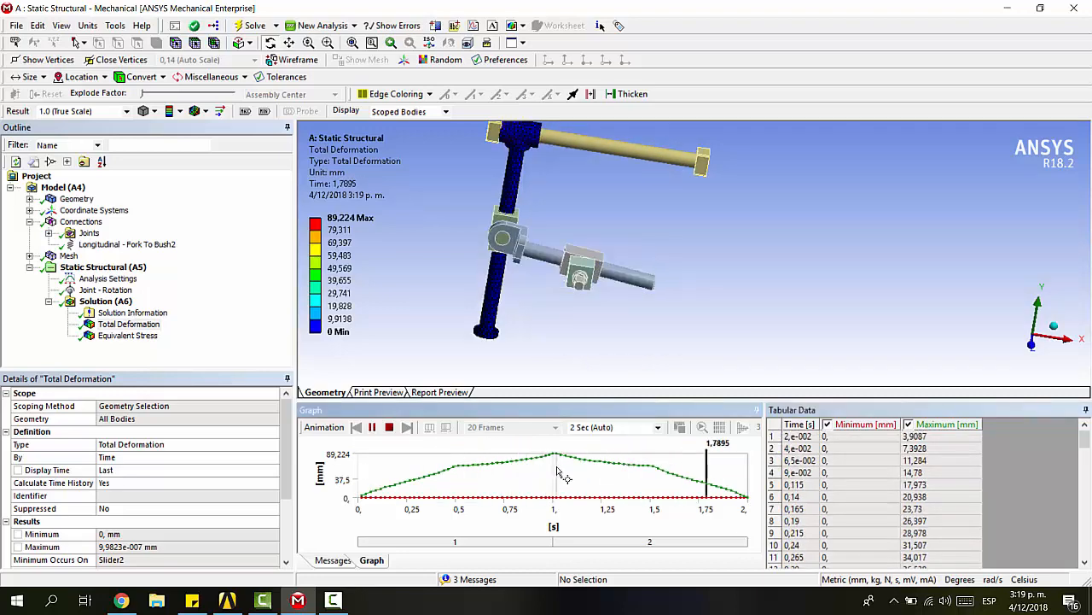
left_click(391, 426)
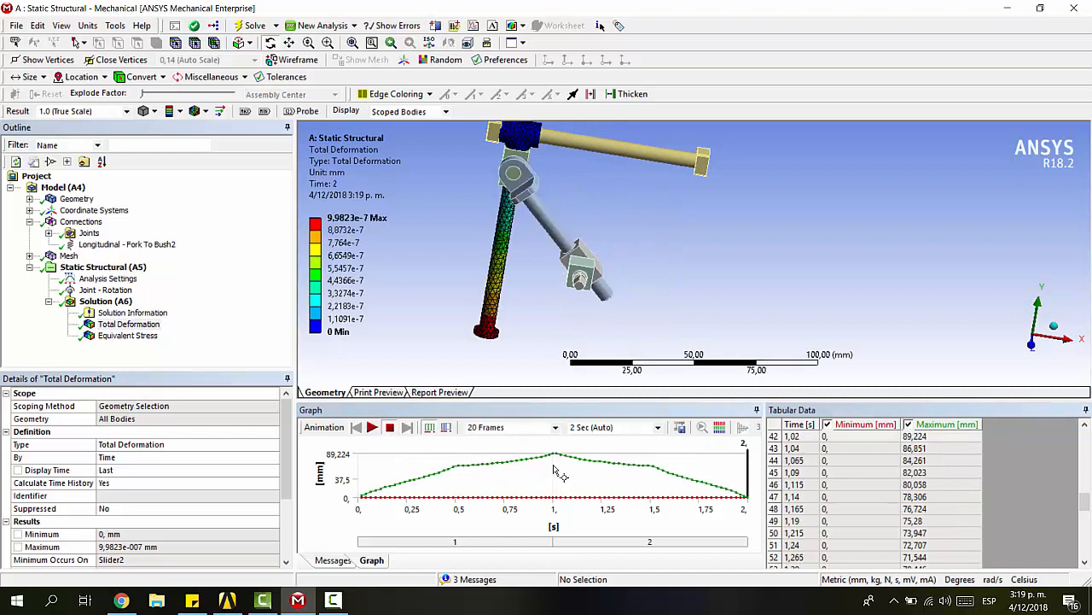
Step: Set the total deformation display time to 1 s from the graph and review the tabulated values up to 2 s
left_click(555, 470)
left_click(557, 469)
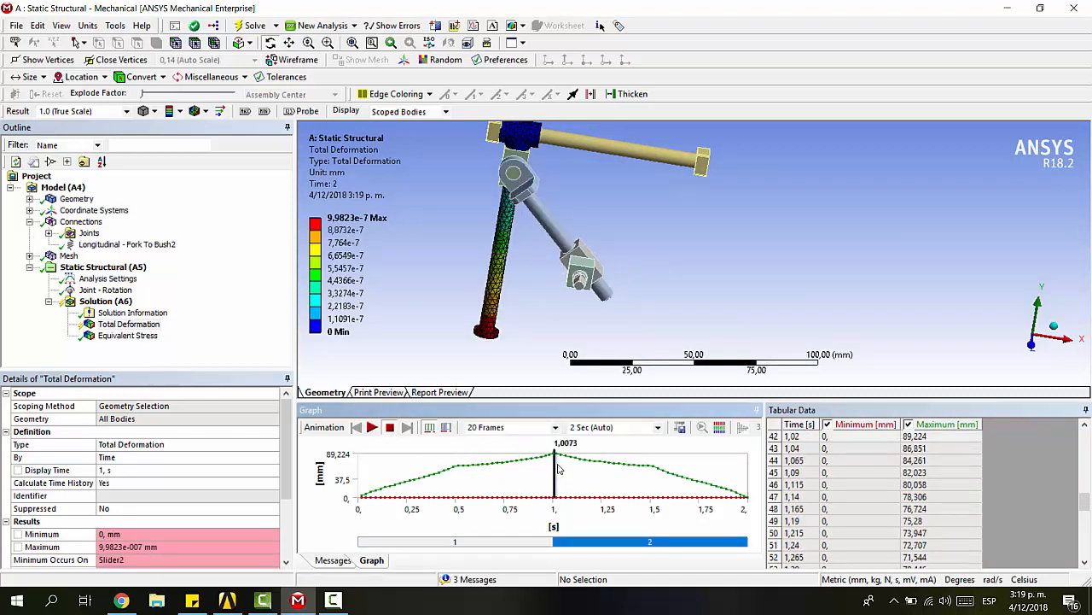
left_click(557, 471)
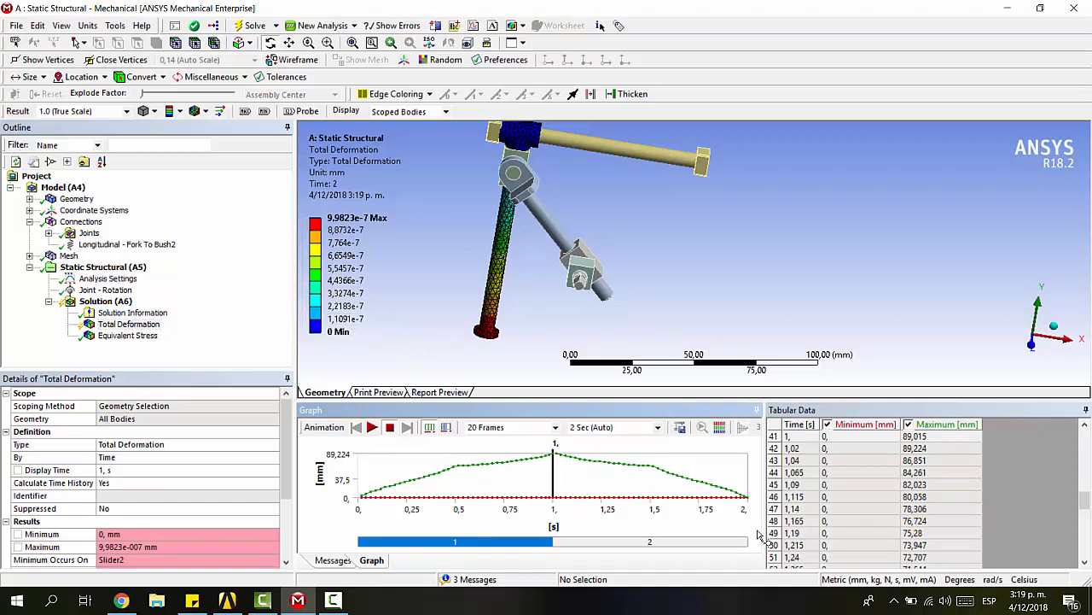
scroll(871, 482, "down", 10)
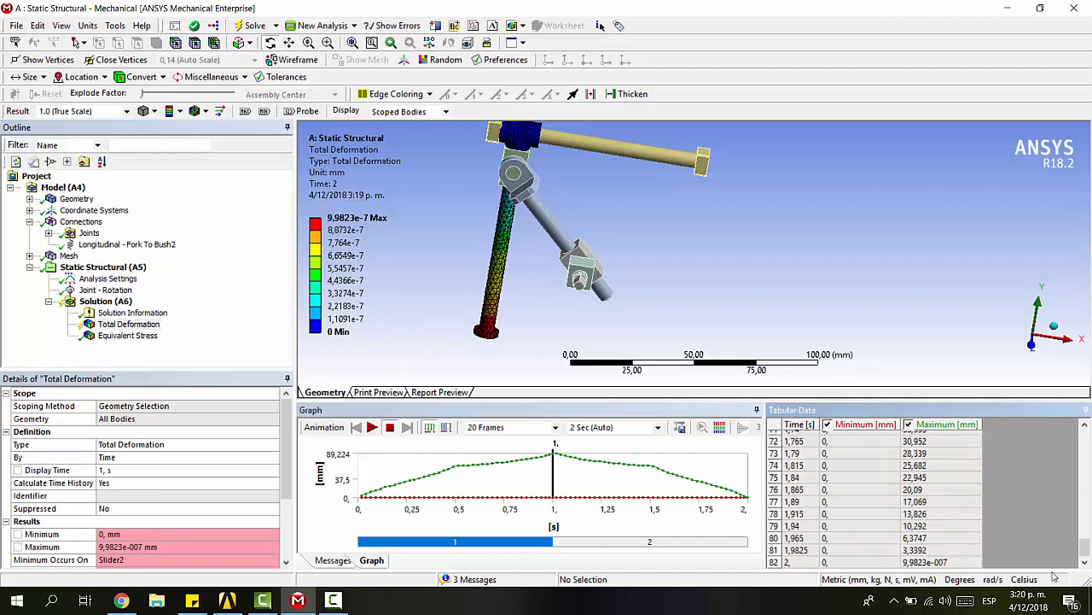
scroll(850, 515, "up", 16)
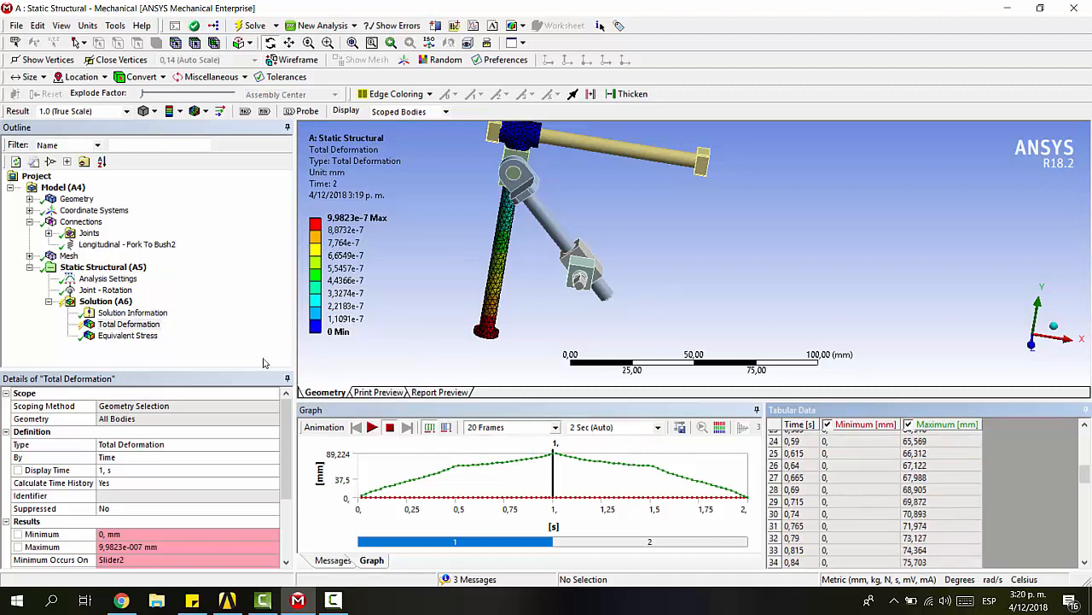
Step: Display the equivalent stress result from several angles and animate it
left_click(128, 336)
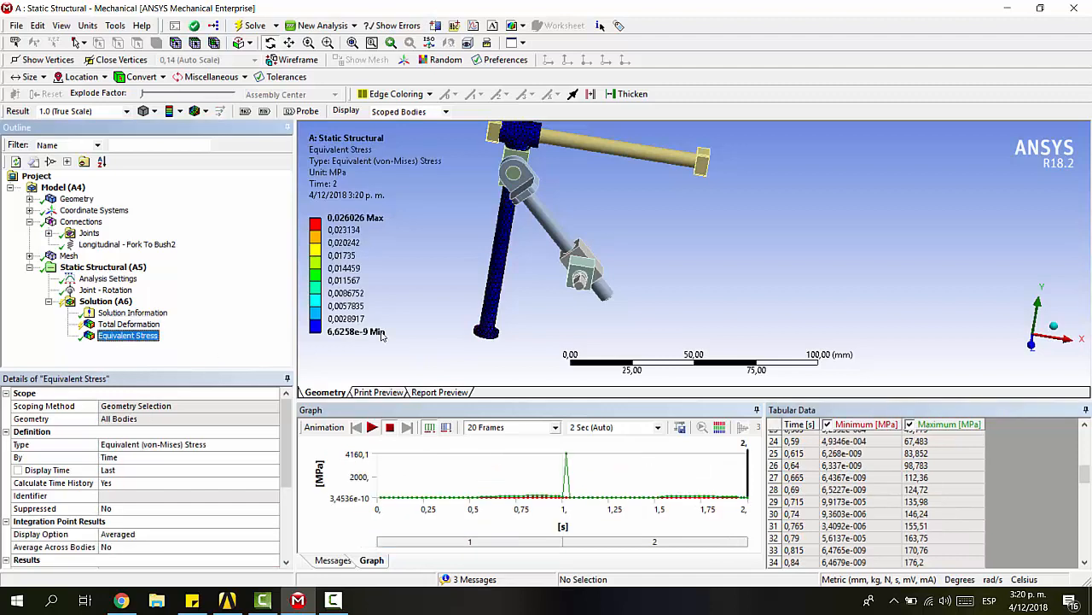
mouse_move(755, 330)
middle_mouse_down()
mouse_move(699, 328)
mouse_move(722, 303)
mouse_move(744, 316)
middle_mouse_up()
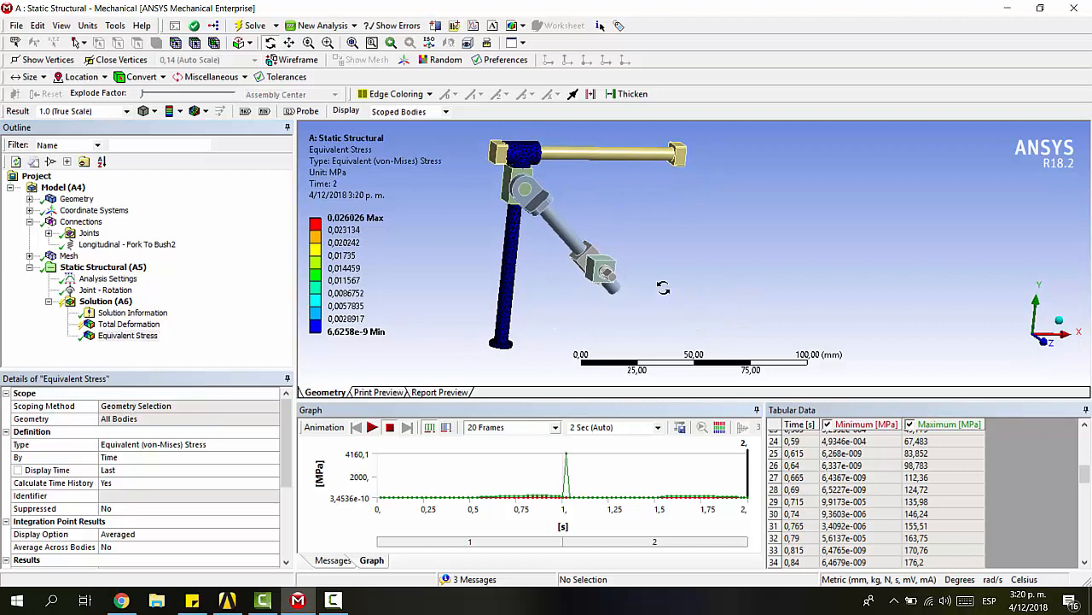
middle_click_drag(663, 288, 623, 287)
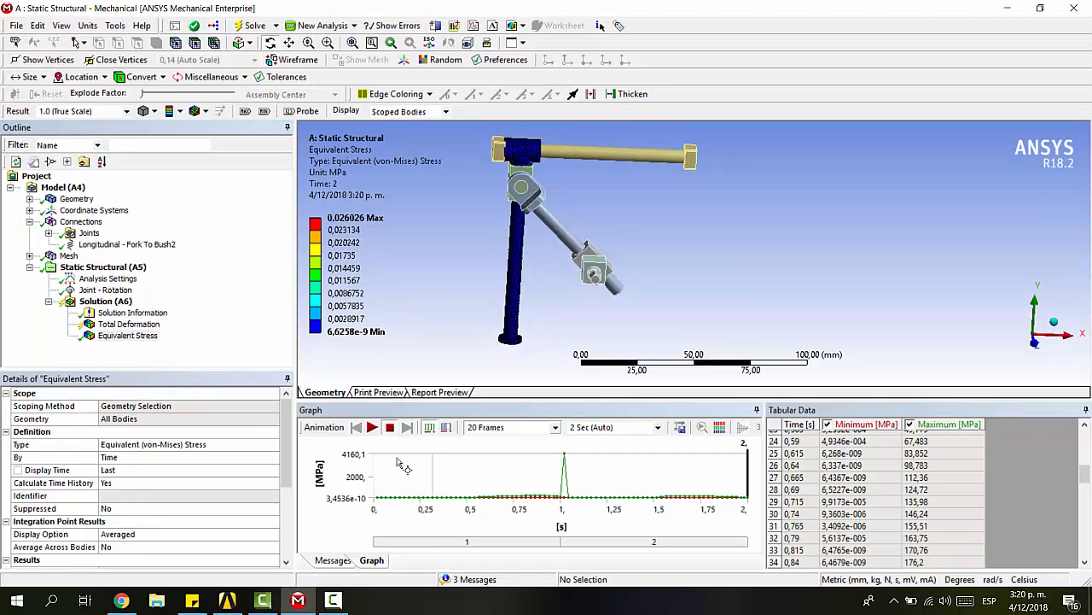
left_click(372, 428)
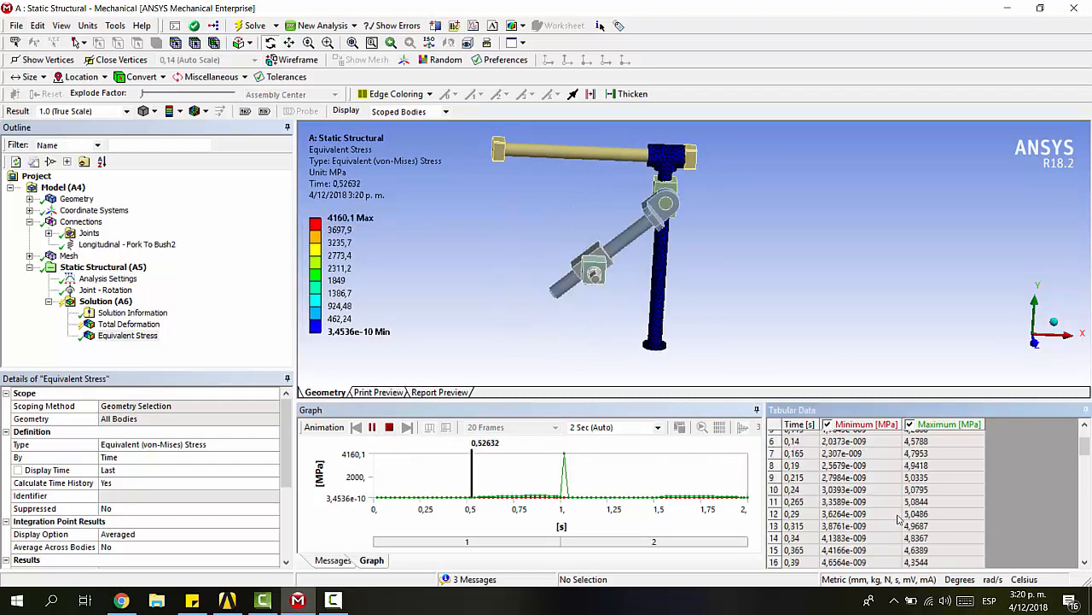
Step: Examine the tabulated equivalent stress over time and pick out the maximum value at 1 s
scroll(939, 503, "up", 8)
scroll(983, 493, "down", 12)
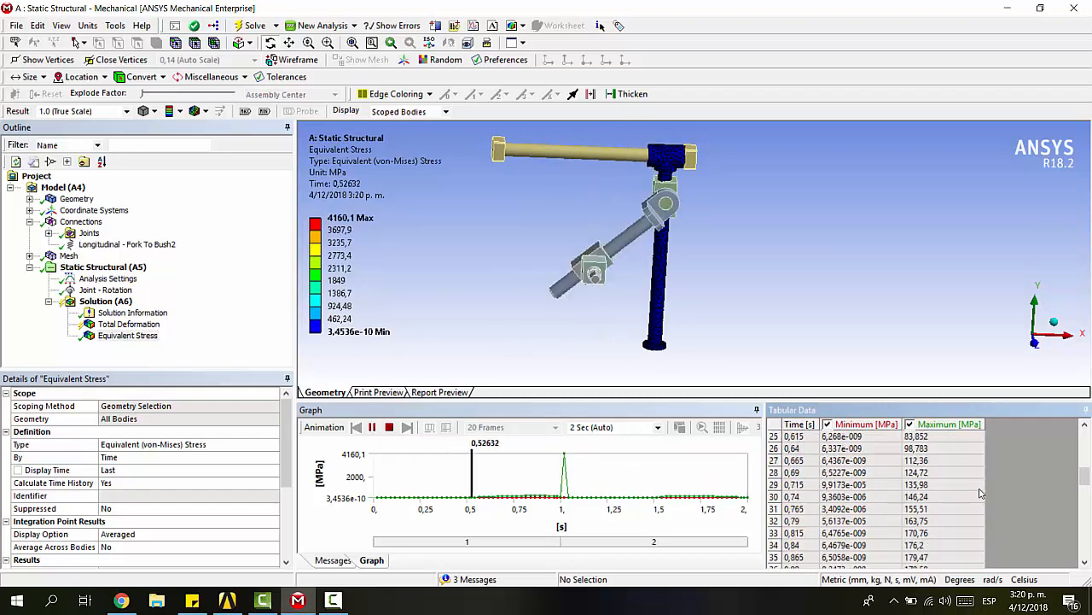
scroll(811, 460, "up", 7)
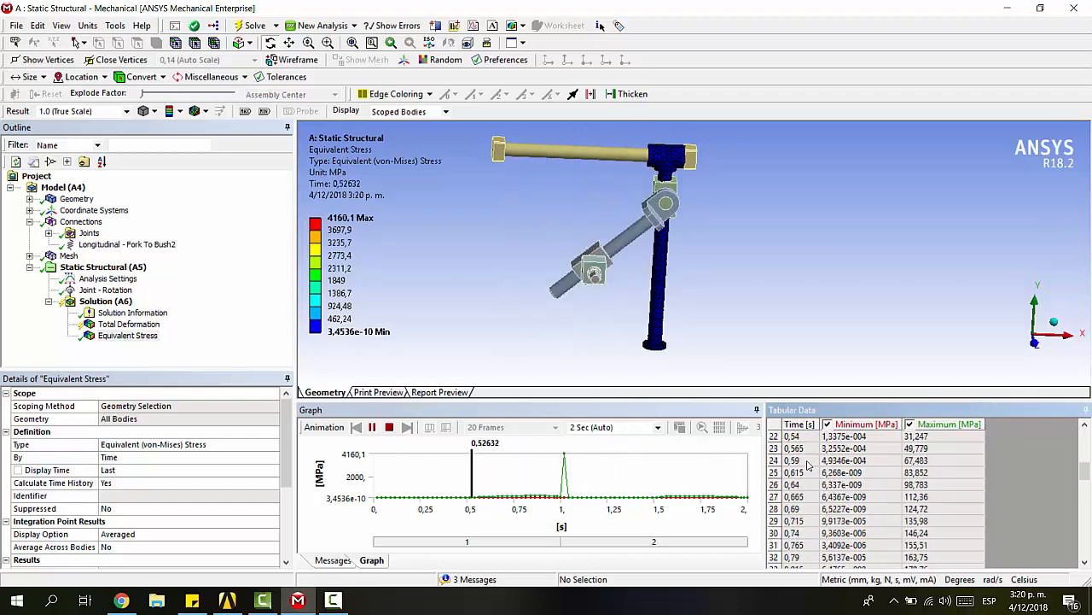
scroll(802, 485, "down", 7)
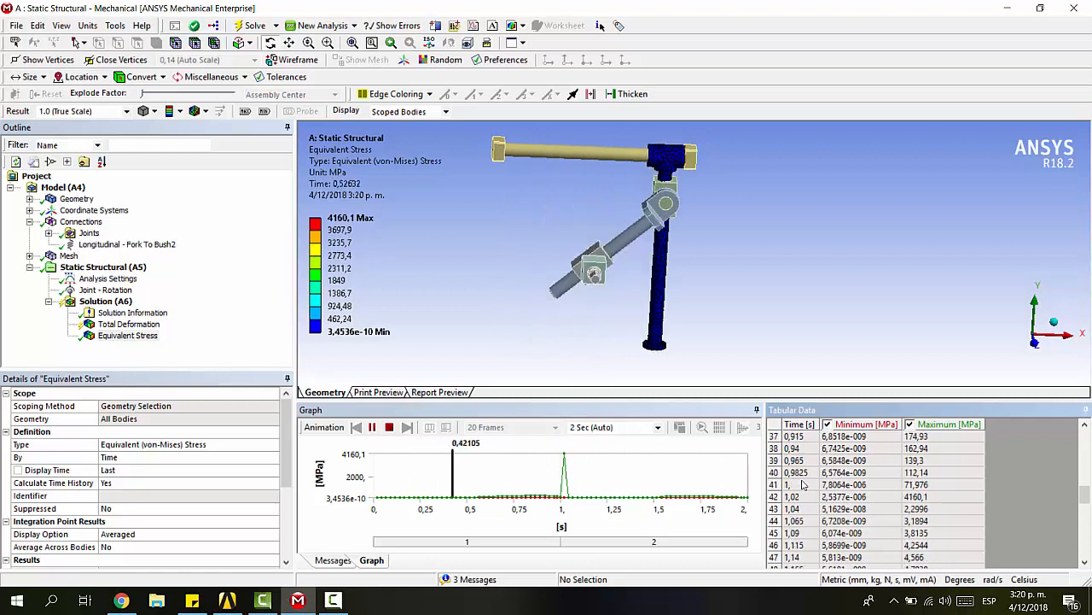
left_click(802, 484)
left_click(922, 484)
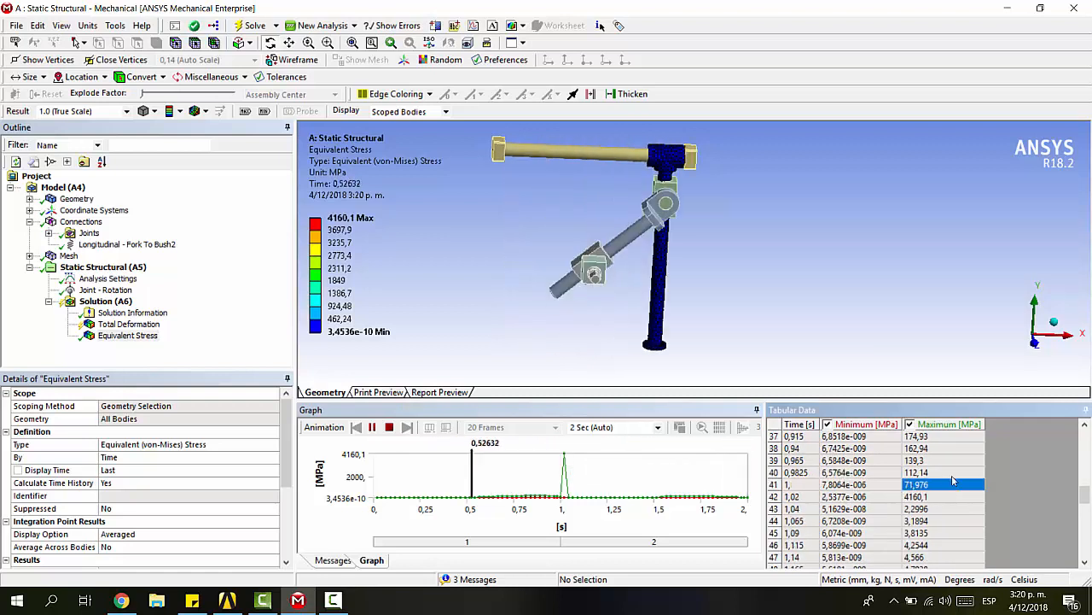